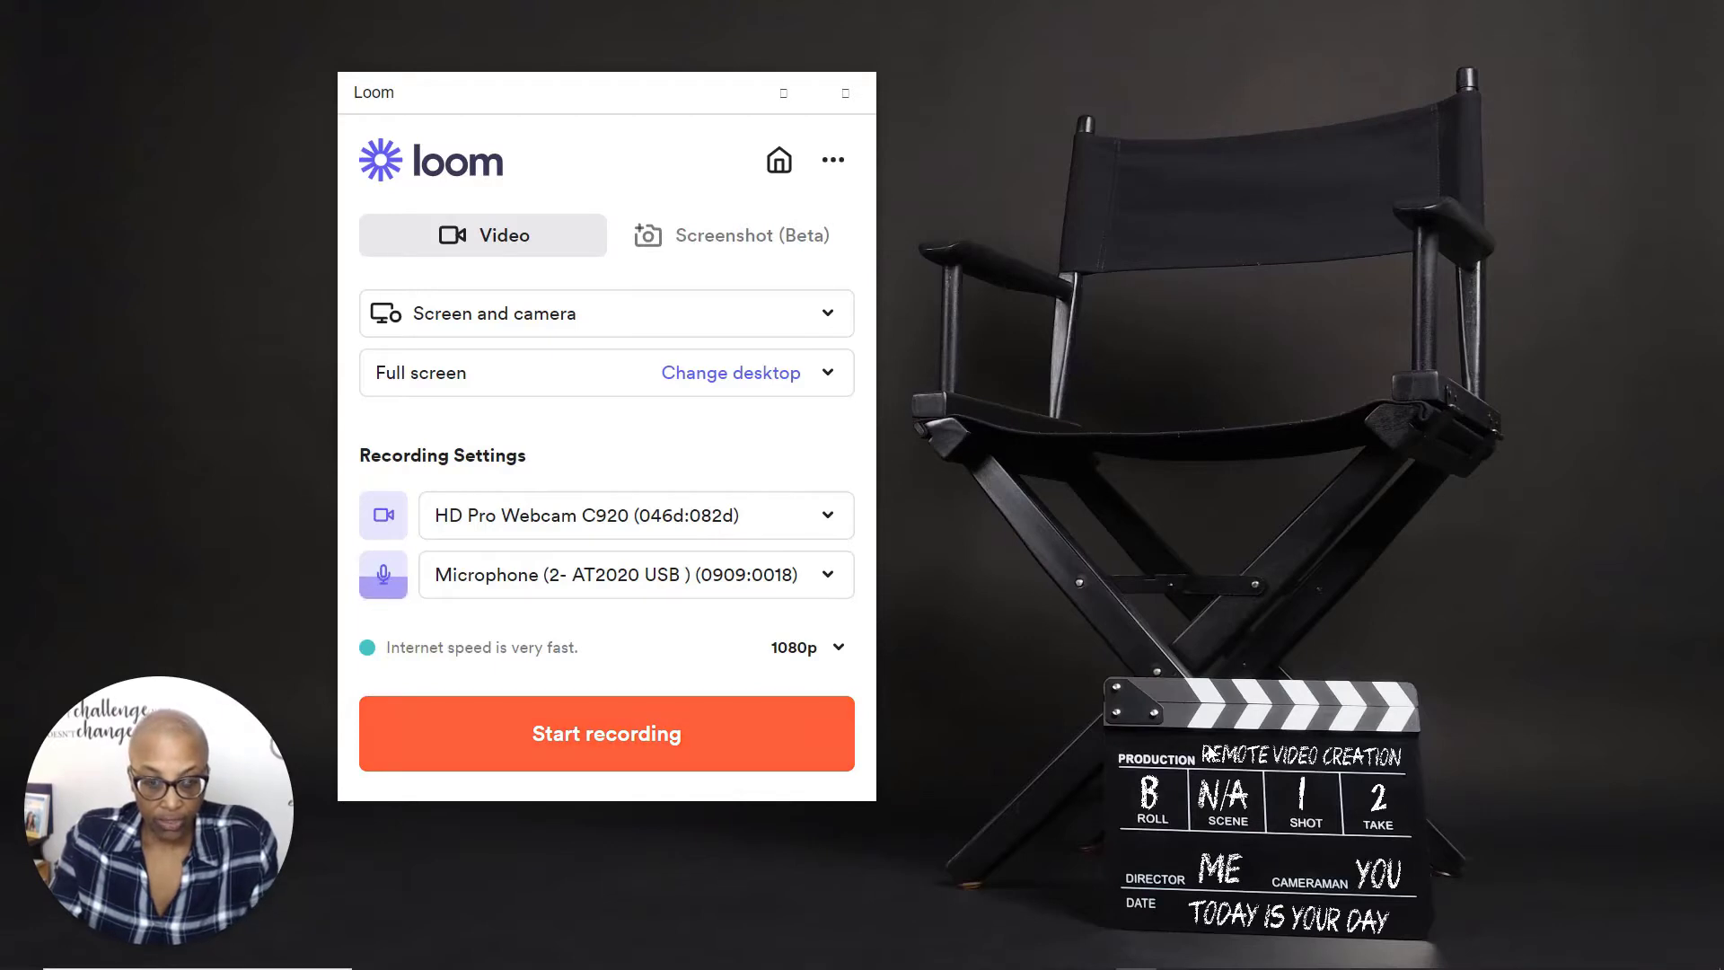
Step: Start a full-screen Loom recording in Screen and camera mode
click(649, 322)
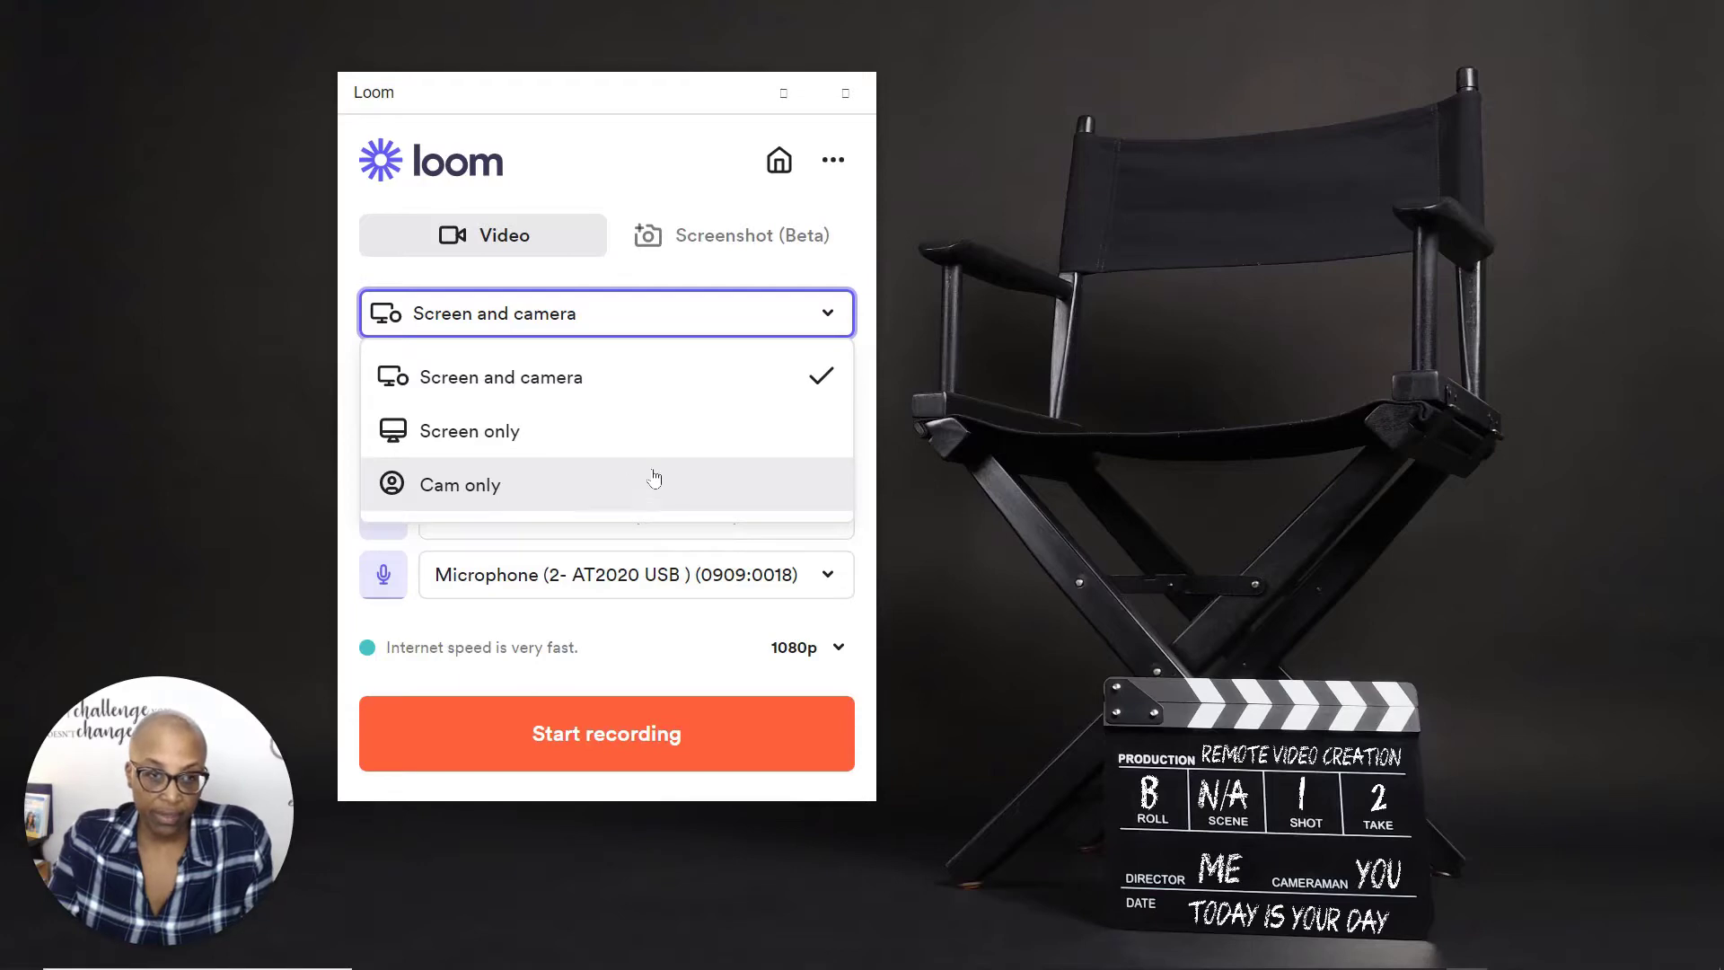
click(712, 317)
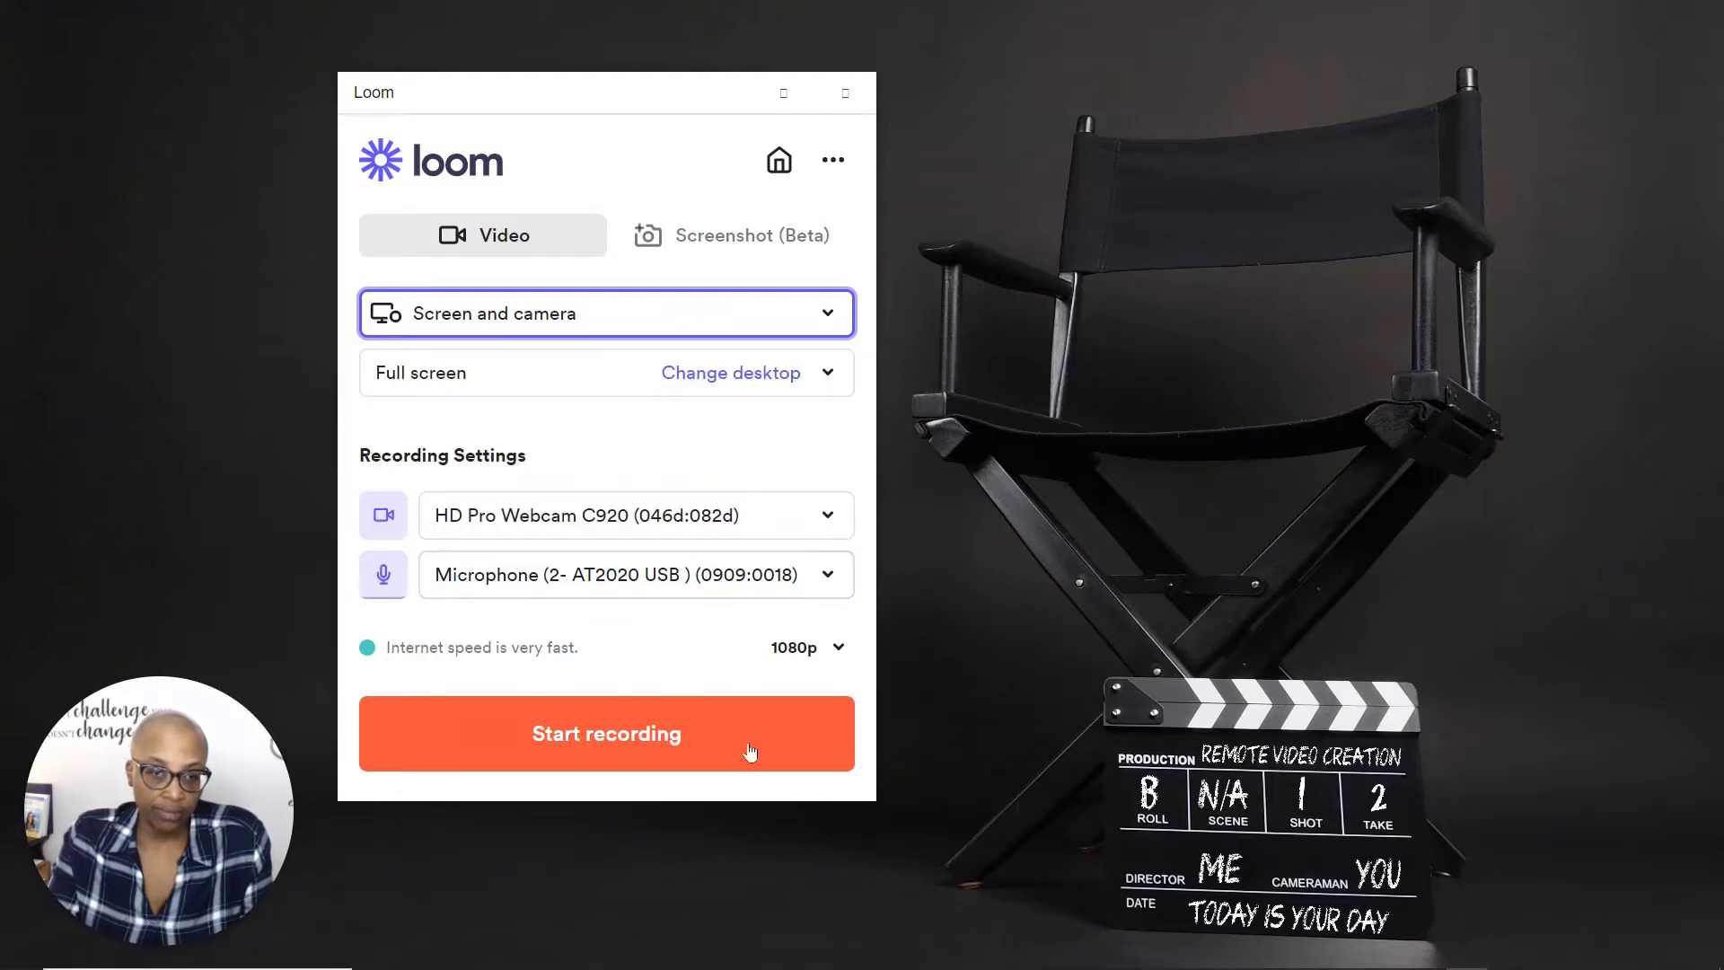
click(707, 736)
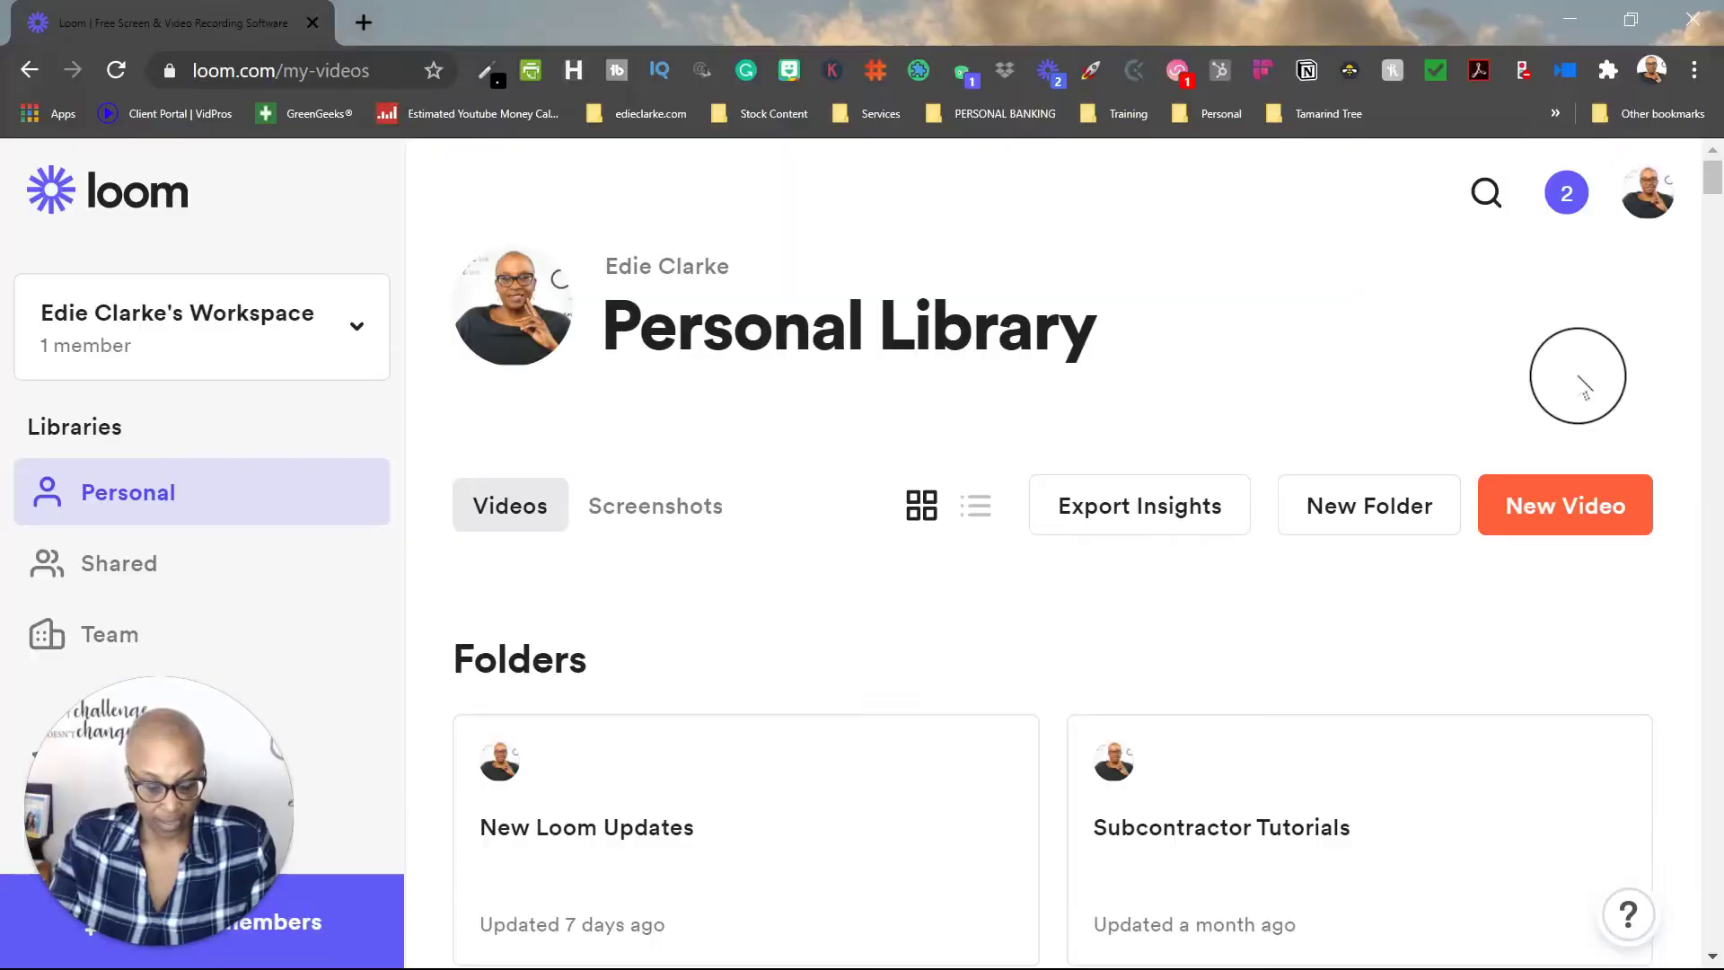
Step: Open the Publishing calendar video from the Personal Library and scroll down to its Edit Your Video panel
scroll(1448, 444, down, 10)
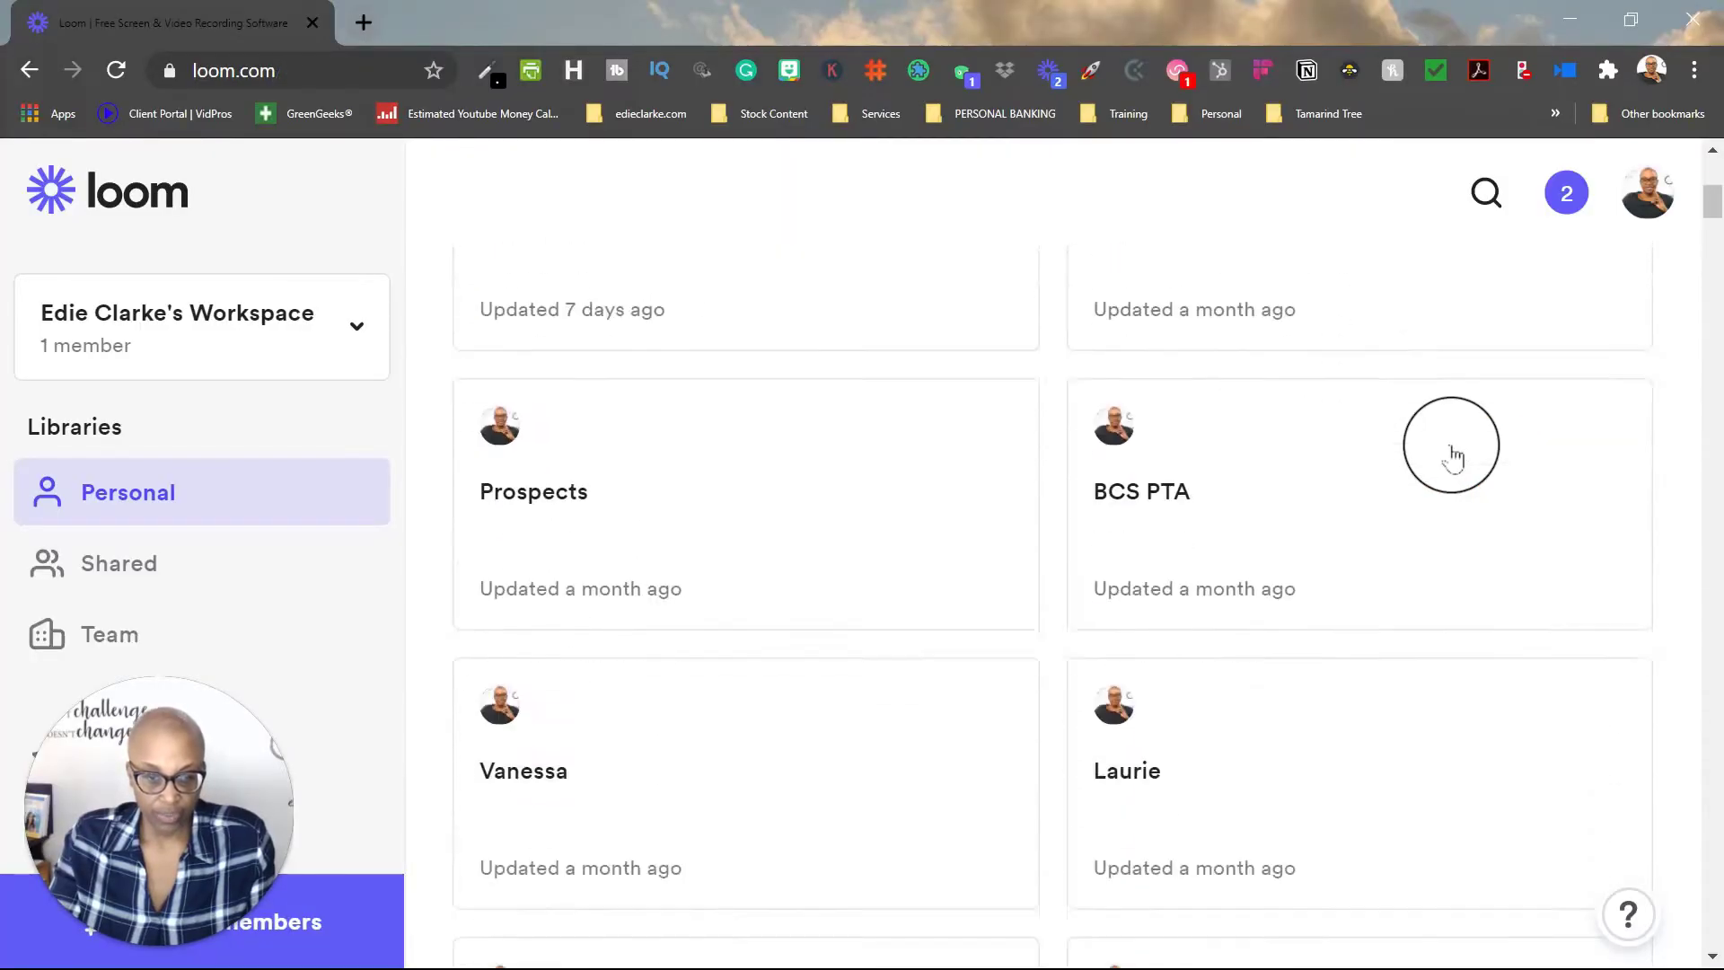
scroll(1451, 453, down, 10)
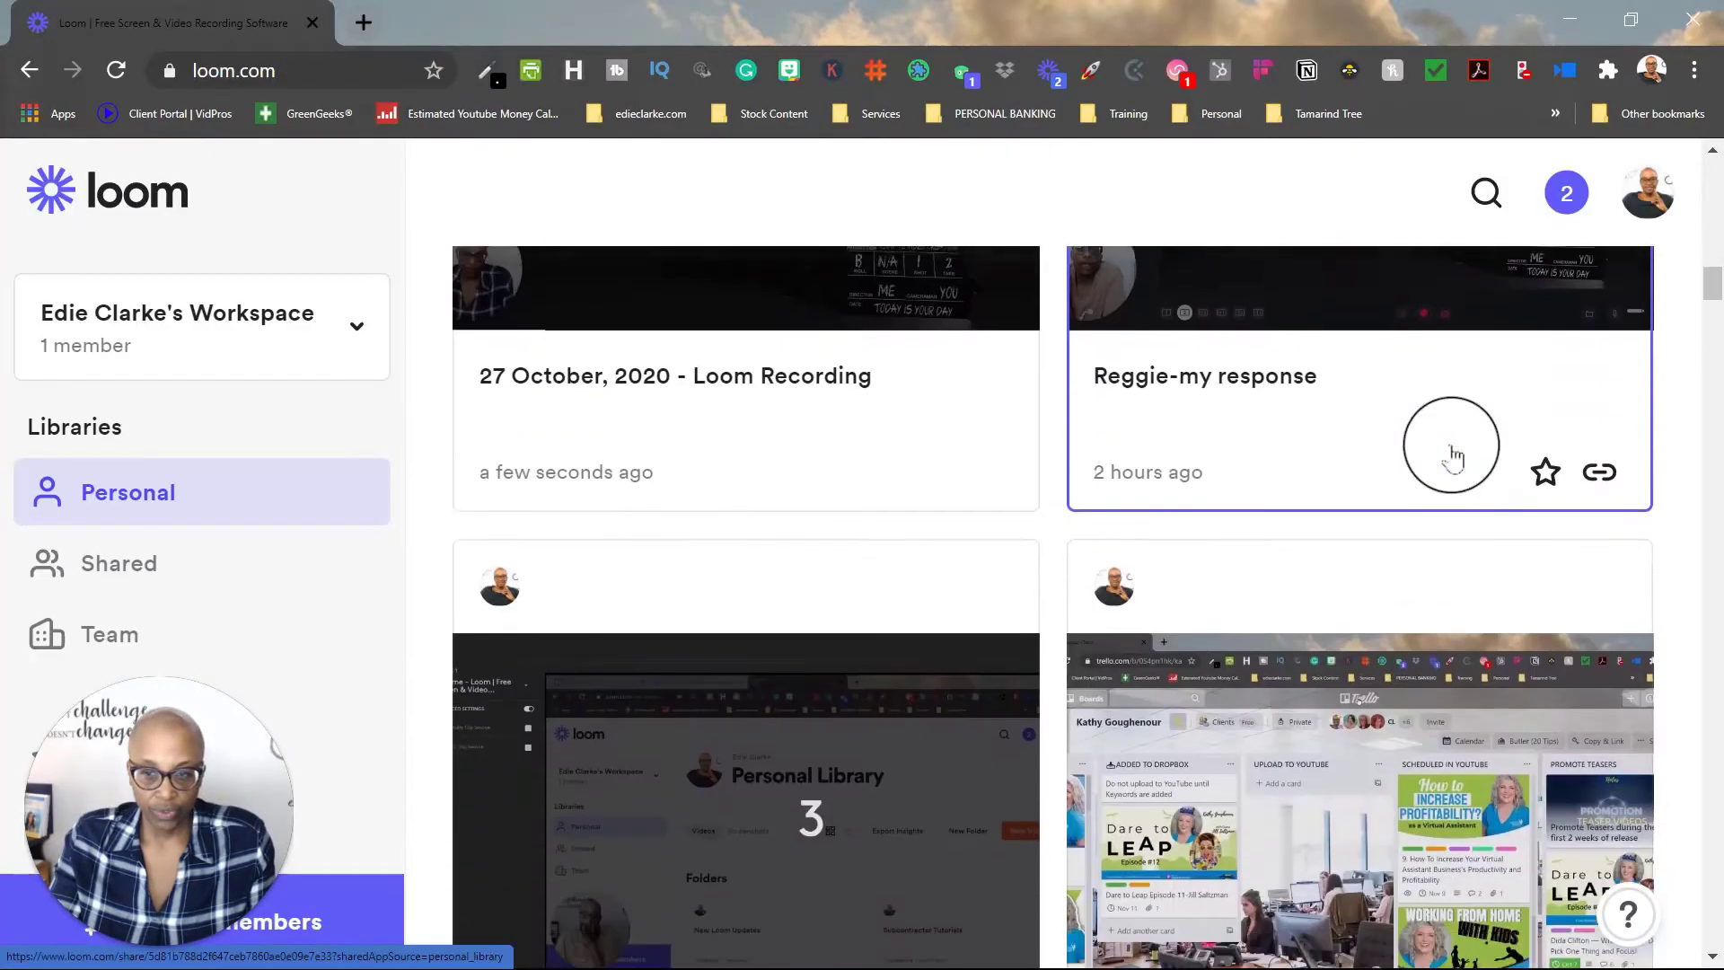
scroll(1452, 457, down, 1)
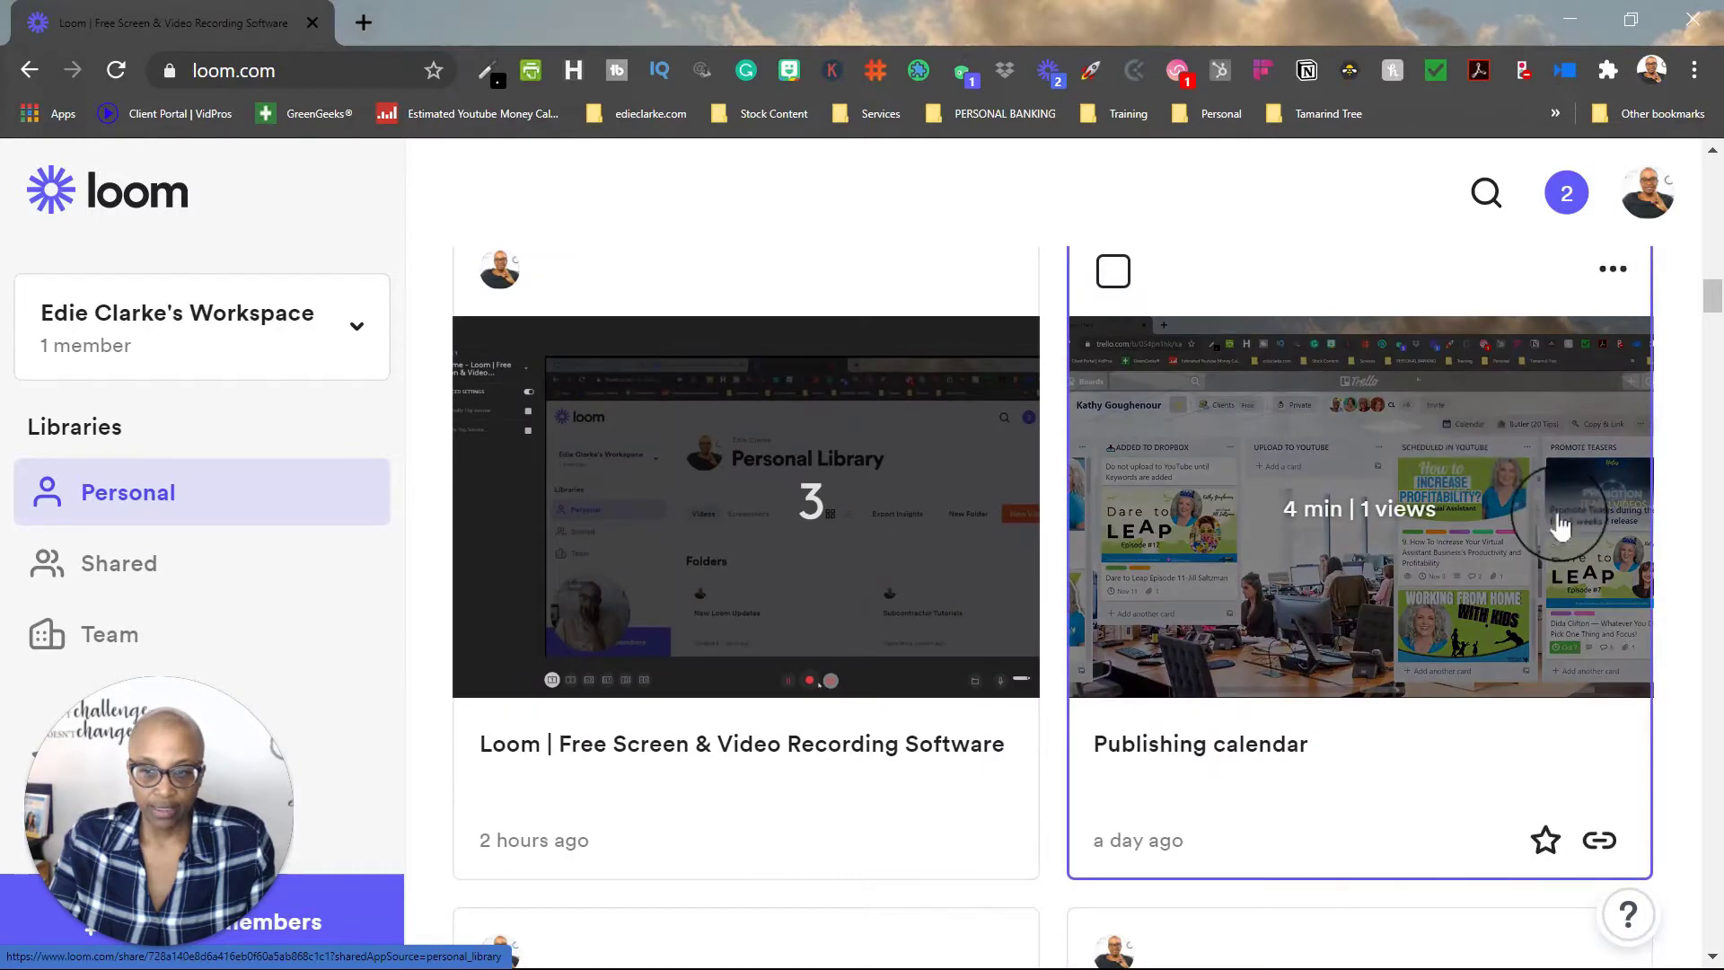
click(1382, 618)
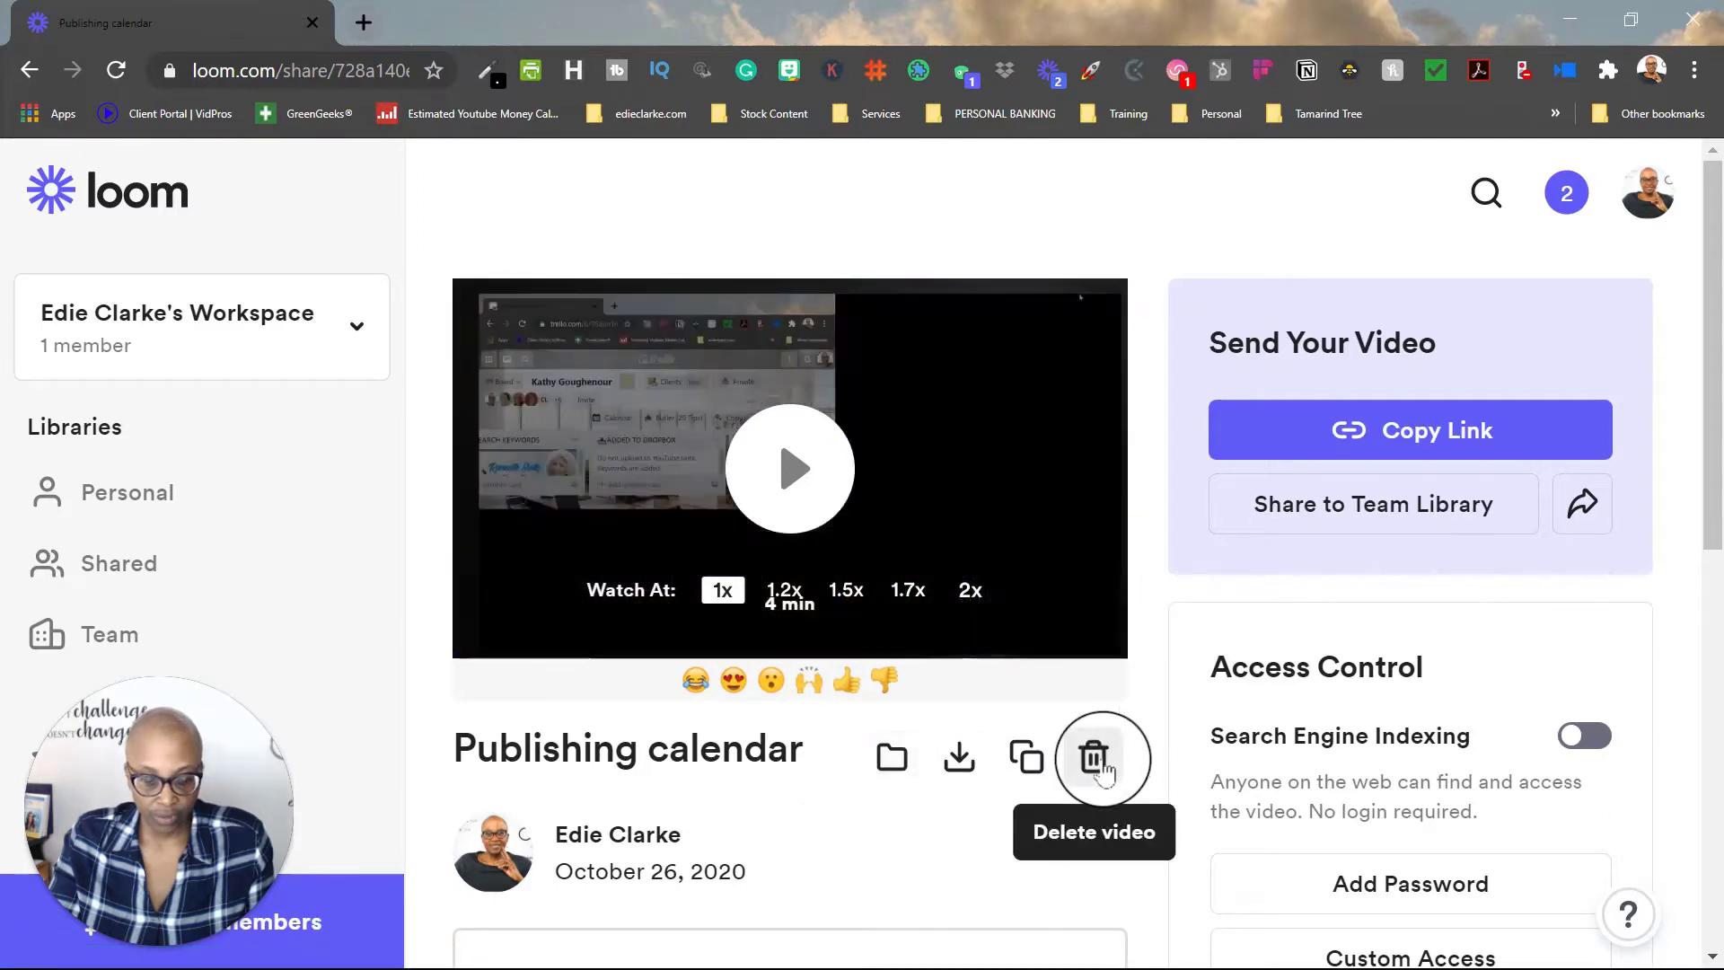
scroll(1562, 709, down, 6)
scroll(1565, 700, down, 3)
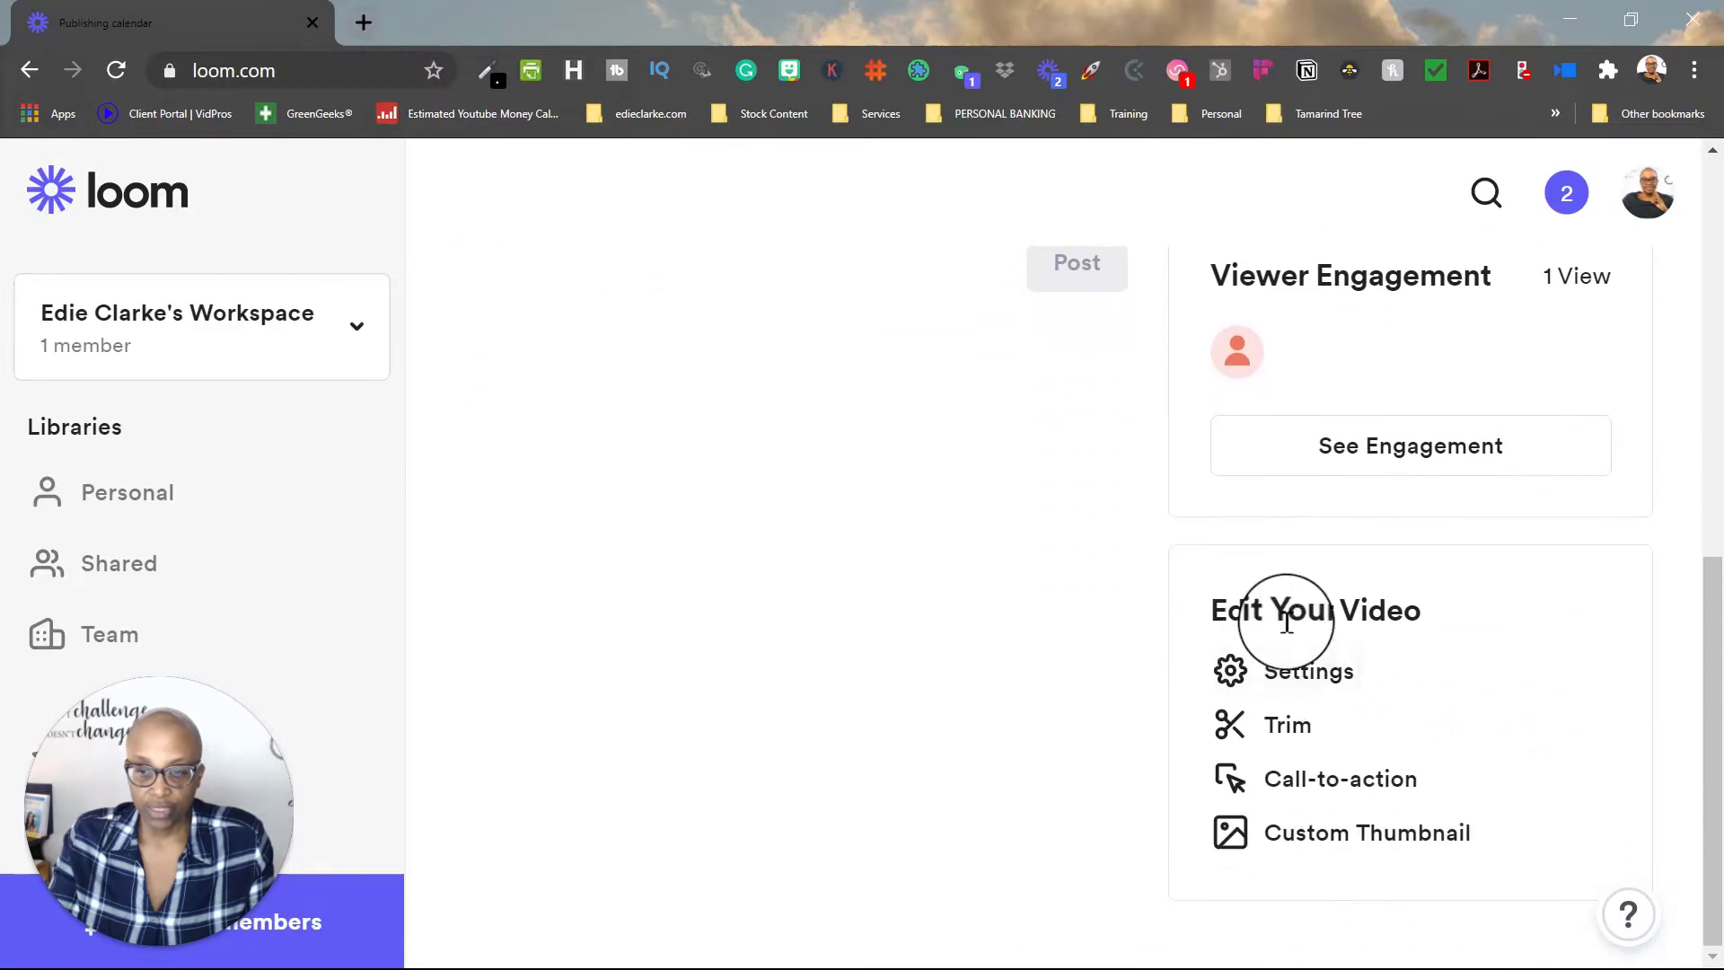
click(1282, 745)
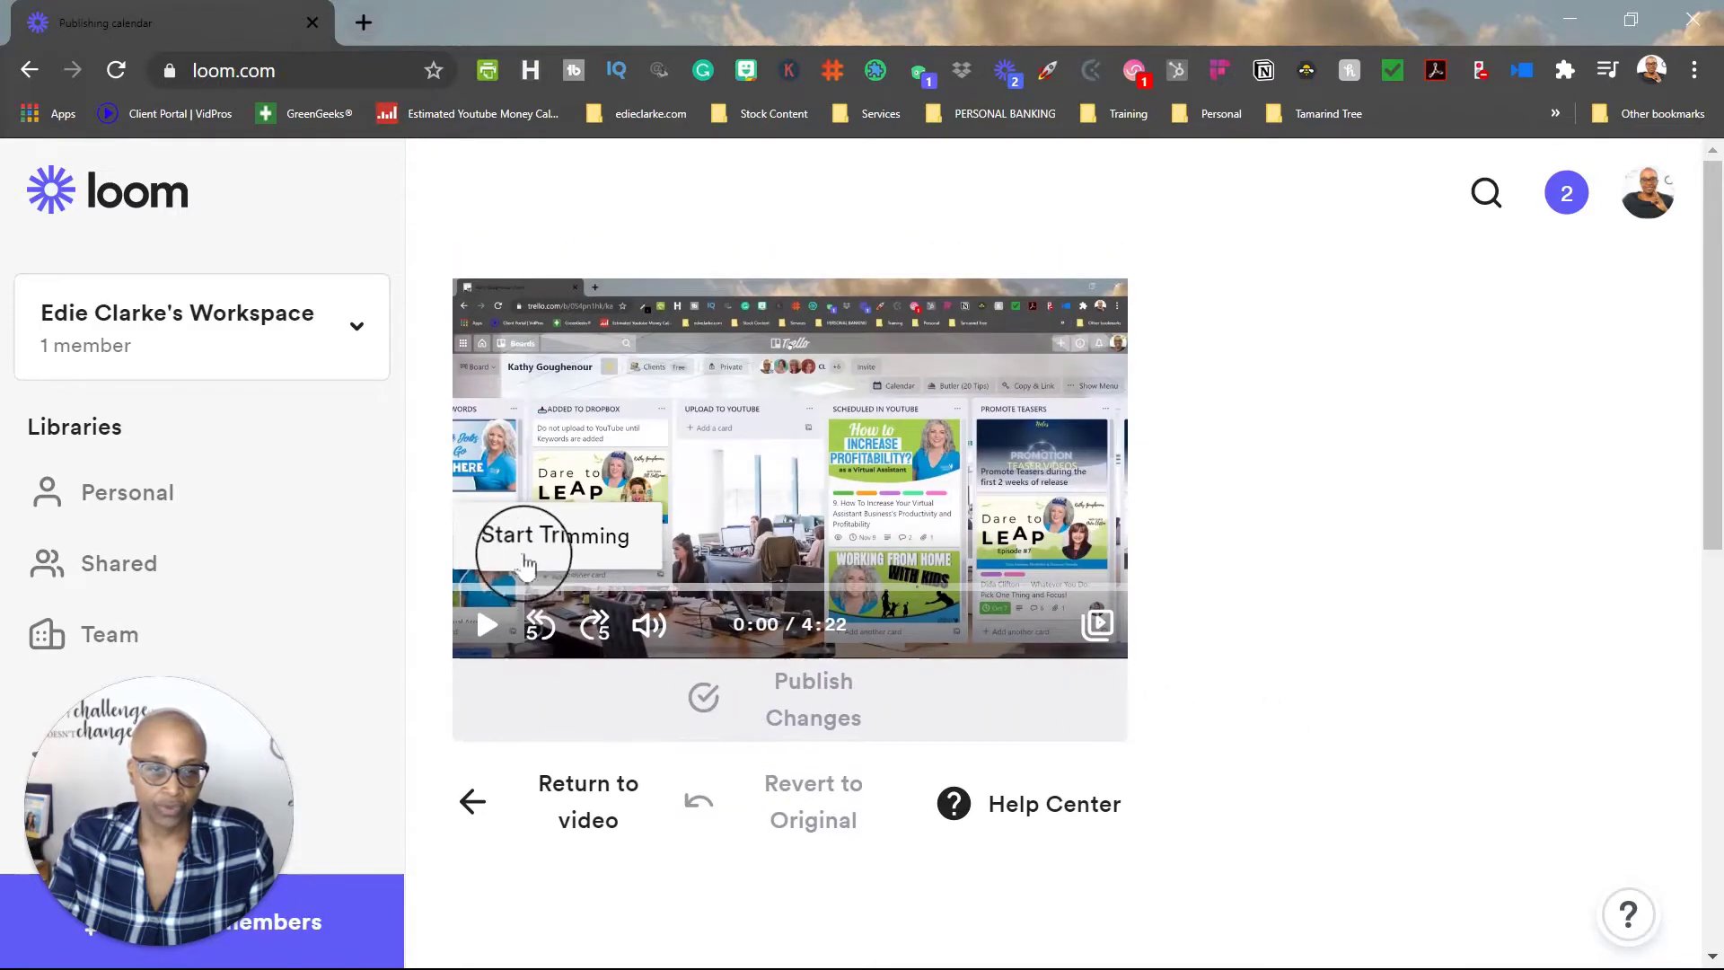
click(482, 632)
click(660, 634)
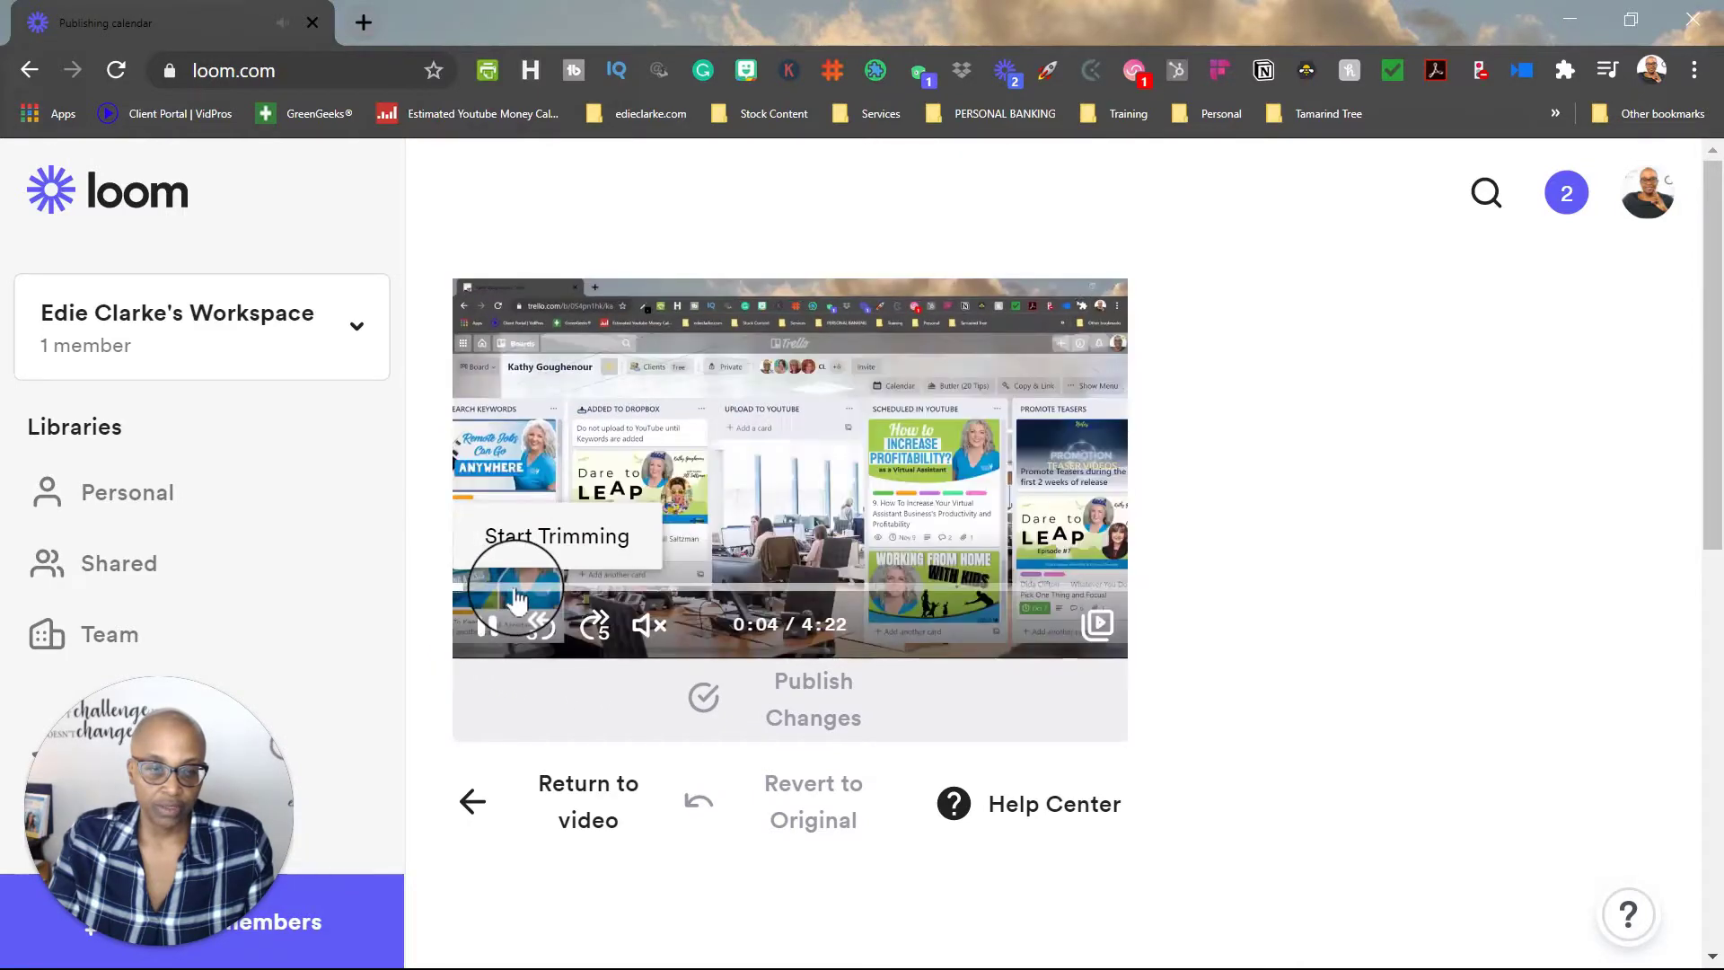
click(489, 626)
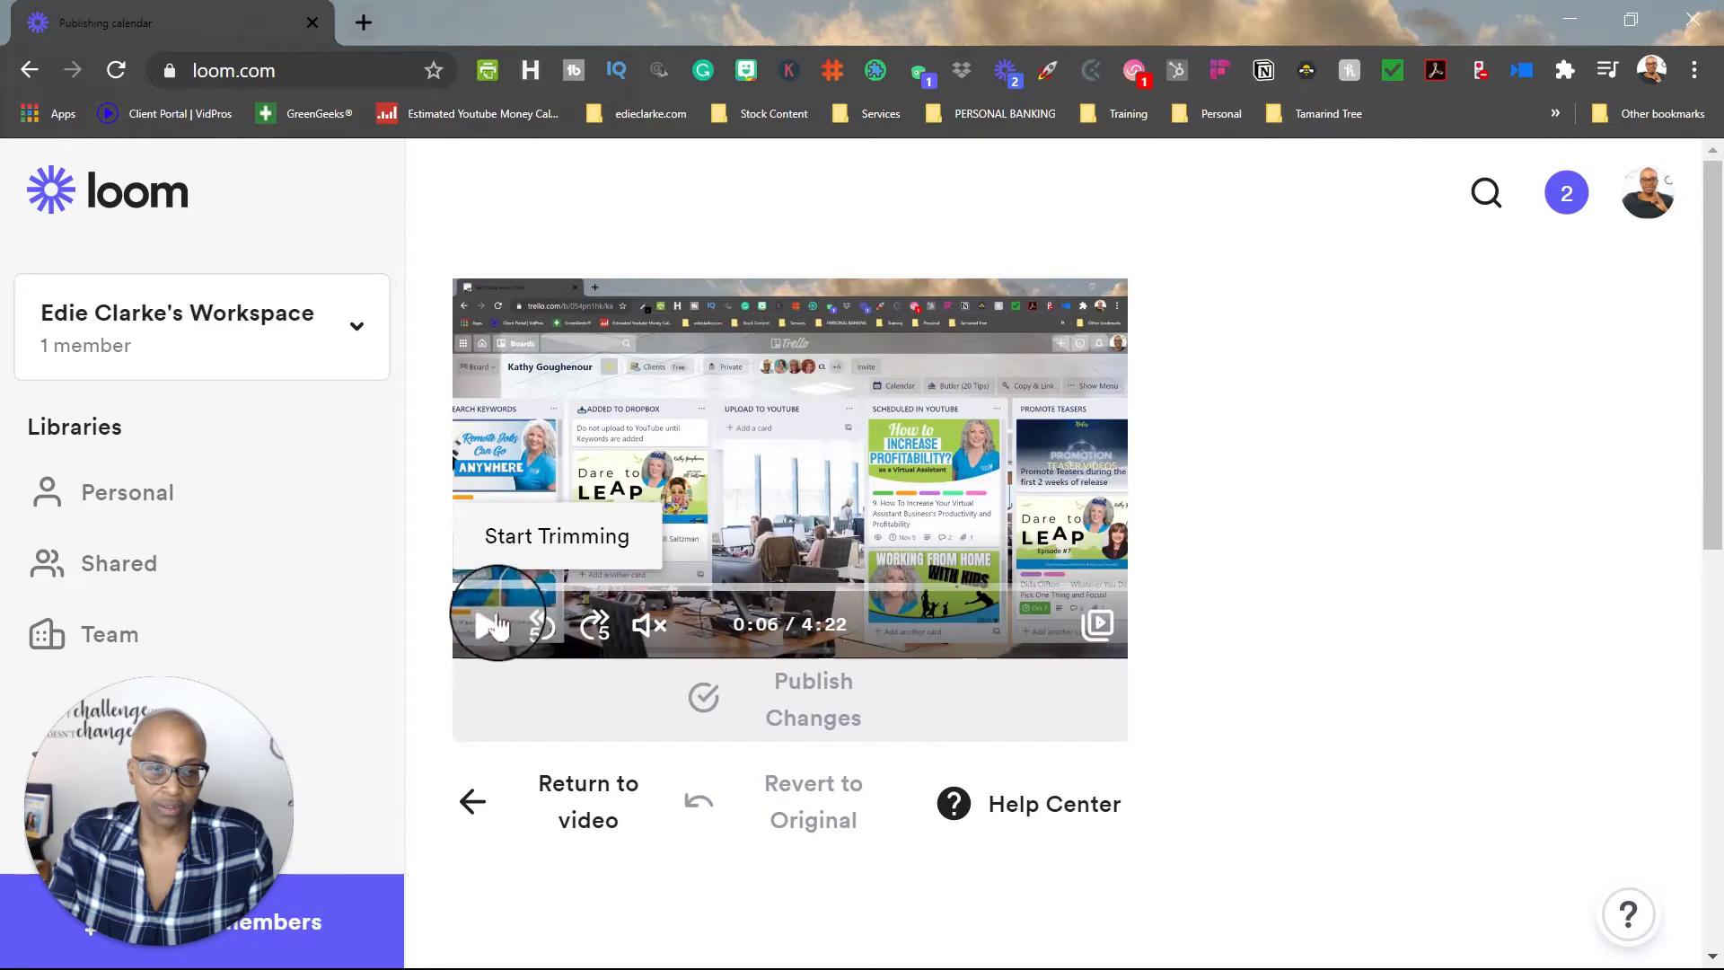
click(503, 535)
drag(606, 536, 514, 545)
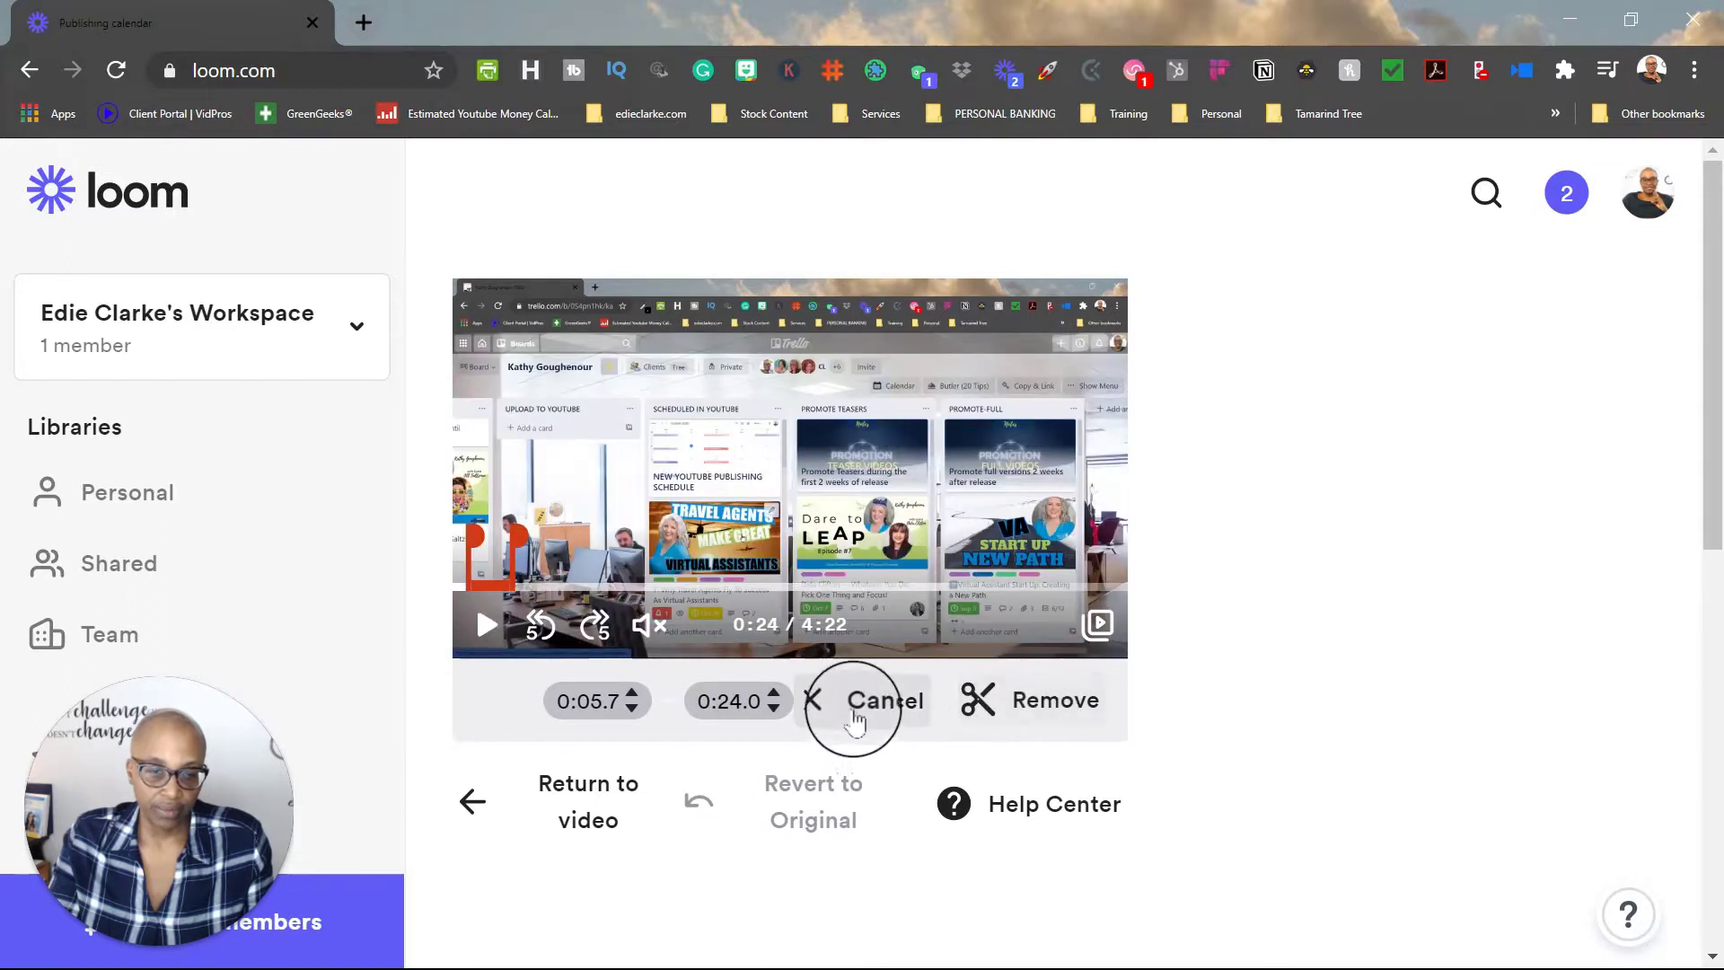
click(869, 705)
scroll(1268, 779, down, 5)
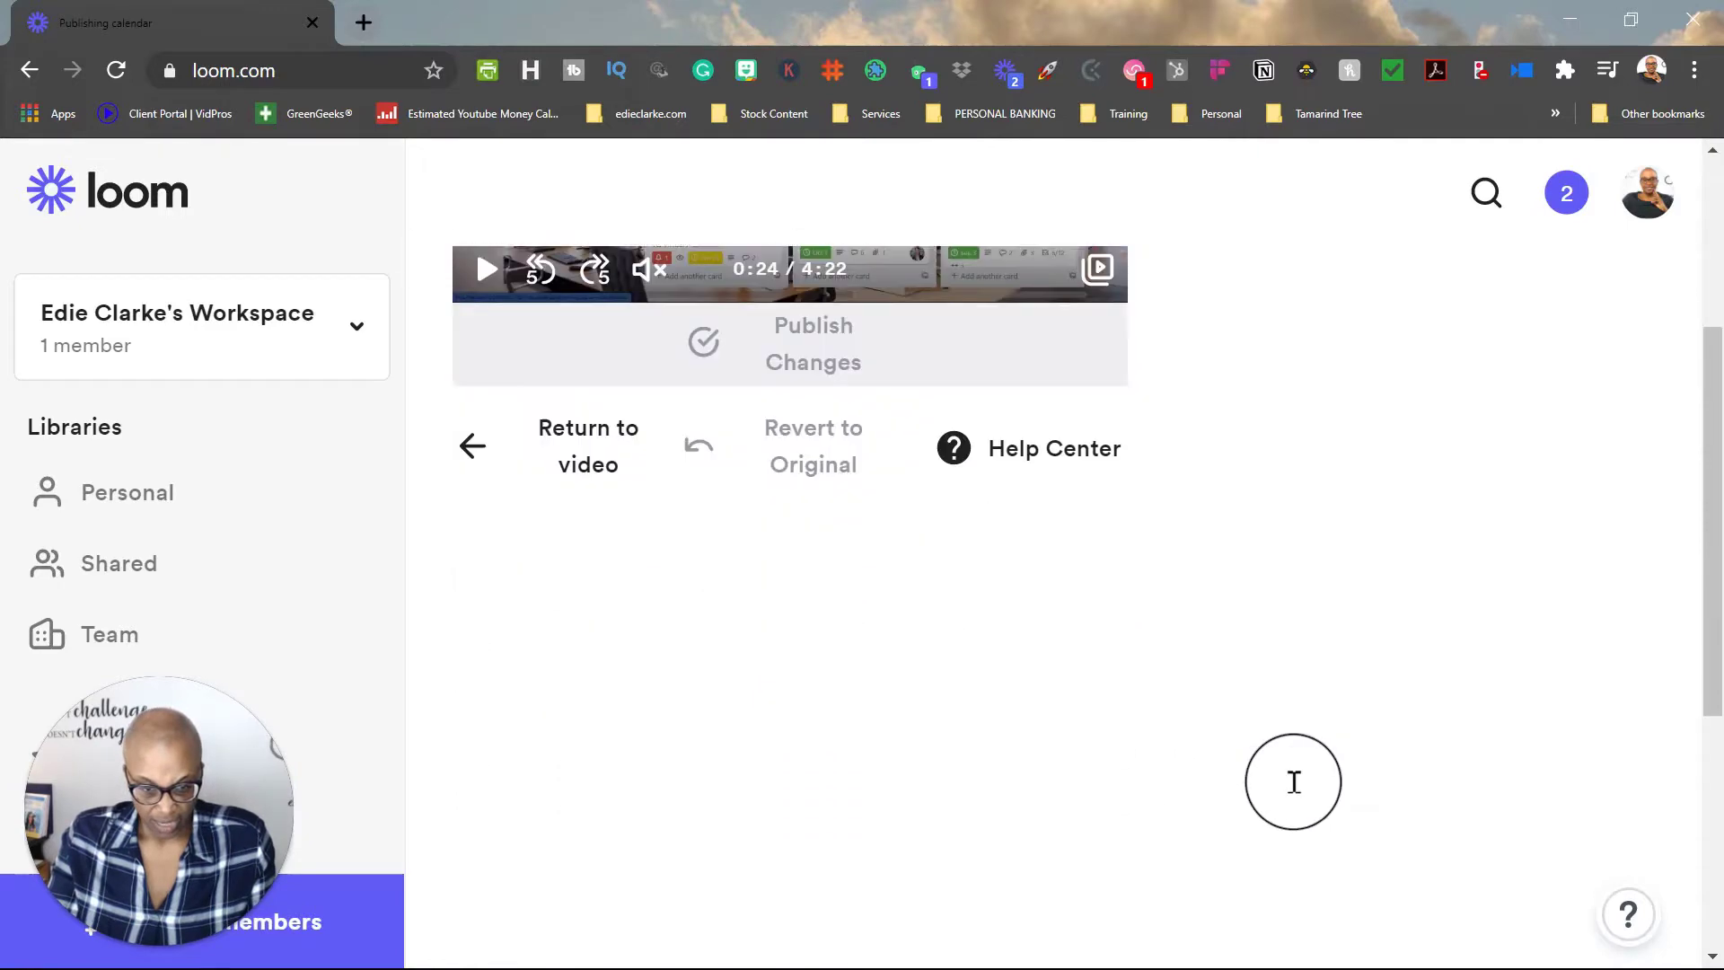
scroll(1281, 767, up, 3)
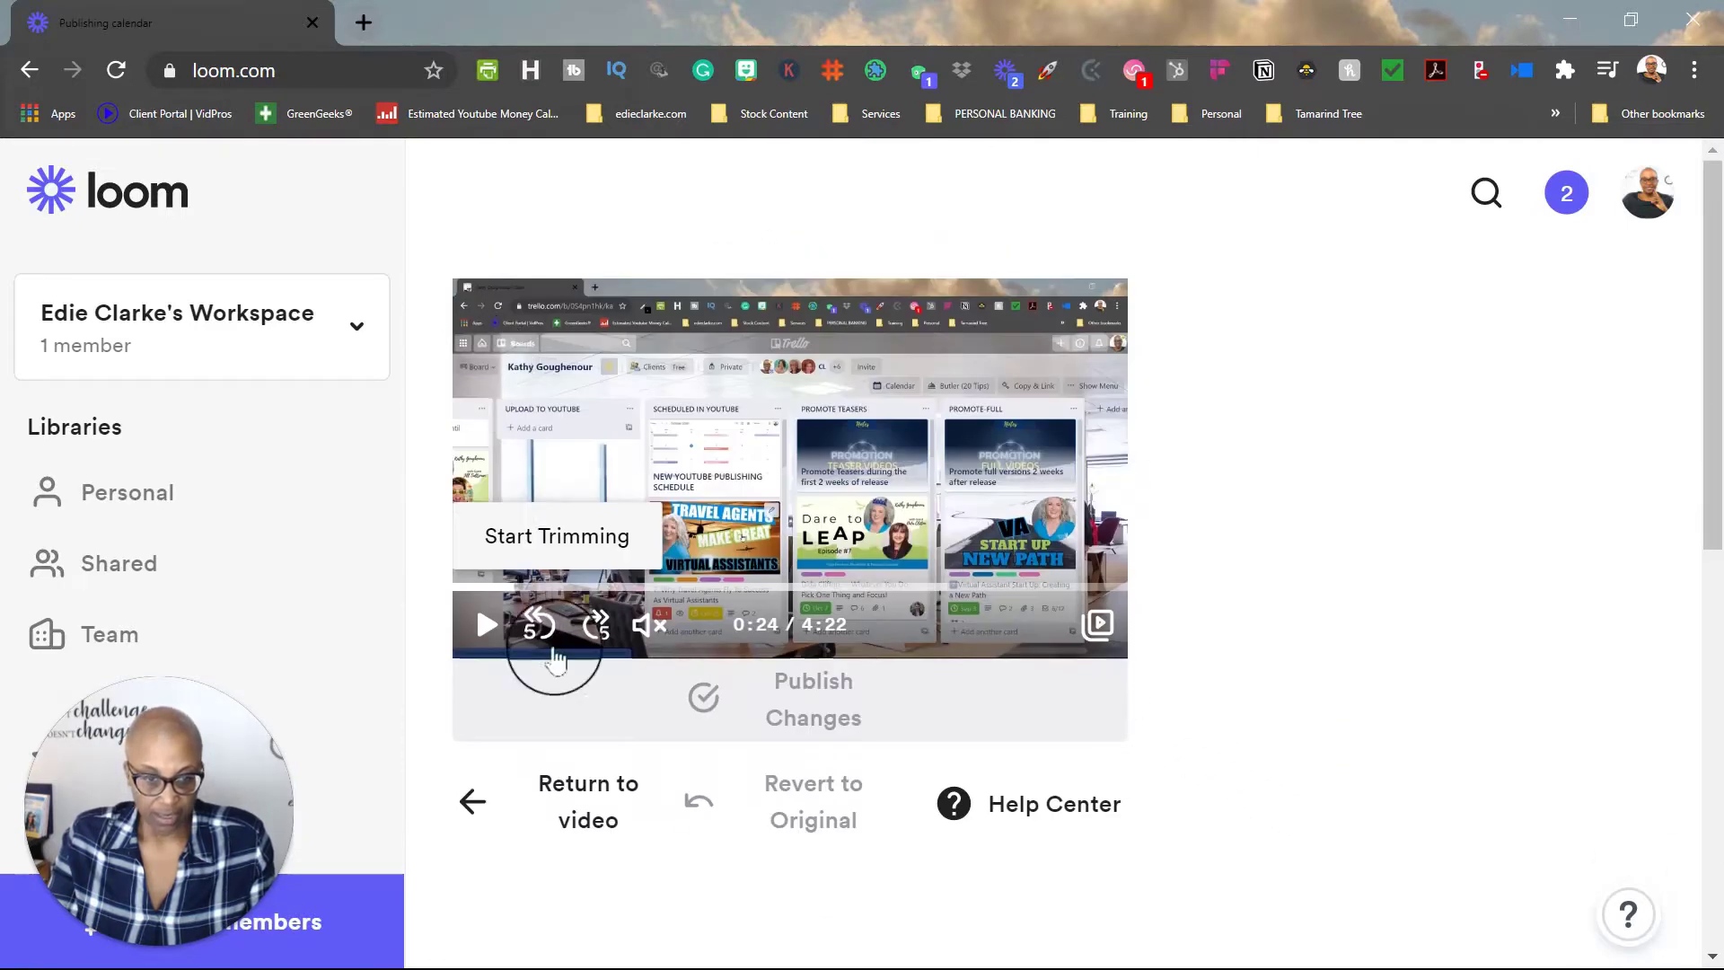
click(579, 798)
scroll(1409, 736, down, 8)
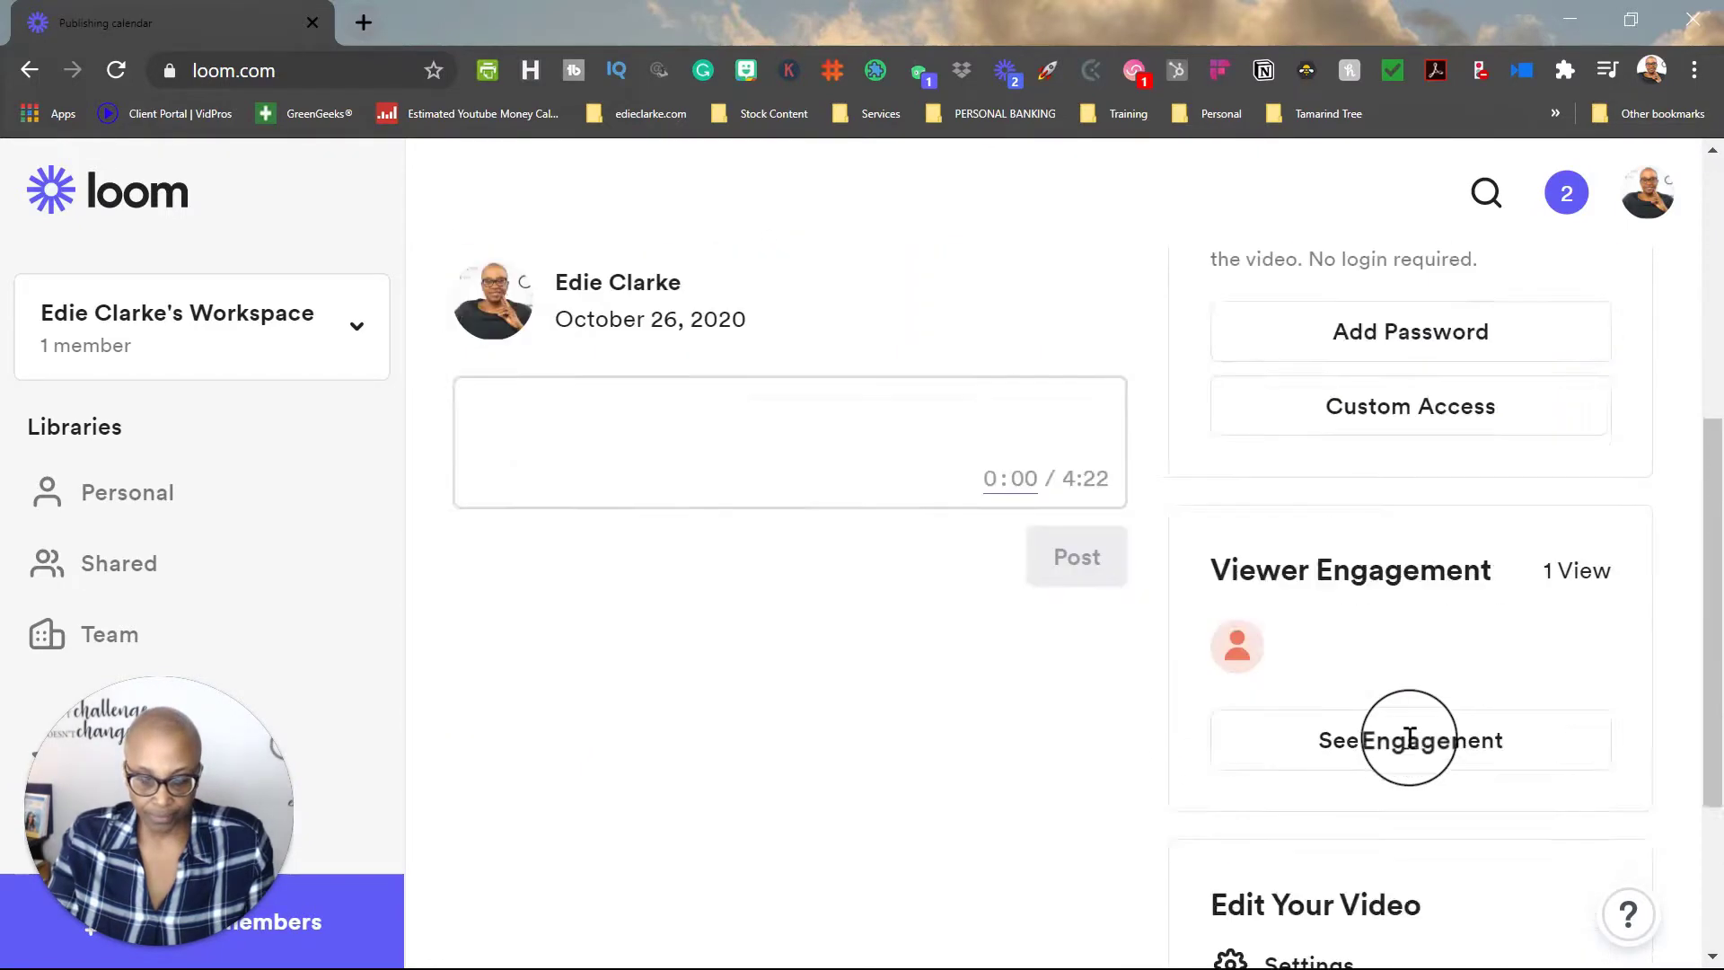
Step: Add a 'Visit my website' call-to-action button linking to the creator's website URL
click(1370, 781)
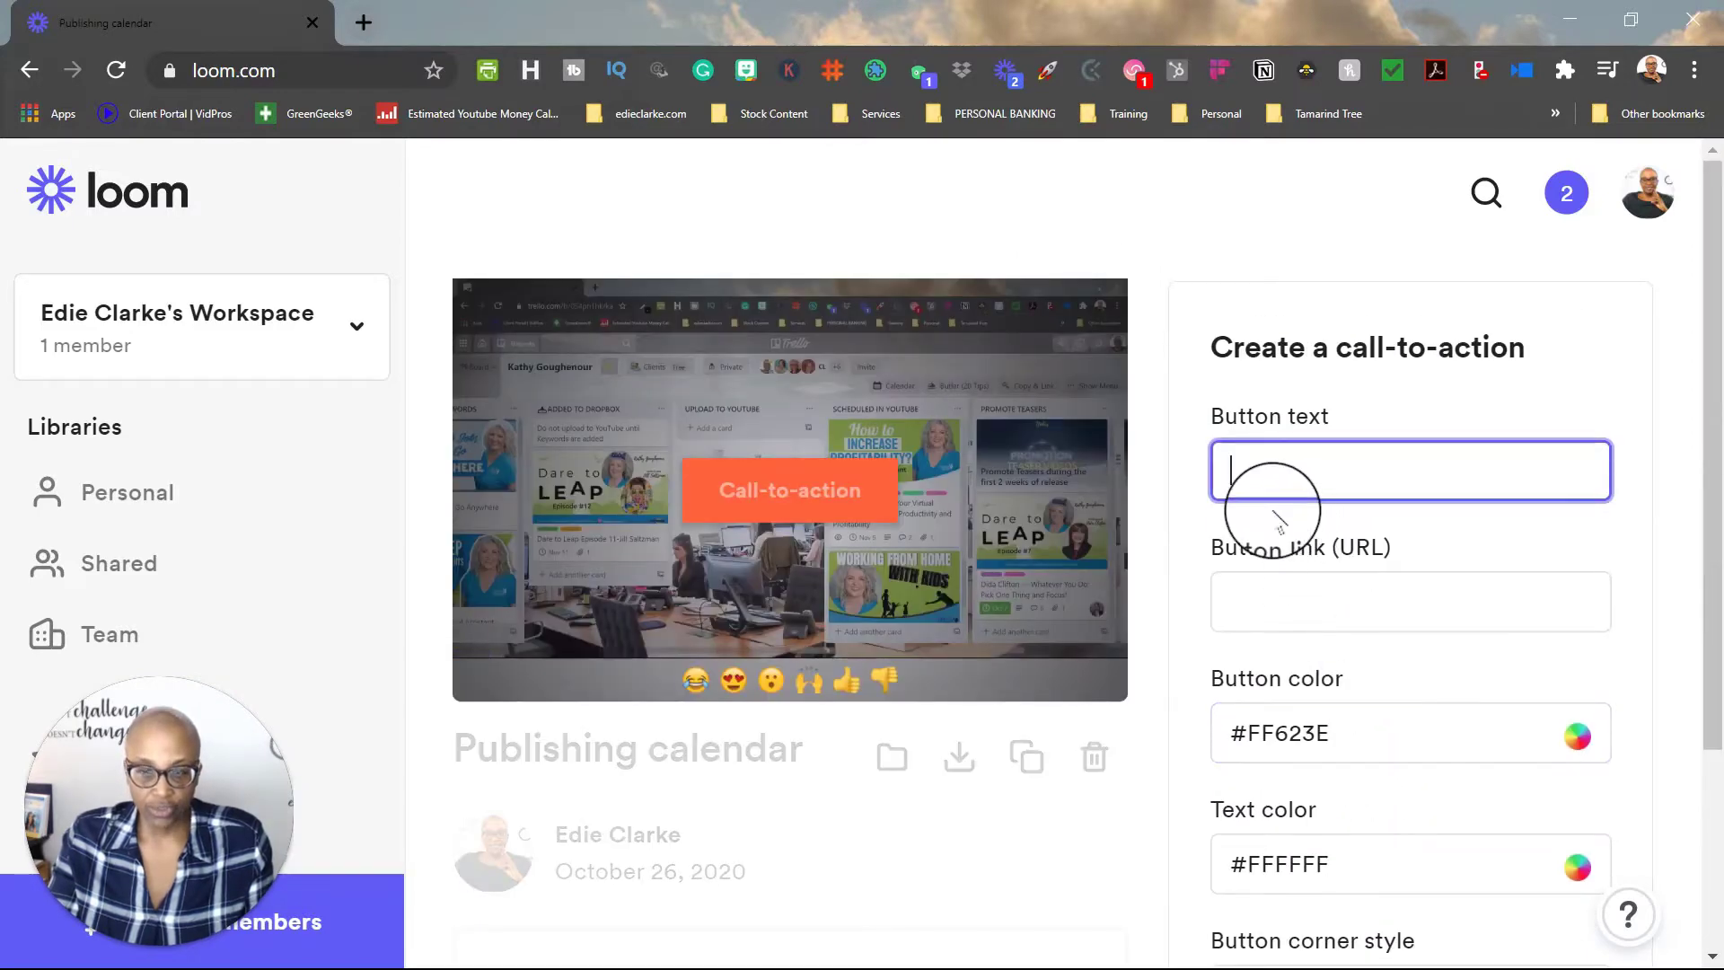
text(vISIT)
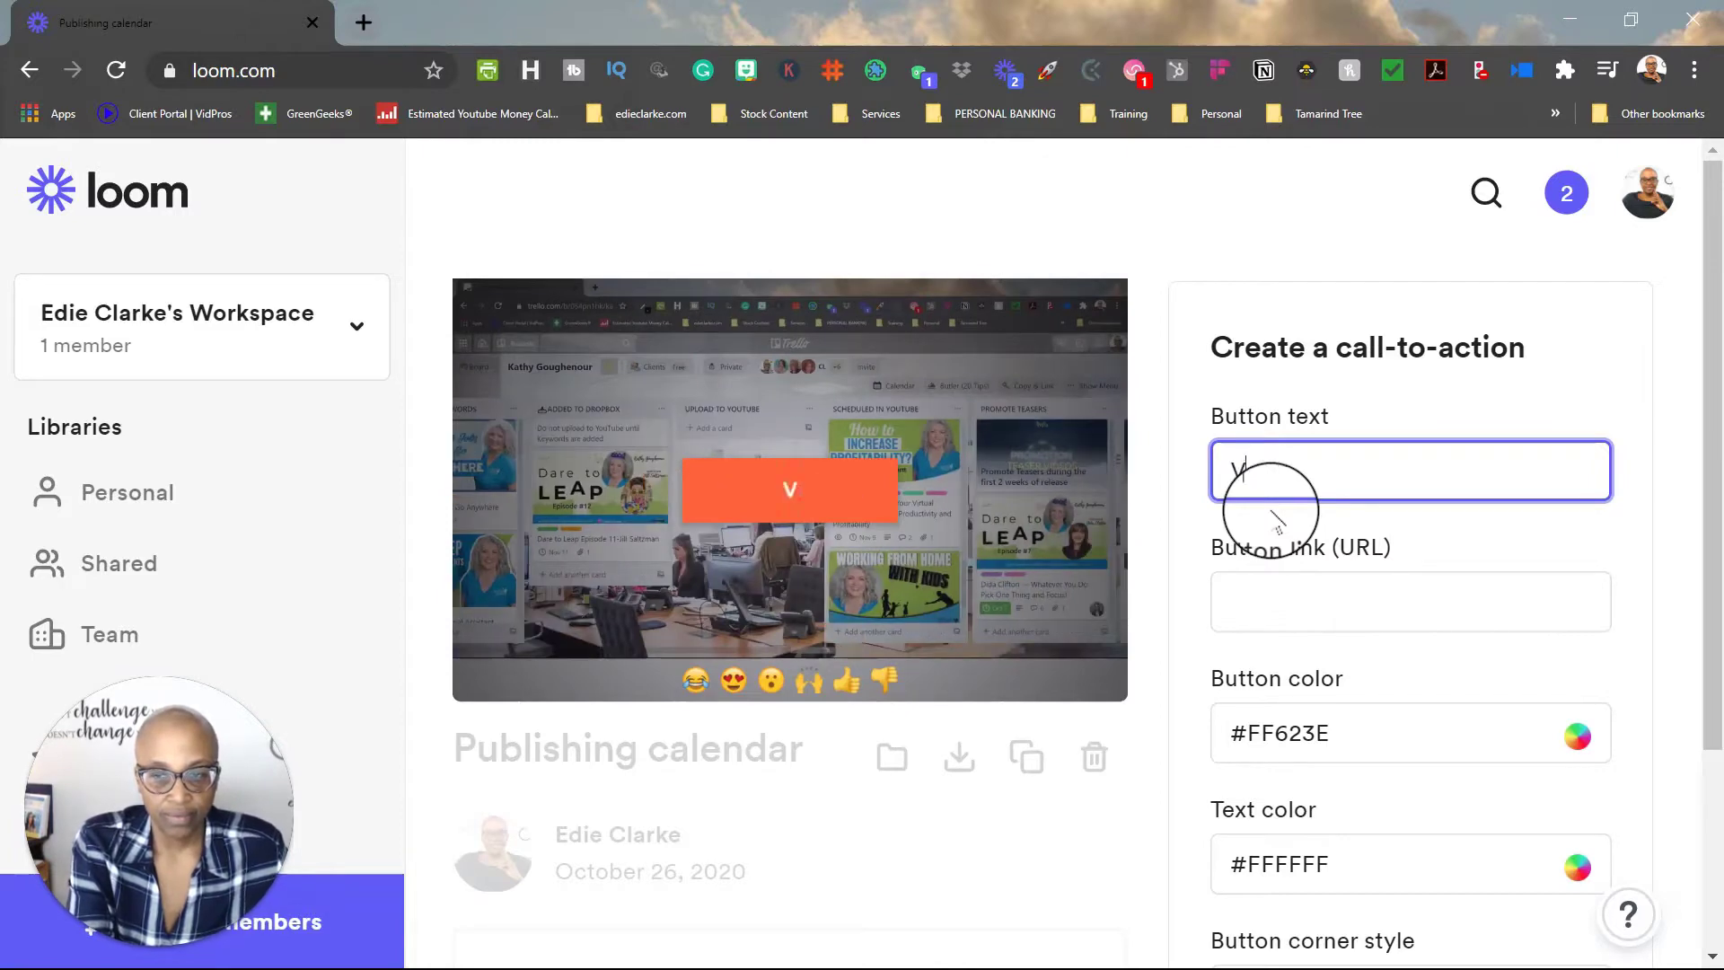
text( my website)
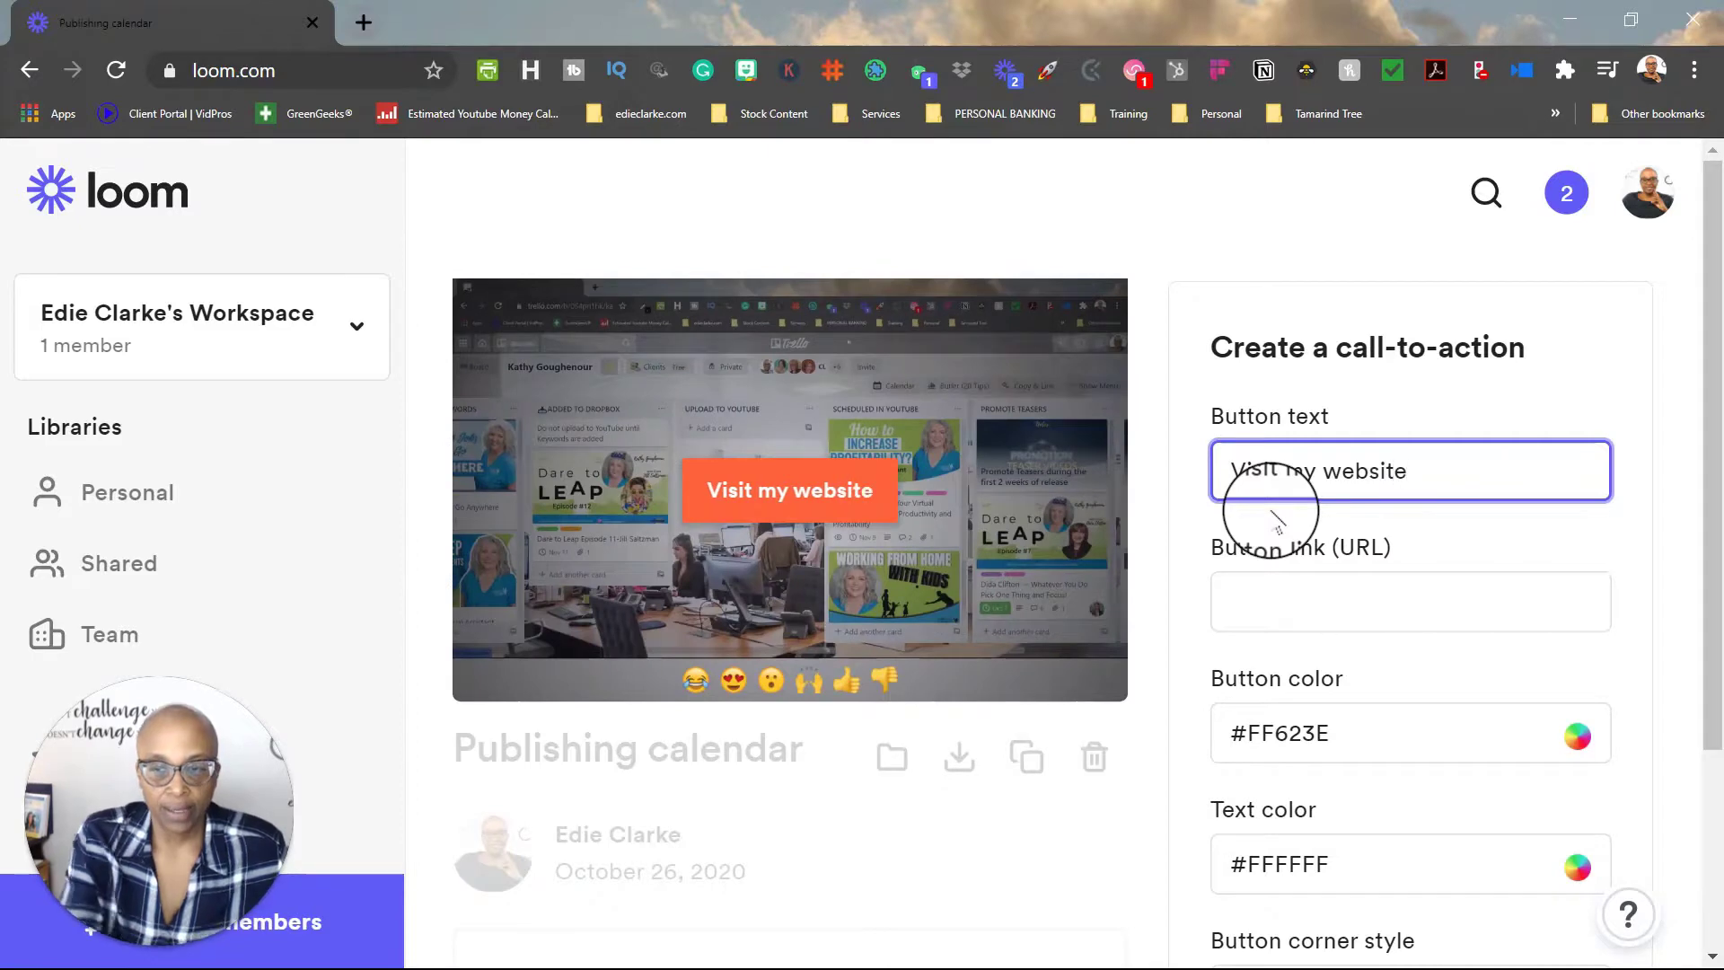
click(1289, 611)
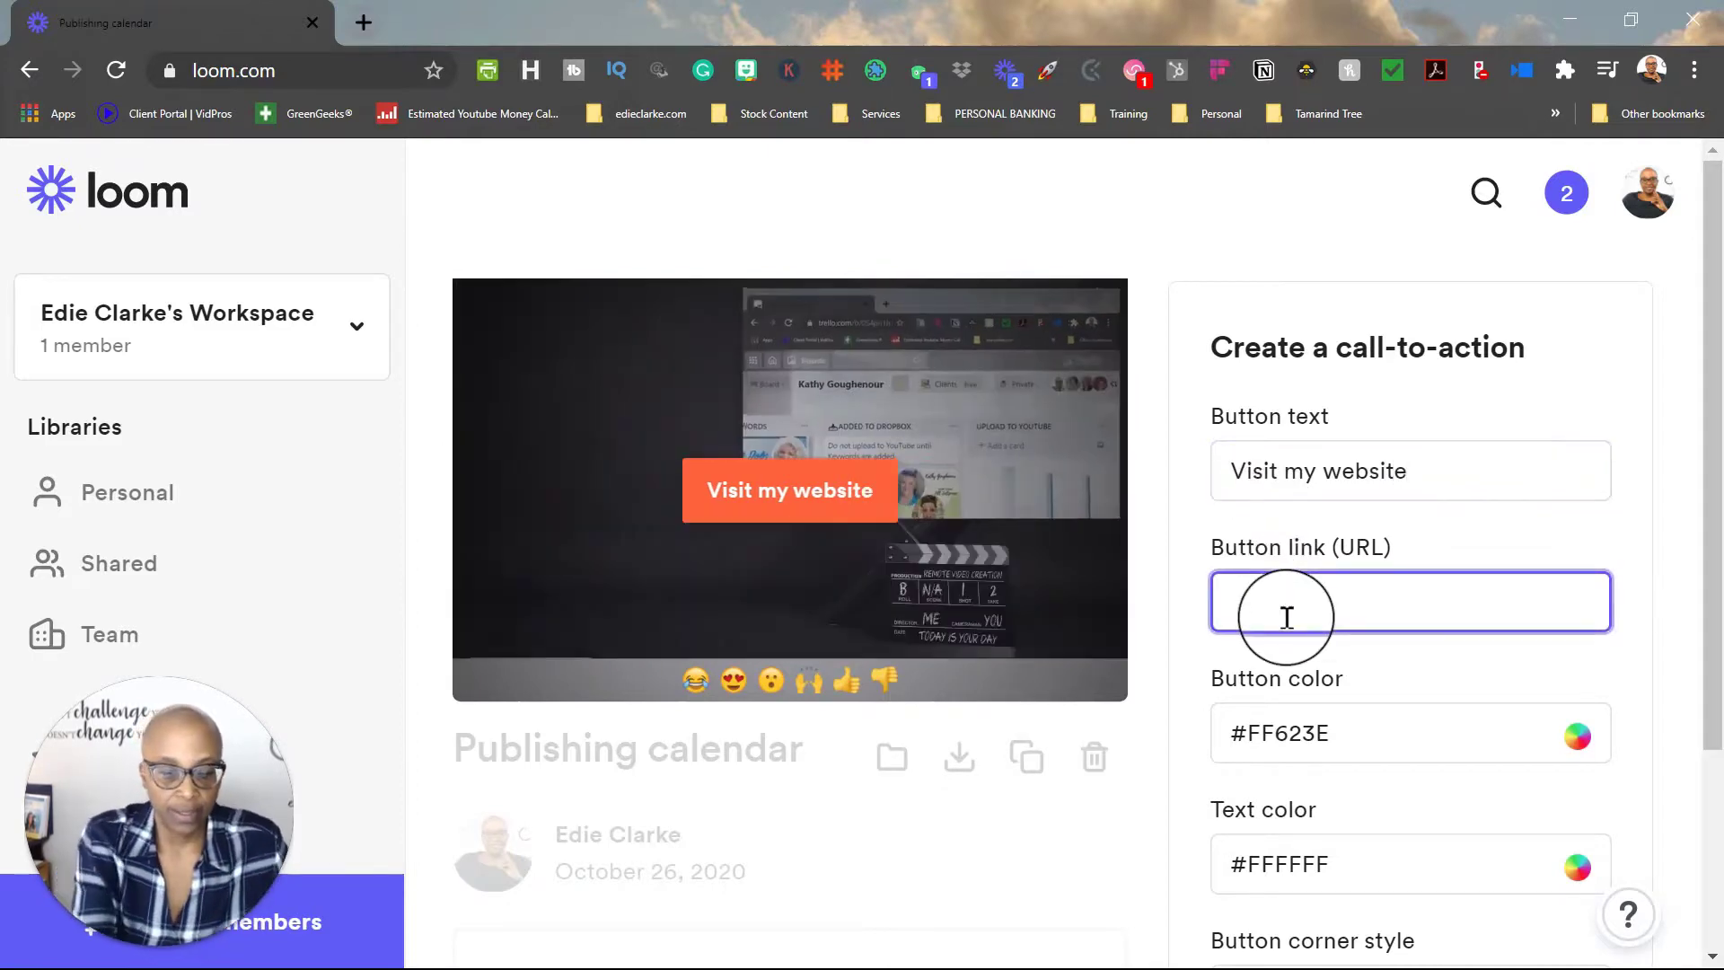
text(https://edieclarke)
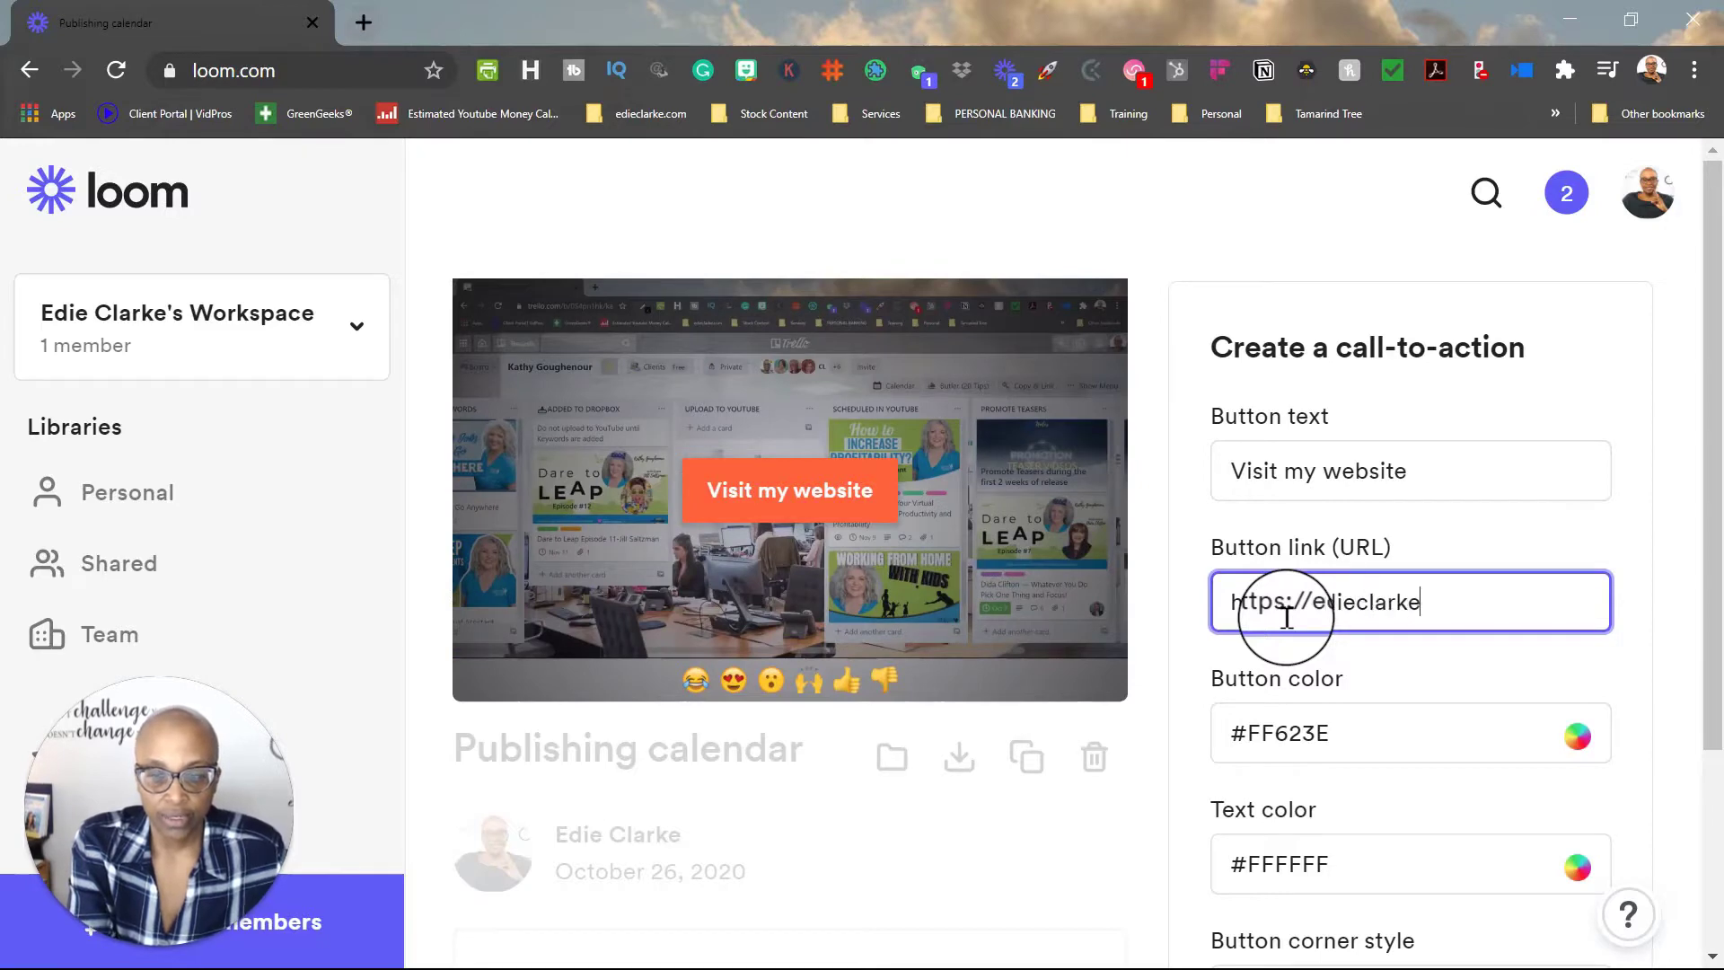
text(.com)
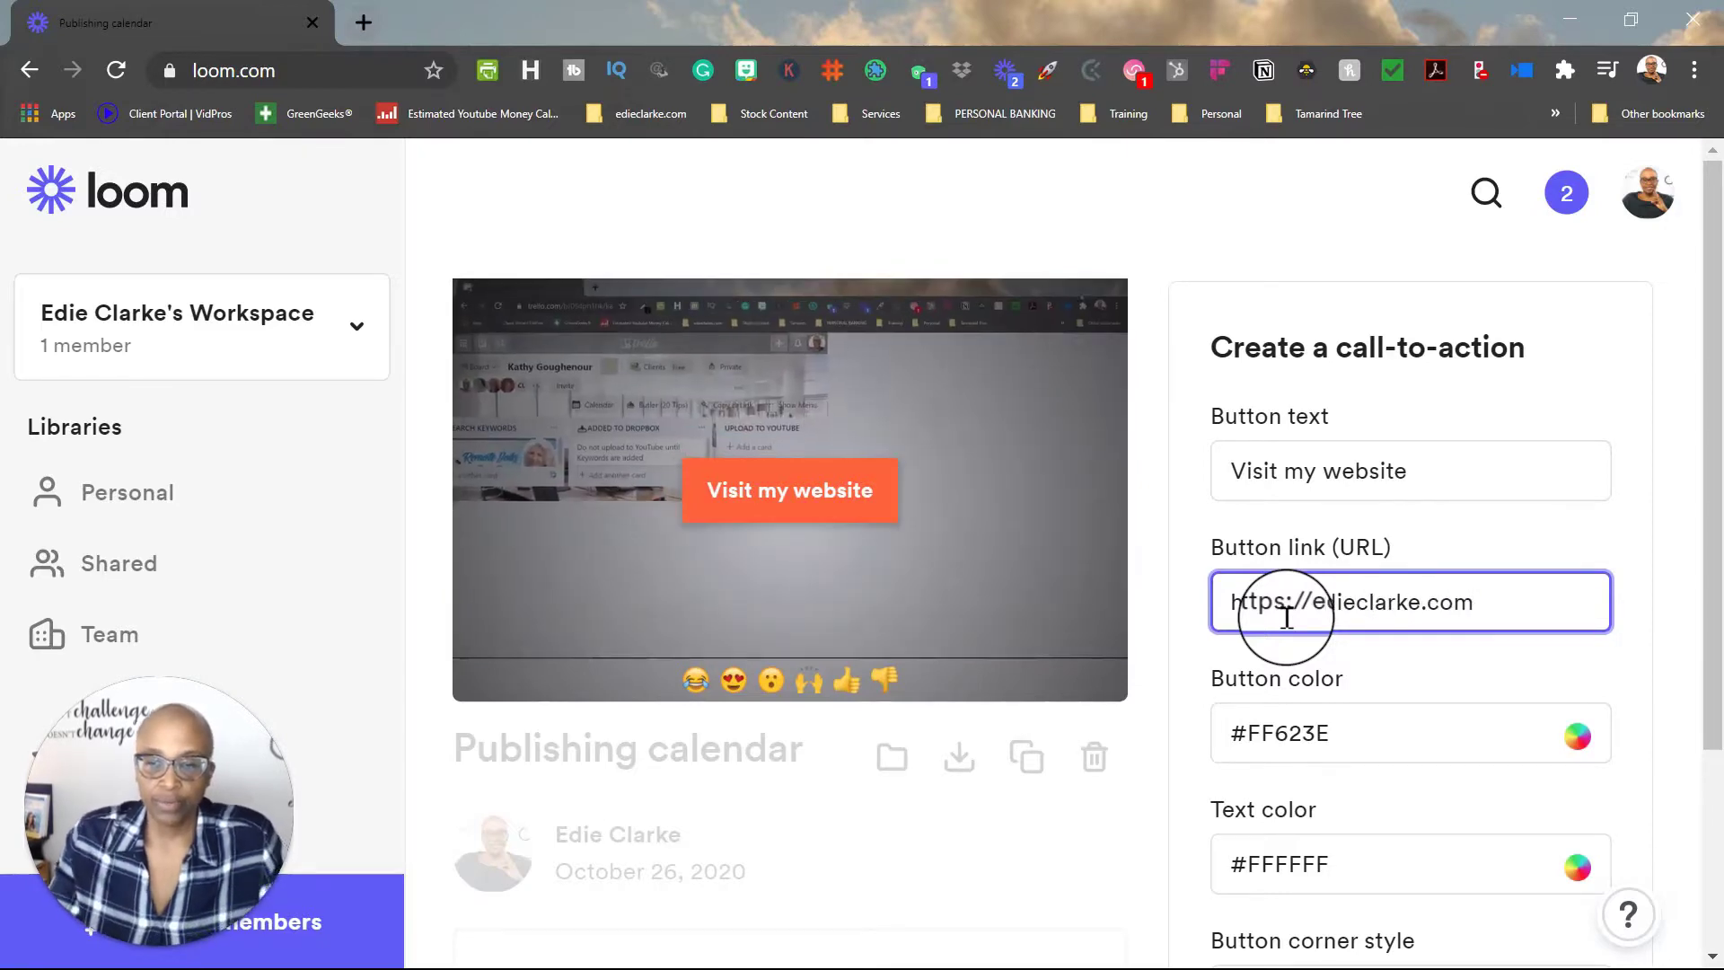
click(1526, 740)
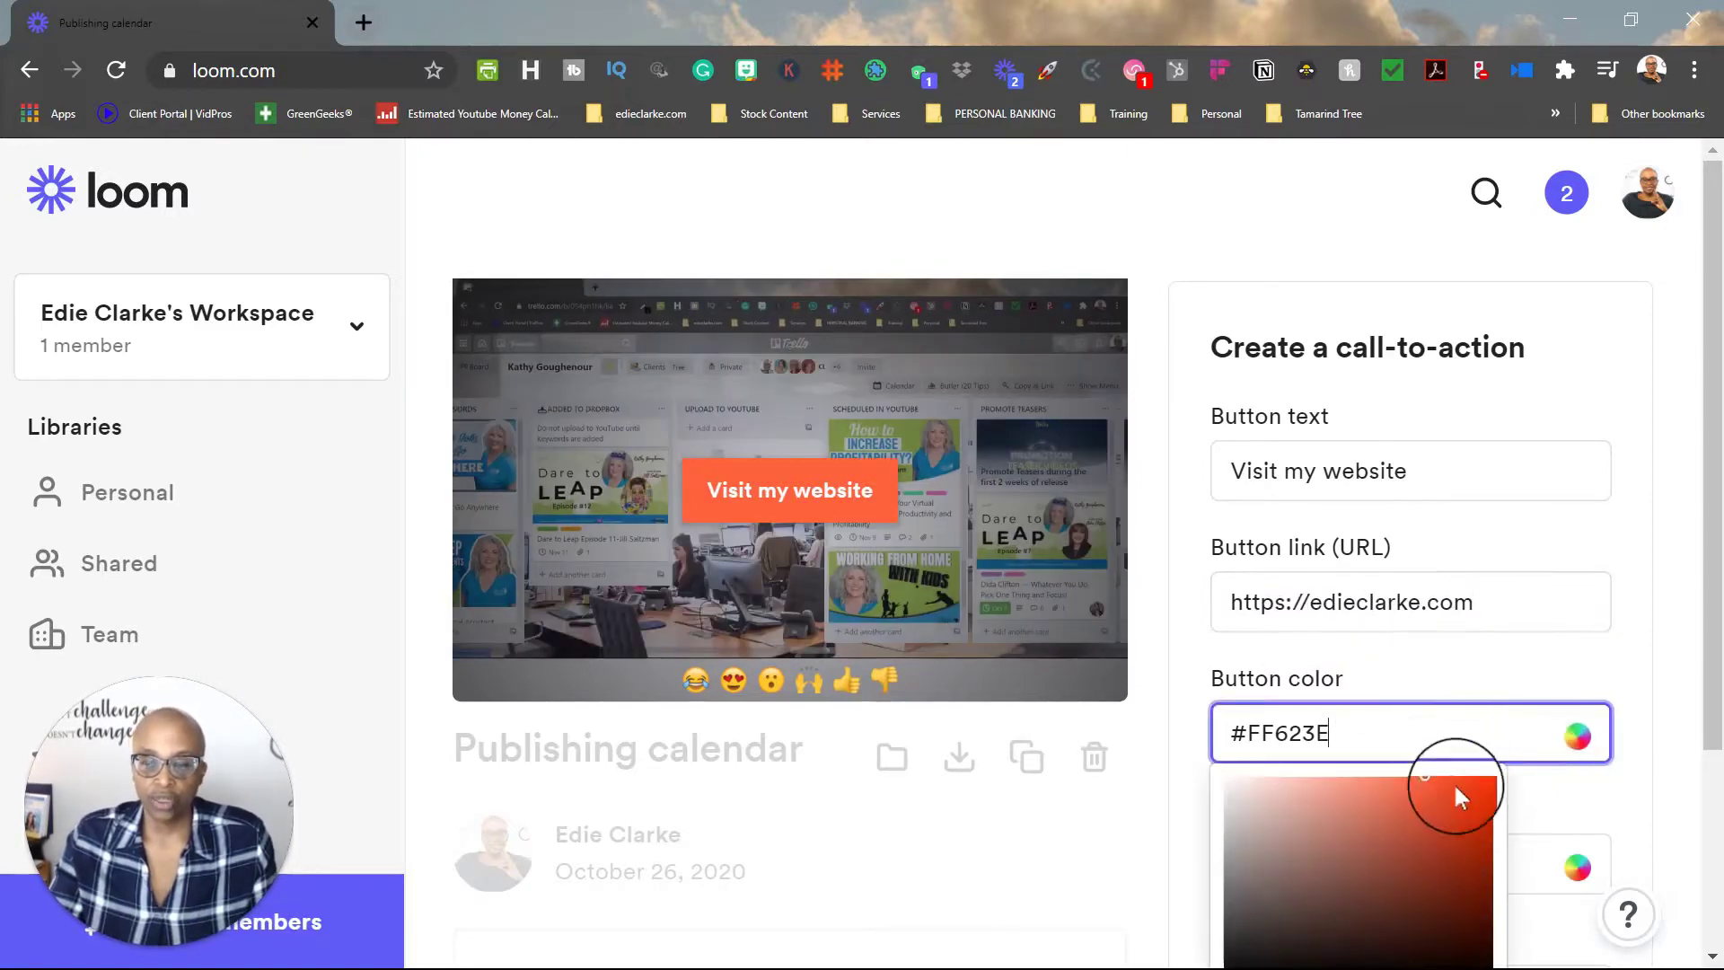
Step: Set the call-to-action button colour to yellow #ffc65c and its text colour to #212121
scroll(1447, 787, down, 3)
click(1303, 837)
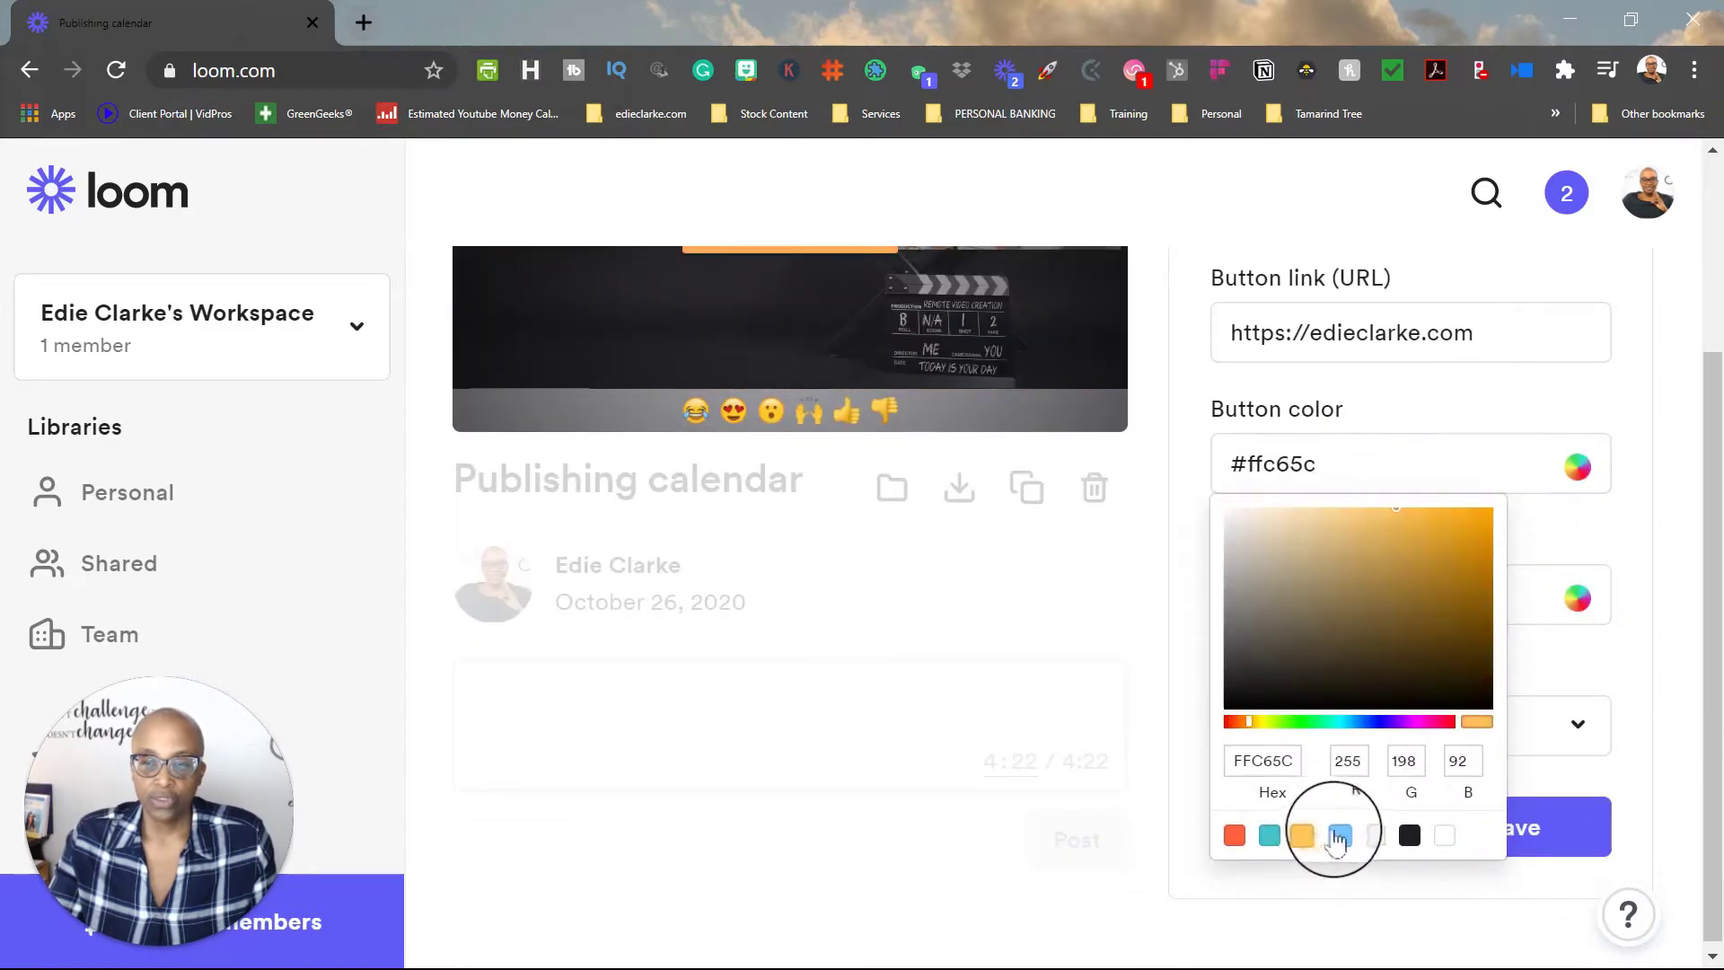
scroll(1128, 655, up, 3)
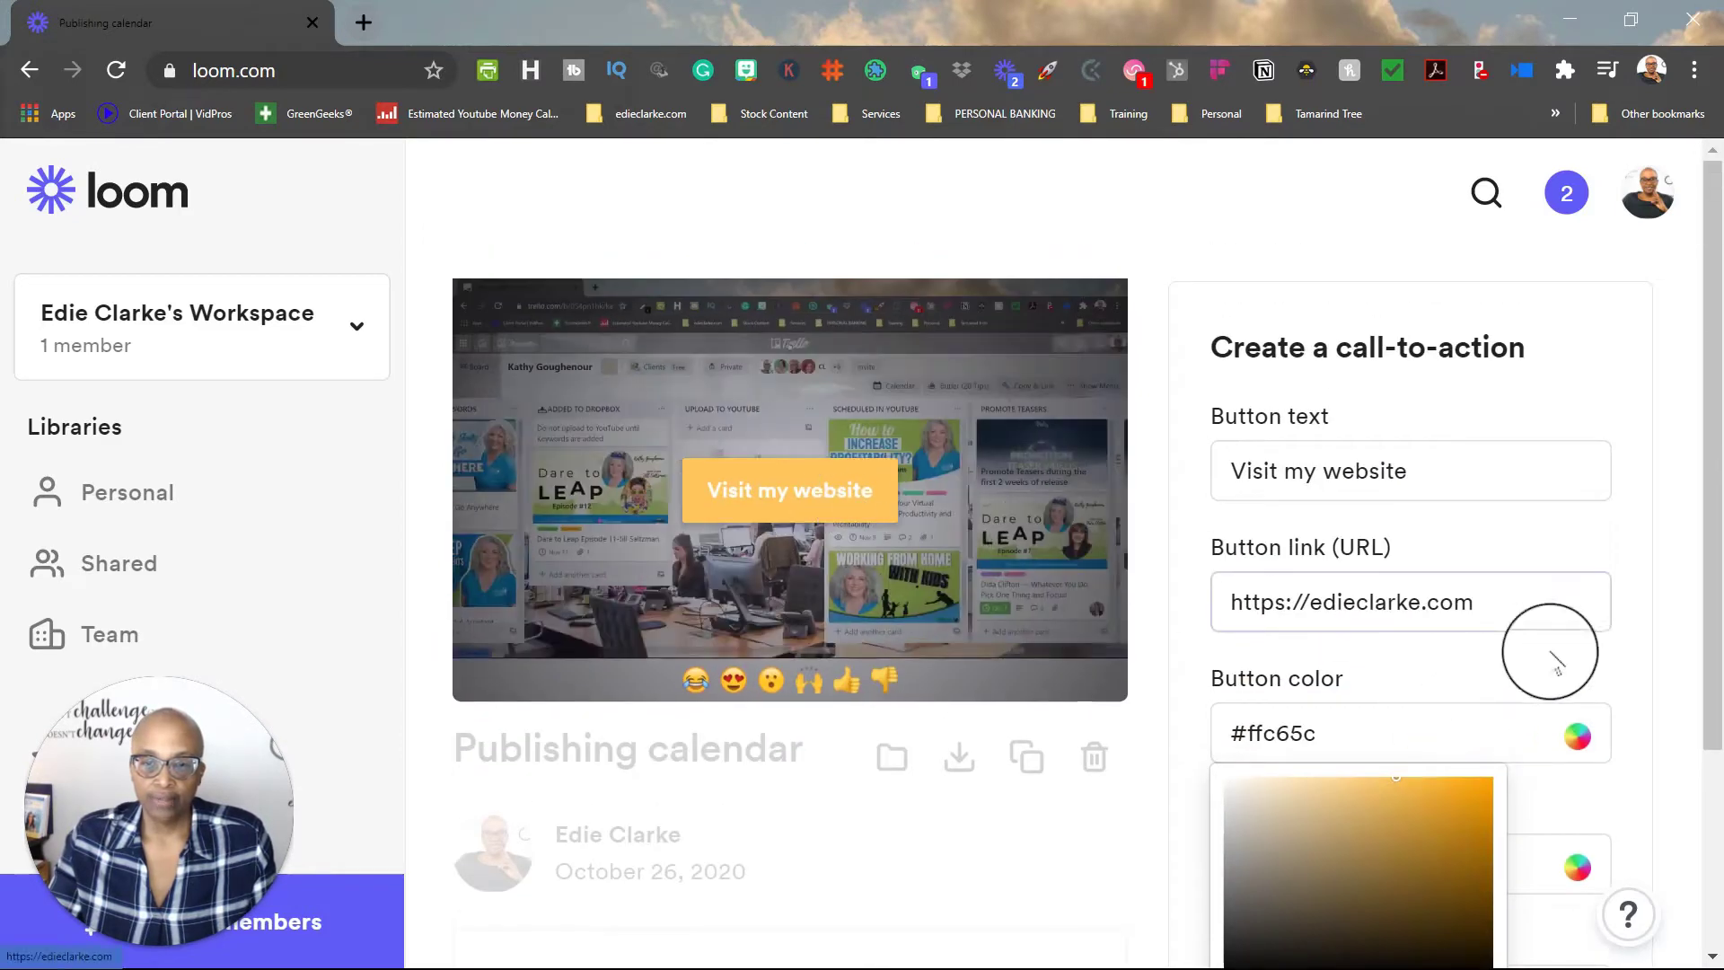
click(1545, 739)
scroll(1566, 781, down, 3)
click(1541, 601)
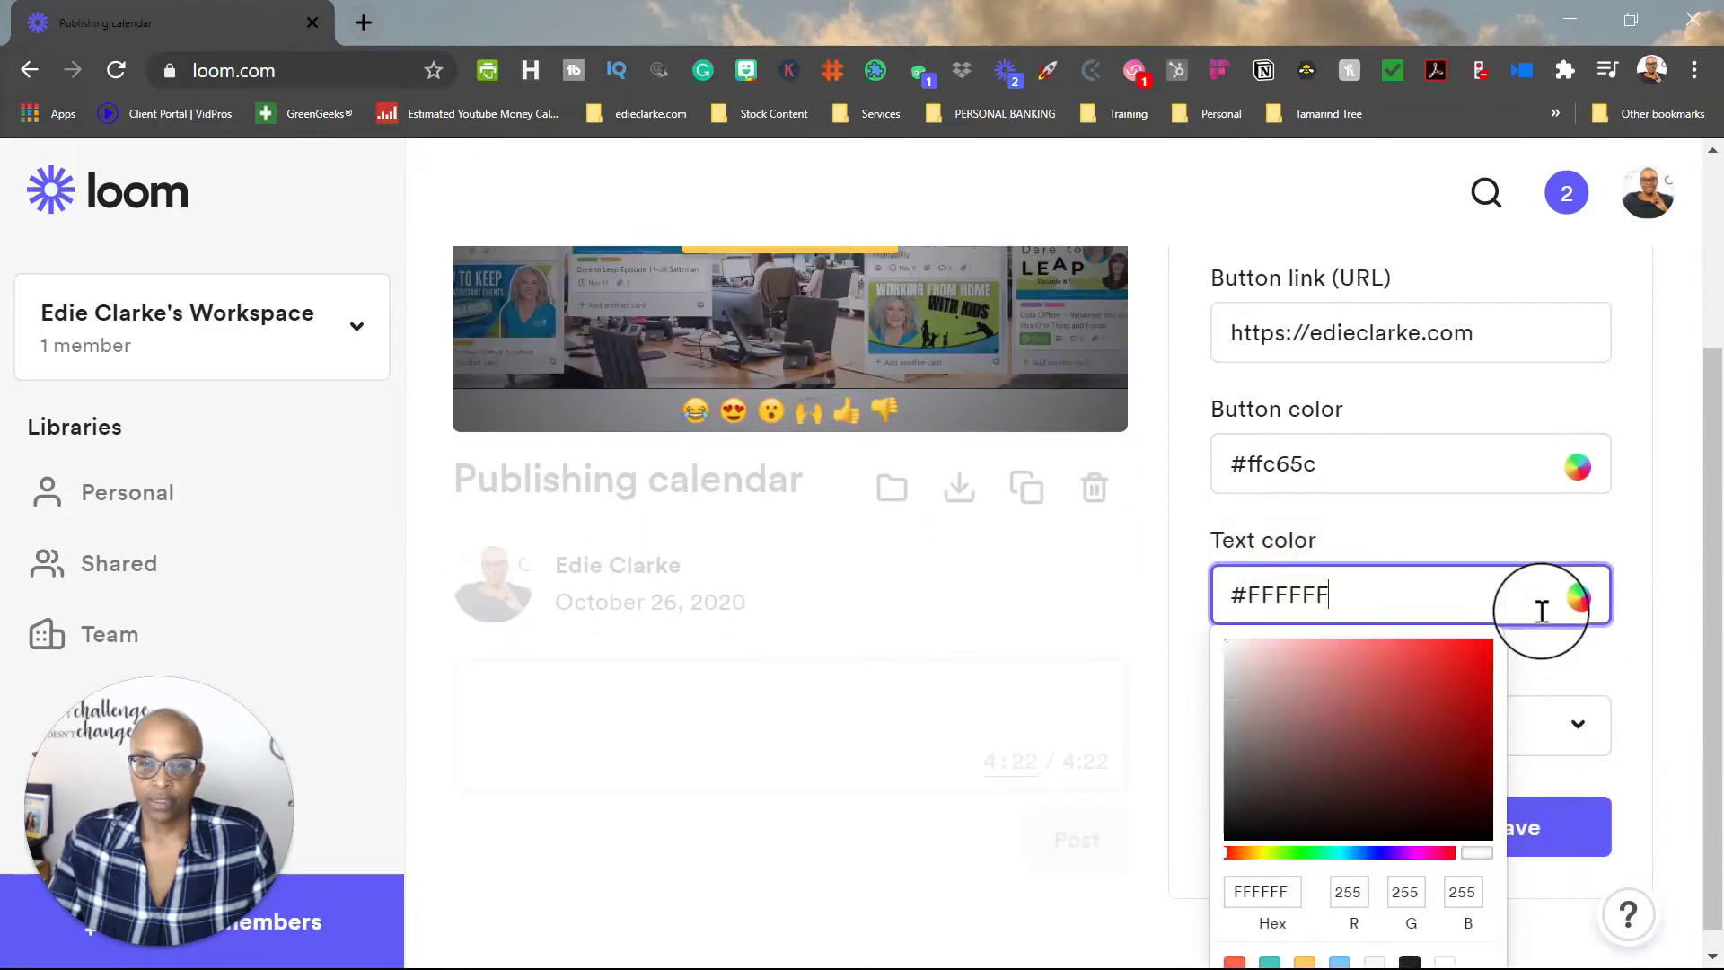
scroll(1344, 884, down, 1)
scroll(1346, 880, up, 3)
scroll(1348, 878, down, 3)
click(1408, 943)
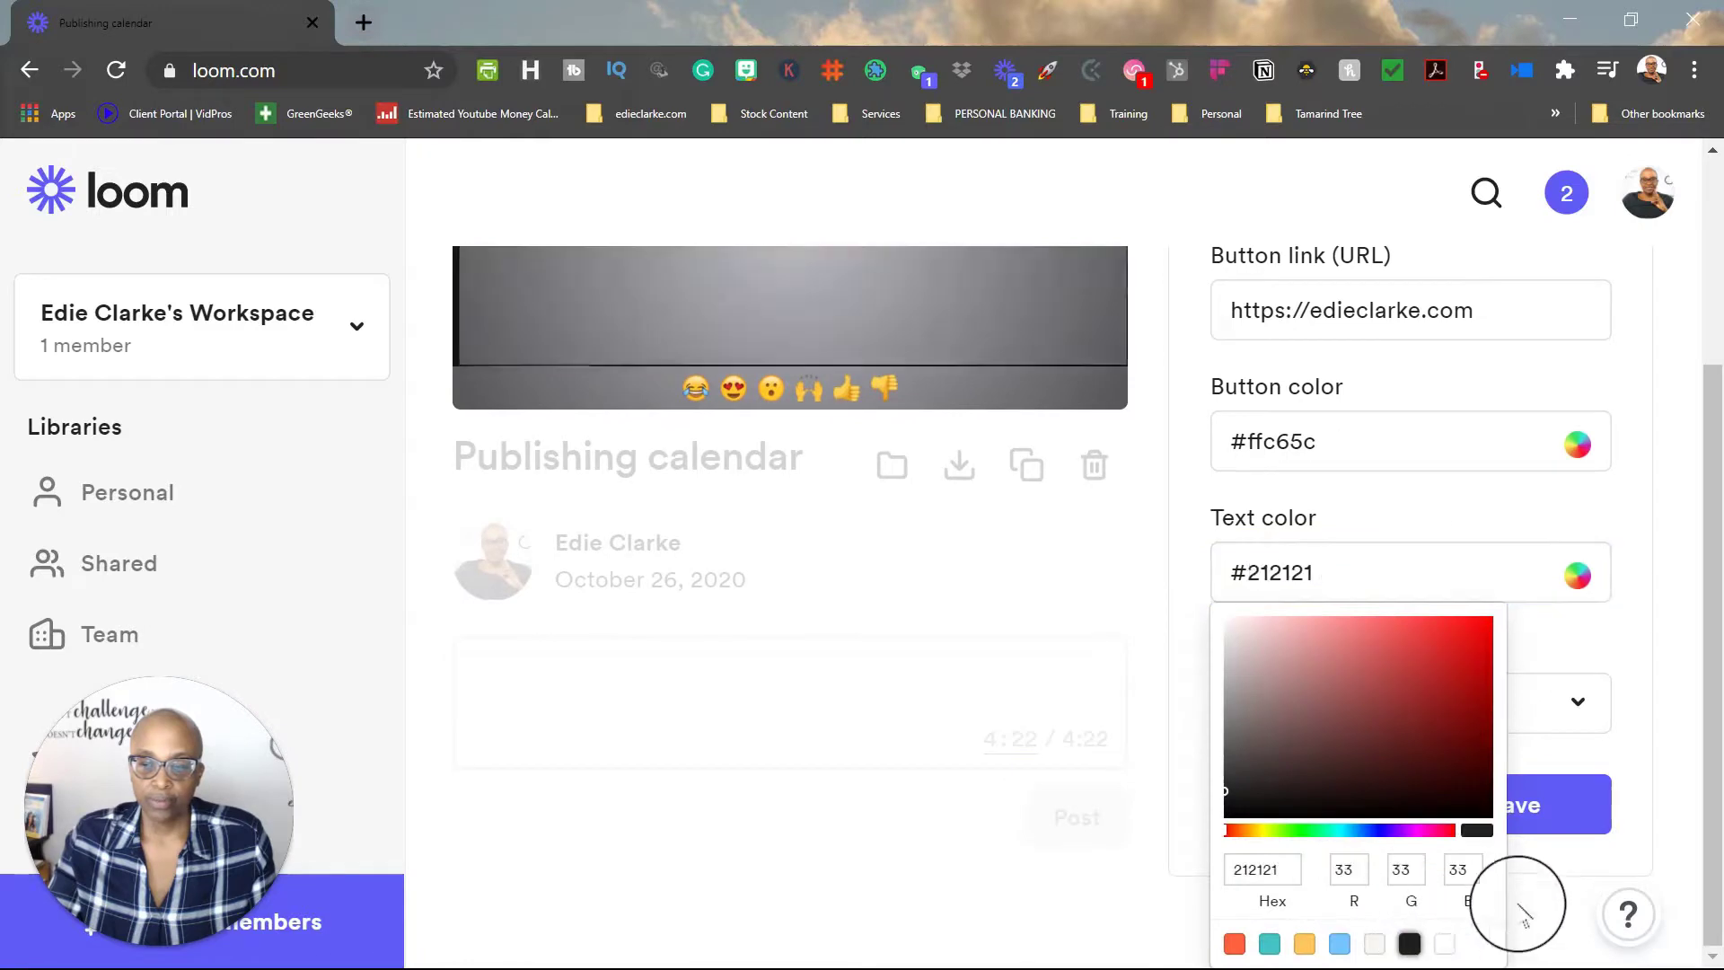
scroll(1436, 610, up, 3)
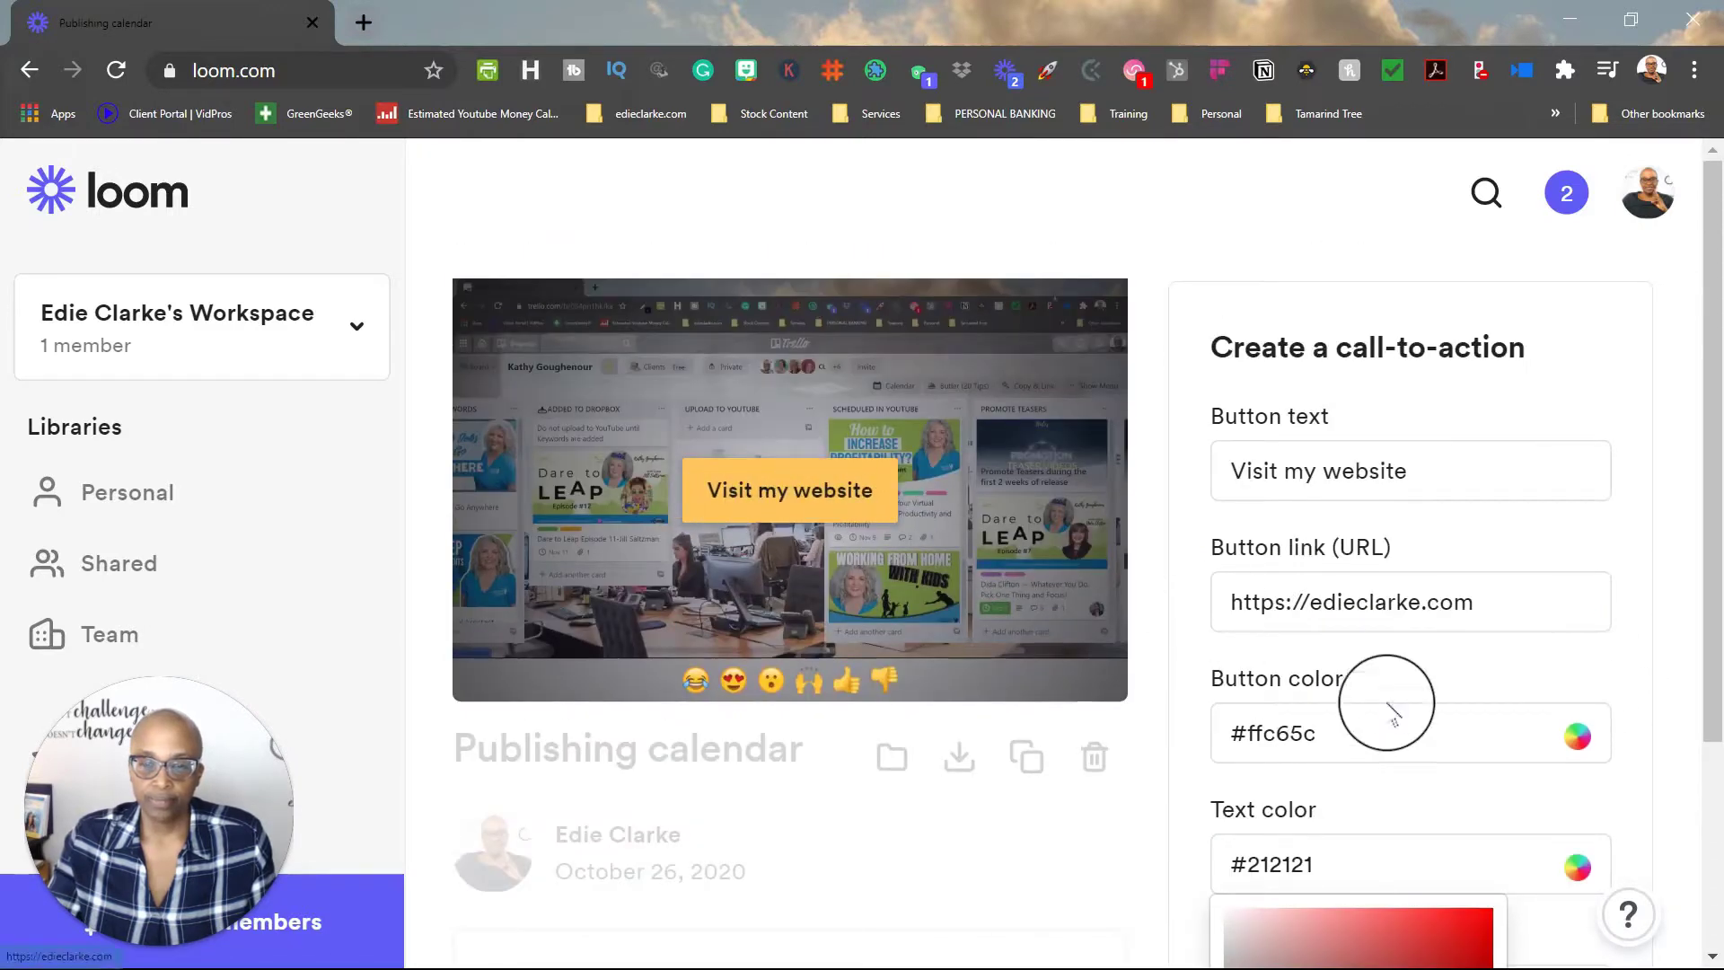
scroll(1608, 796, down, 3)
Step: Give the call-to-action button Rounded corners
click(1627, 788)
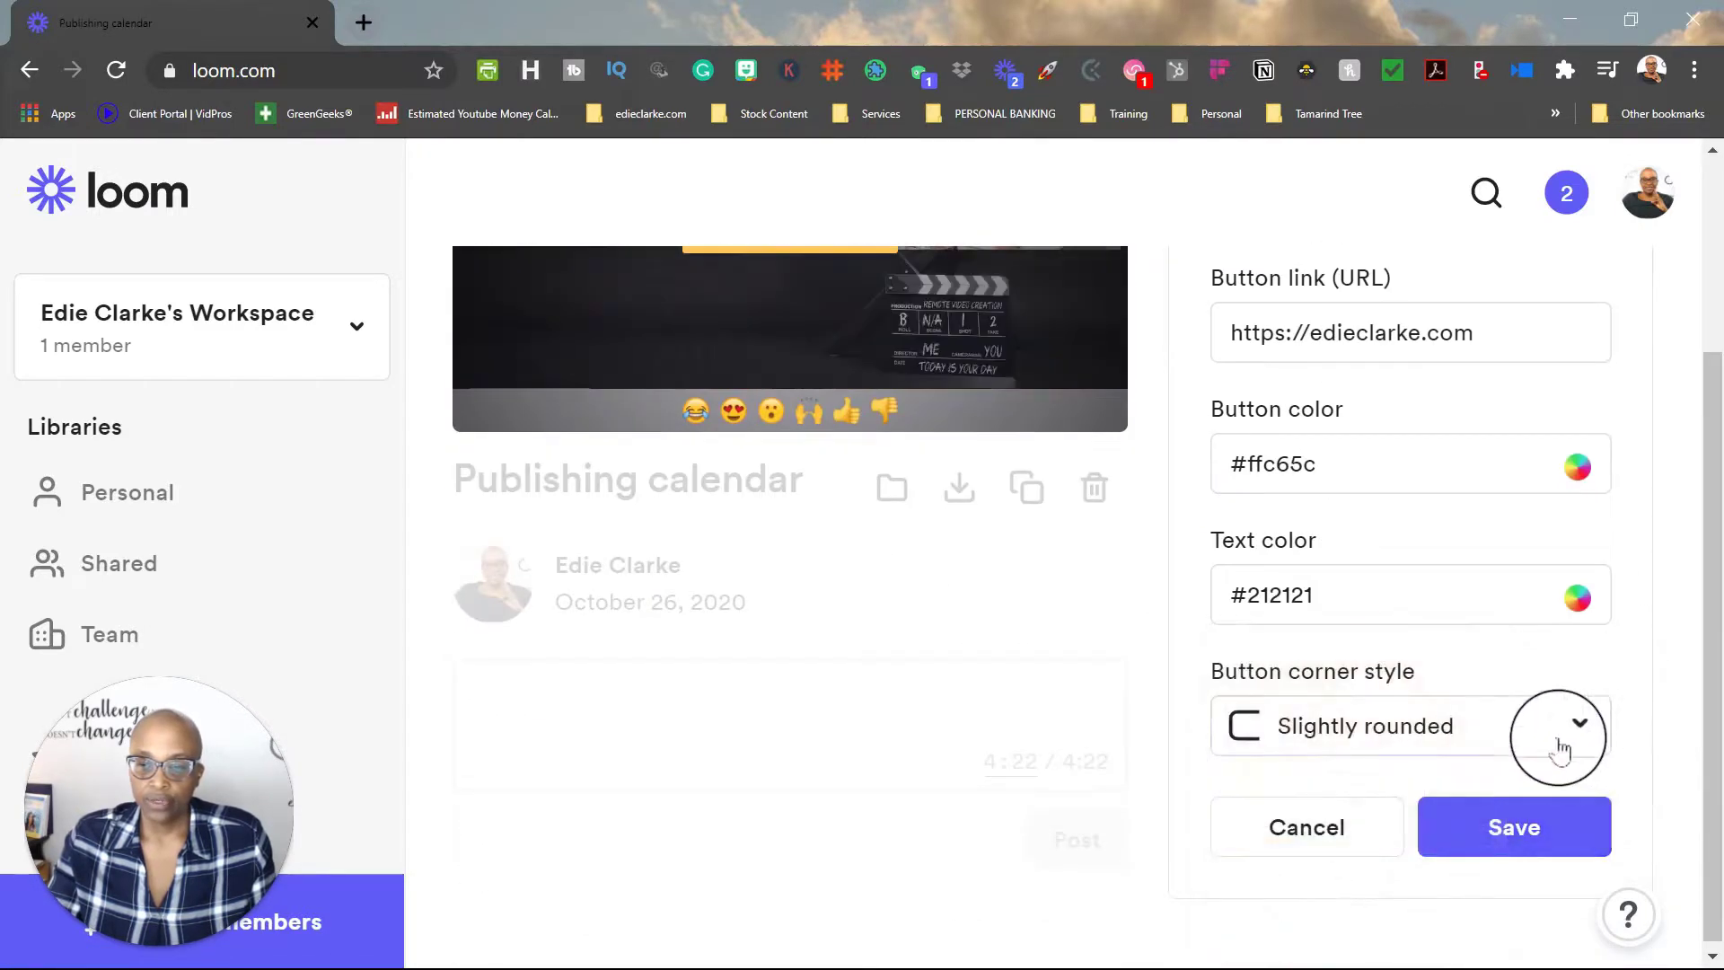
click(1473, 724)
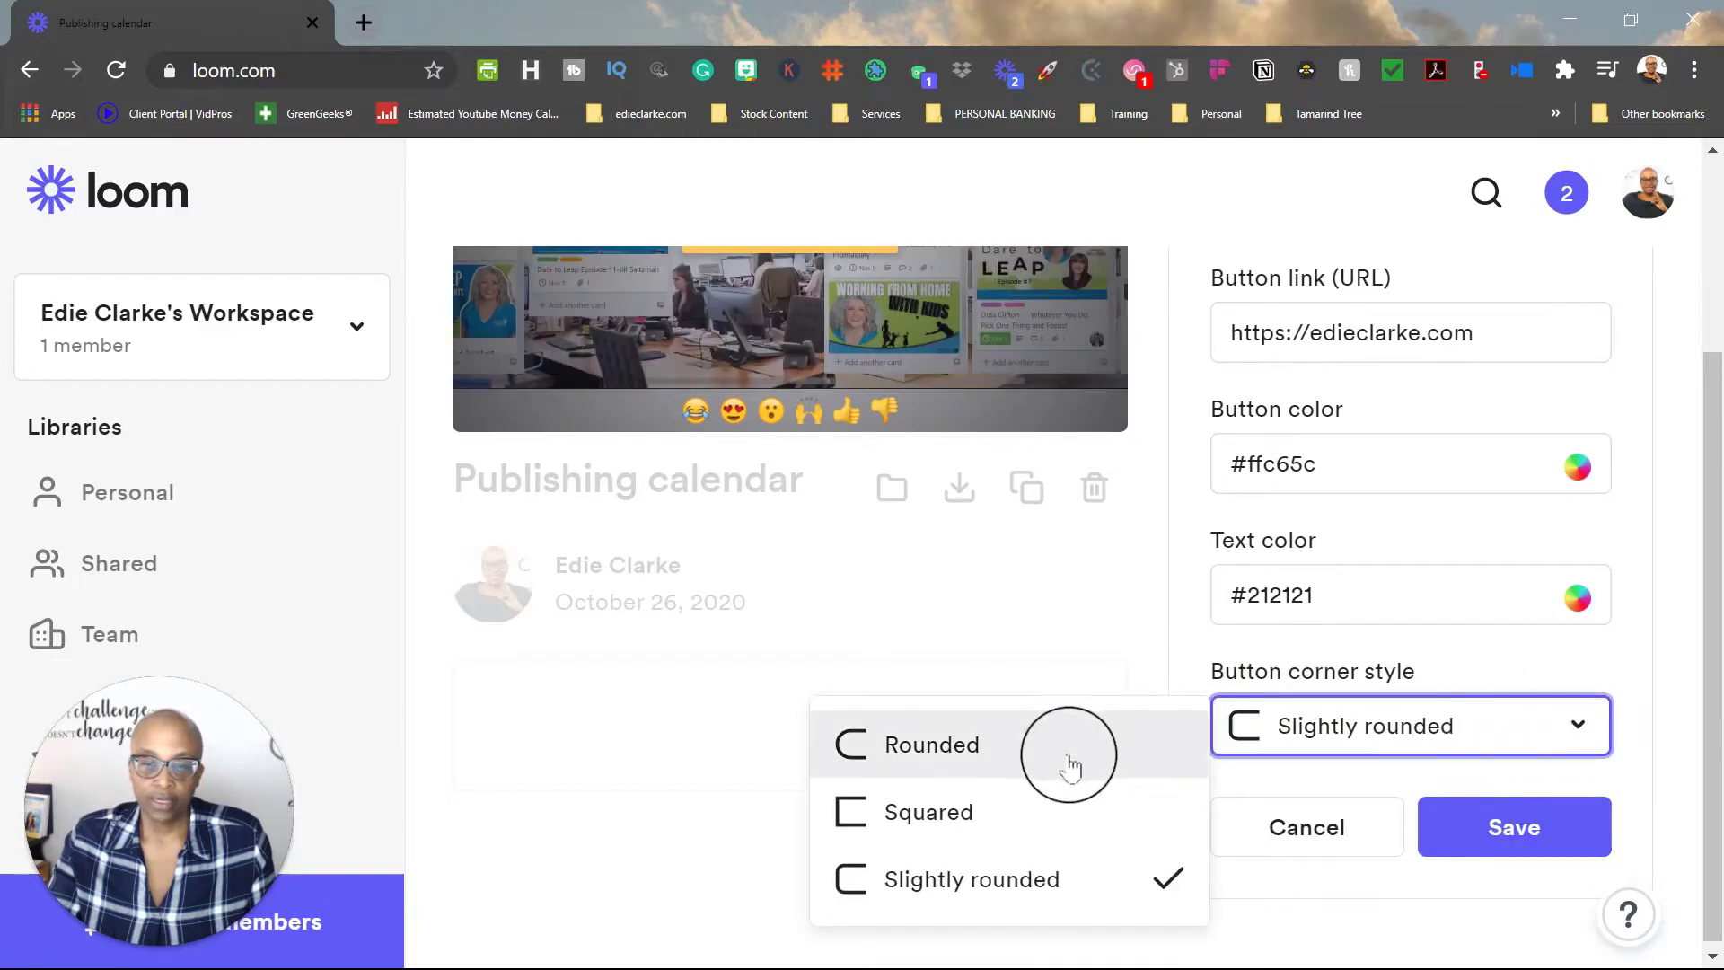
click(1068, 763)
scroll(1059, 718, up, 3)
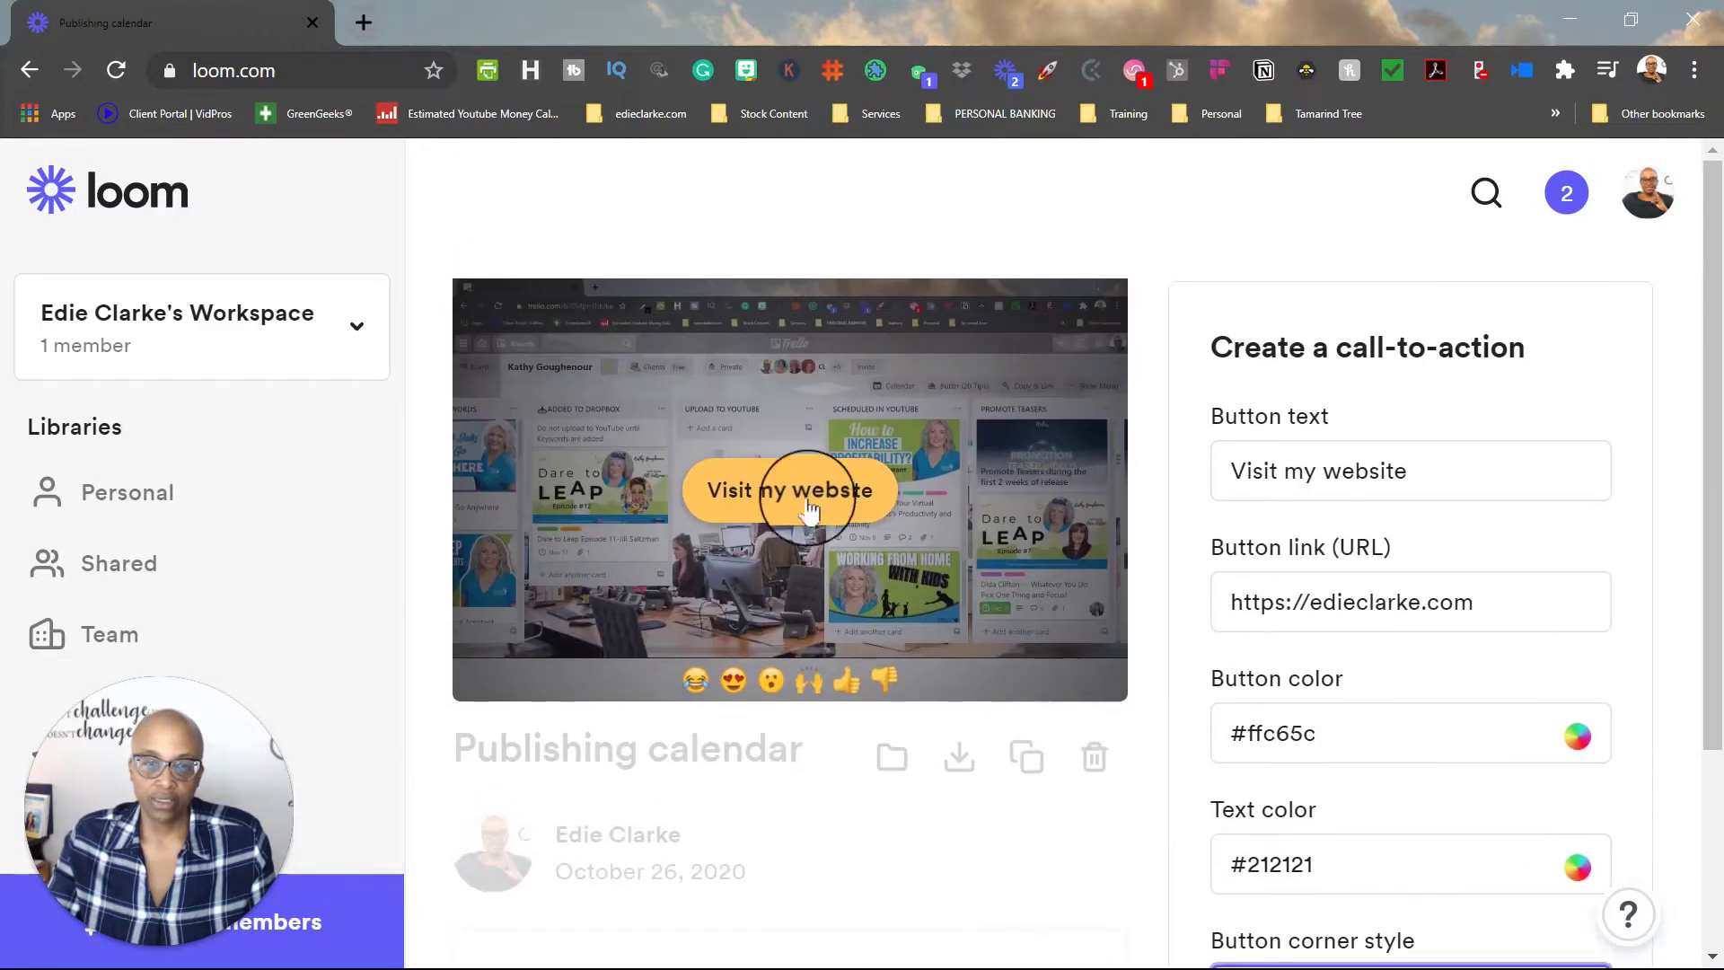
scroll(1469, 715, down, 3)
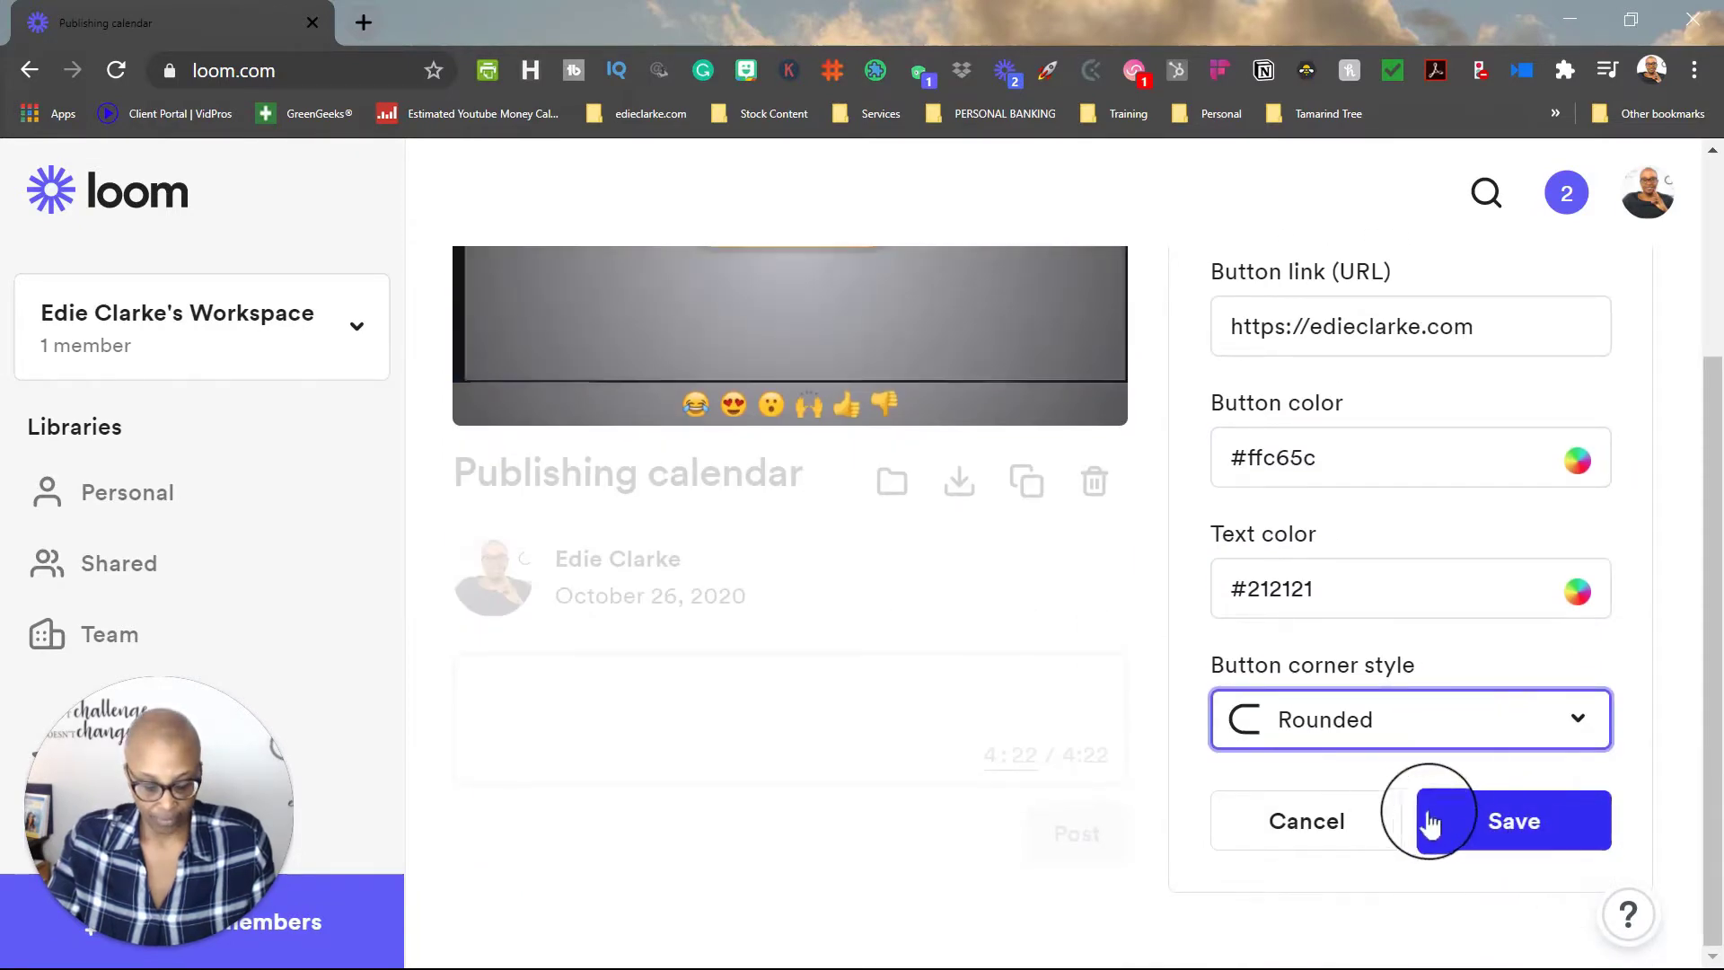
click(1307, 822)
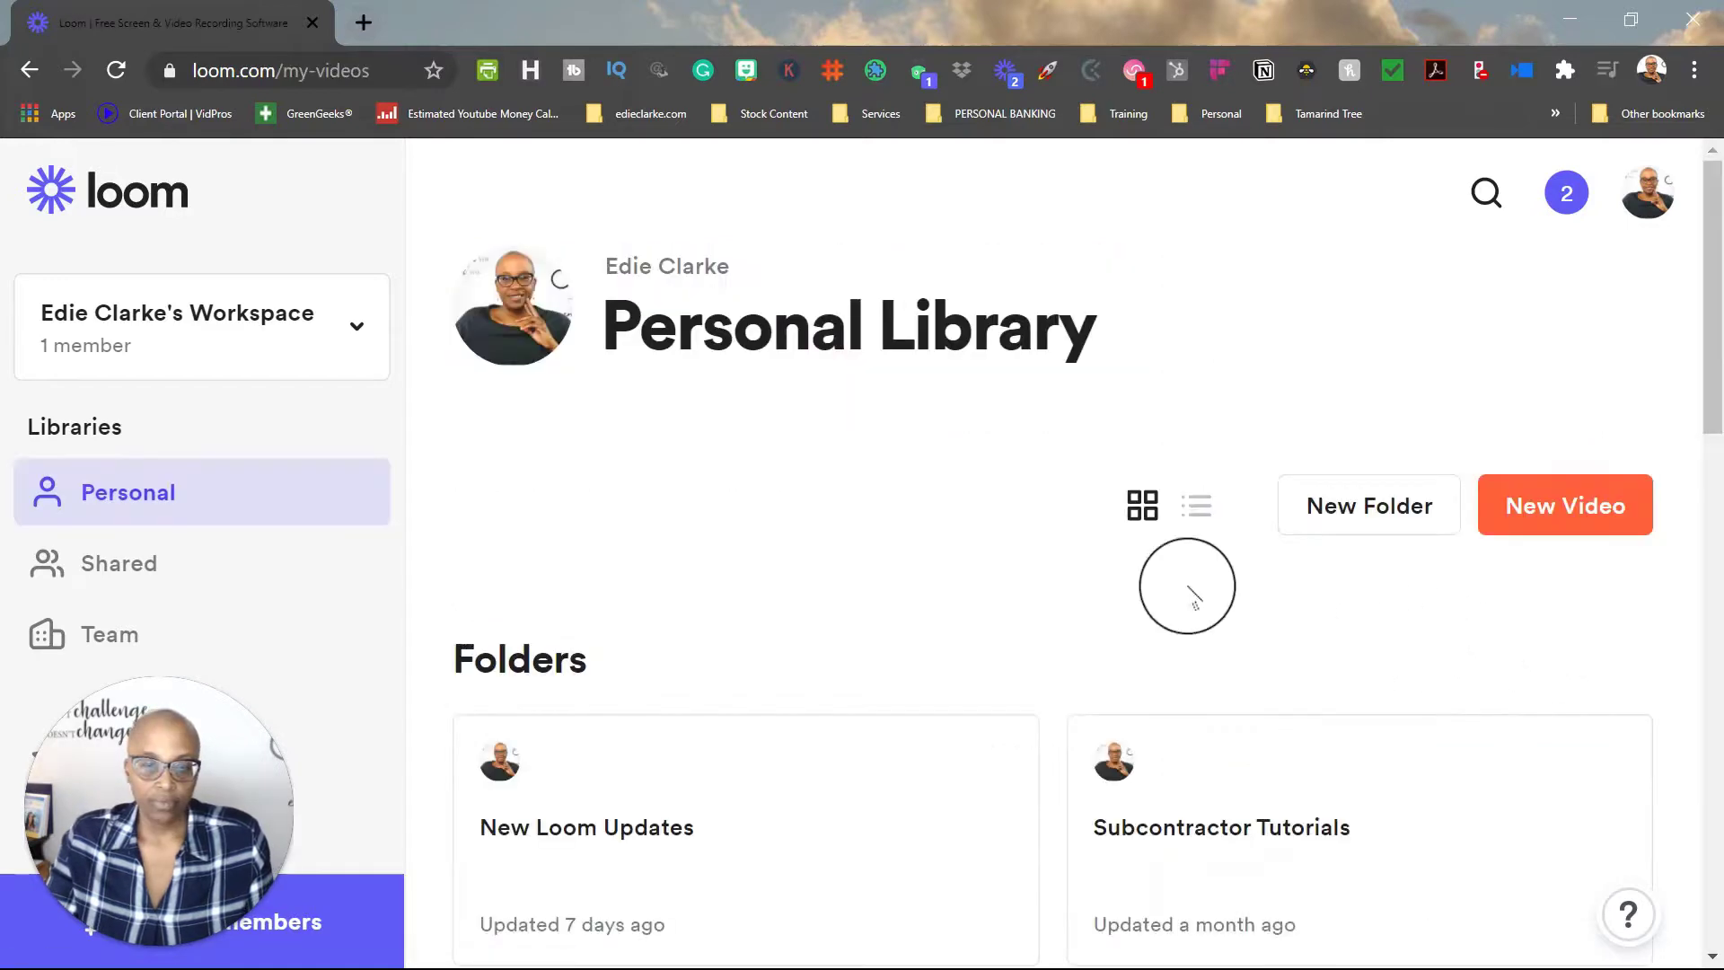
scroll(987, 430, down, 5)
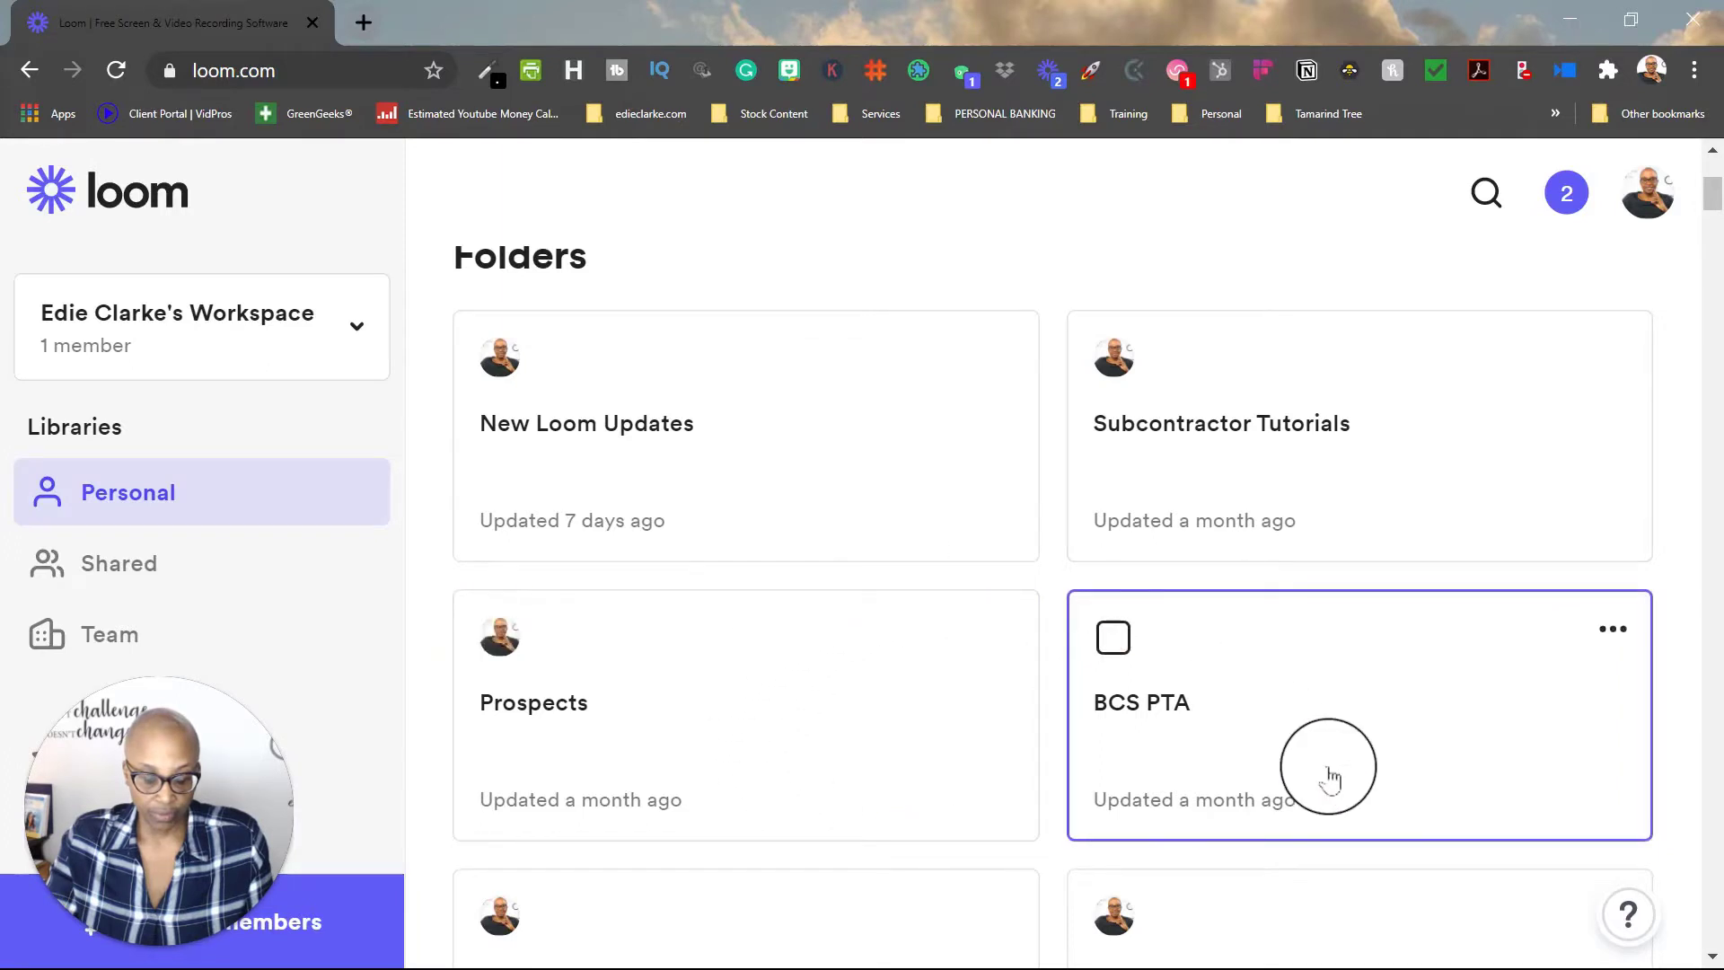
scroll(1331, 778, down, 10)
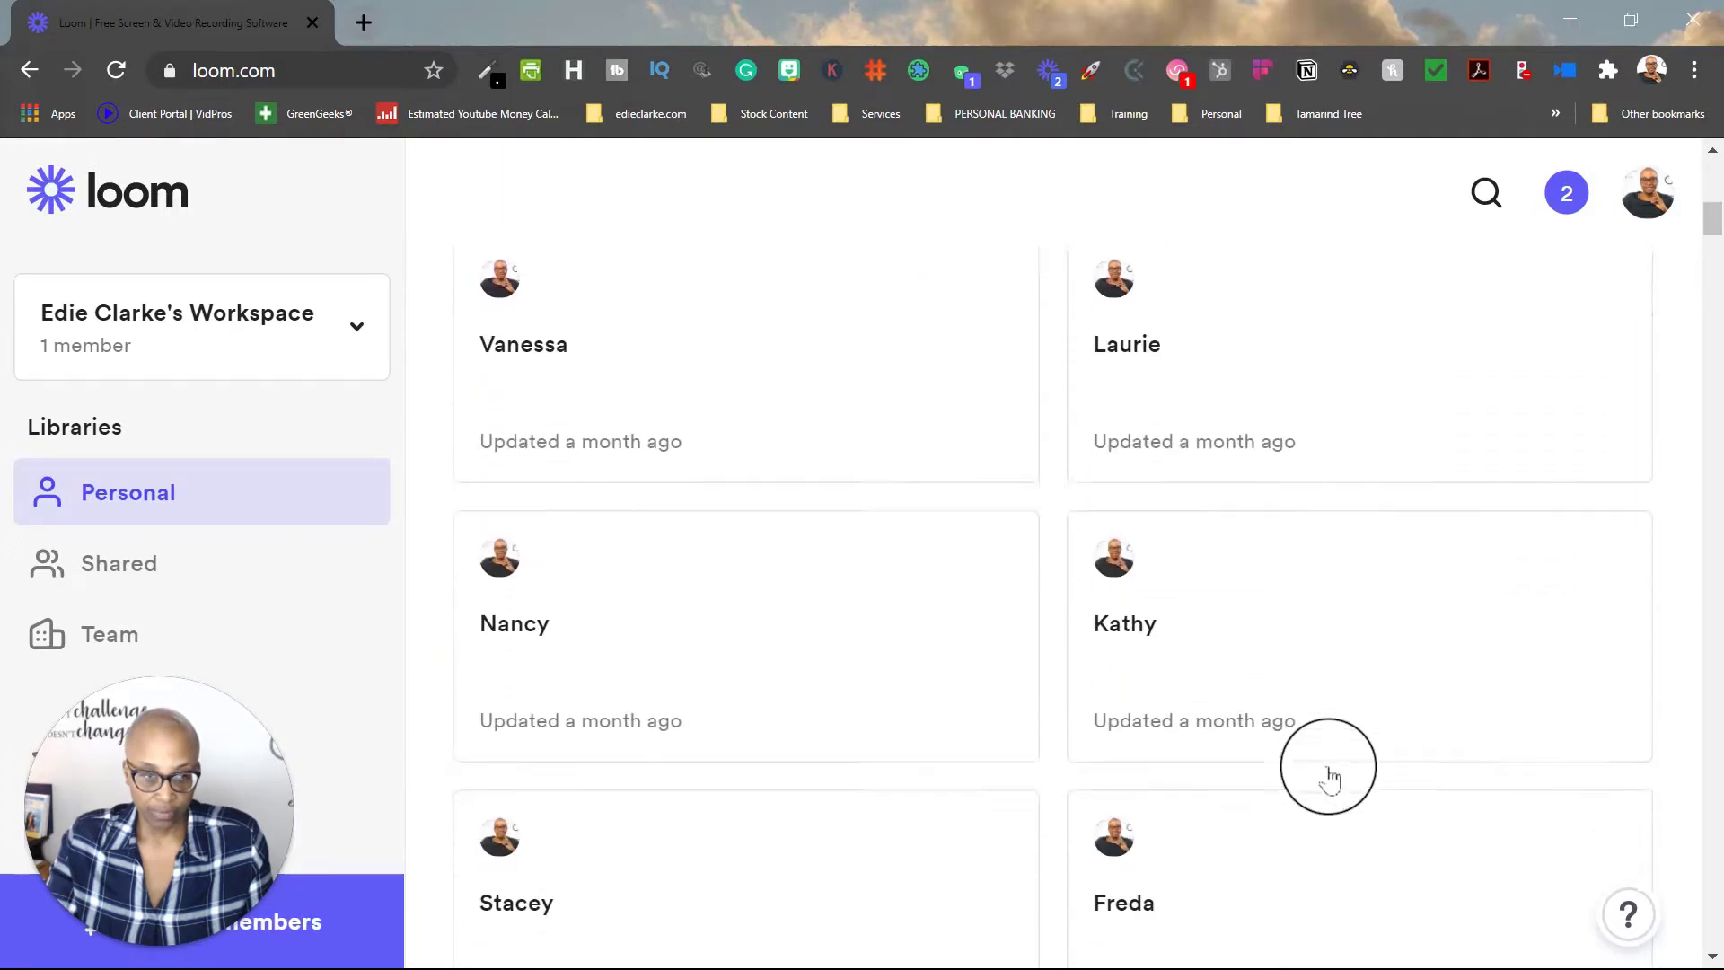
scroll(1329, 772, down, 8)
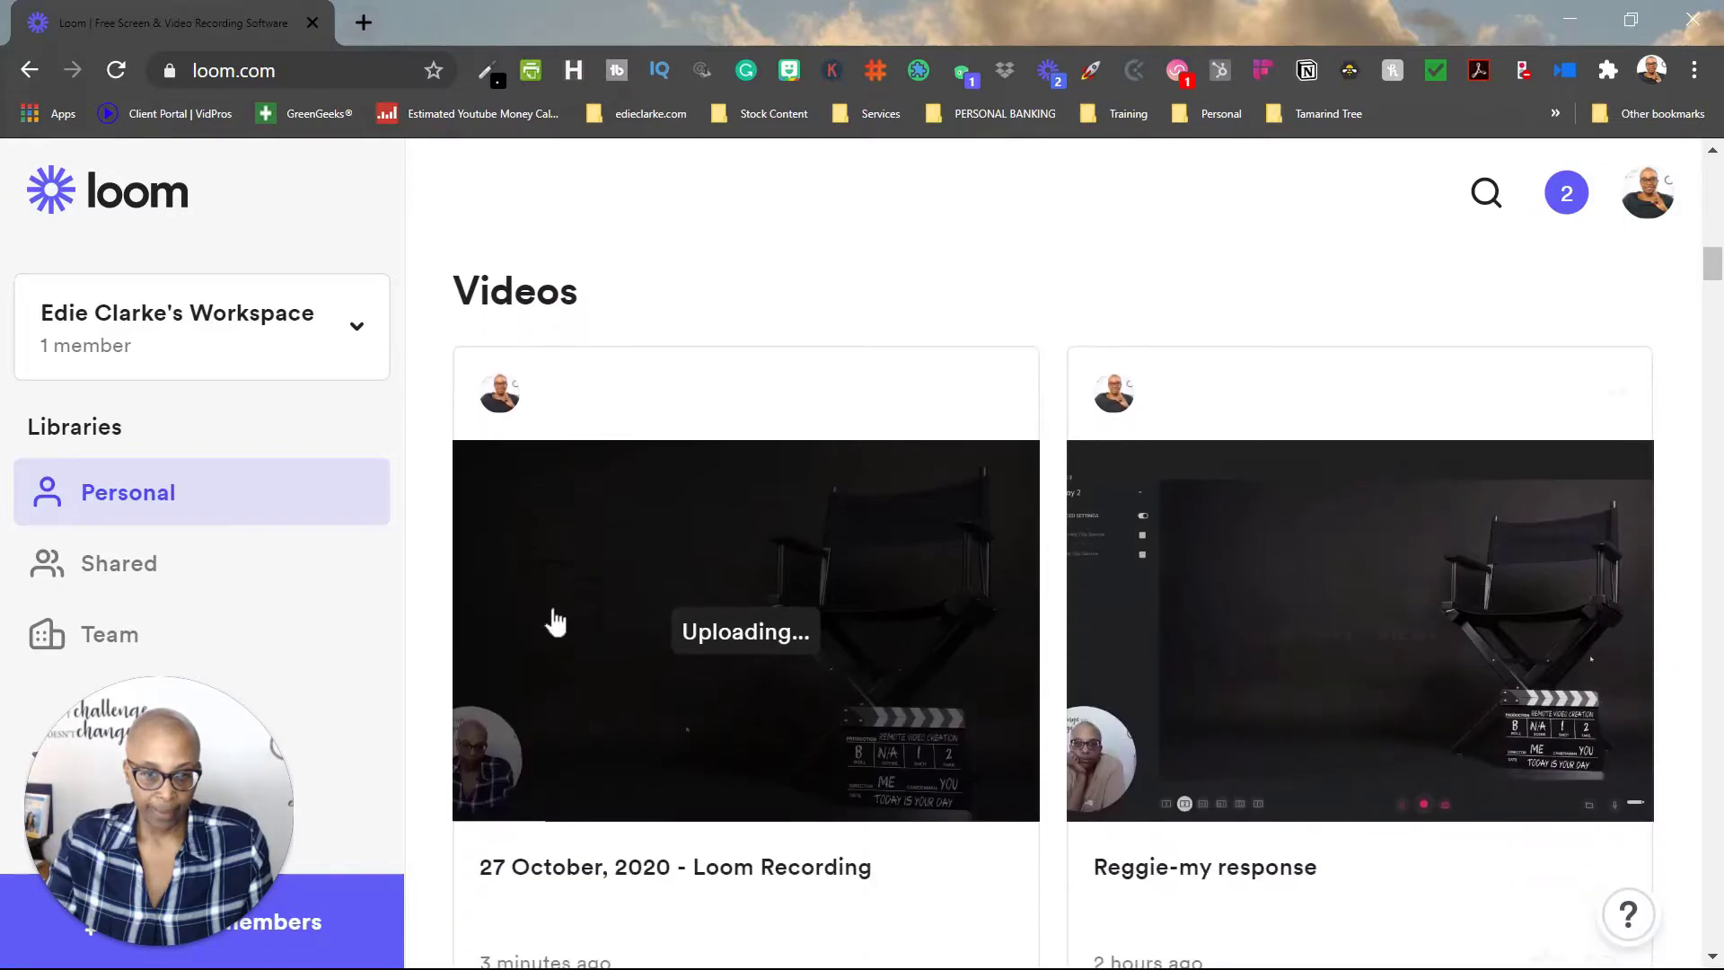
scroll(1418, 709, down, 17)
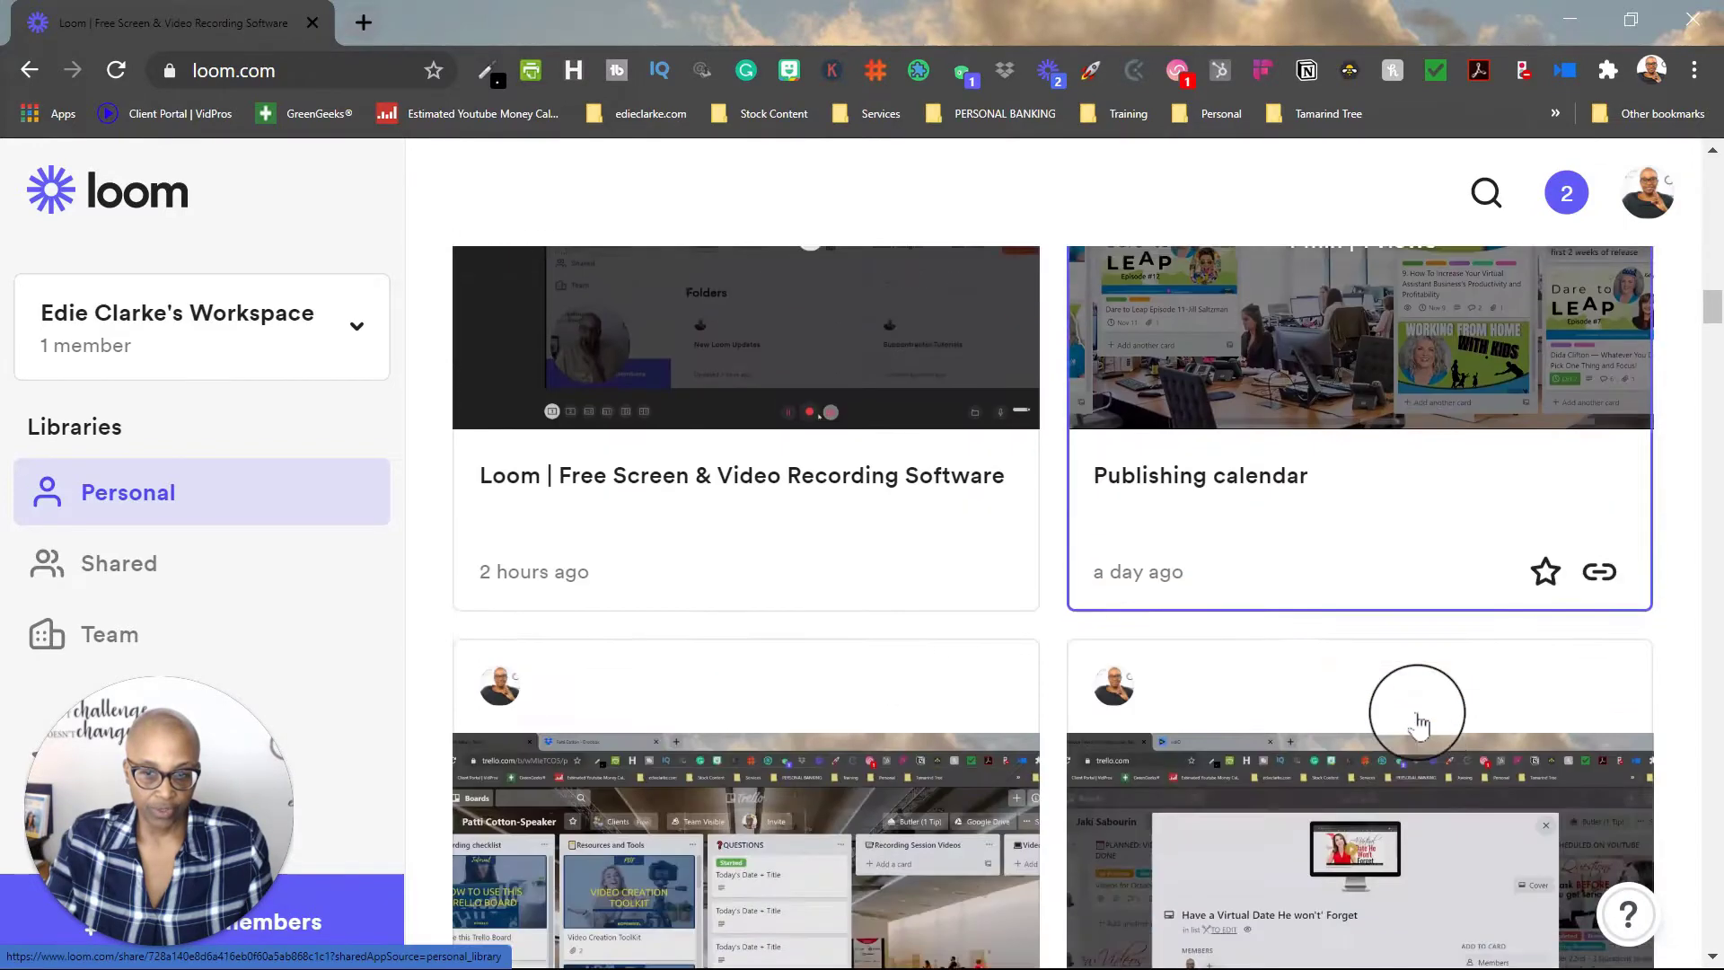
scroll(1419, 723, down, 7)
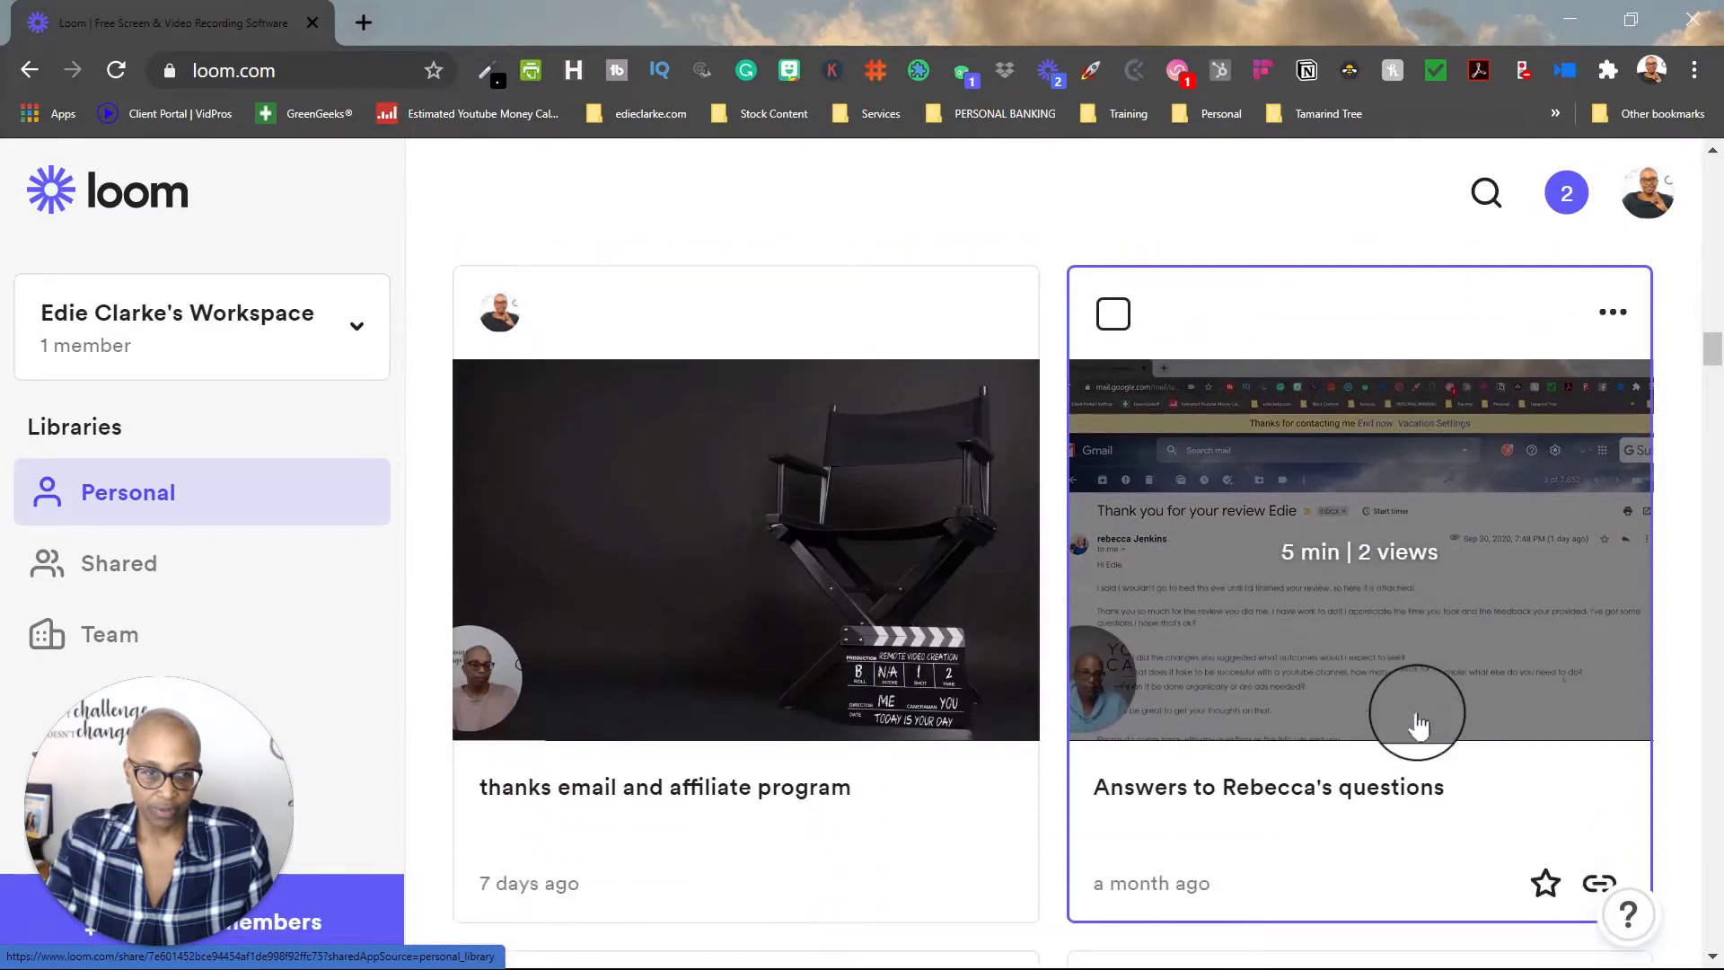
Step: Open the PayPal explanation video and share it through Gmail
scroll(1418, 723, up, 20)
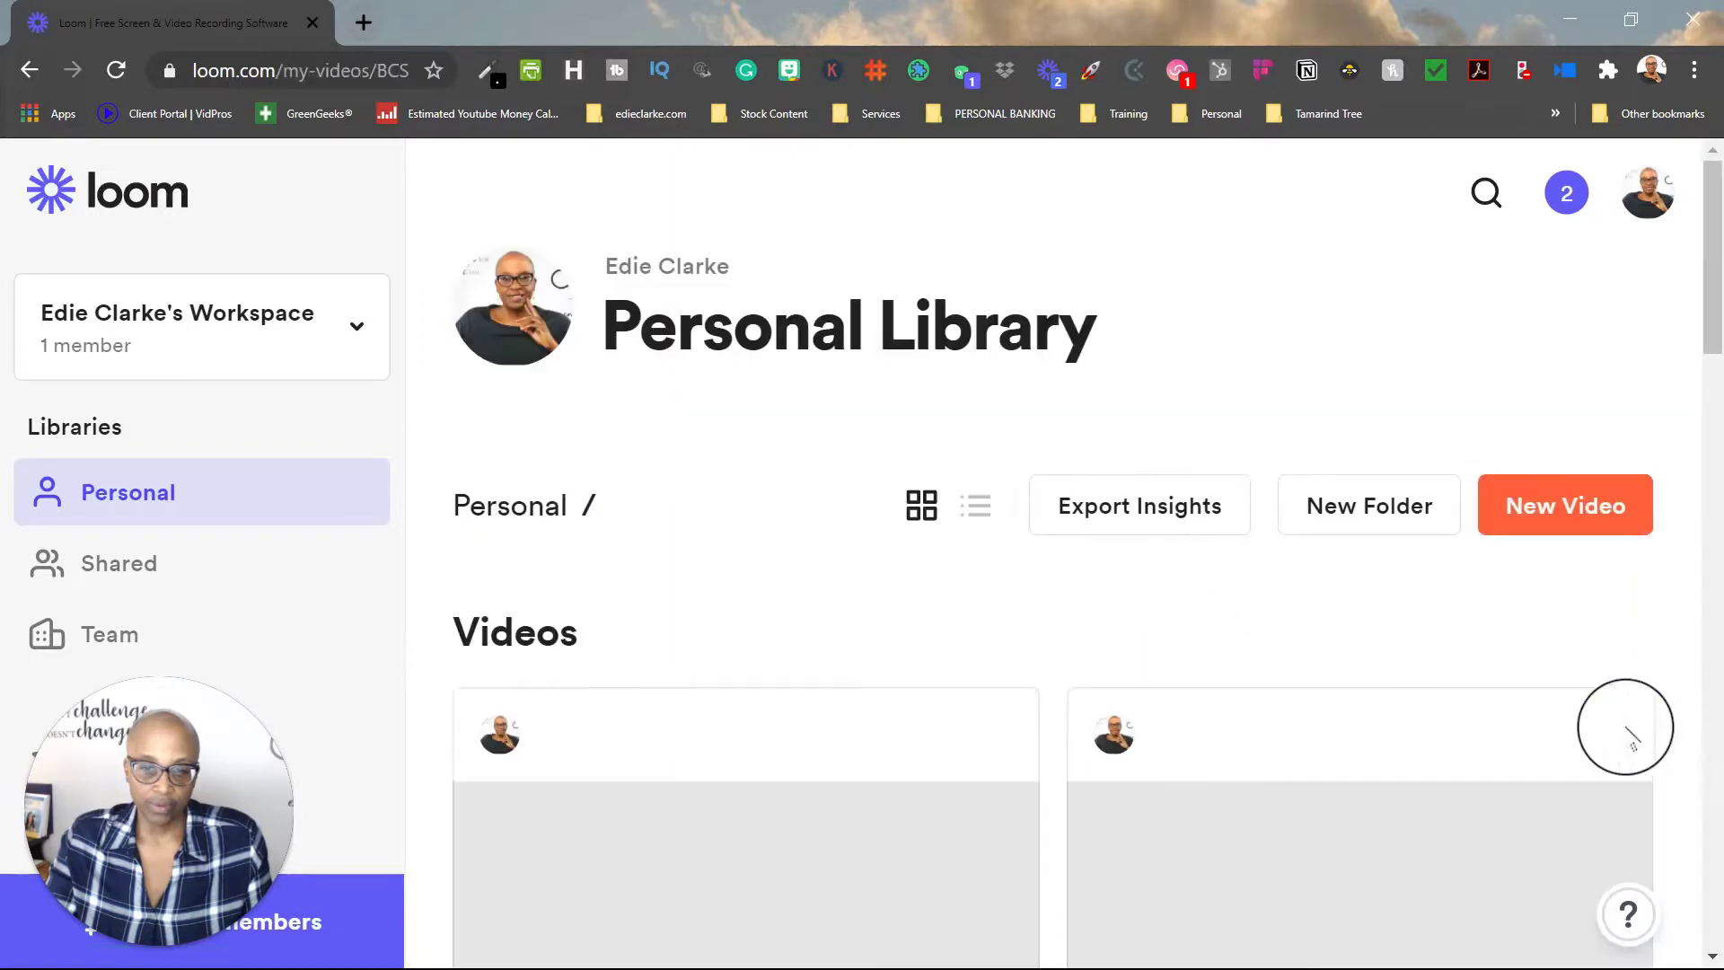
scroll(1426, 711, down, 7)
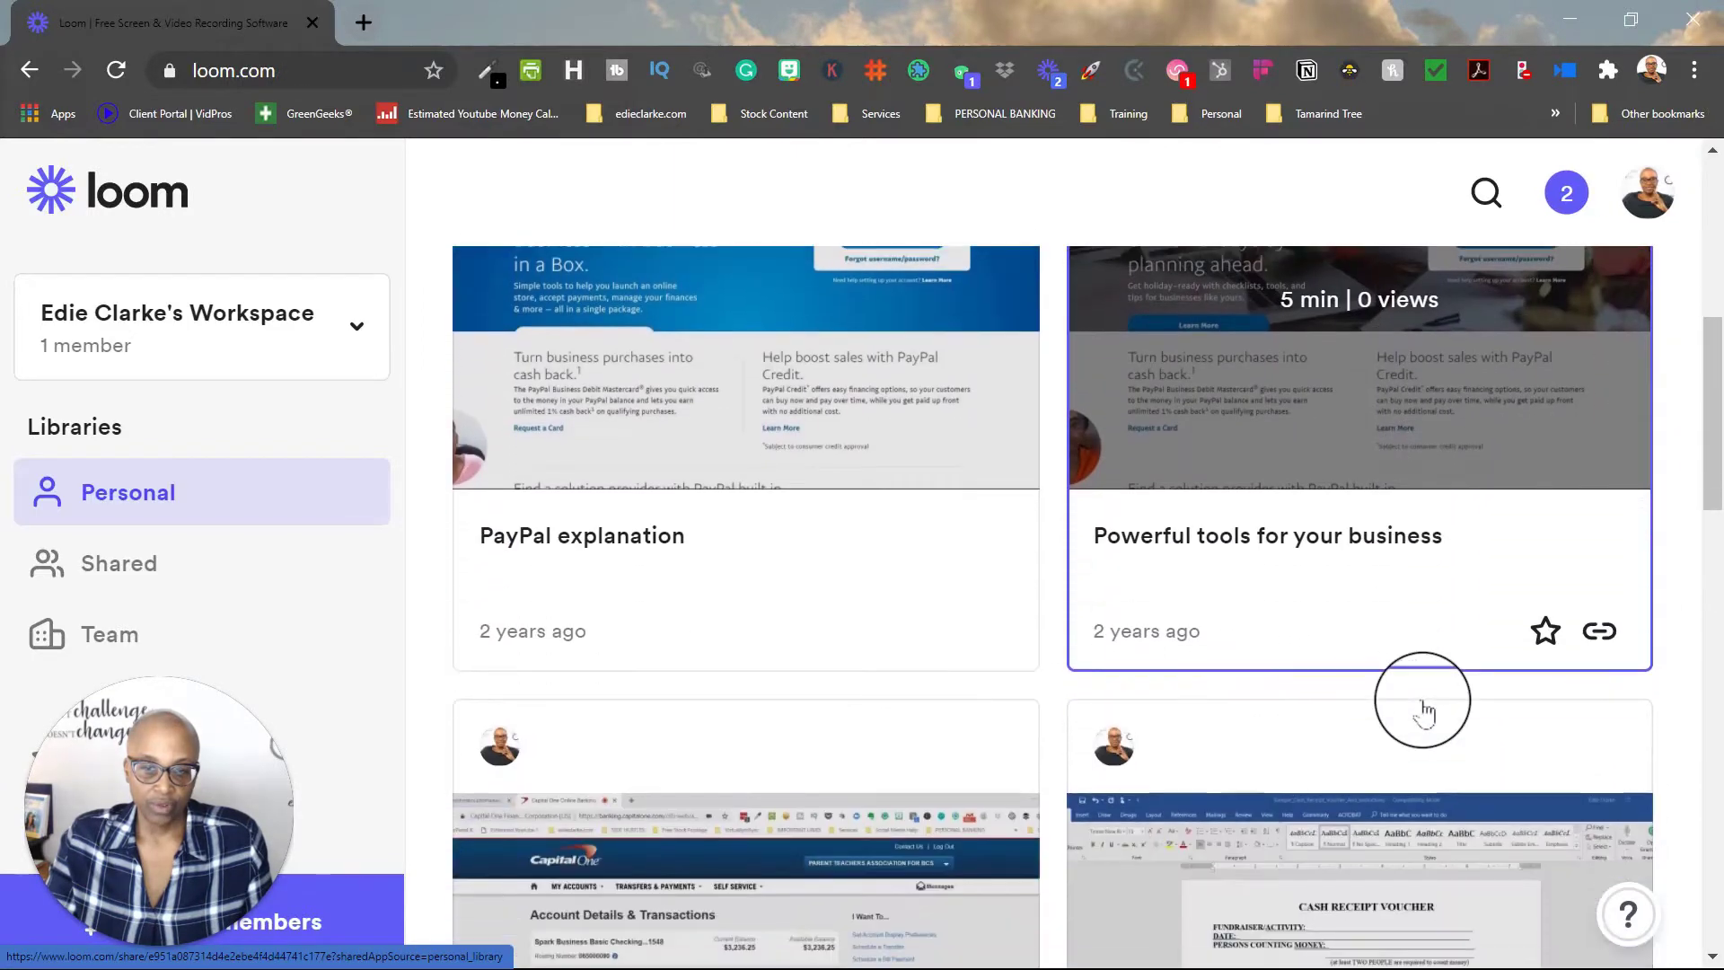
scroll(1425, 711, up, 2)
scroll(1426, 711, up, 5)
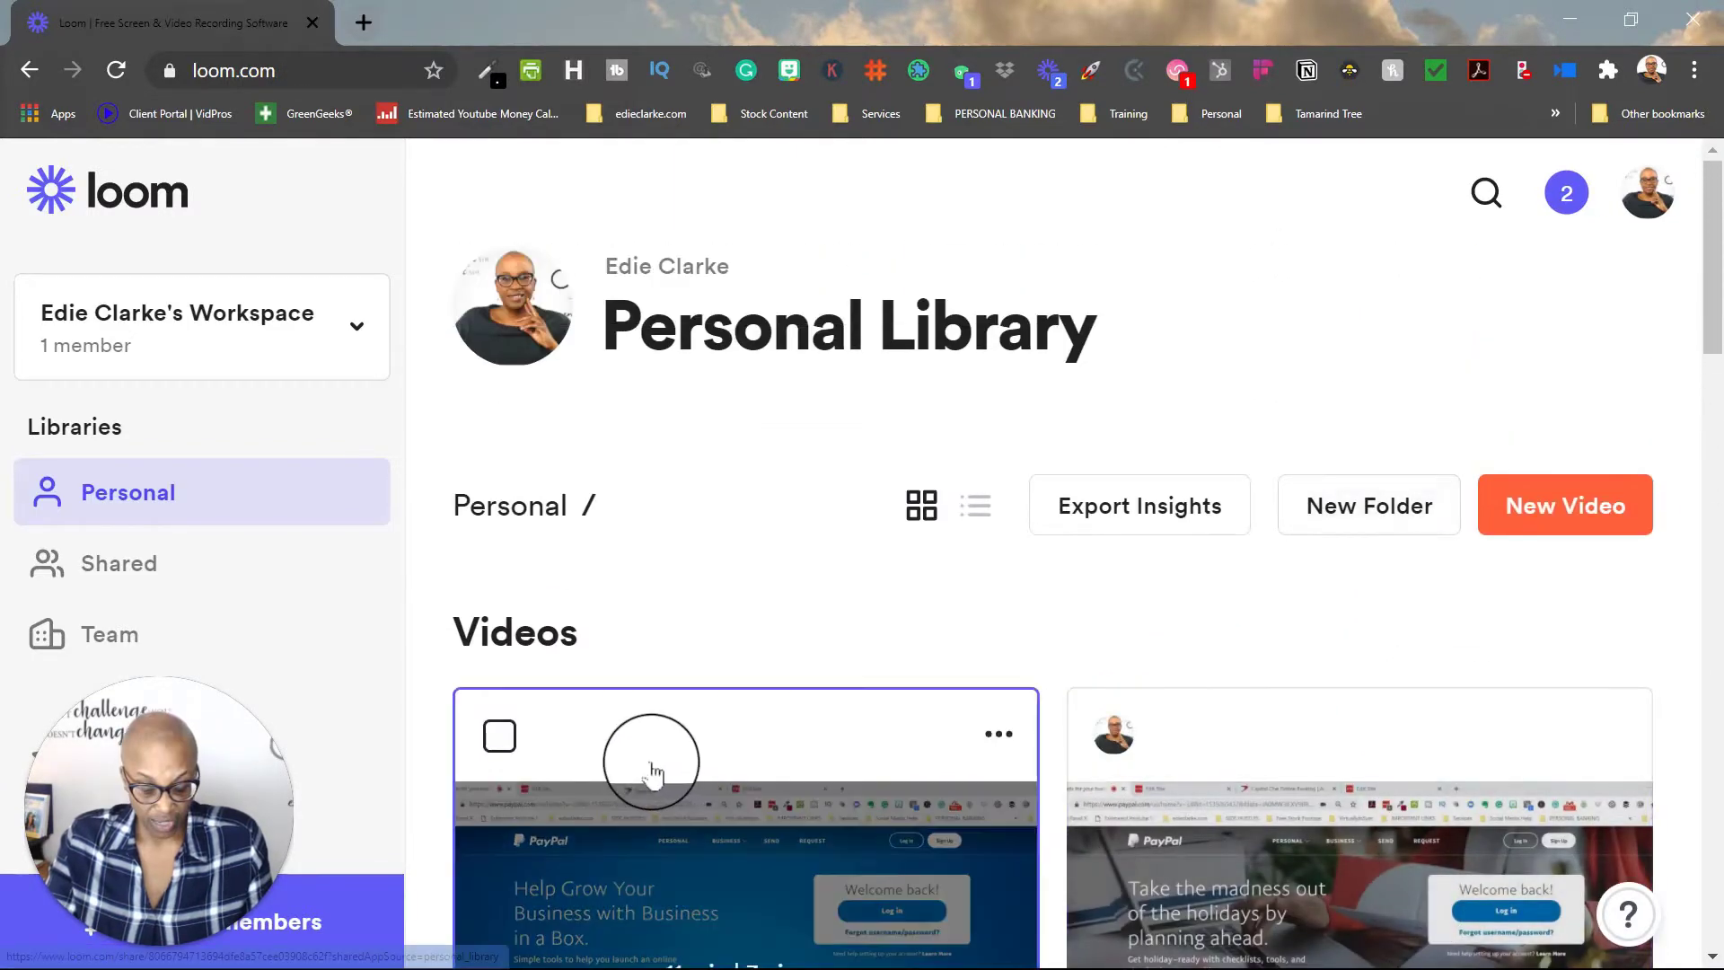
scroll(655, 731, down, 5)
click(757, 646)
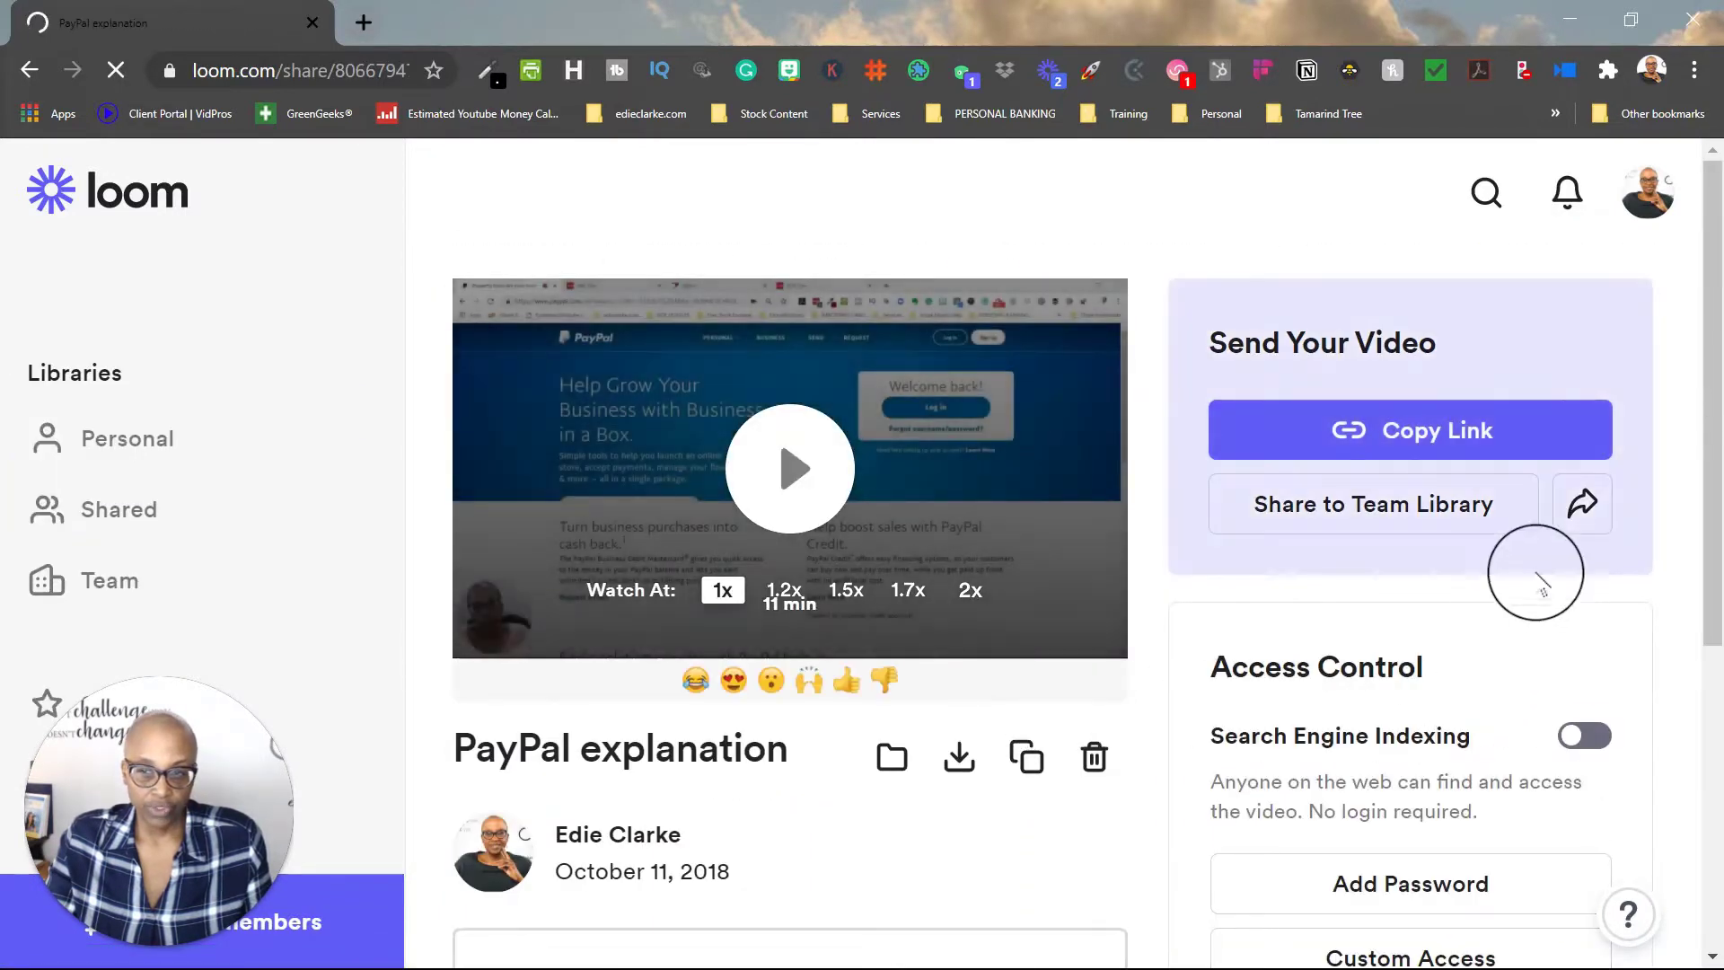
click(1580, 508)
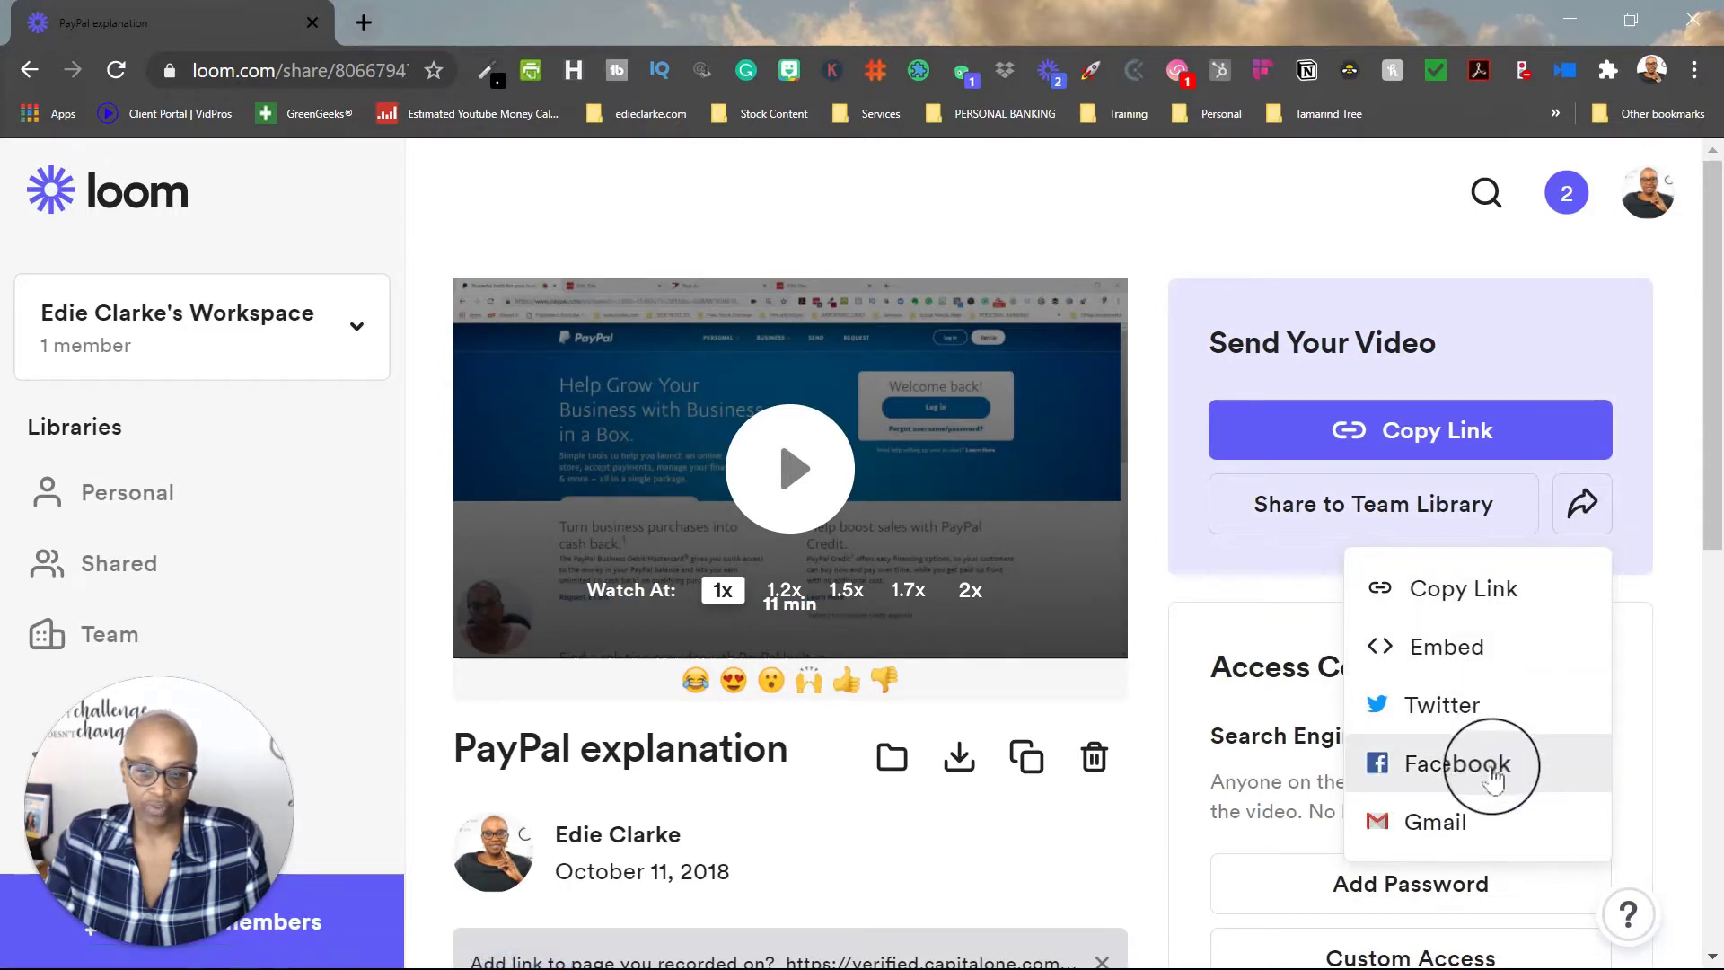
click(1456, 837)
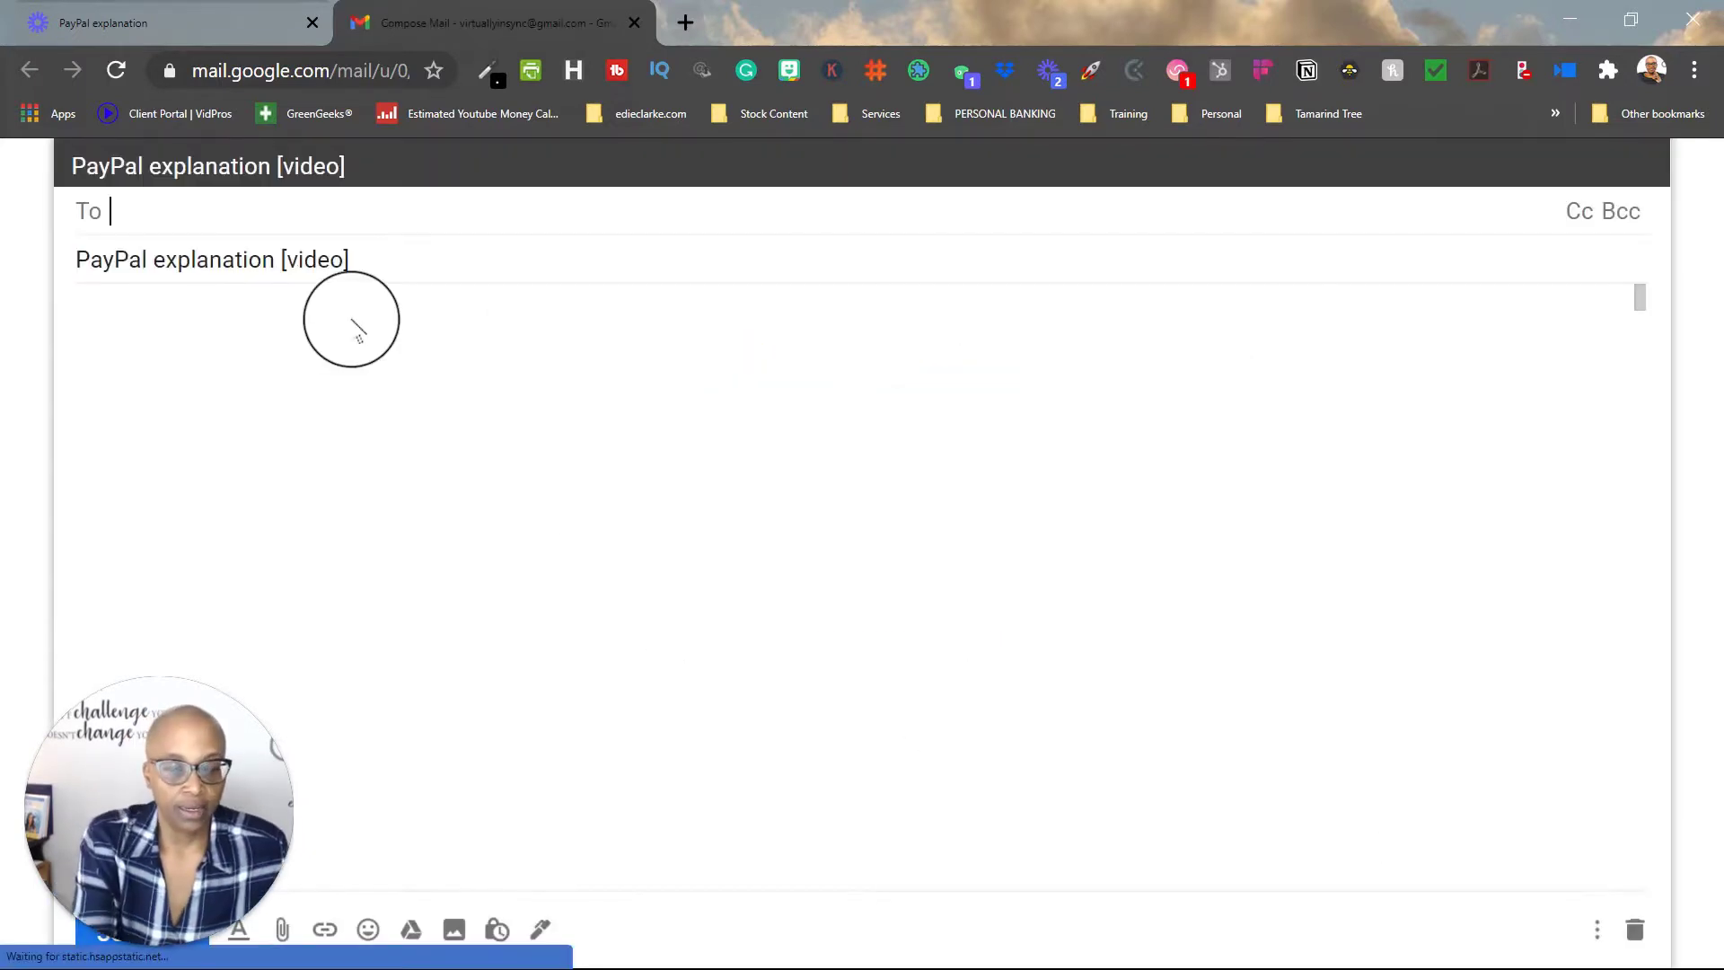
Step: Send the 'PayPal explanation [video]' Gmail draft to the suggested contact, zooming out to reach Send
text(edieclark)
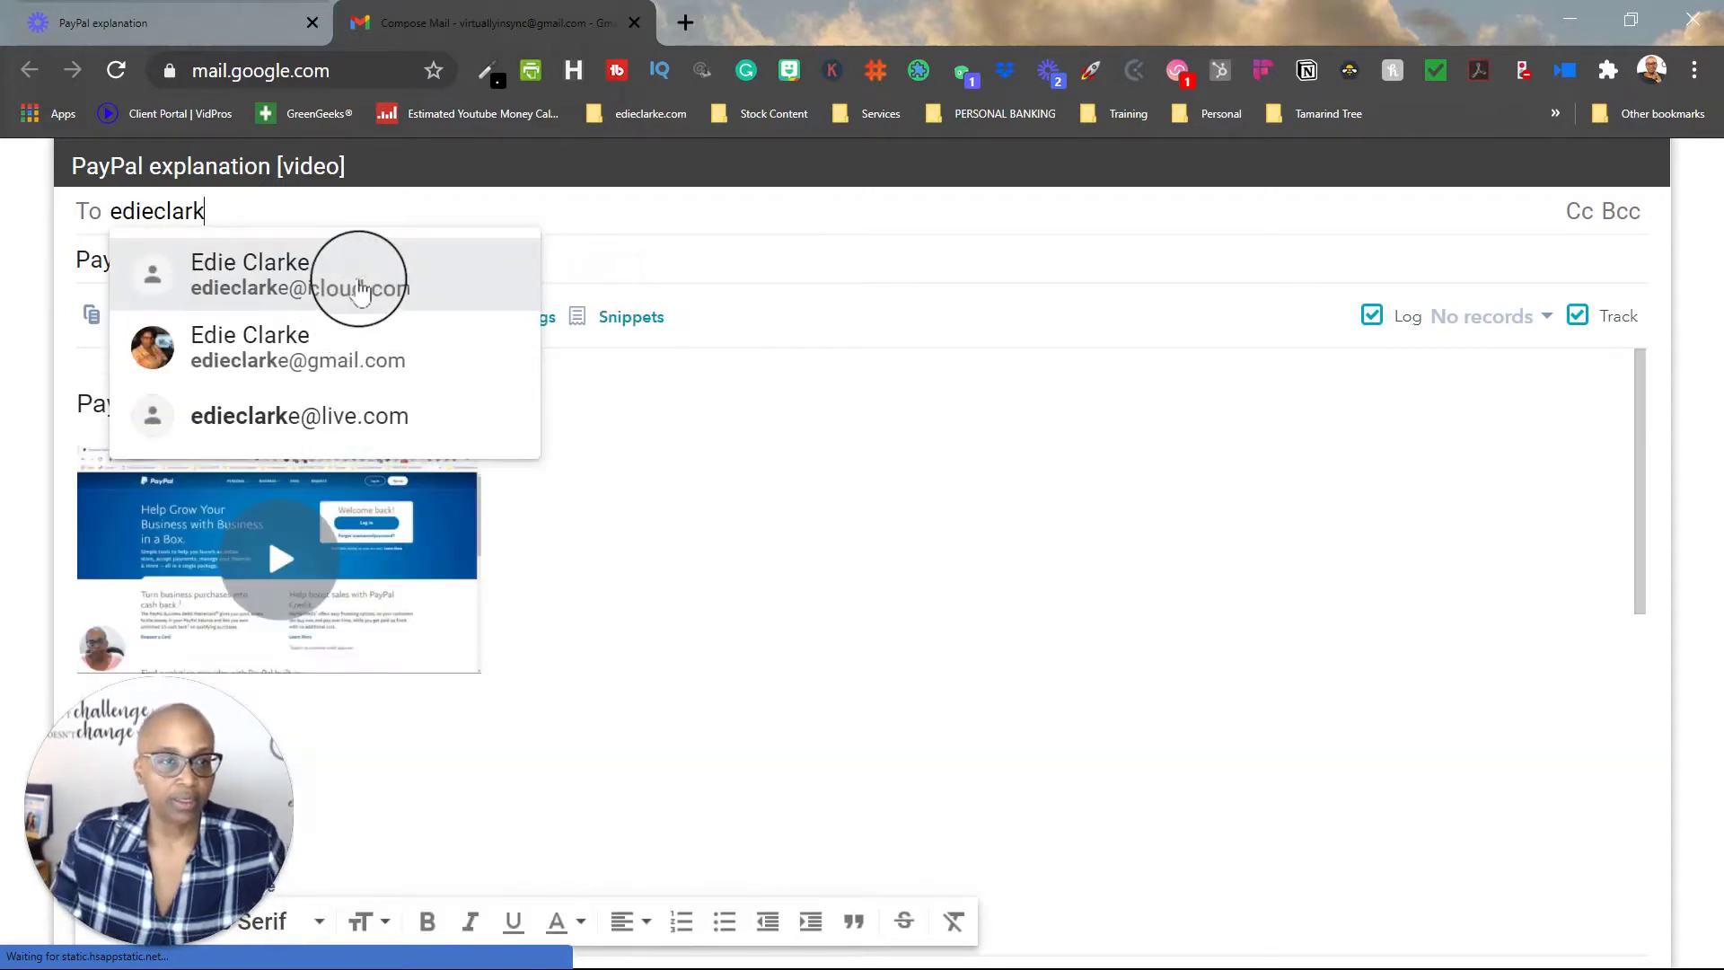
click(358, 272)
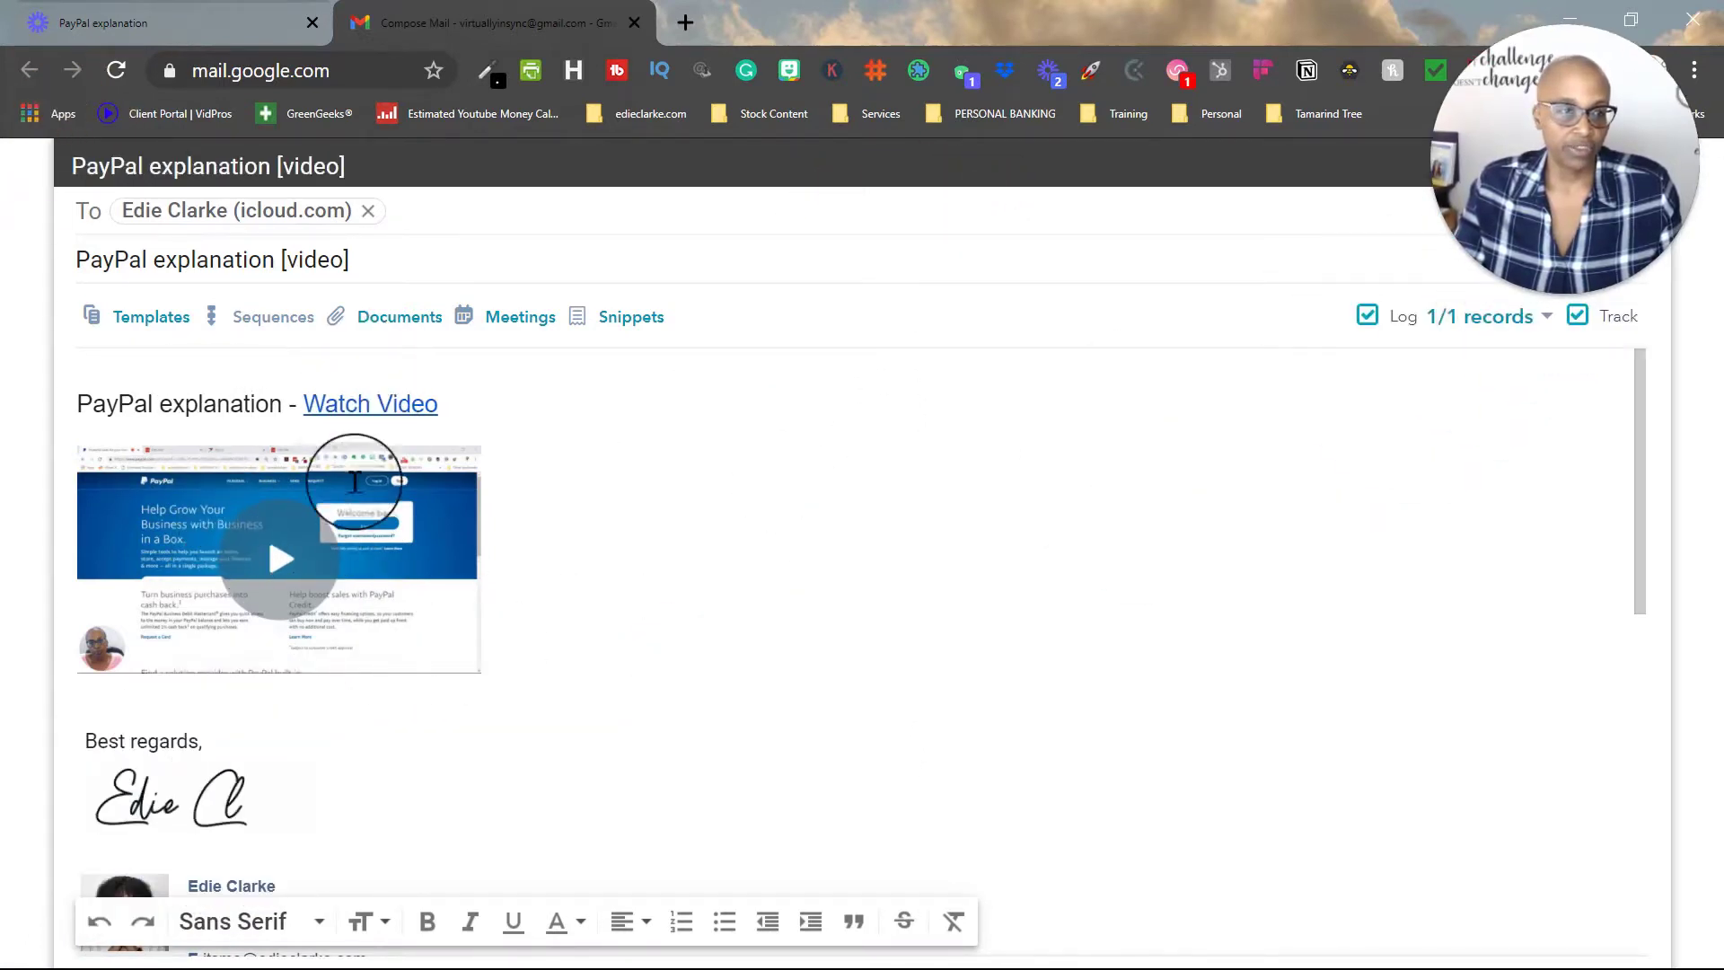
scroll(281, 853, down, 9)
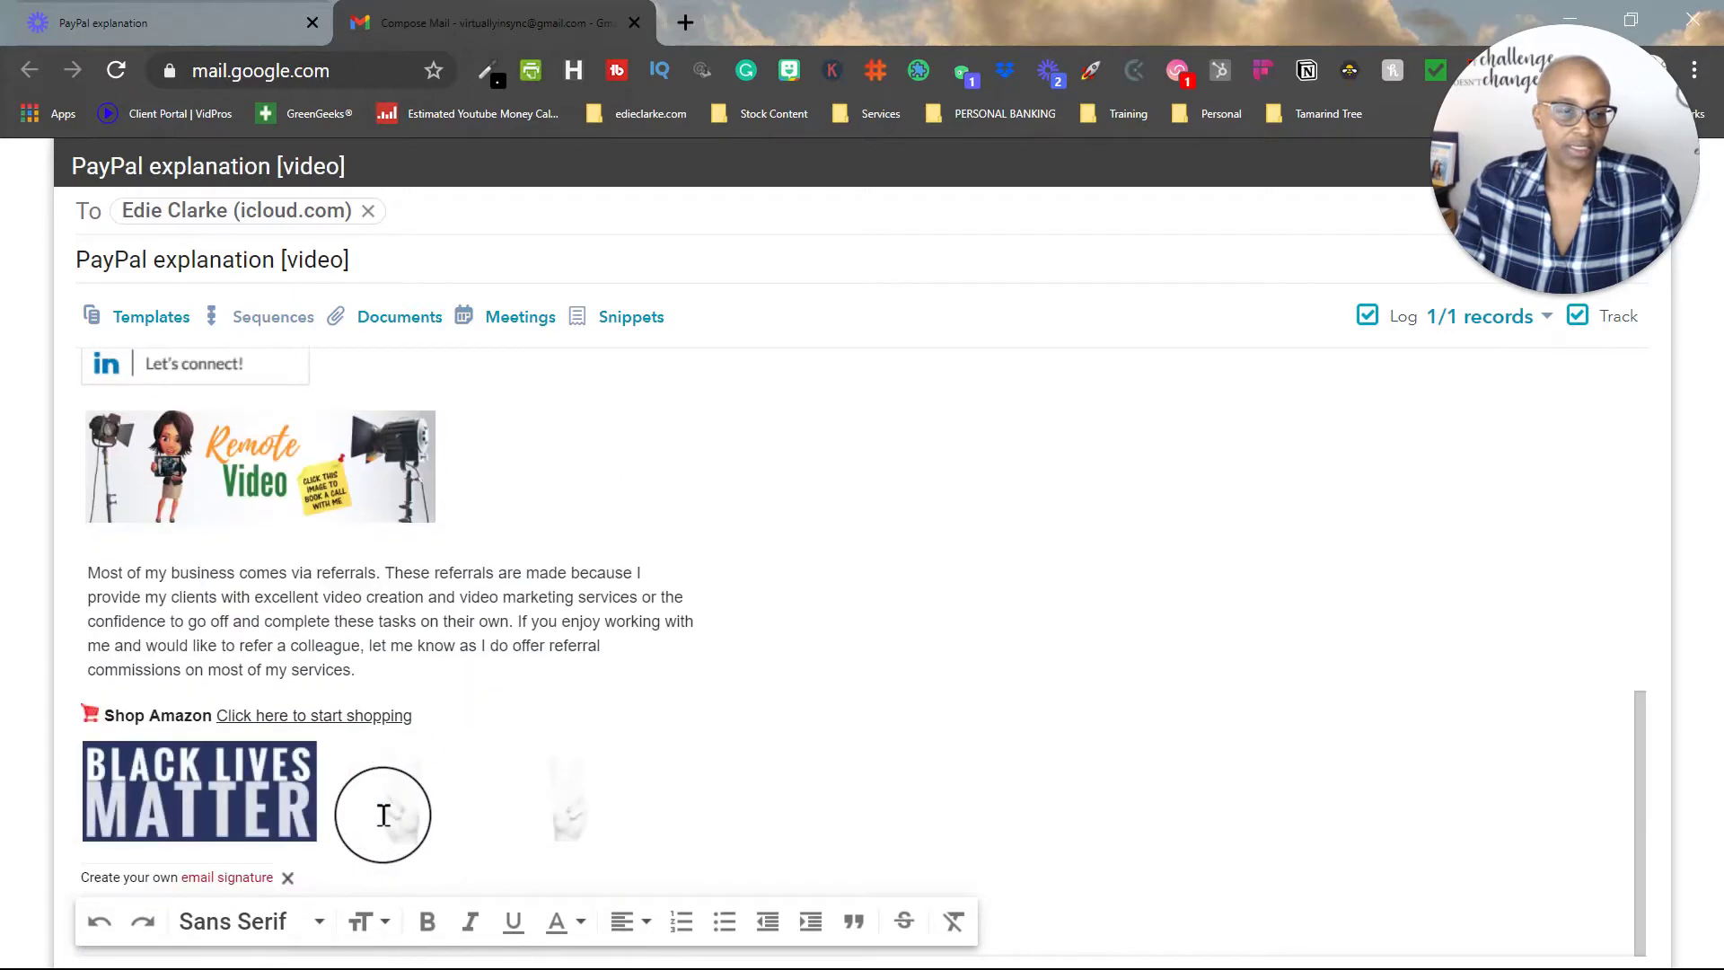
scroll(669, 867, up, 8)
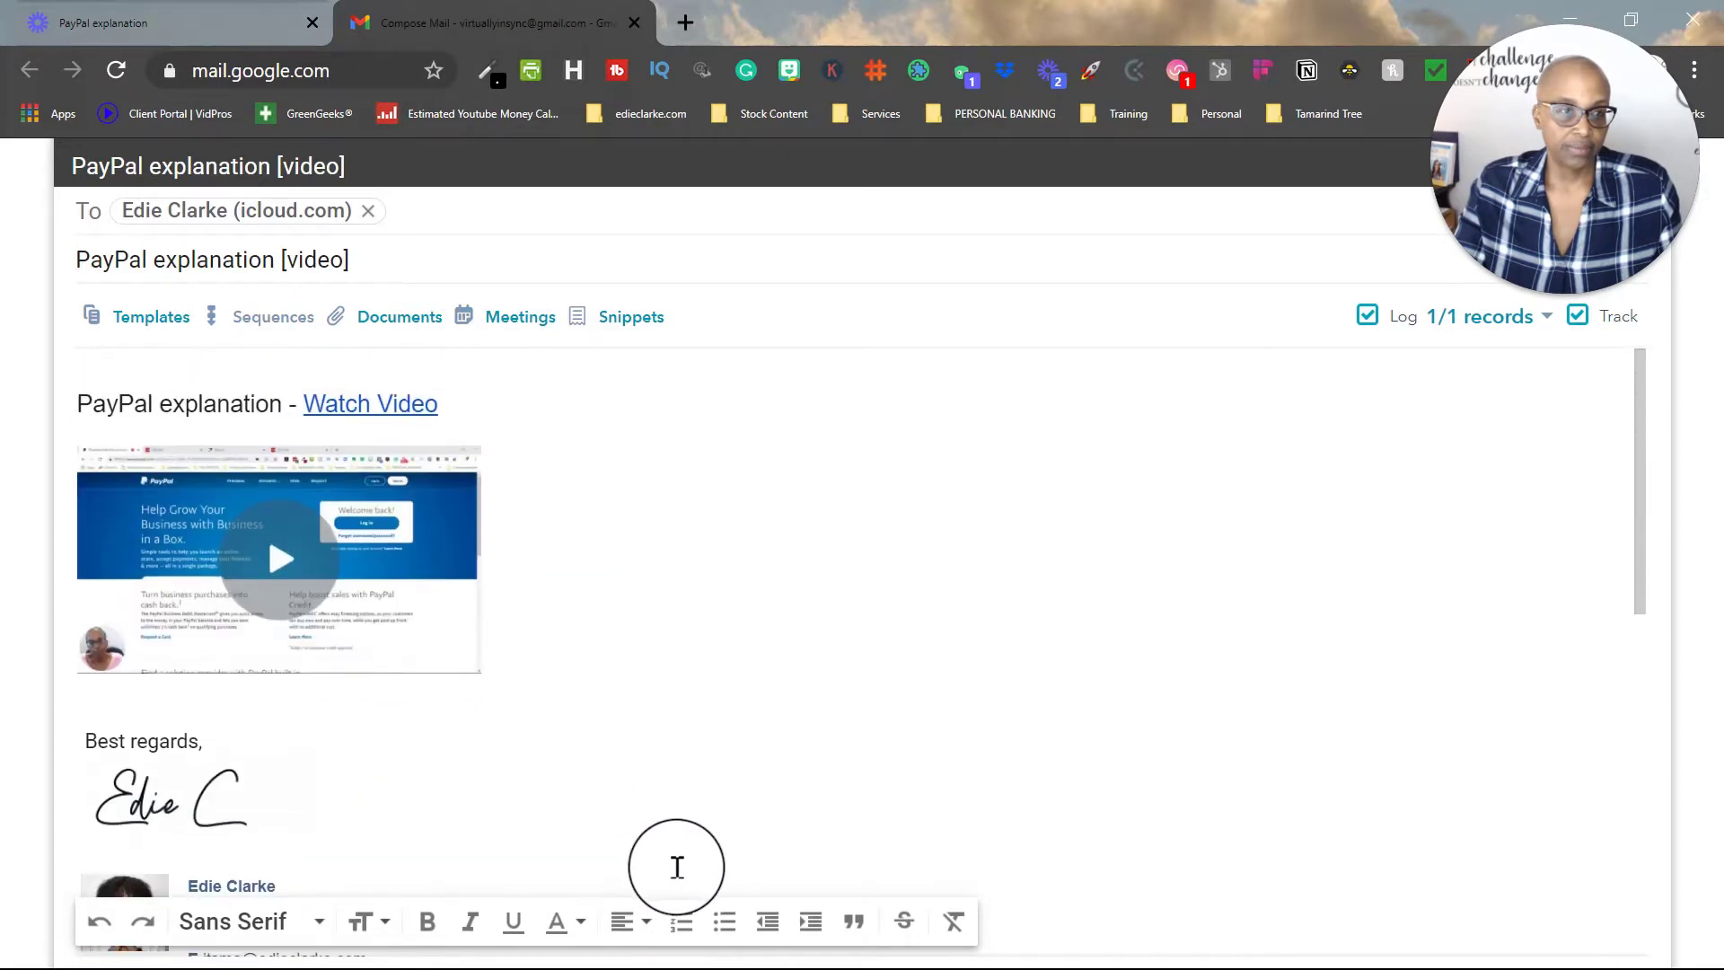
key(ctrl+minus)
key(ctrl+minus)
key(ctrl+minus)
key(ctrl+minus)
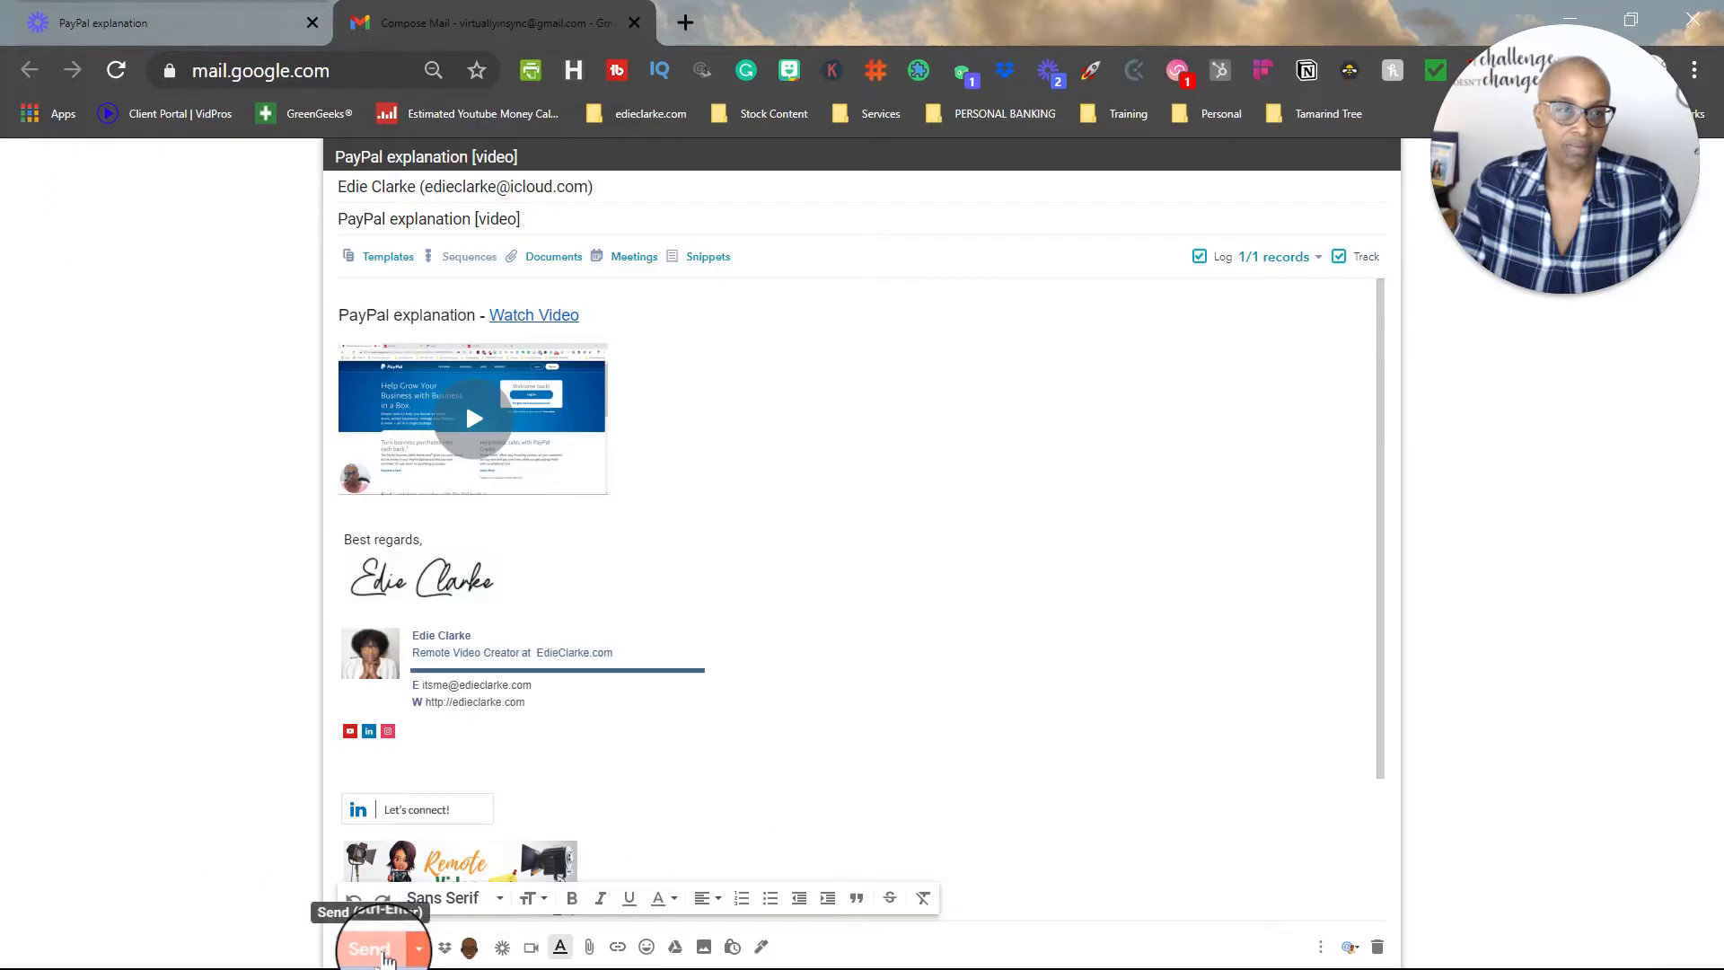
click(377, 949)
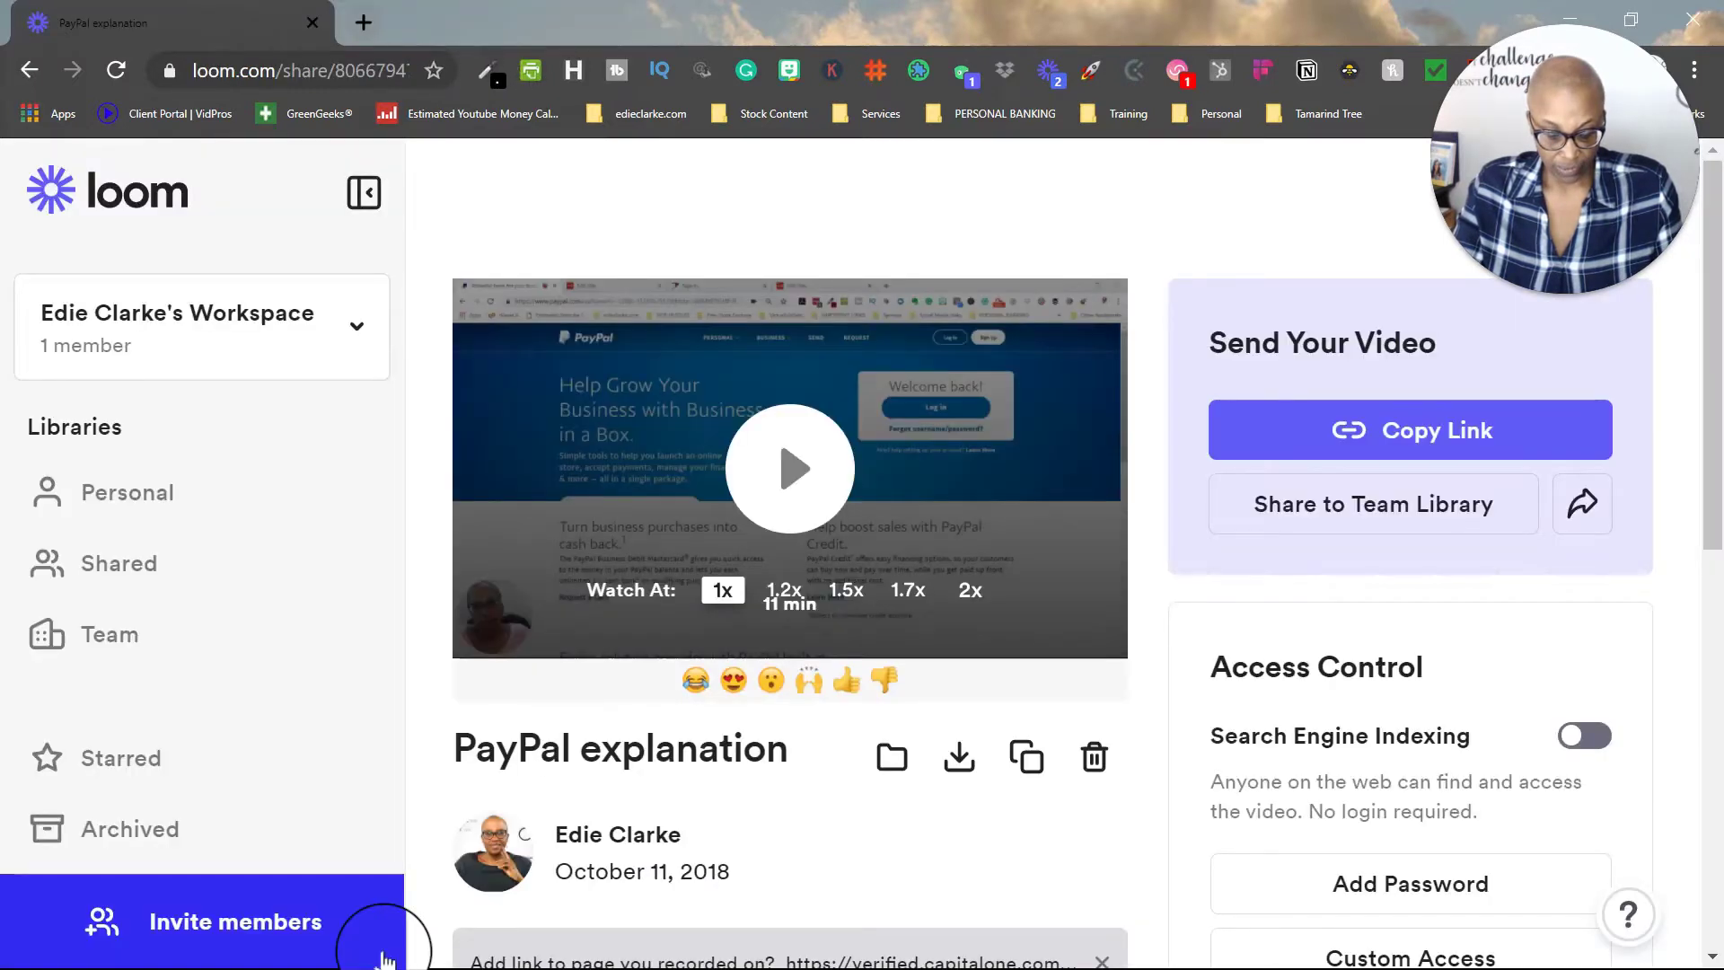
Step: Review Loom's recording settings, close the popup, and minimize Chrome to show the desktop
scroll(763, 668, down, 3)
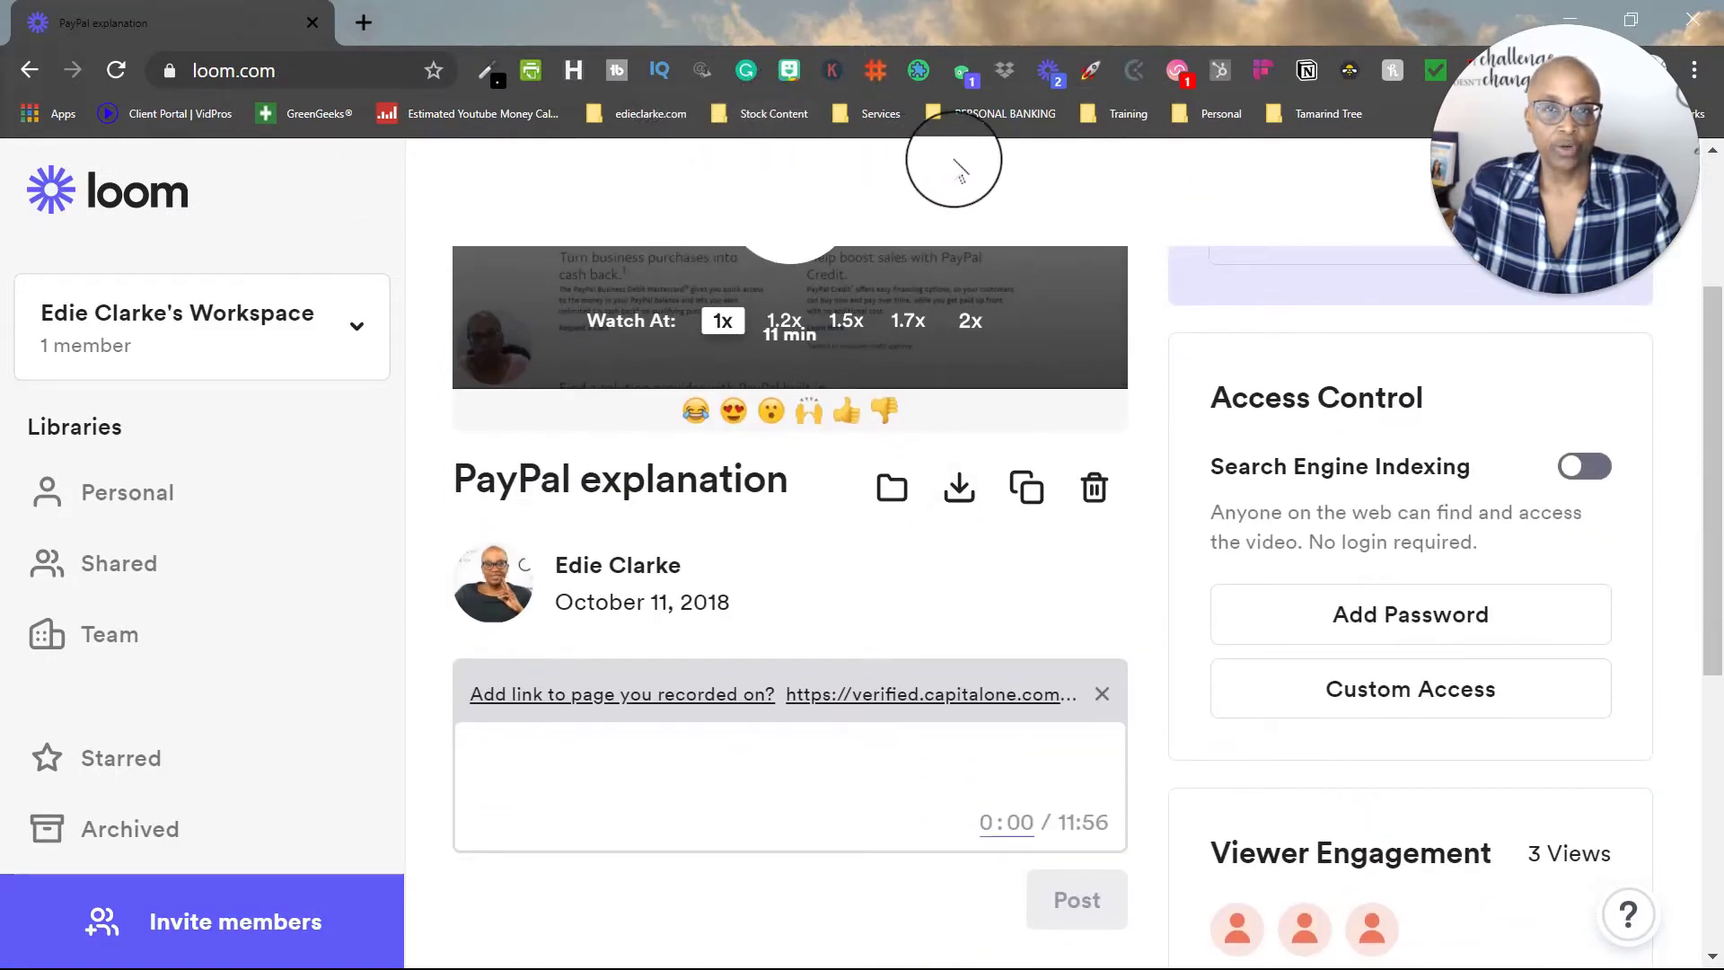
click(1046, 72)
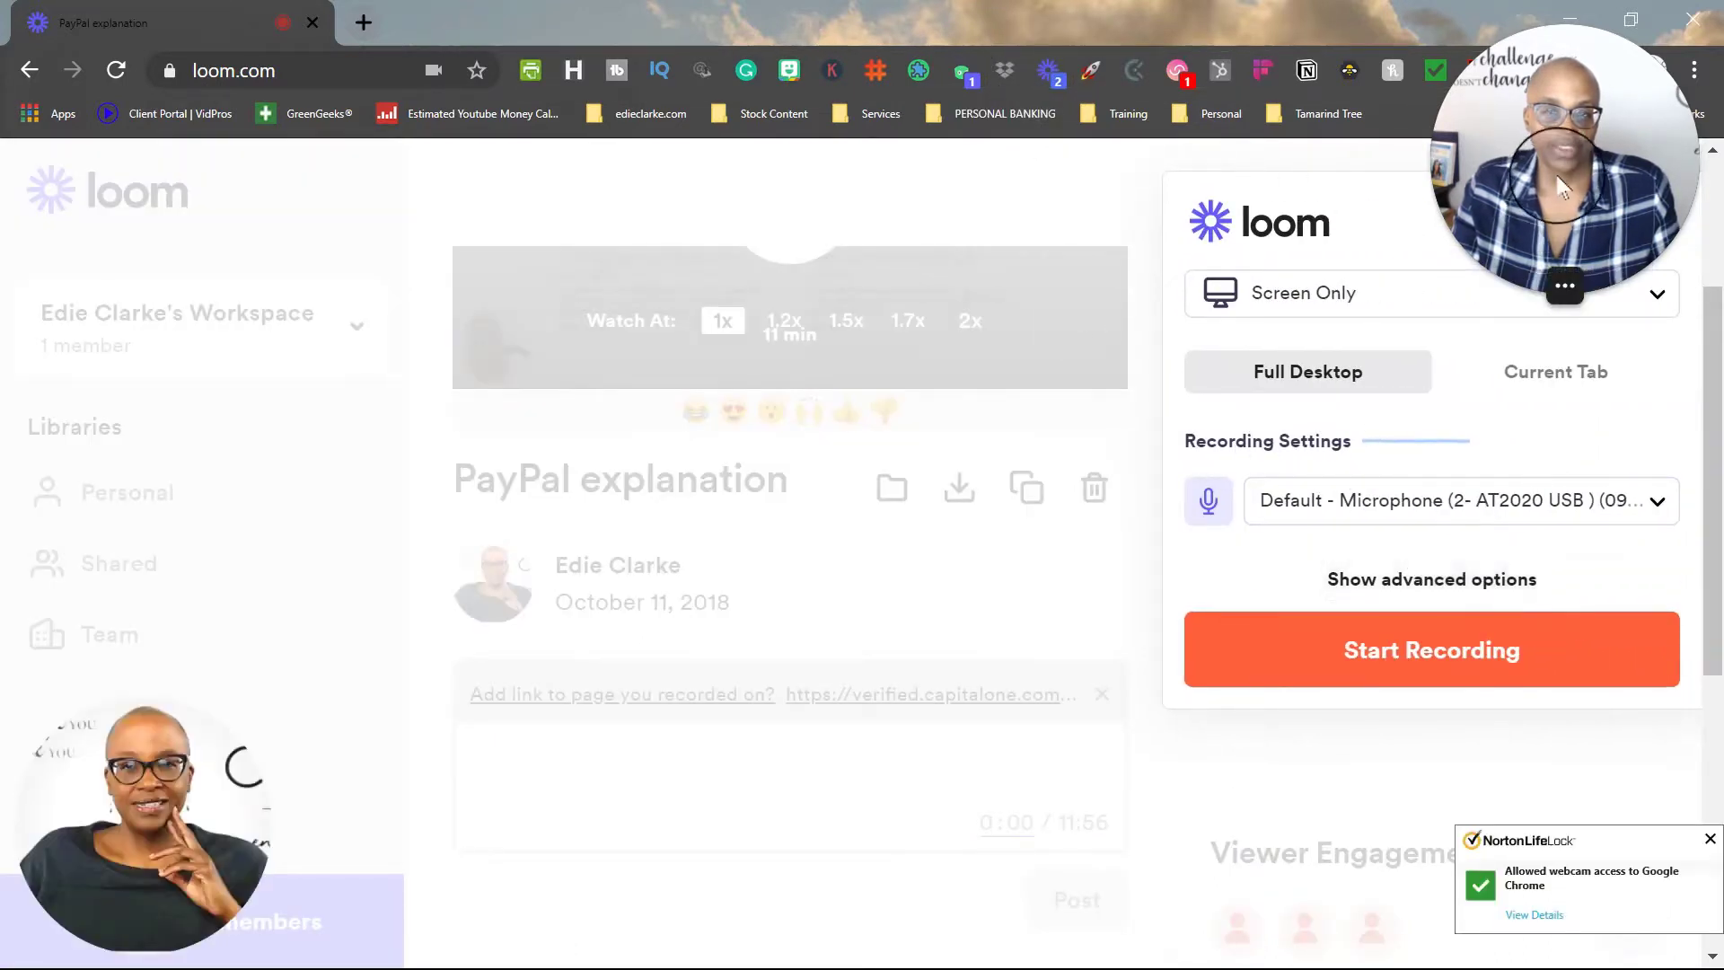
drag(1535, 170, 428, 277)
click(1706, 242)
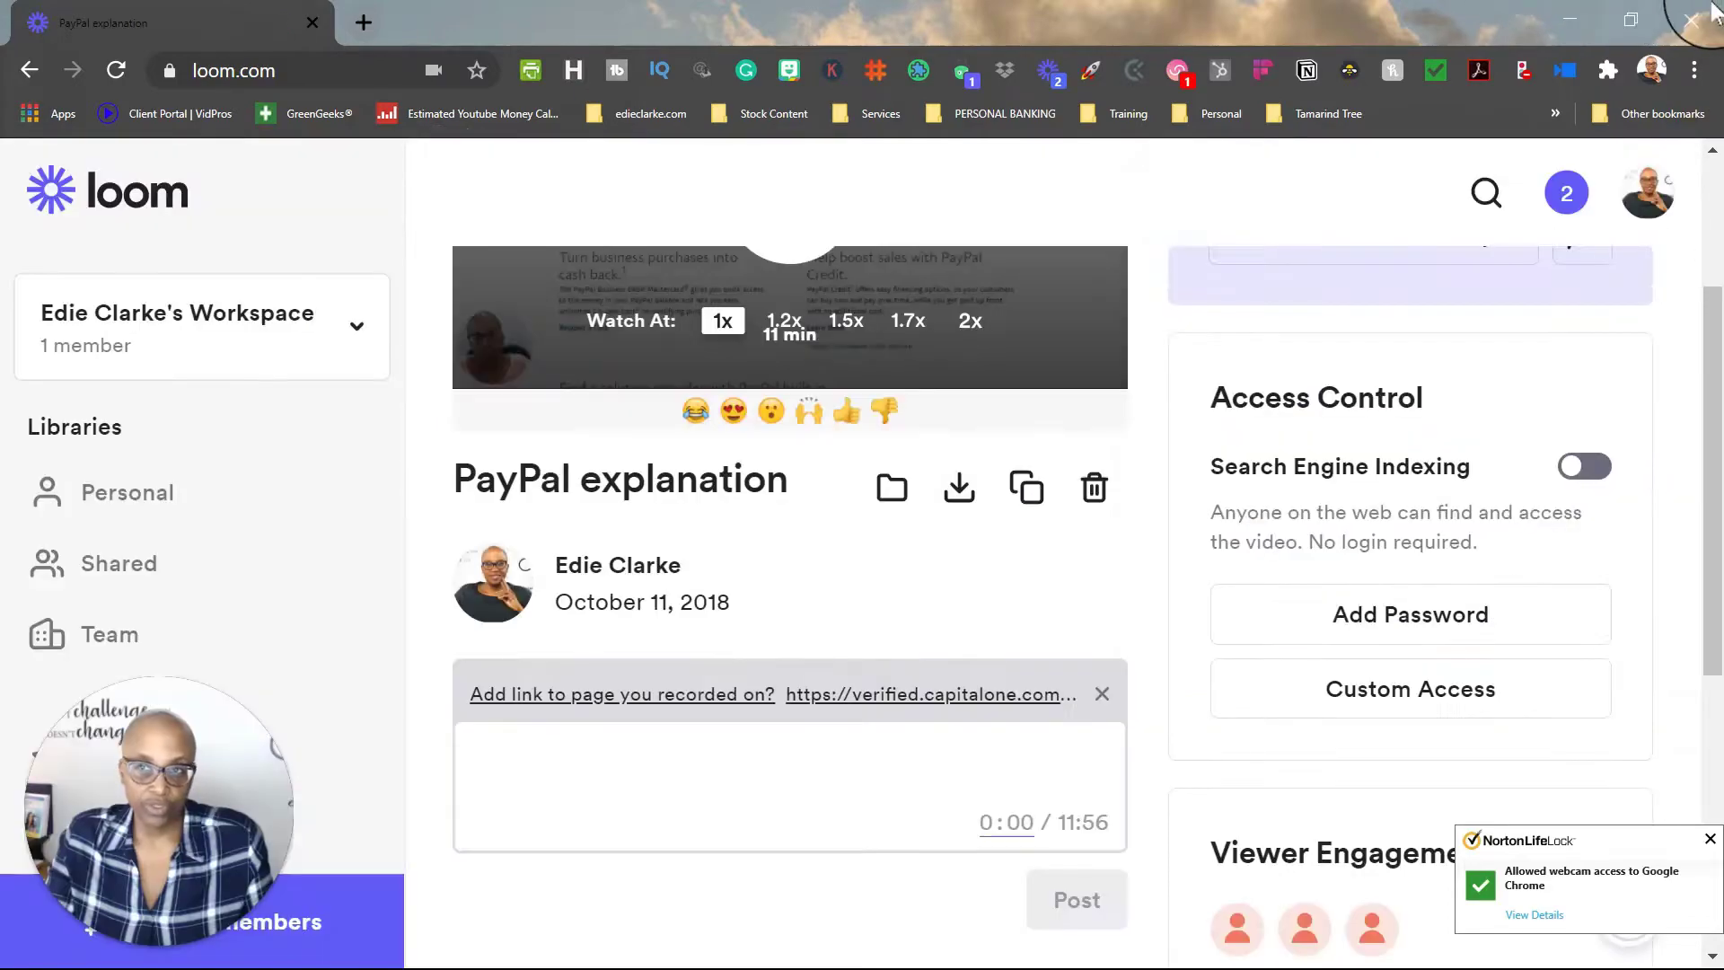
click(1566, 25)
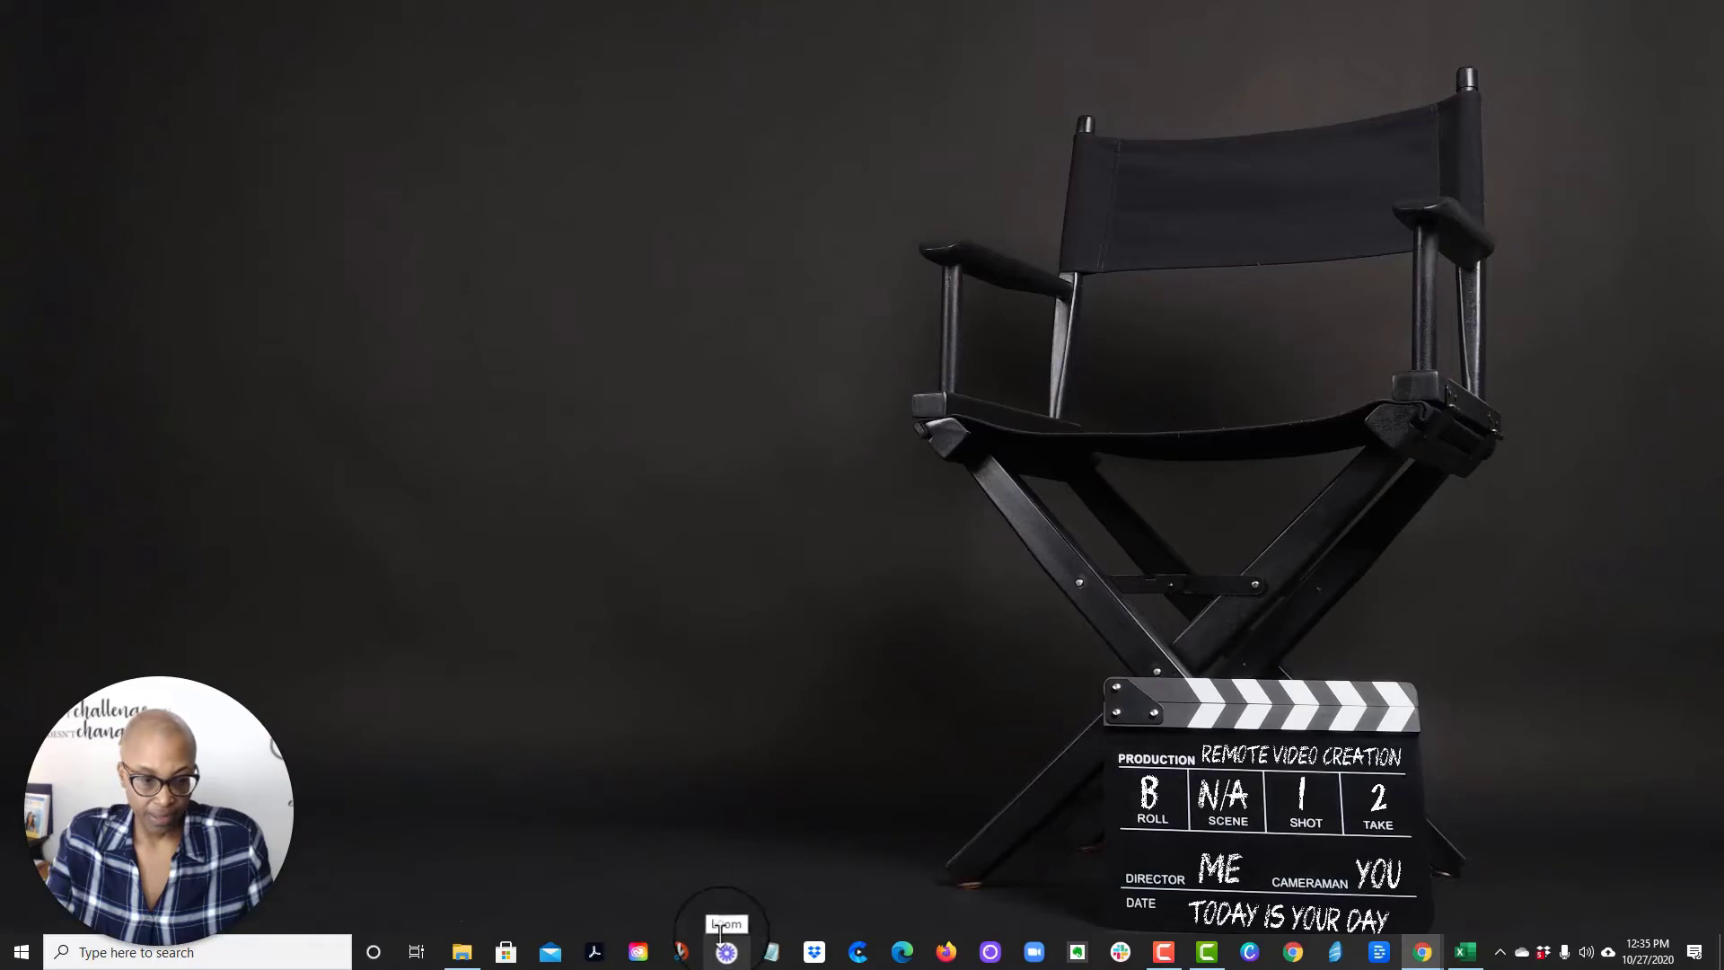
Step: Scroll through Loom's pricing page to review the account types and plan cards
click(727, 949)
scroll(1273, 465, down, 3)
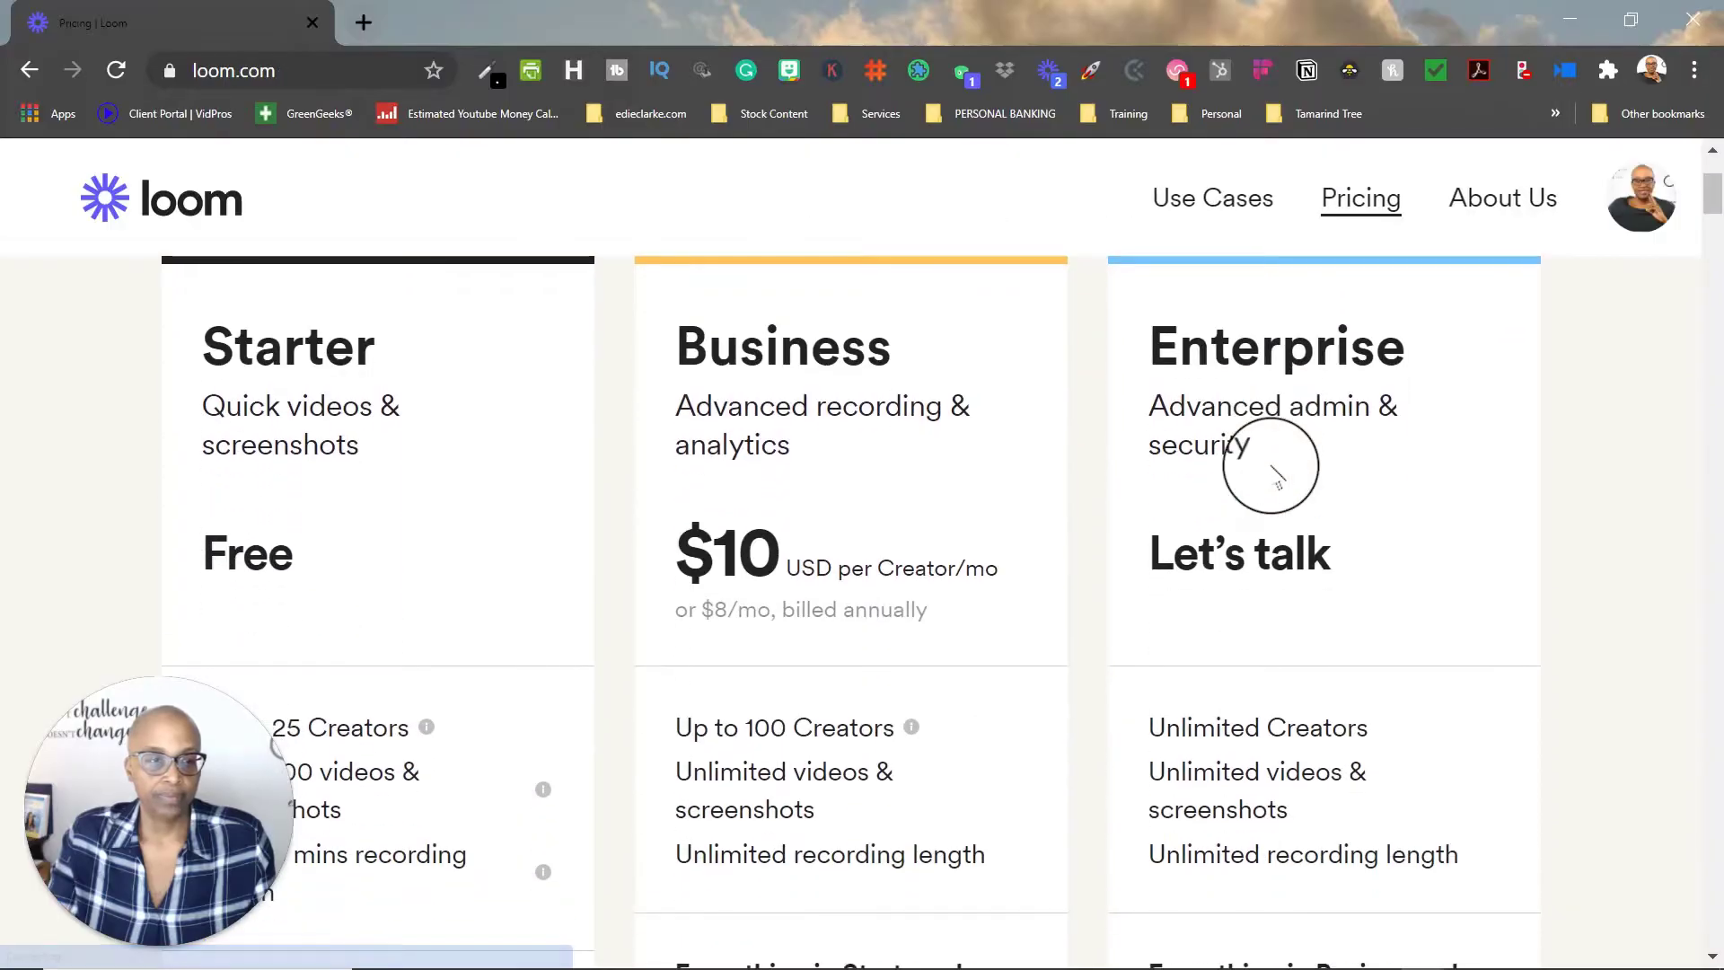
scroll(1273, 466, down, 2)
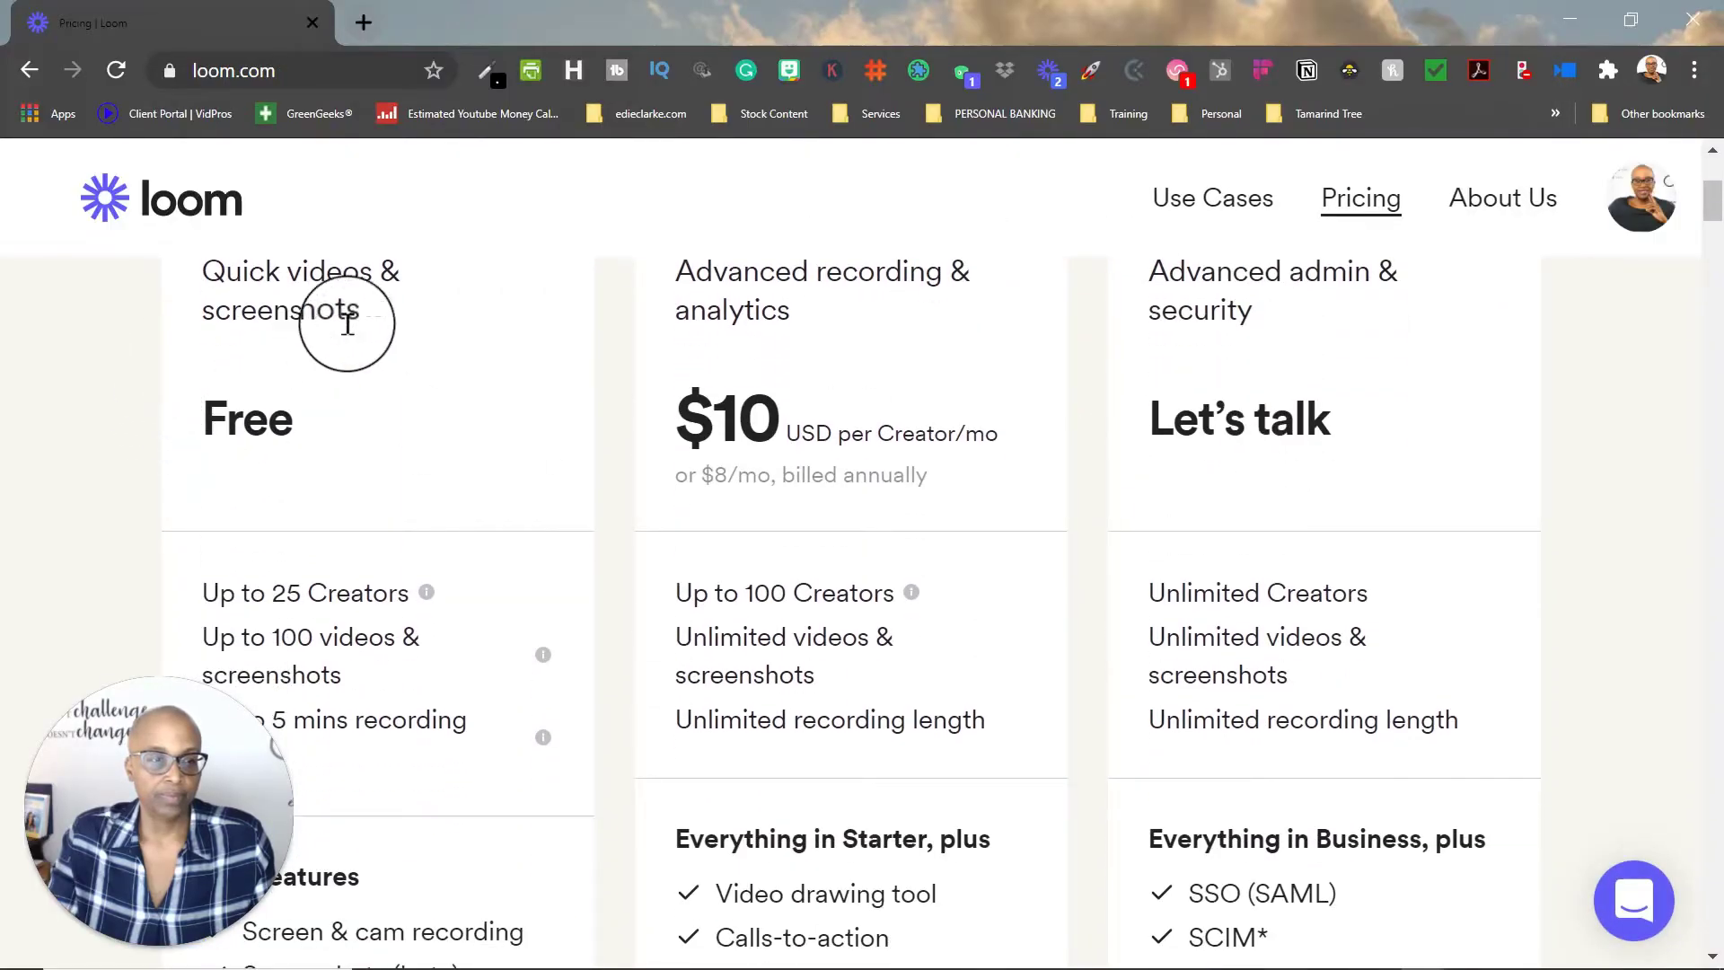
scroll(443, 347, up, 2)
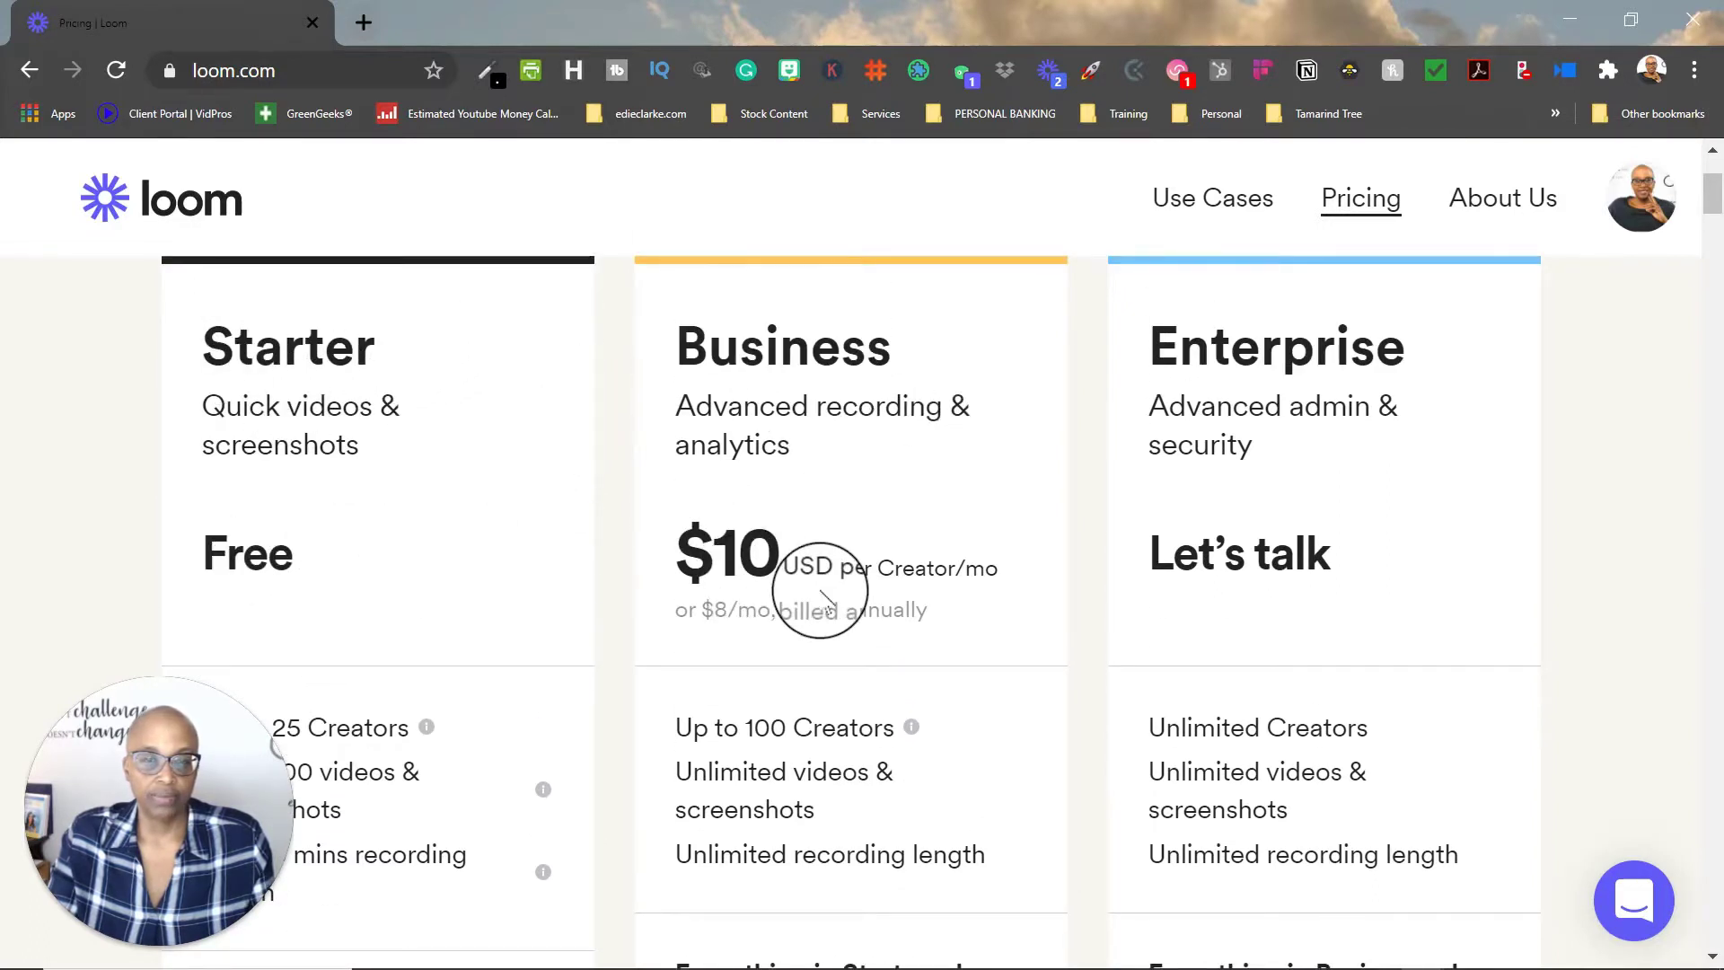
scroll(925, 555, up, 3)
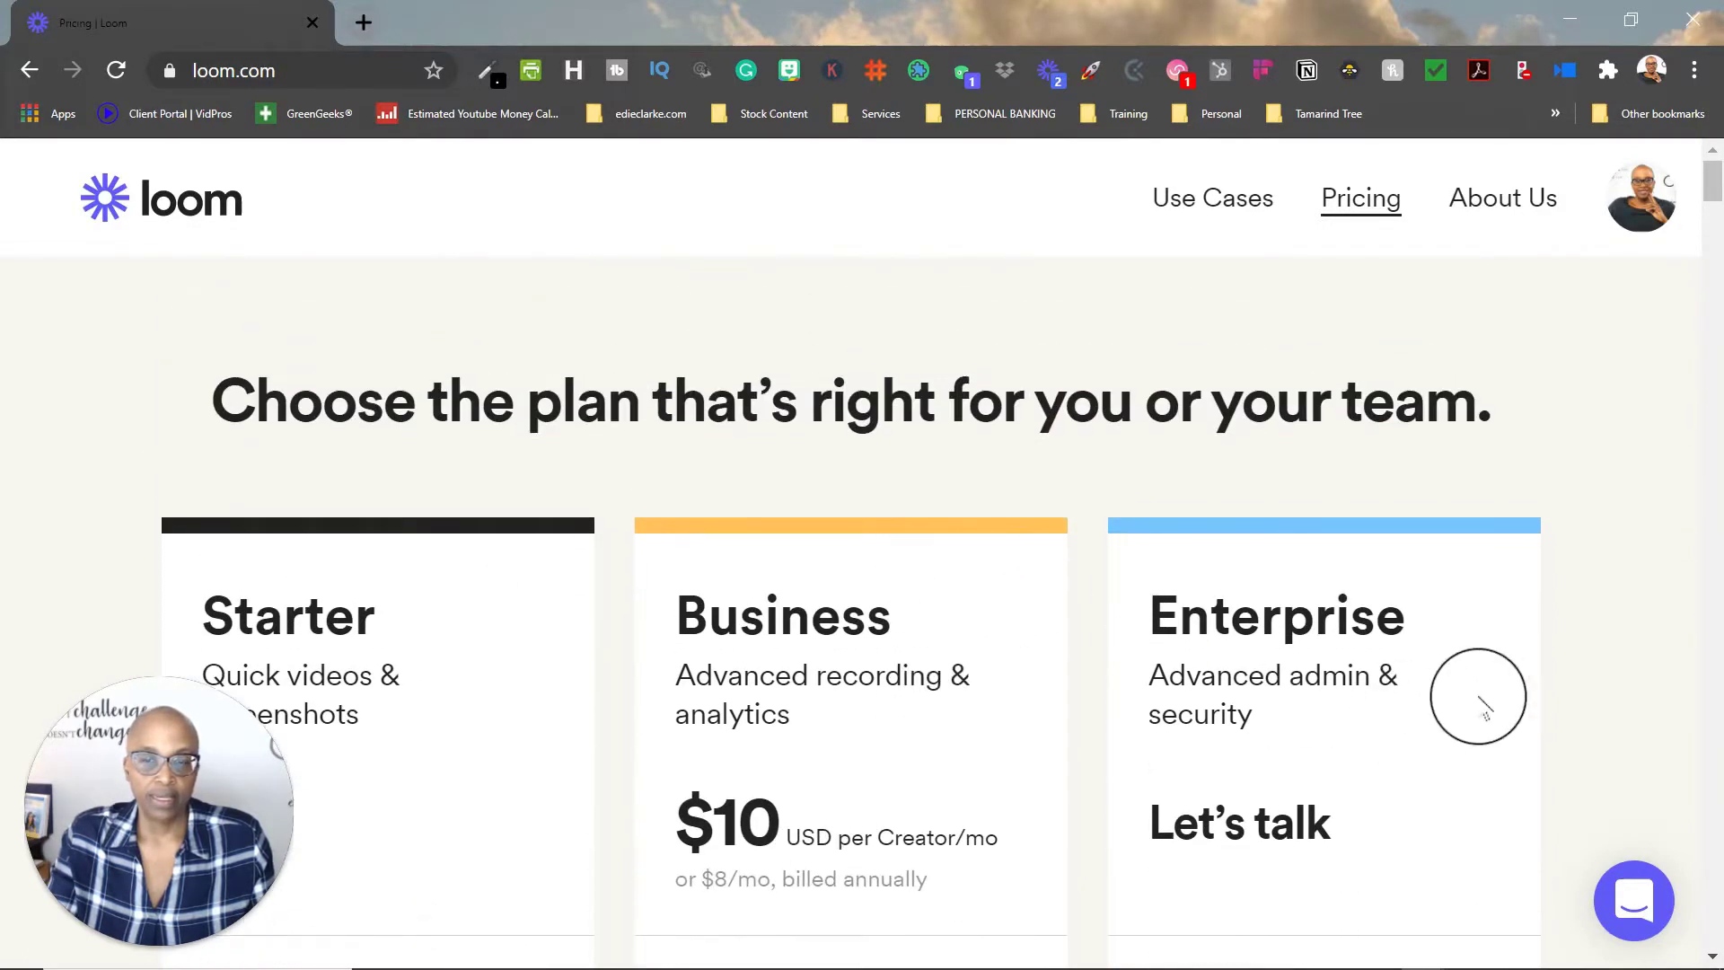
scroll(1416, 798, down, 6)
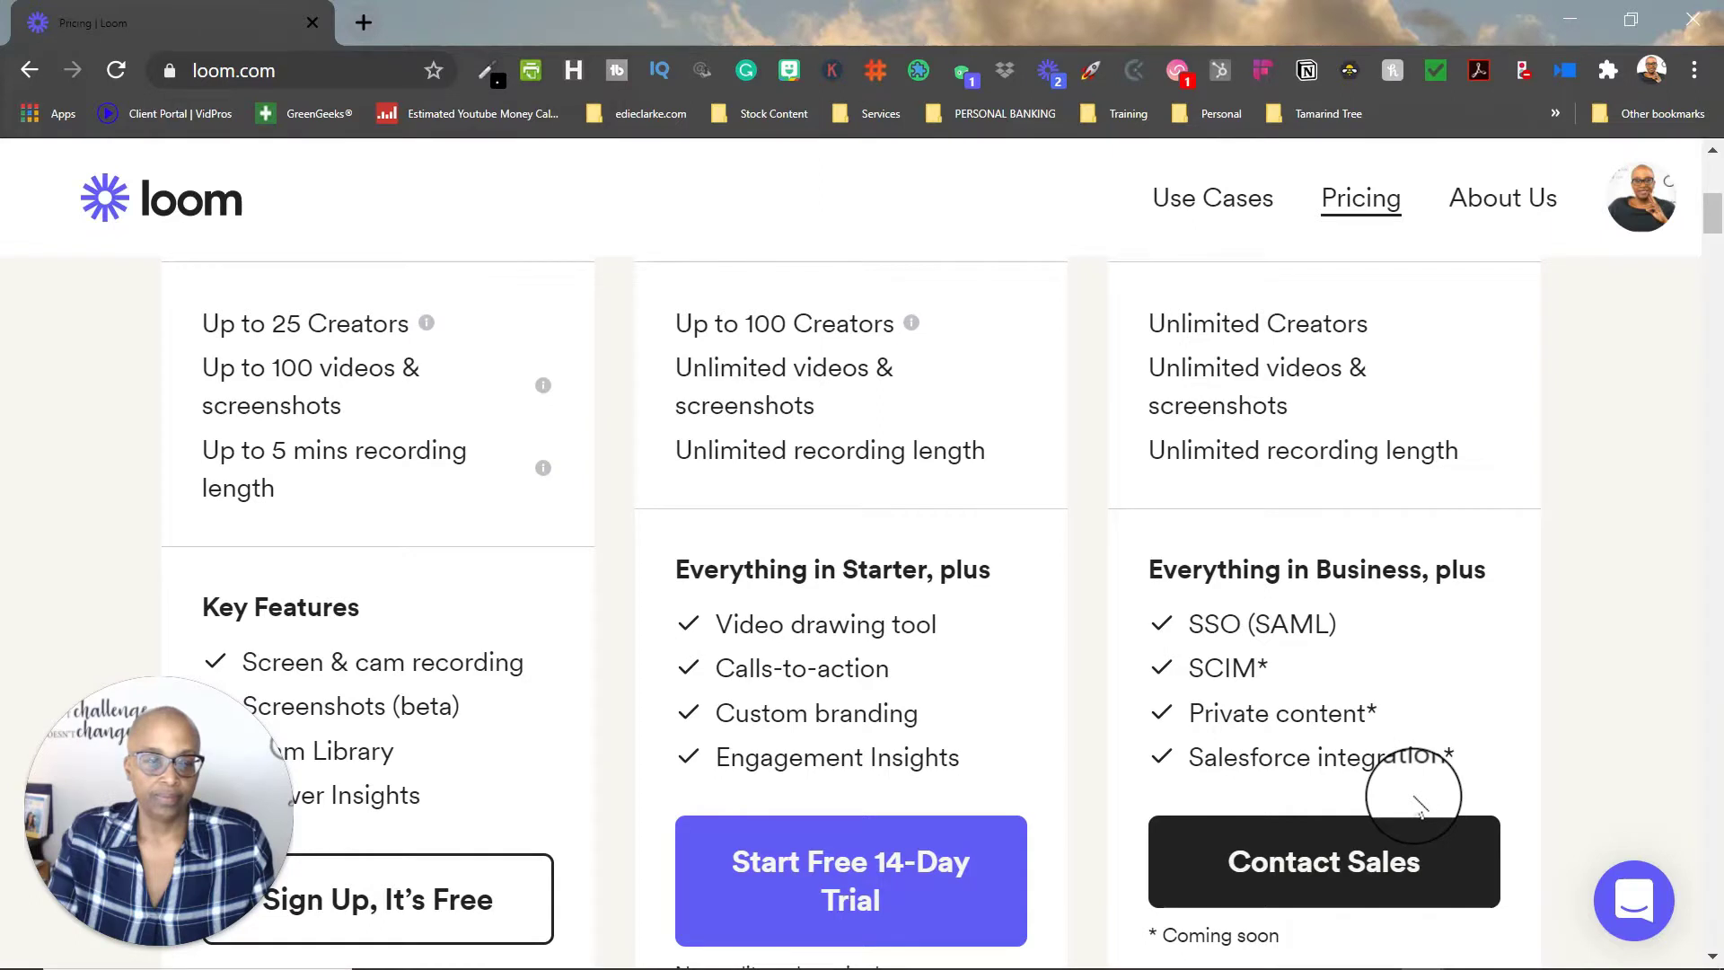
scroll(1416, 798, down, 7)
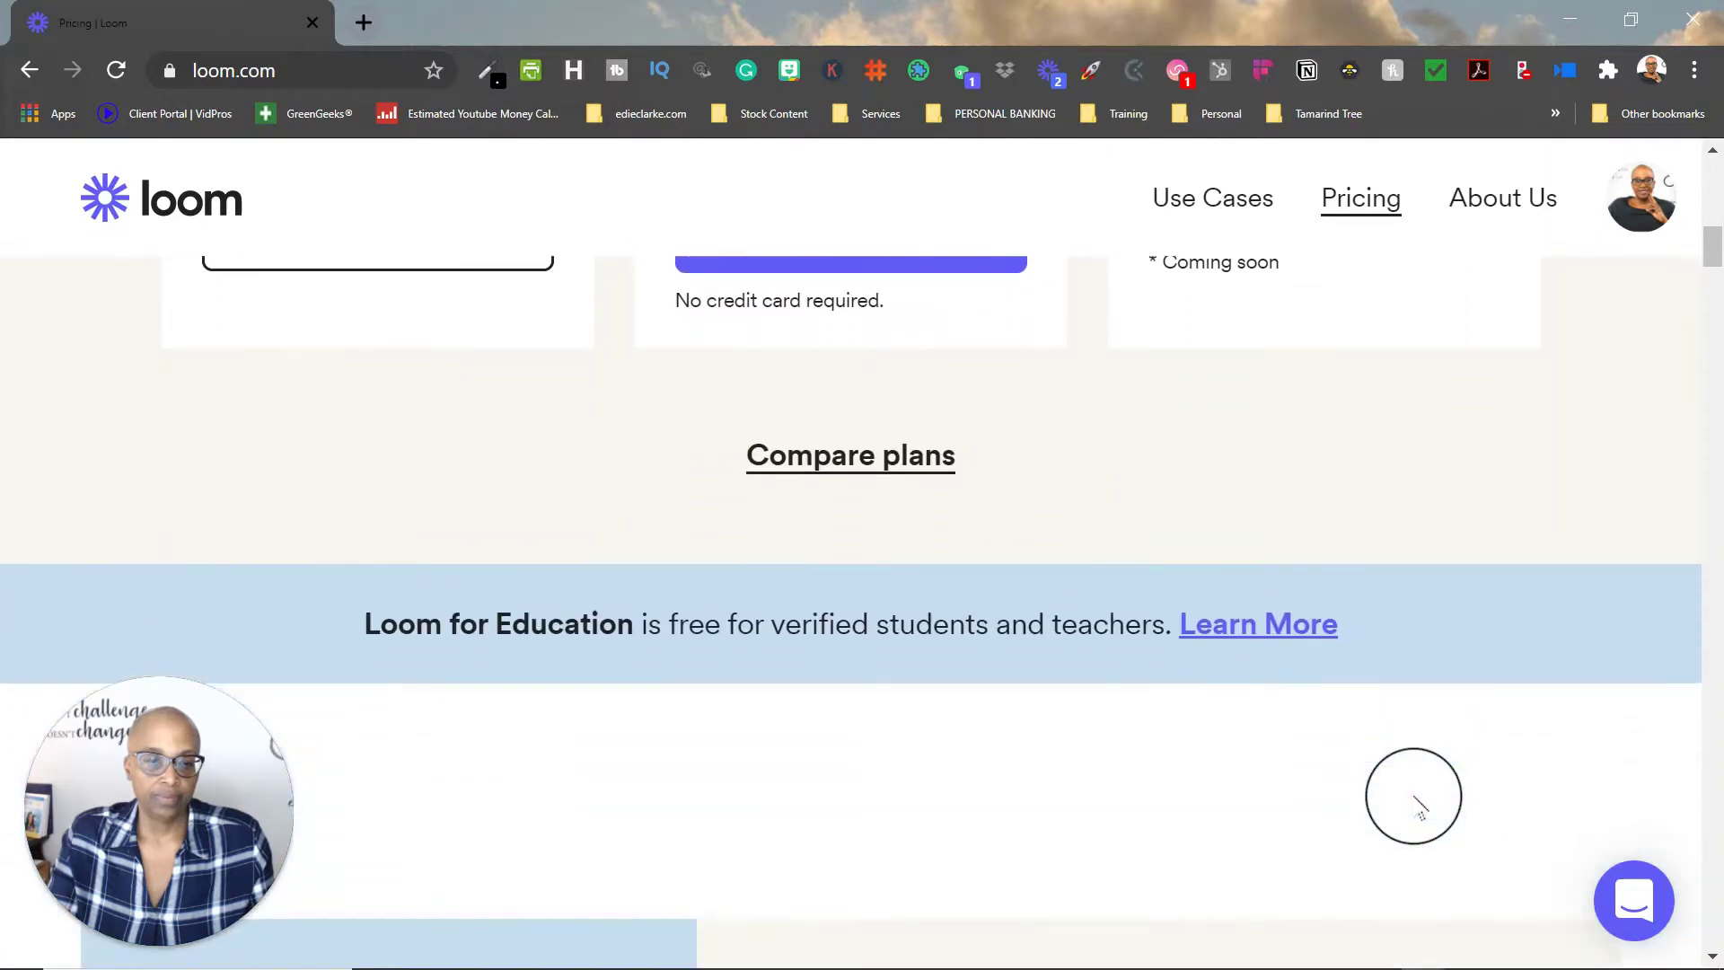
scroll(1415, 798, down, 3)
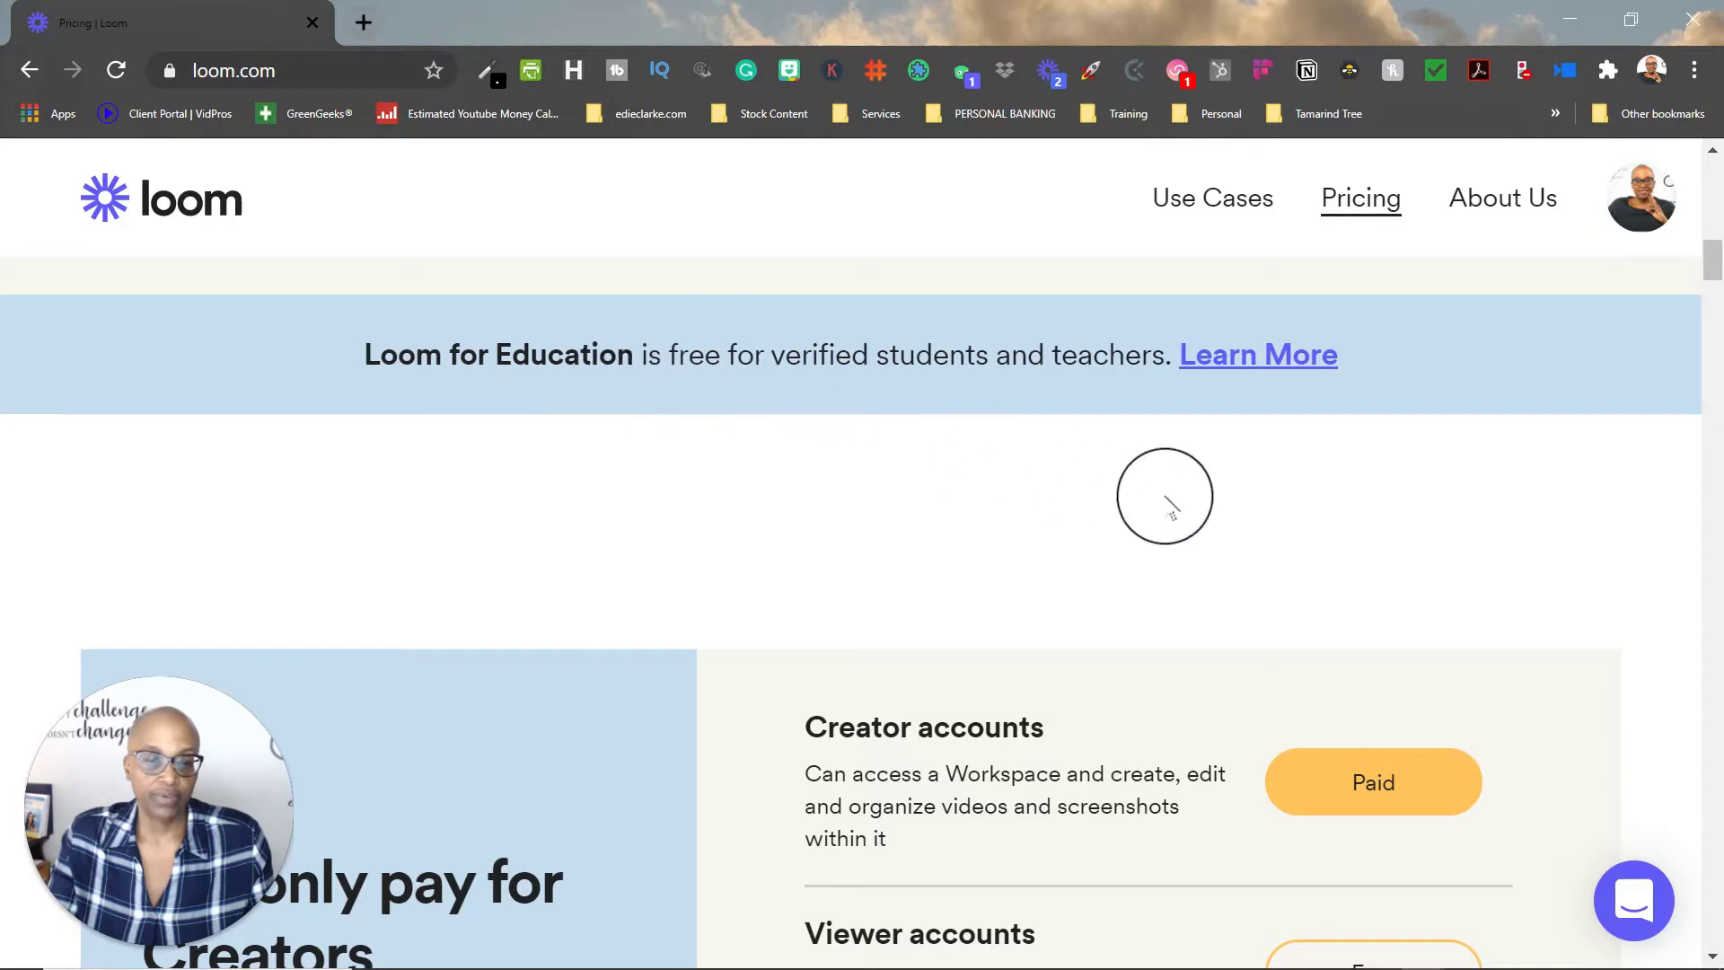
scroll(1164, 496, down, 3)
scroll(1164, 497, down, 2)
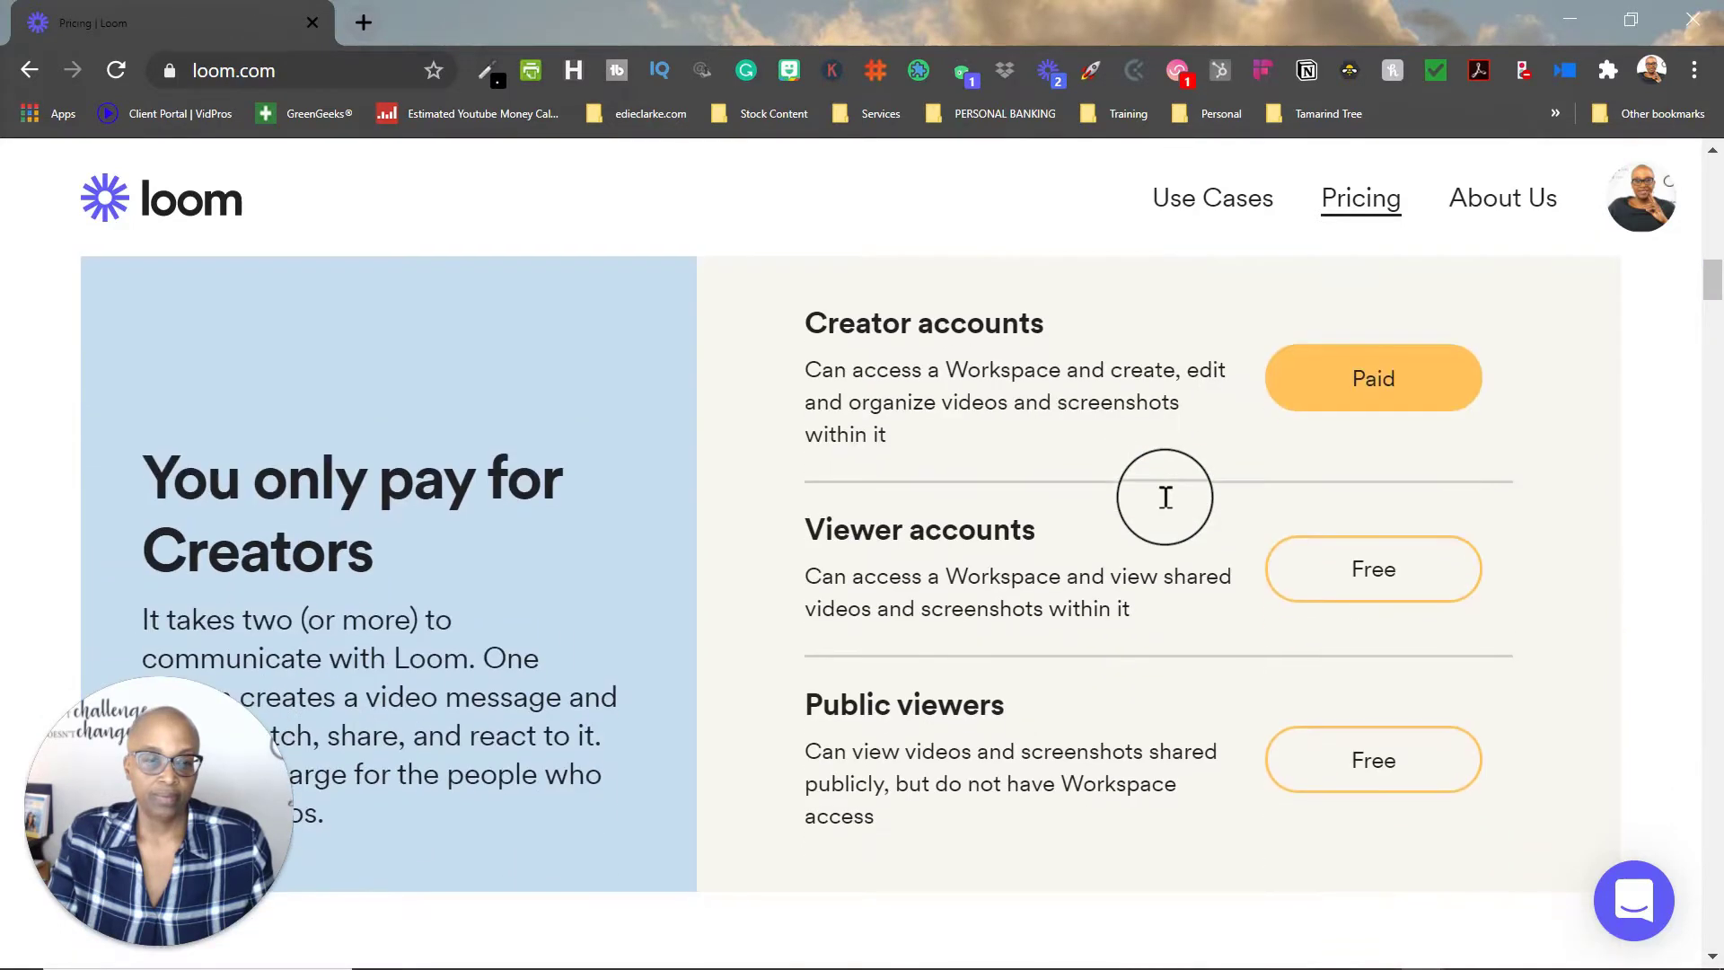
scroll(1164, 496, down, 8)
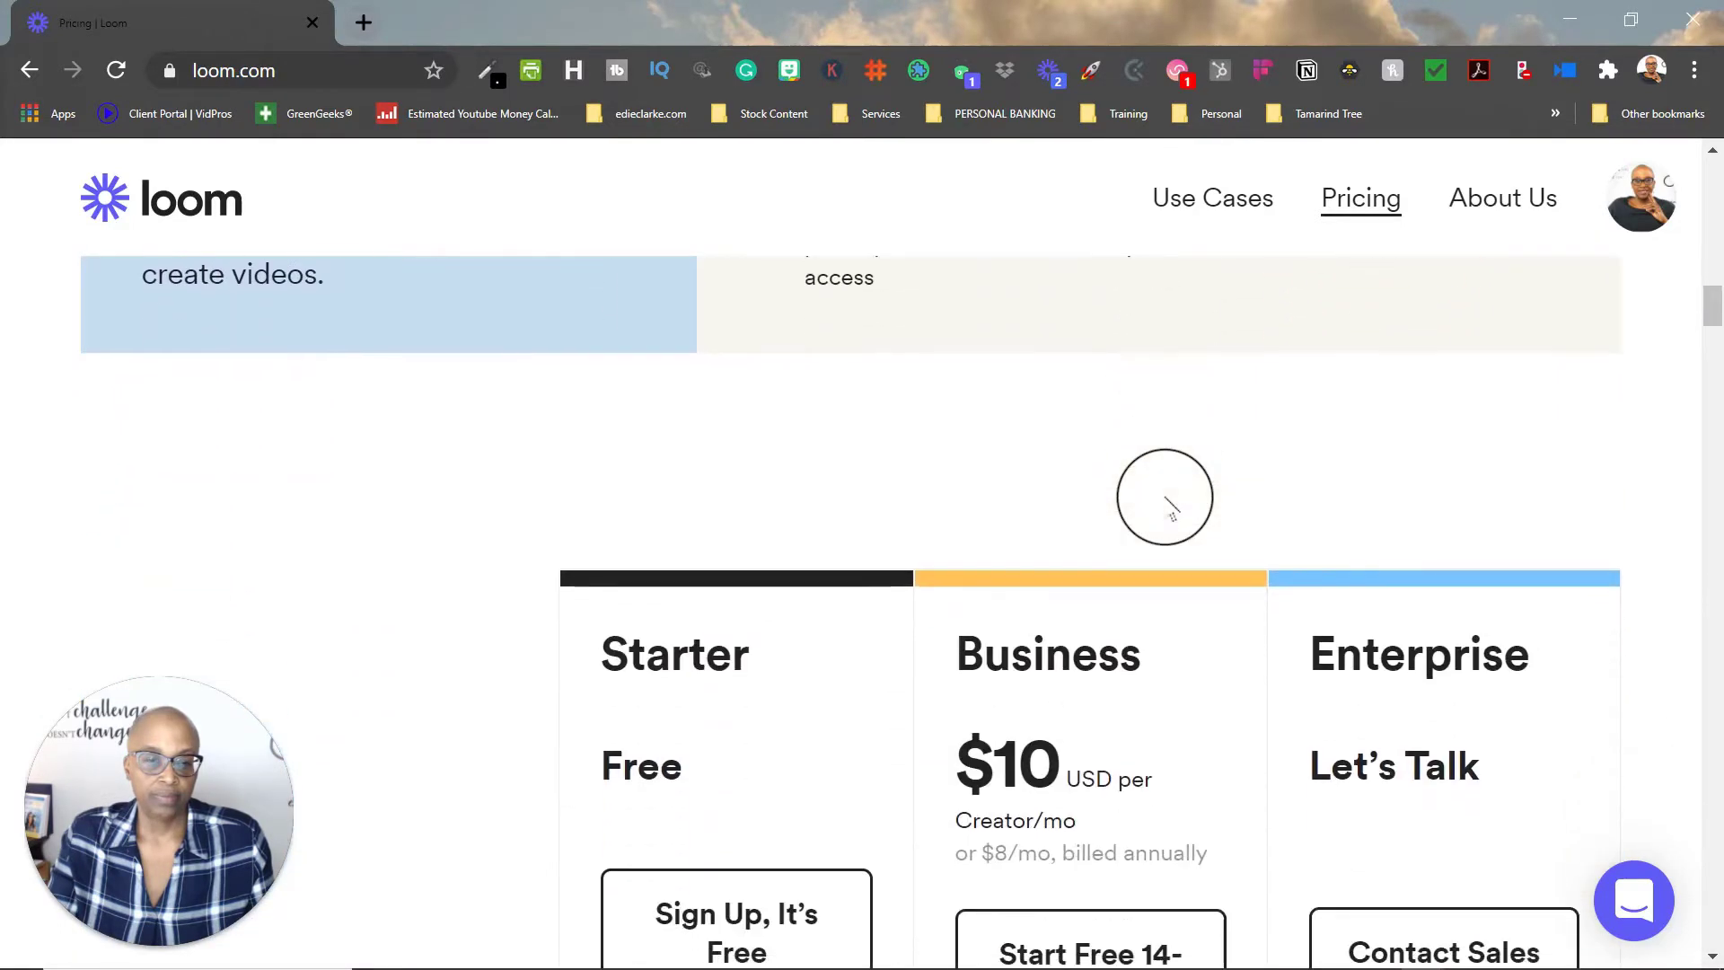
scroll(1164, 496, down, 3)
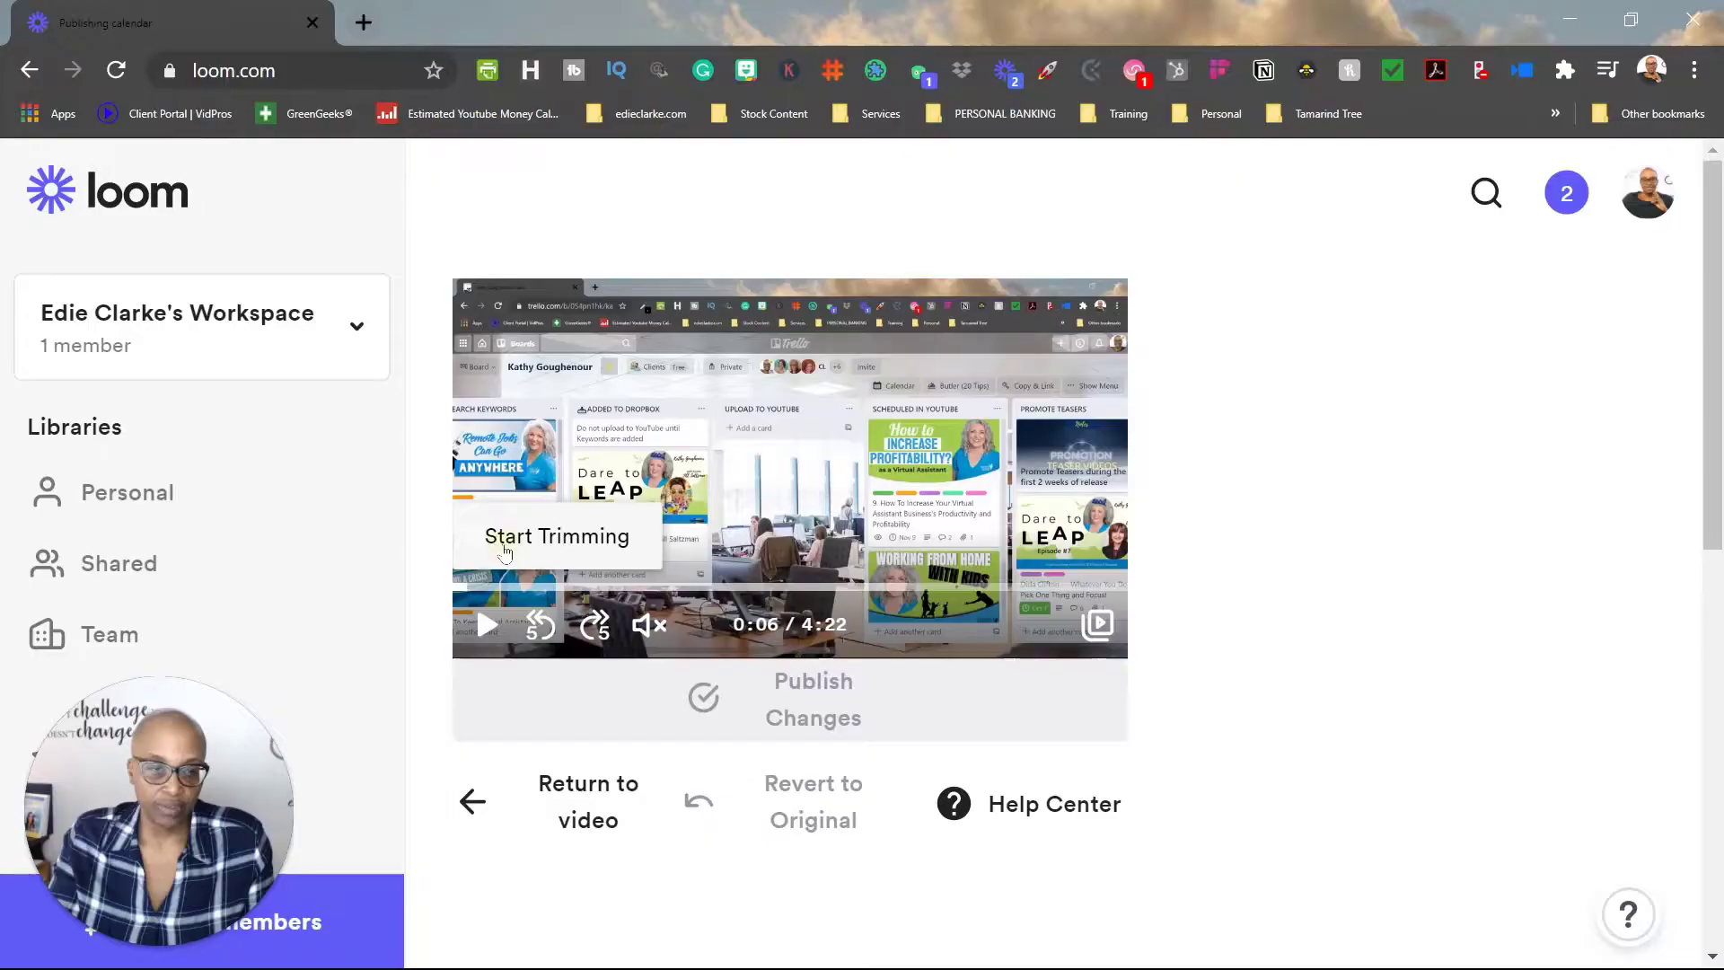
Step: Move the video's trim end point to about 0:55.8 and type 'vIS' as call-to-action text
click(602, 536)
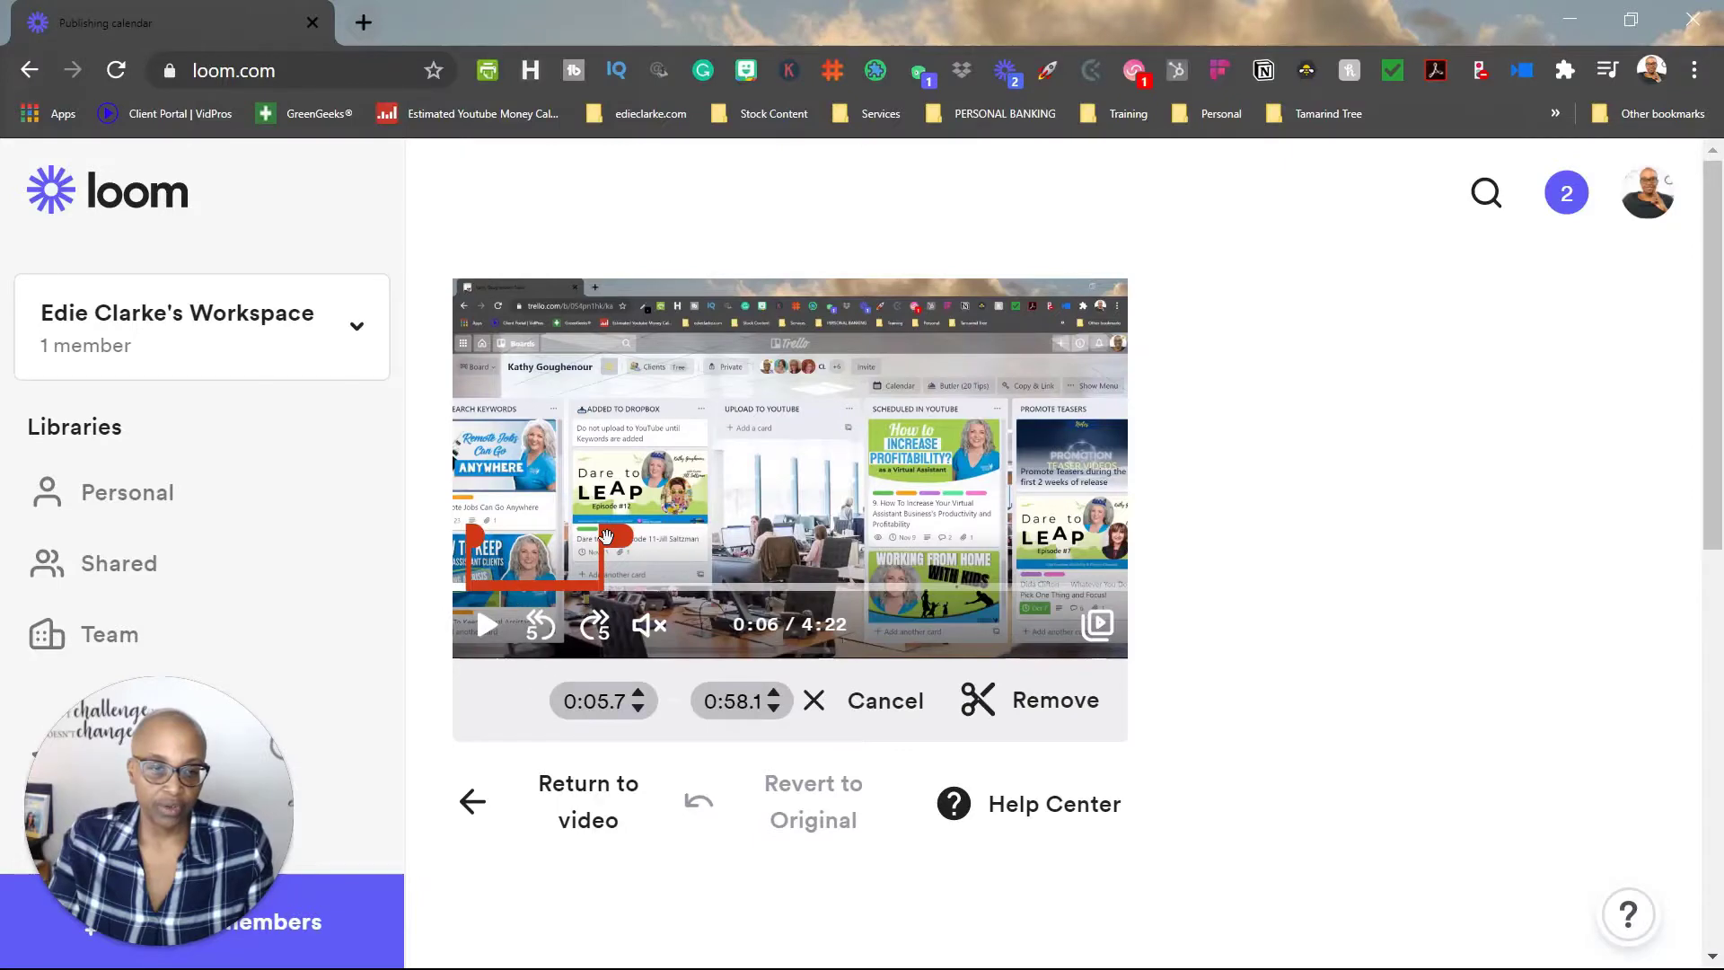
mouse_move(606, 537)
mouse_down()
mouse_move(537, 542)
mouse_move(603, 545)
mouse_up()
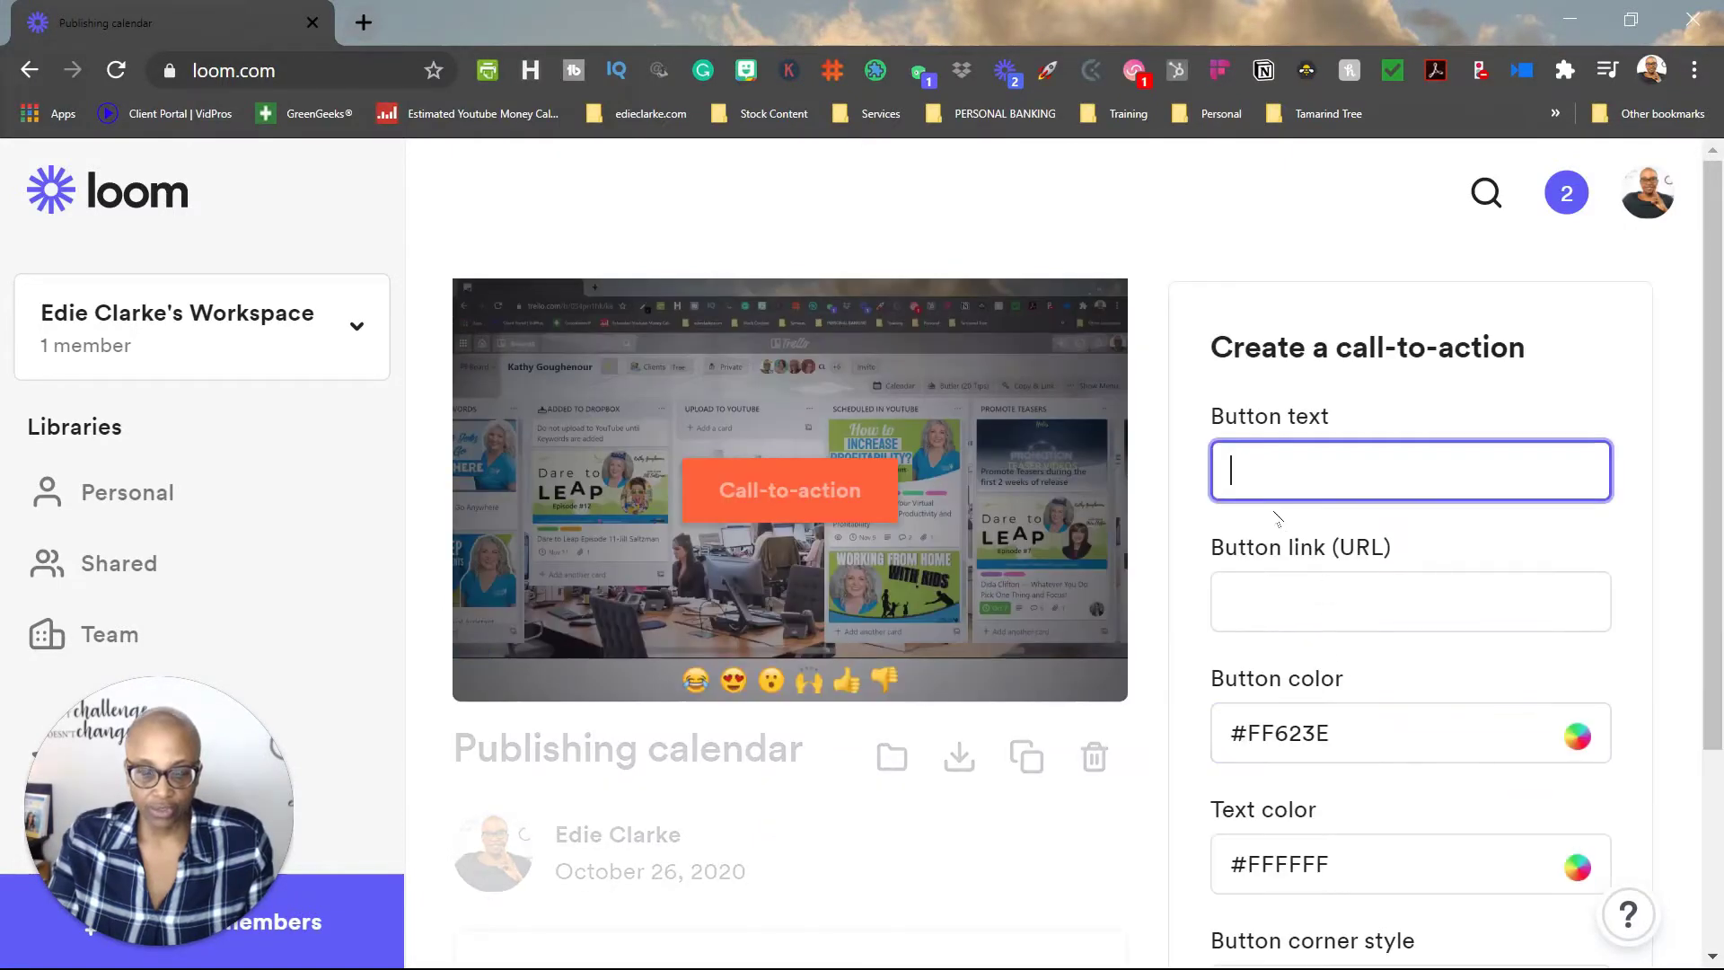
text(vIS)
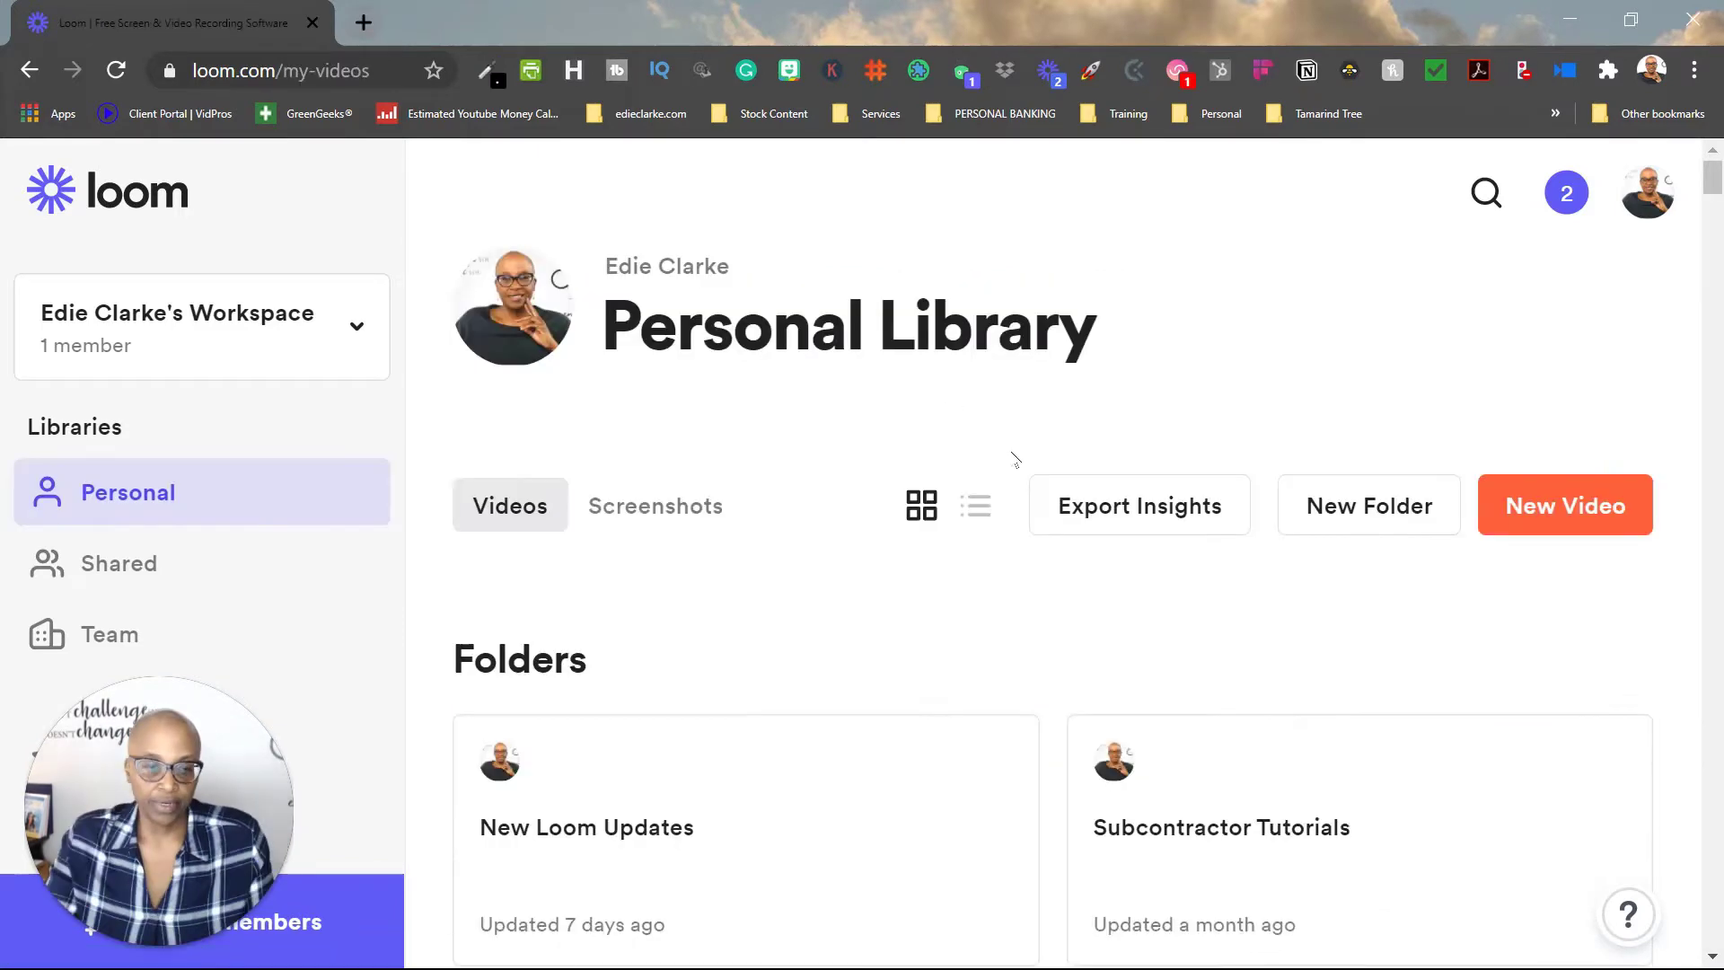
Step: Open the PayPal explanation video's sharing options, then scroll the Pricing page
scroll(943, 444, down, 5)
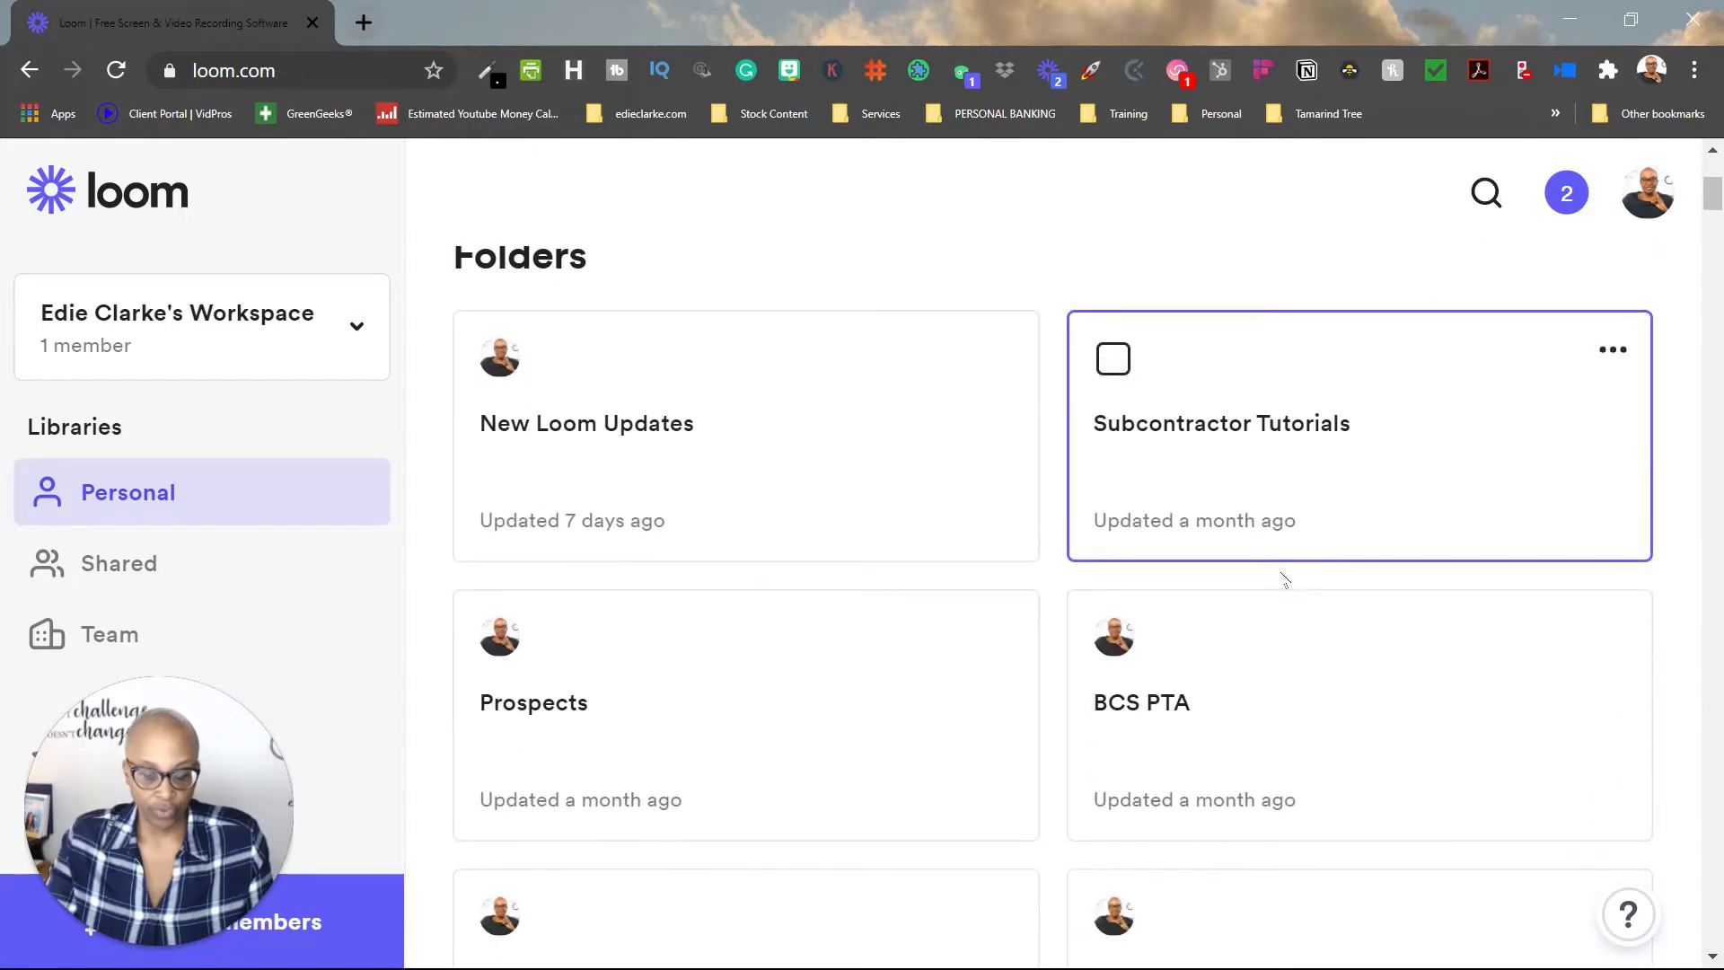
scroll(1204, 603, down, 5)
click(924, 694)
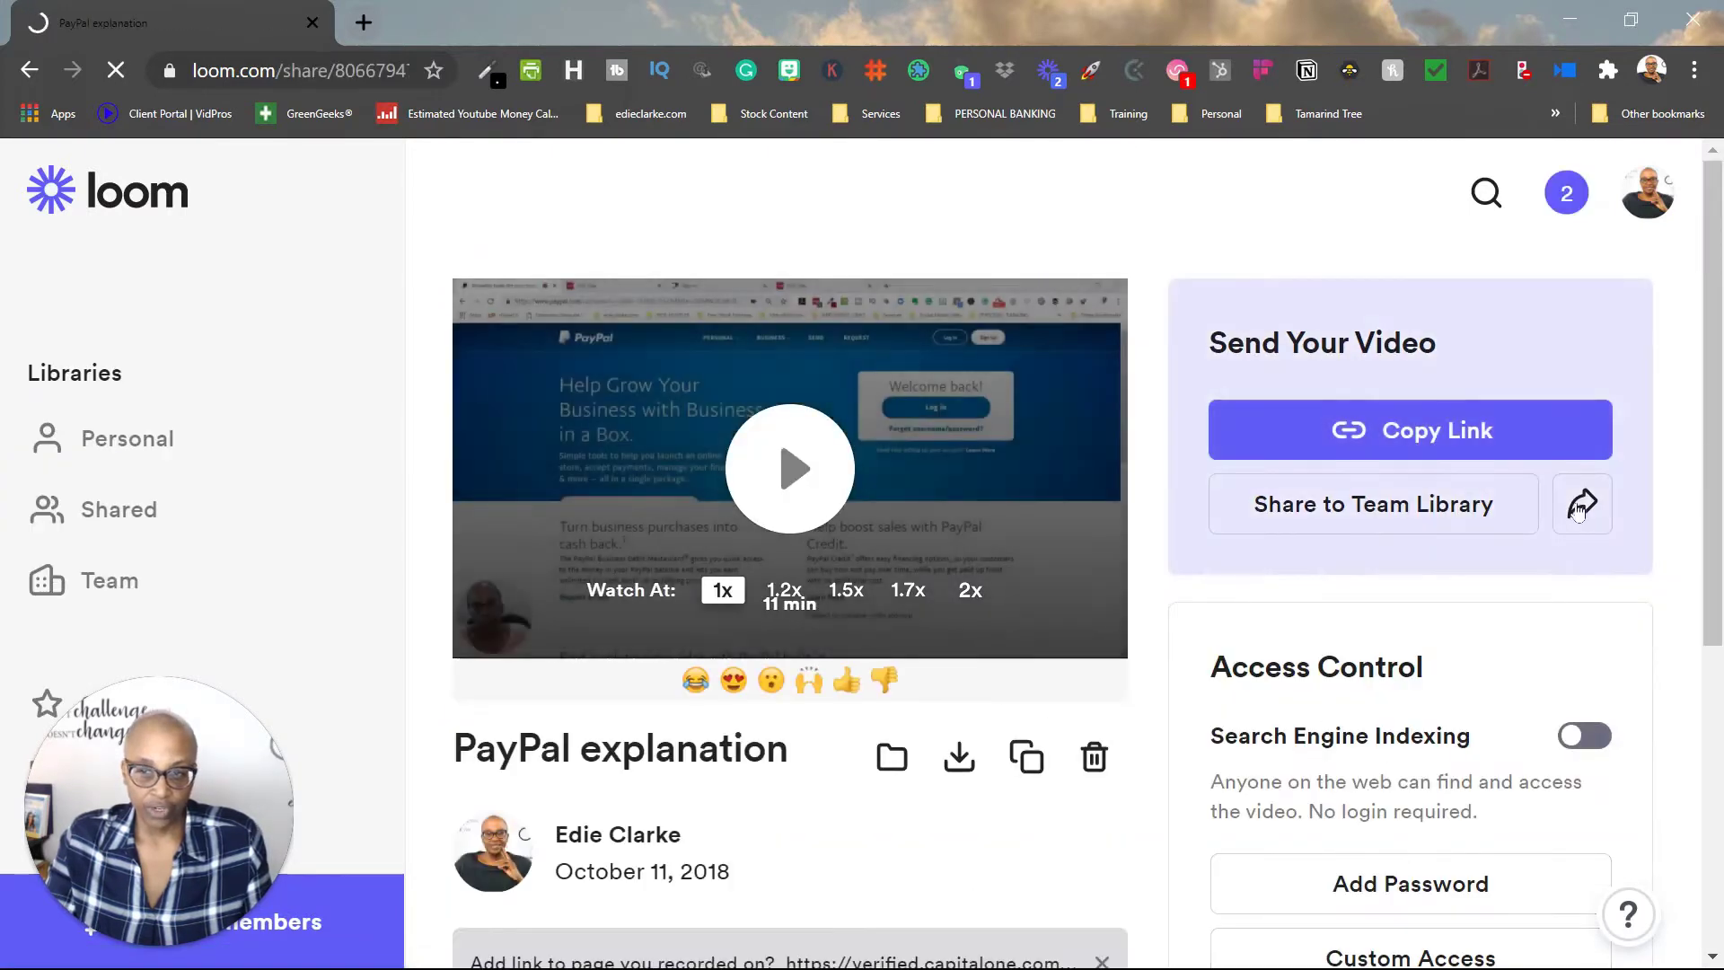
click(1579, 507)
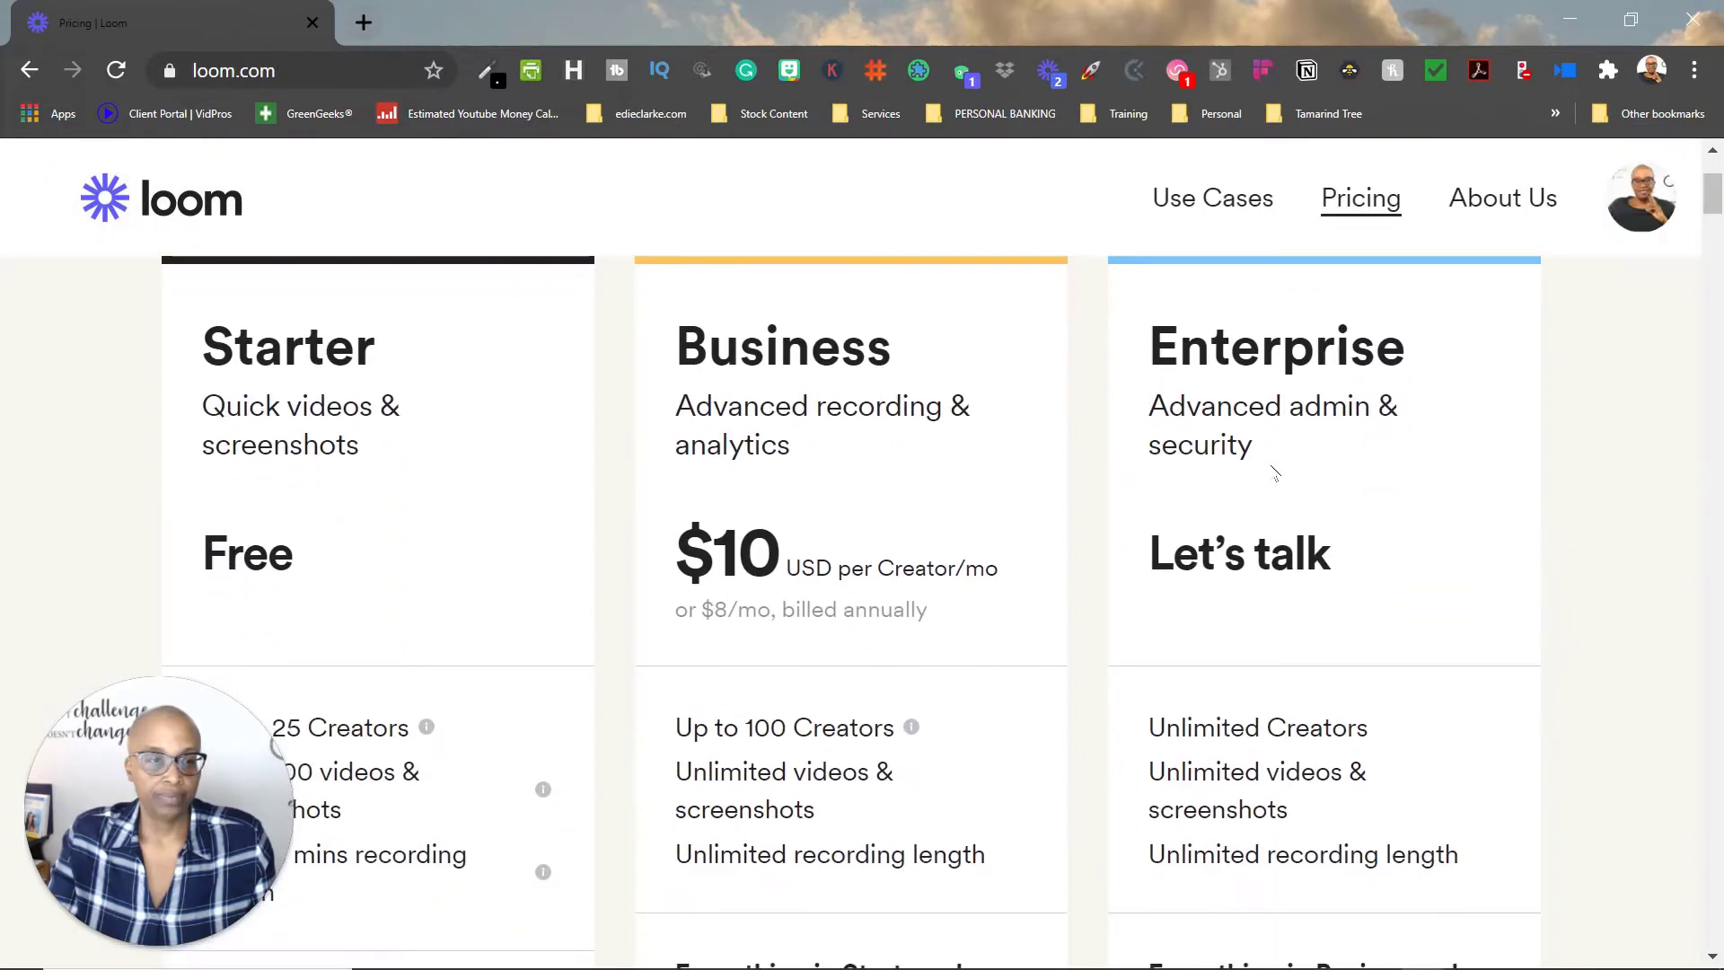
scroll(1273, 471, down, 2)
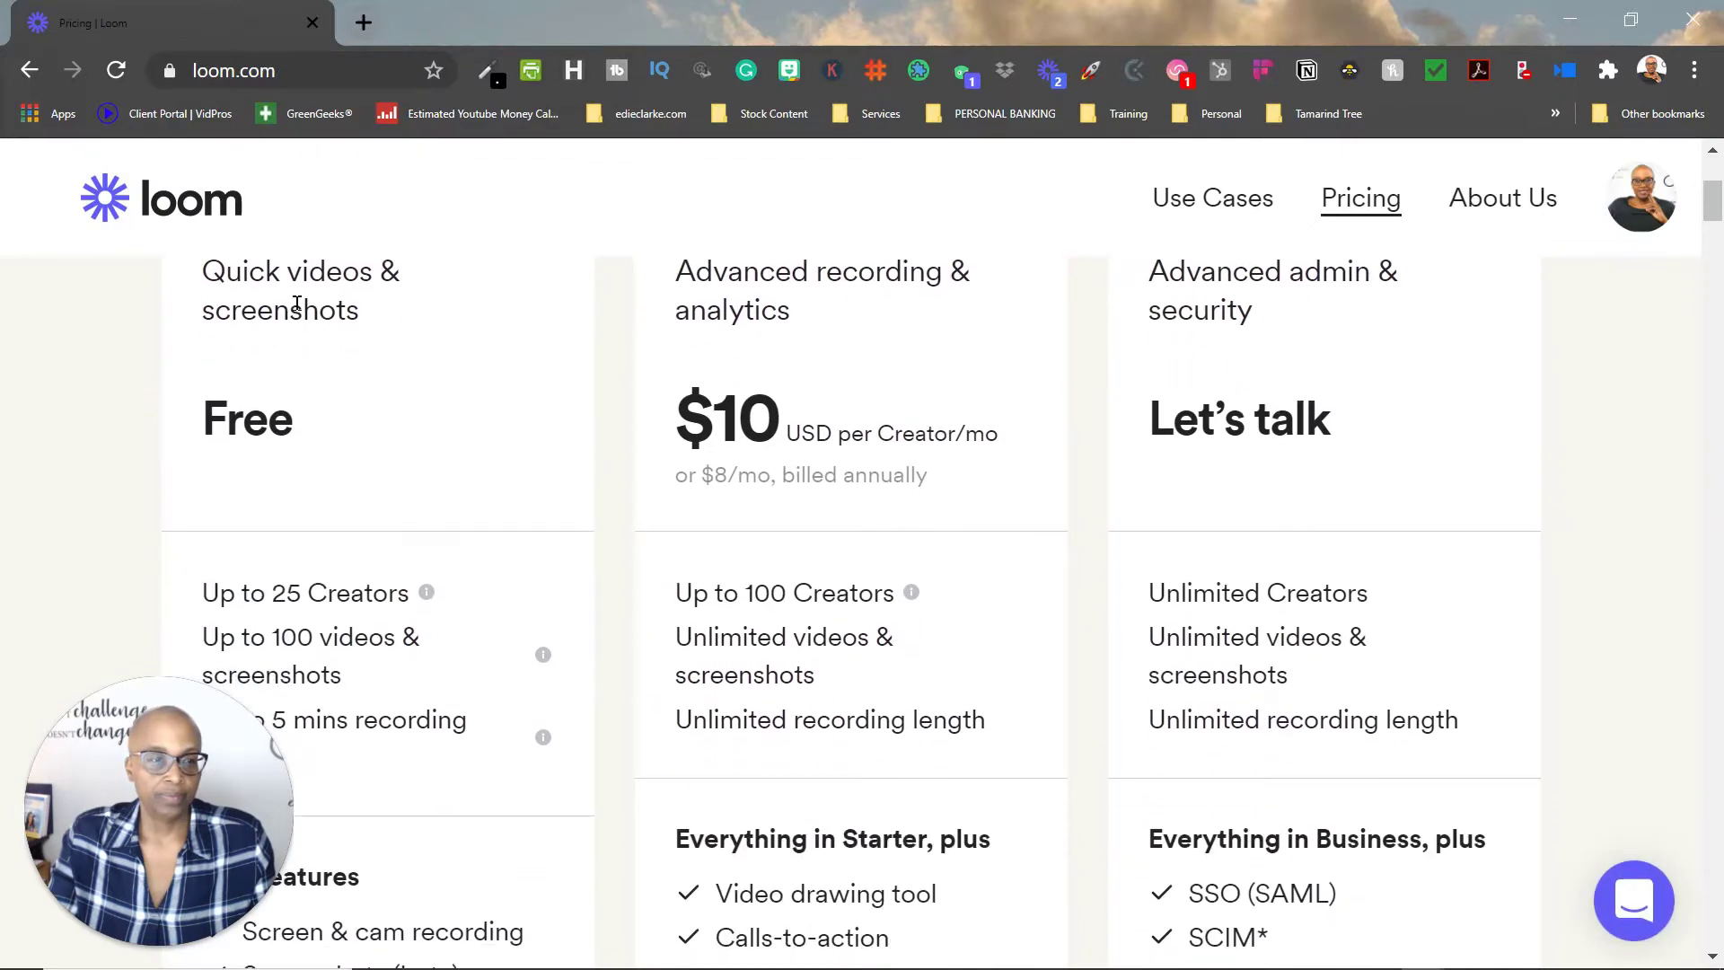
scroll(439, 347, up, 2)
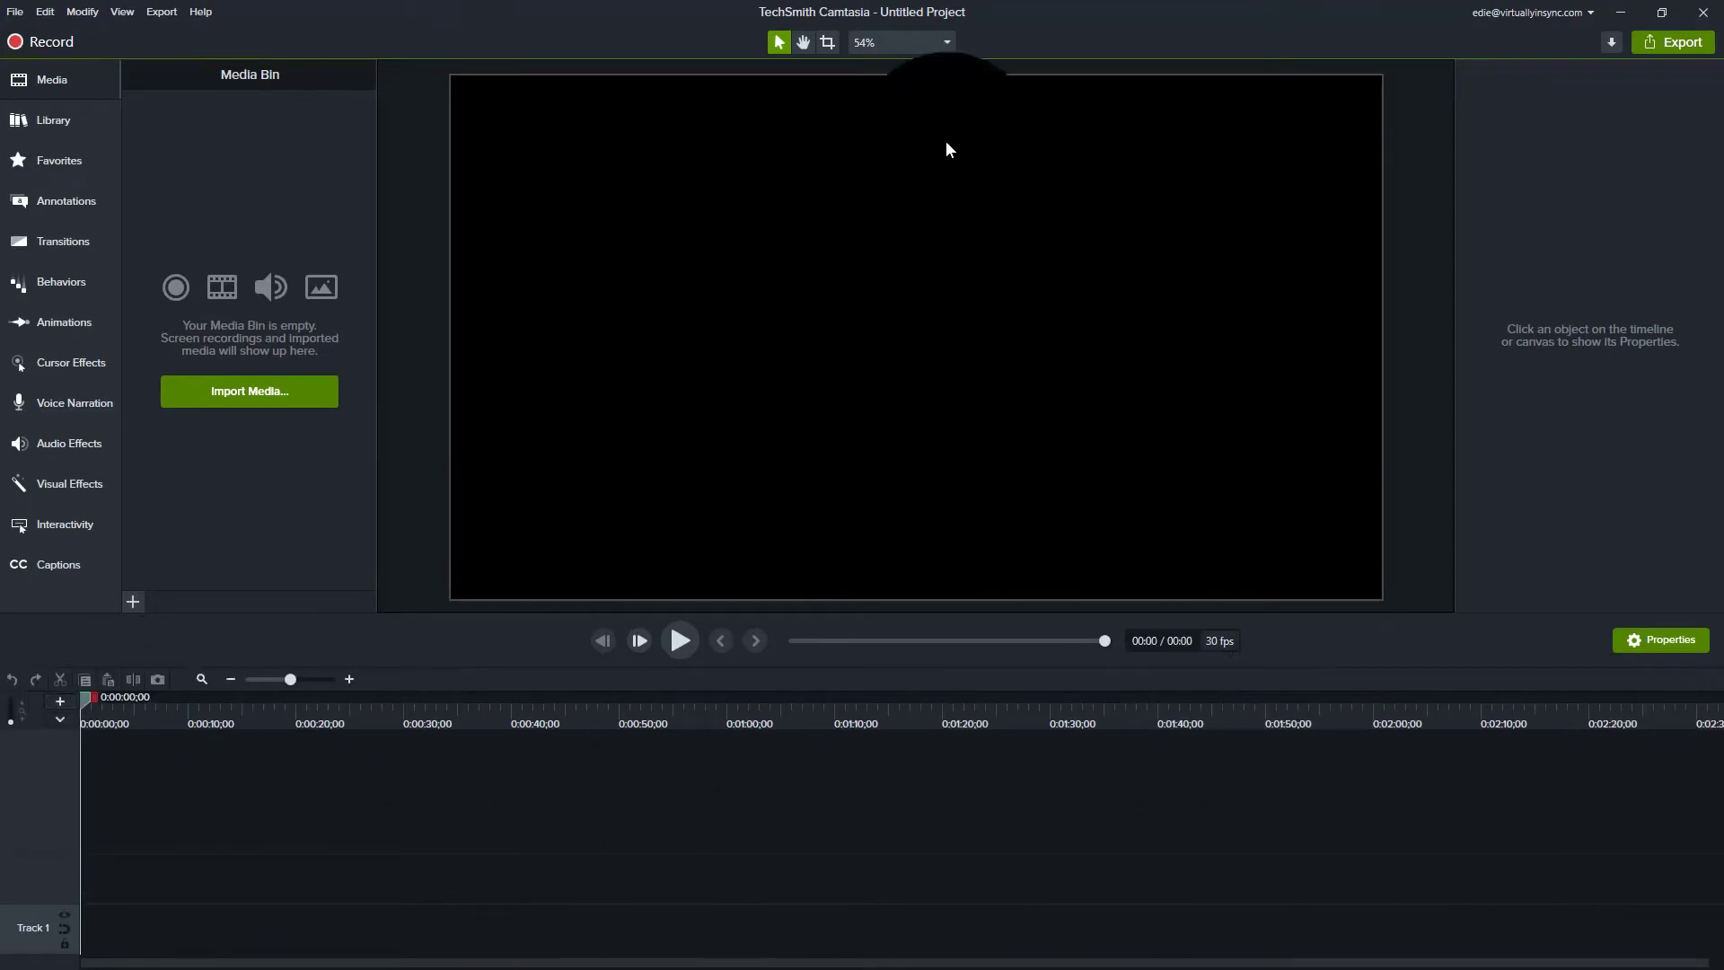
Step: Import the Canva GIF recording into the Camtasia Media Bin
click(232, 391)
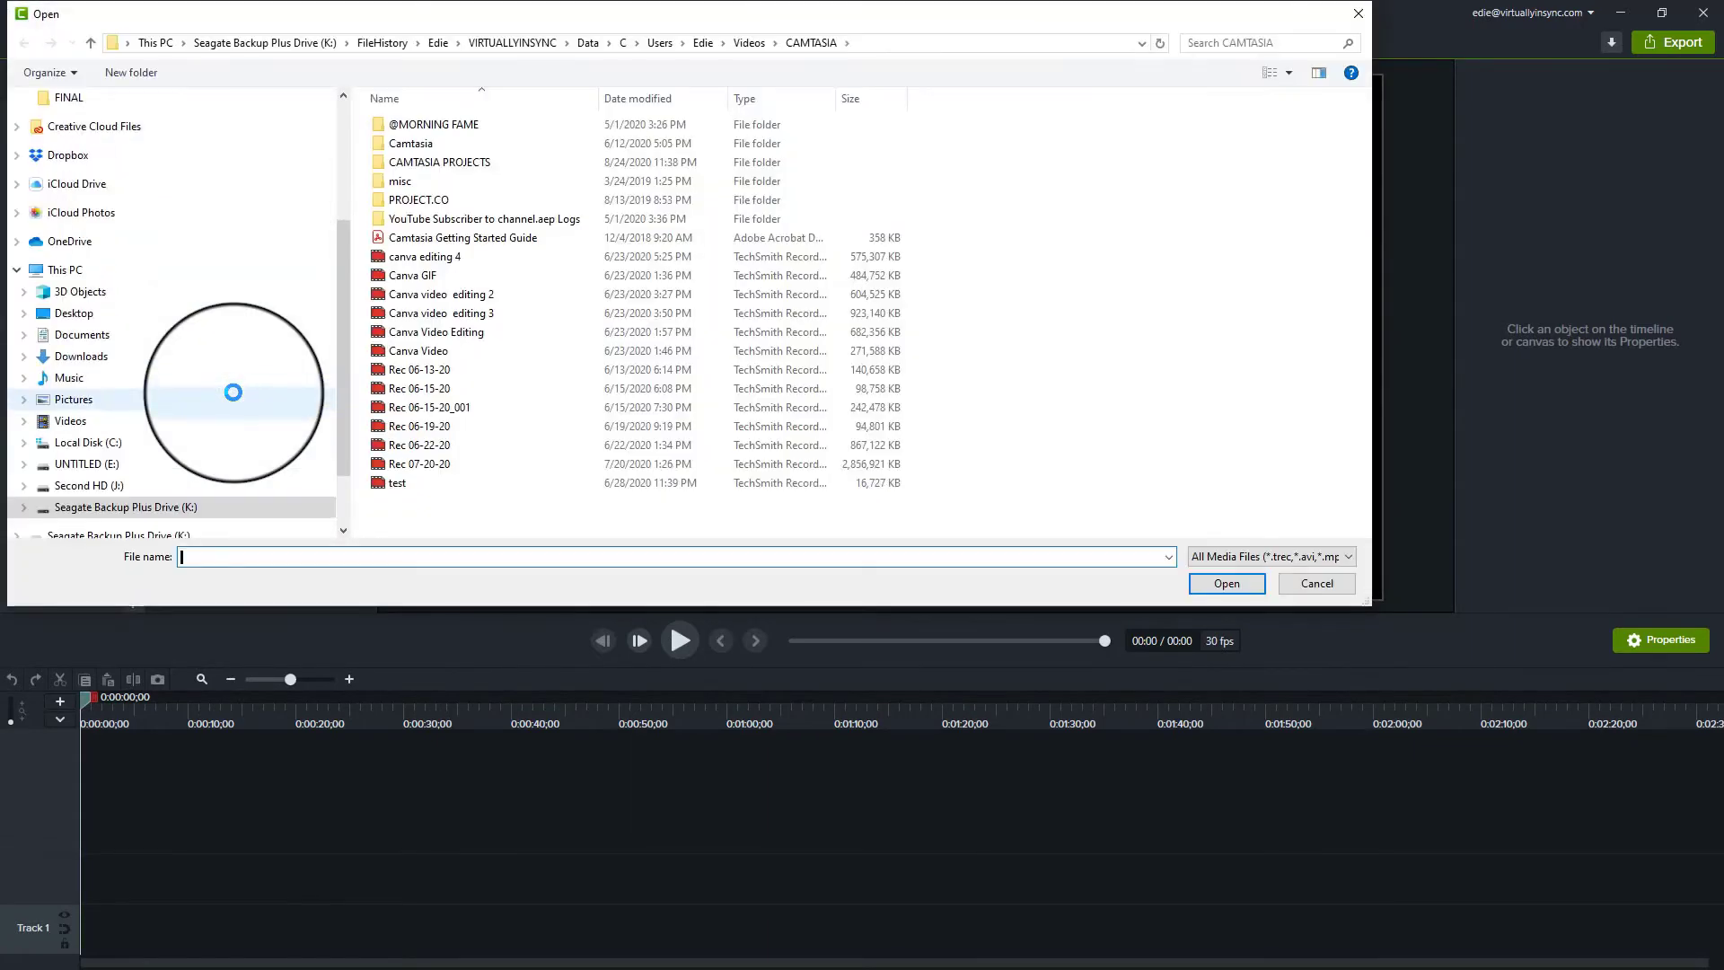
click(400, 275)
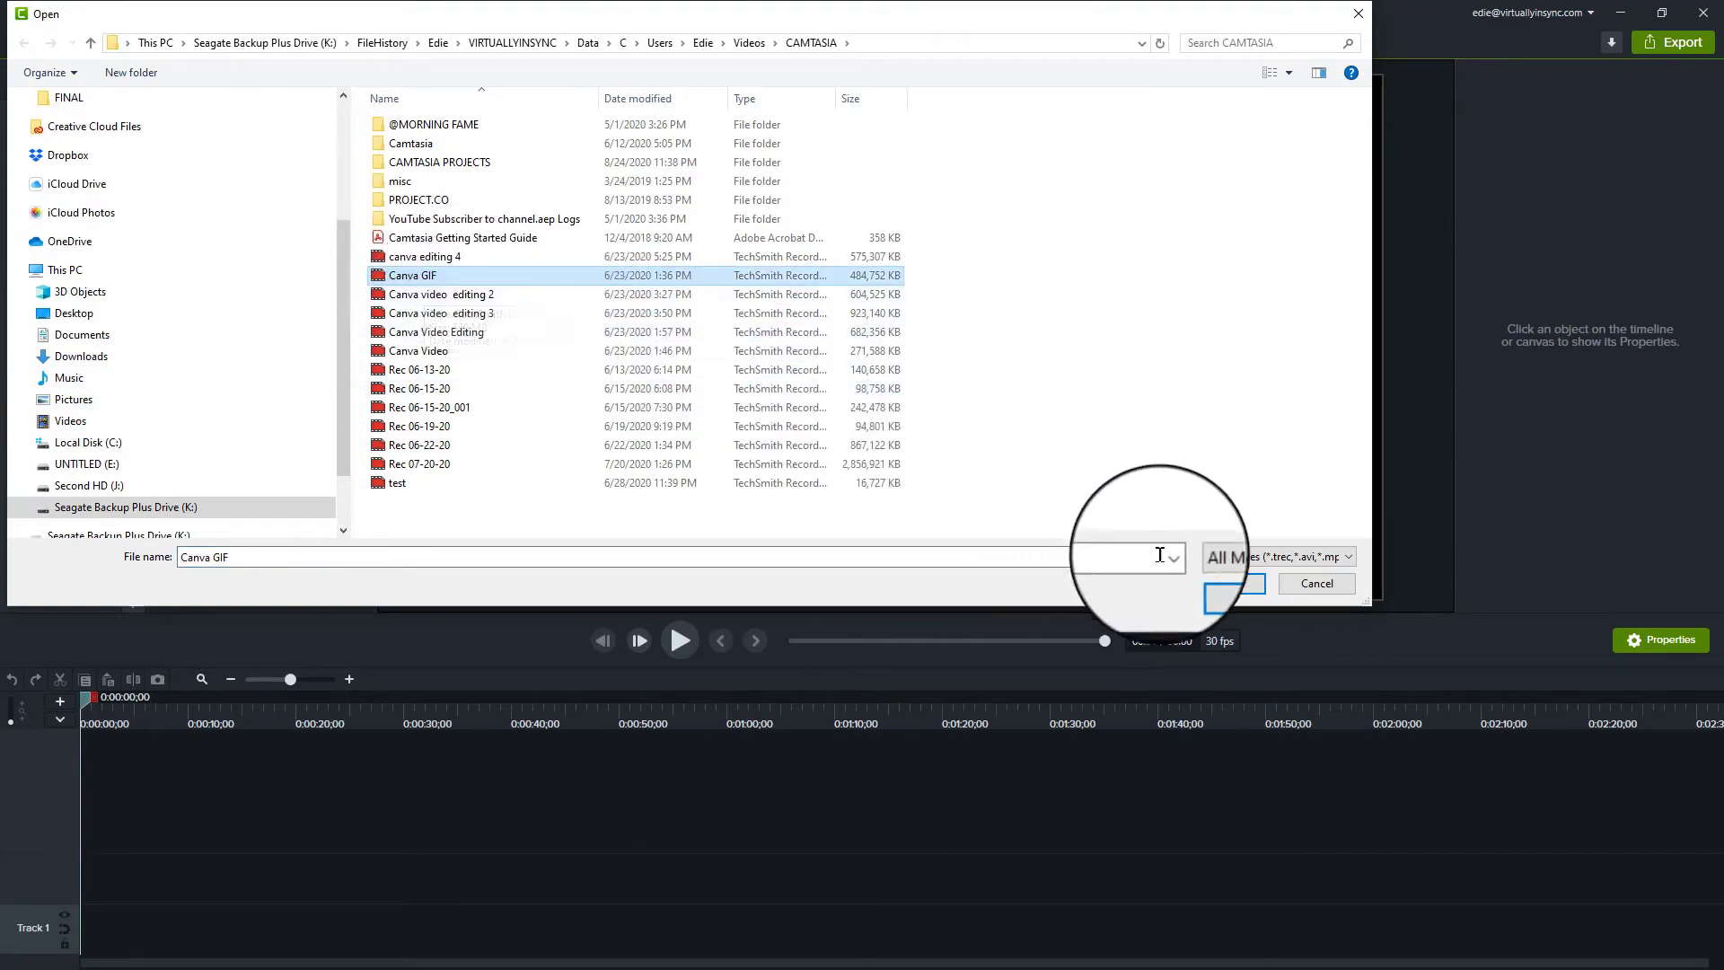
click(1237, 586)
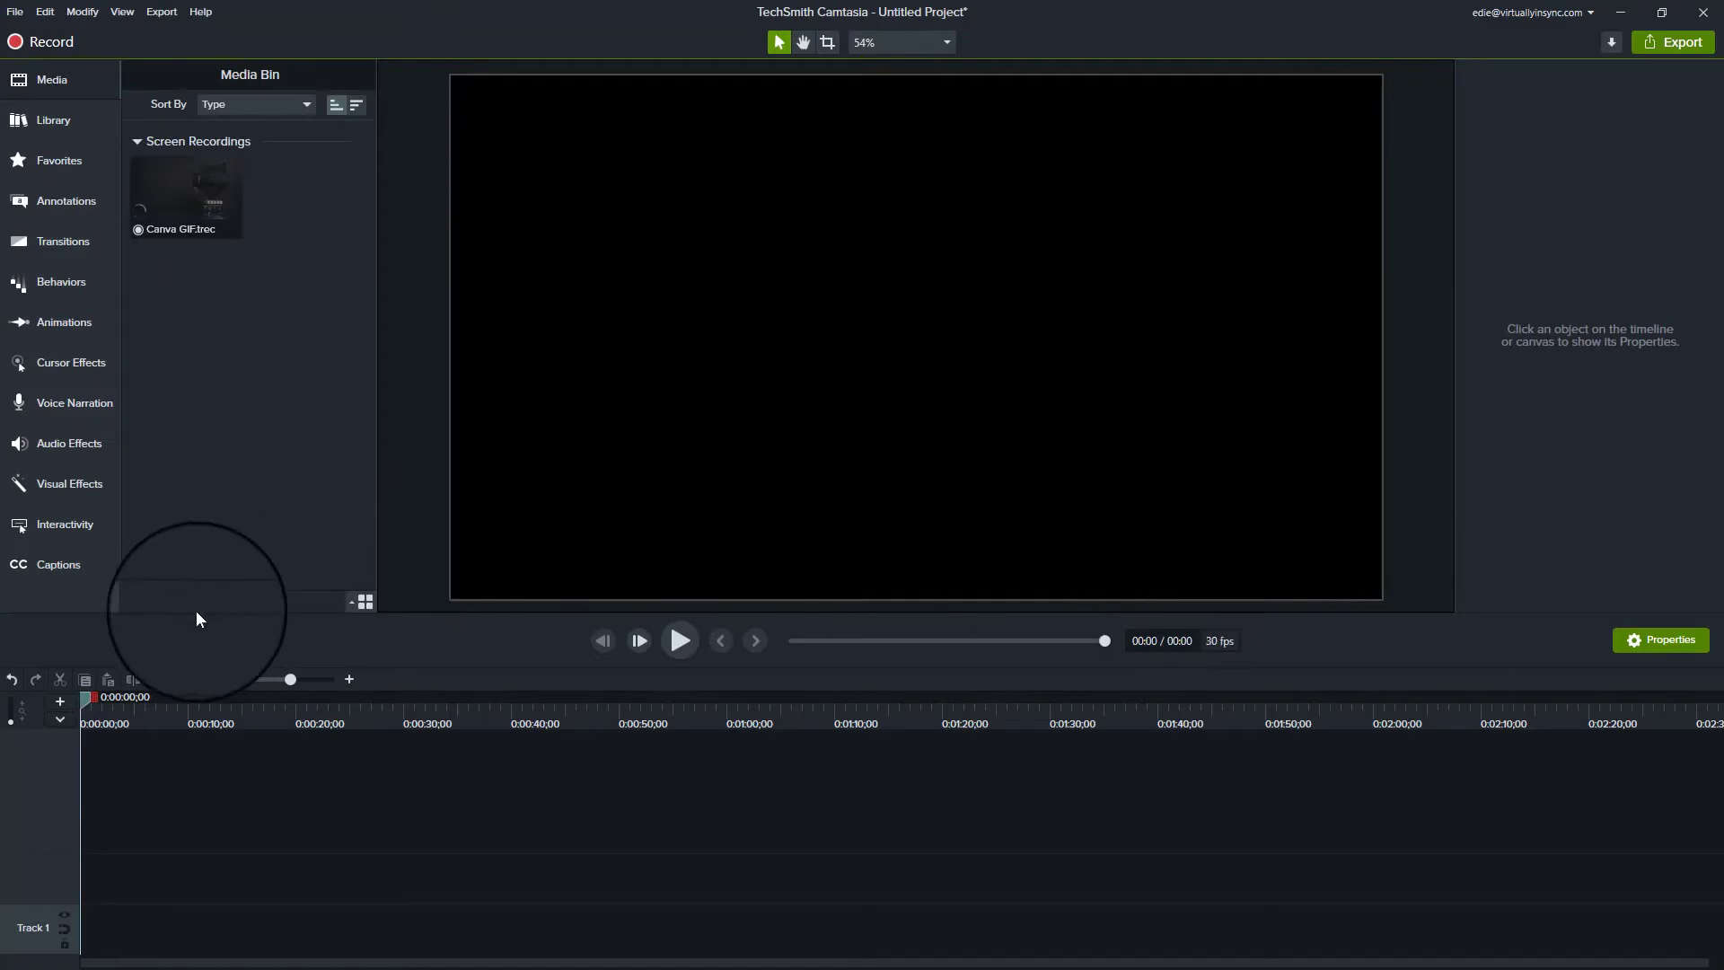
Step: Browse the Camtasia folder for more media, then cancel the import without adding anything
click(128, 600)
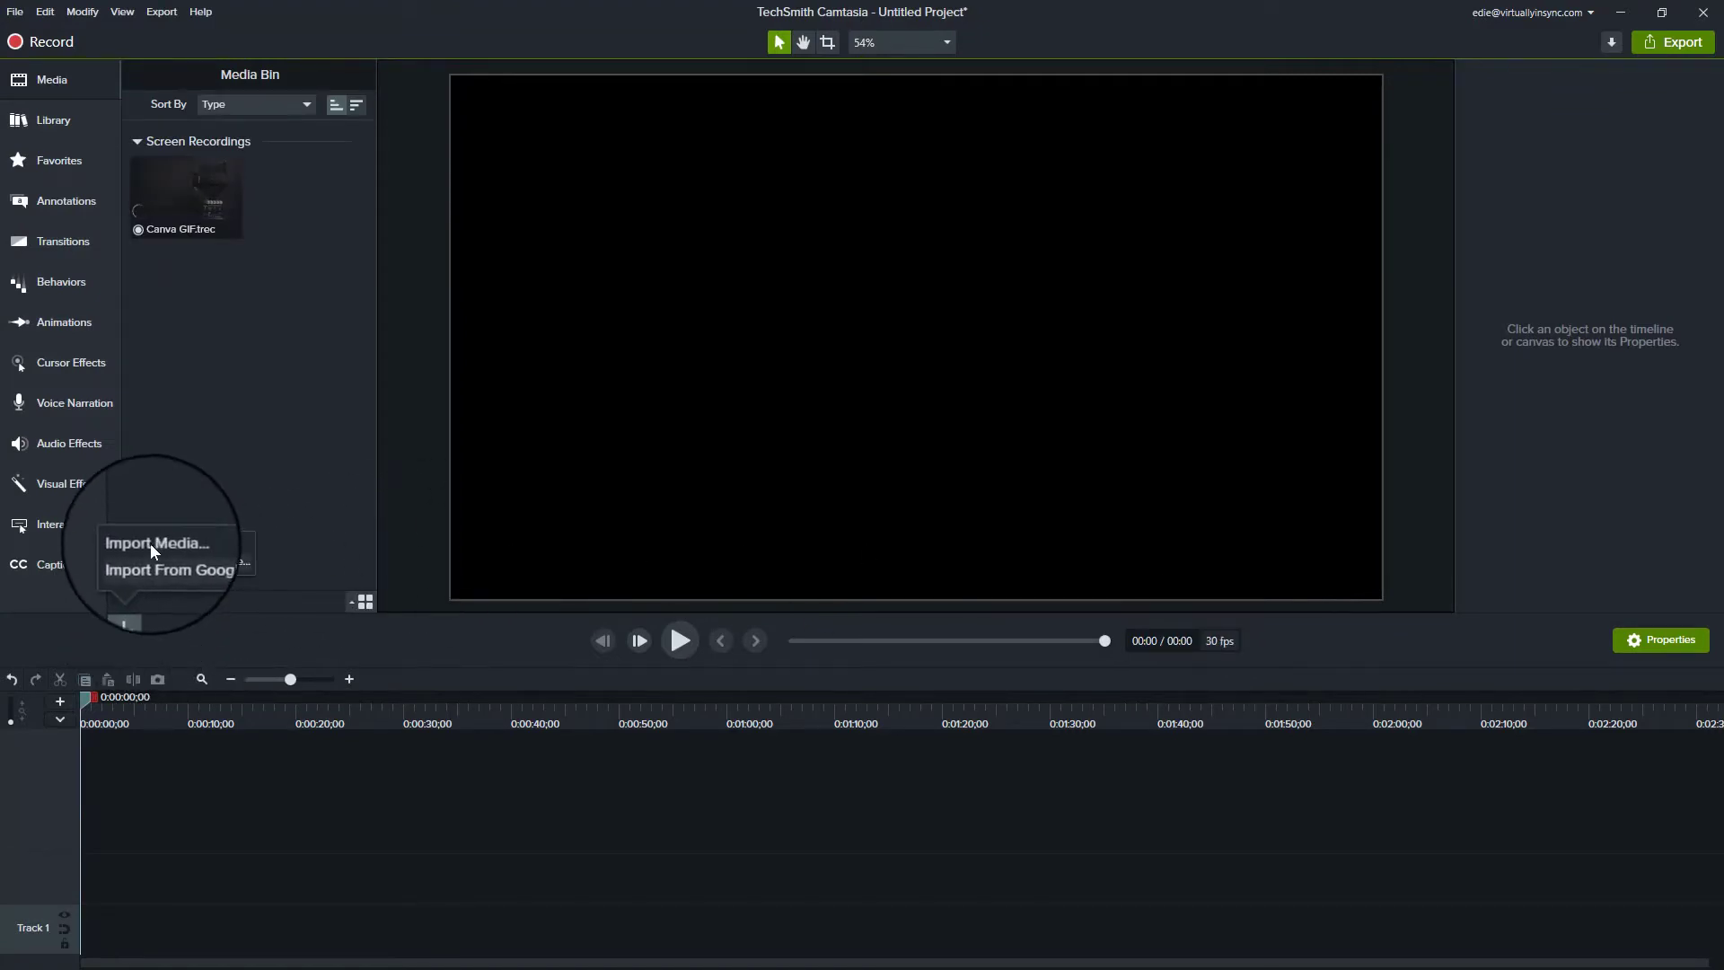
click(151, 542)
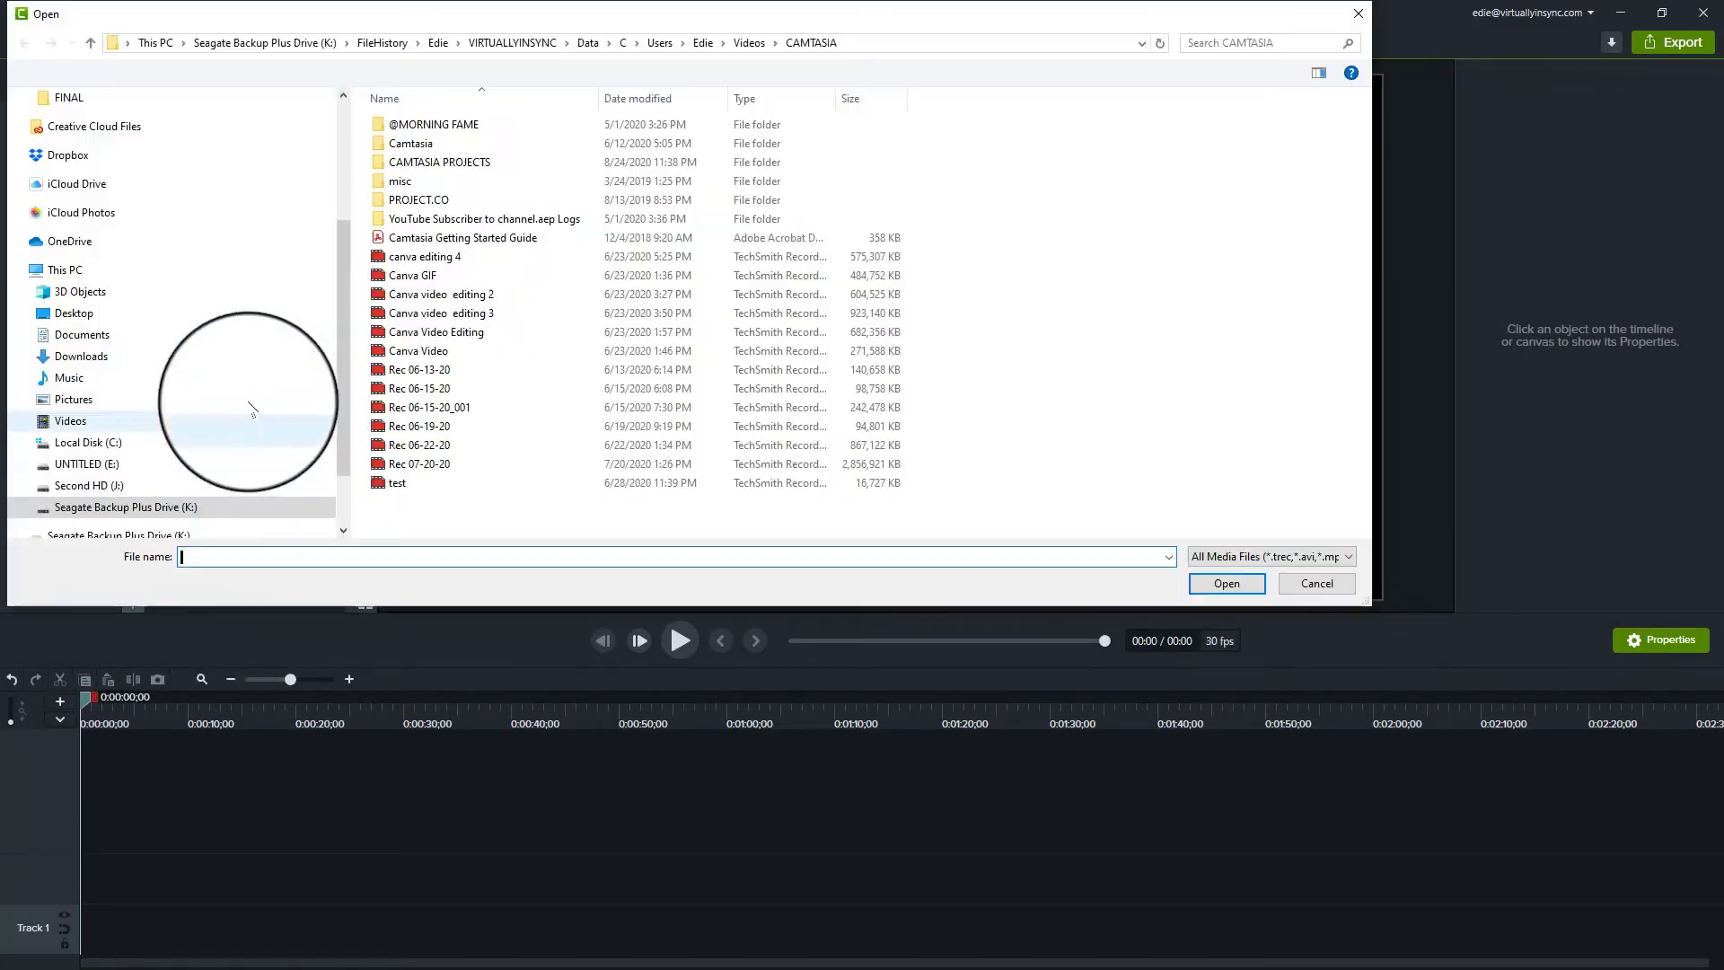
double_click(437, 144)
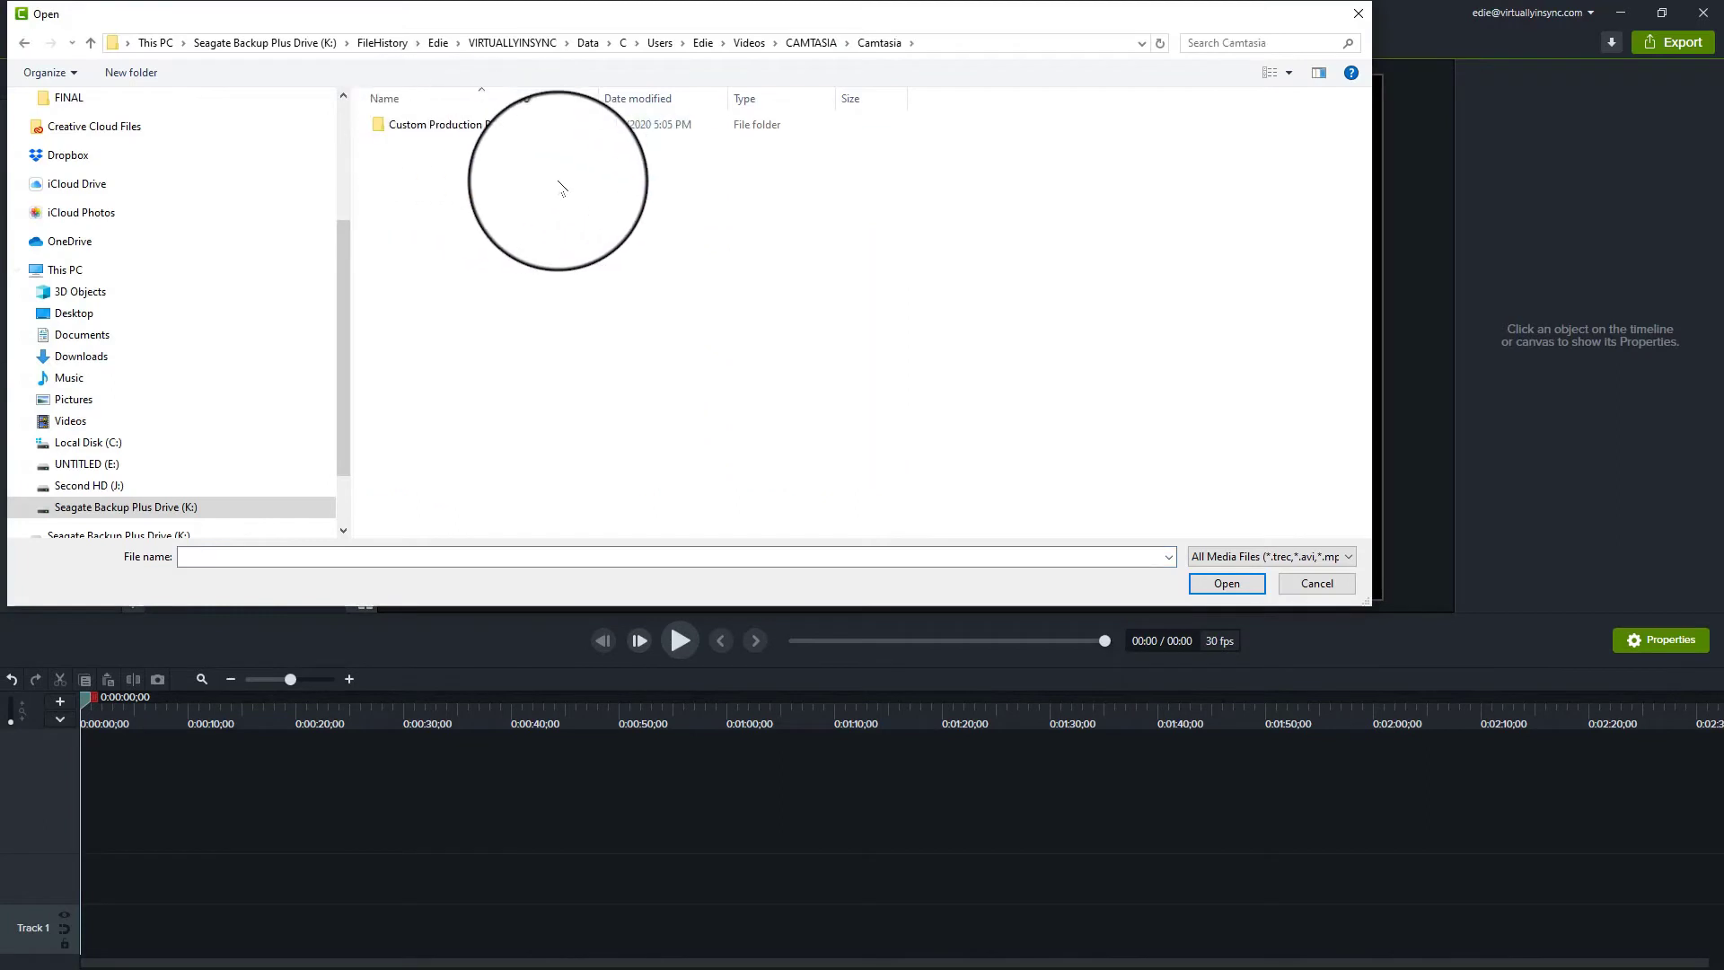
click(816, 47)
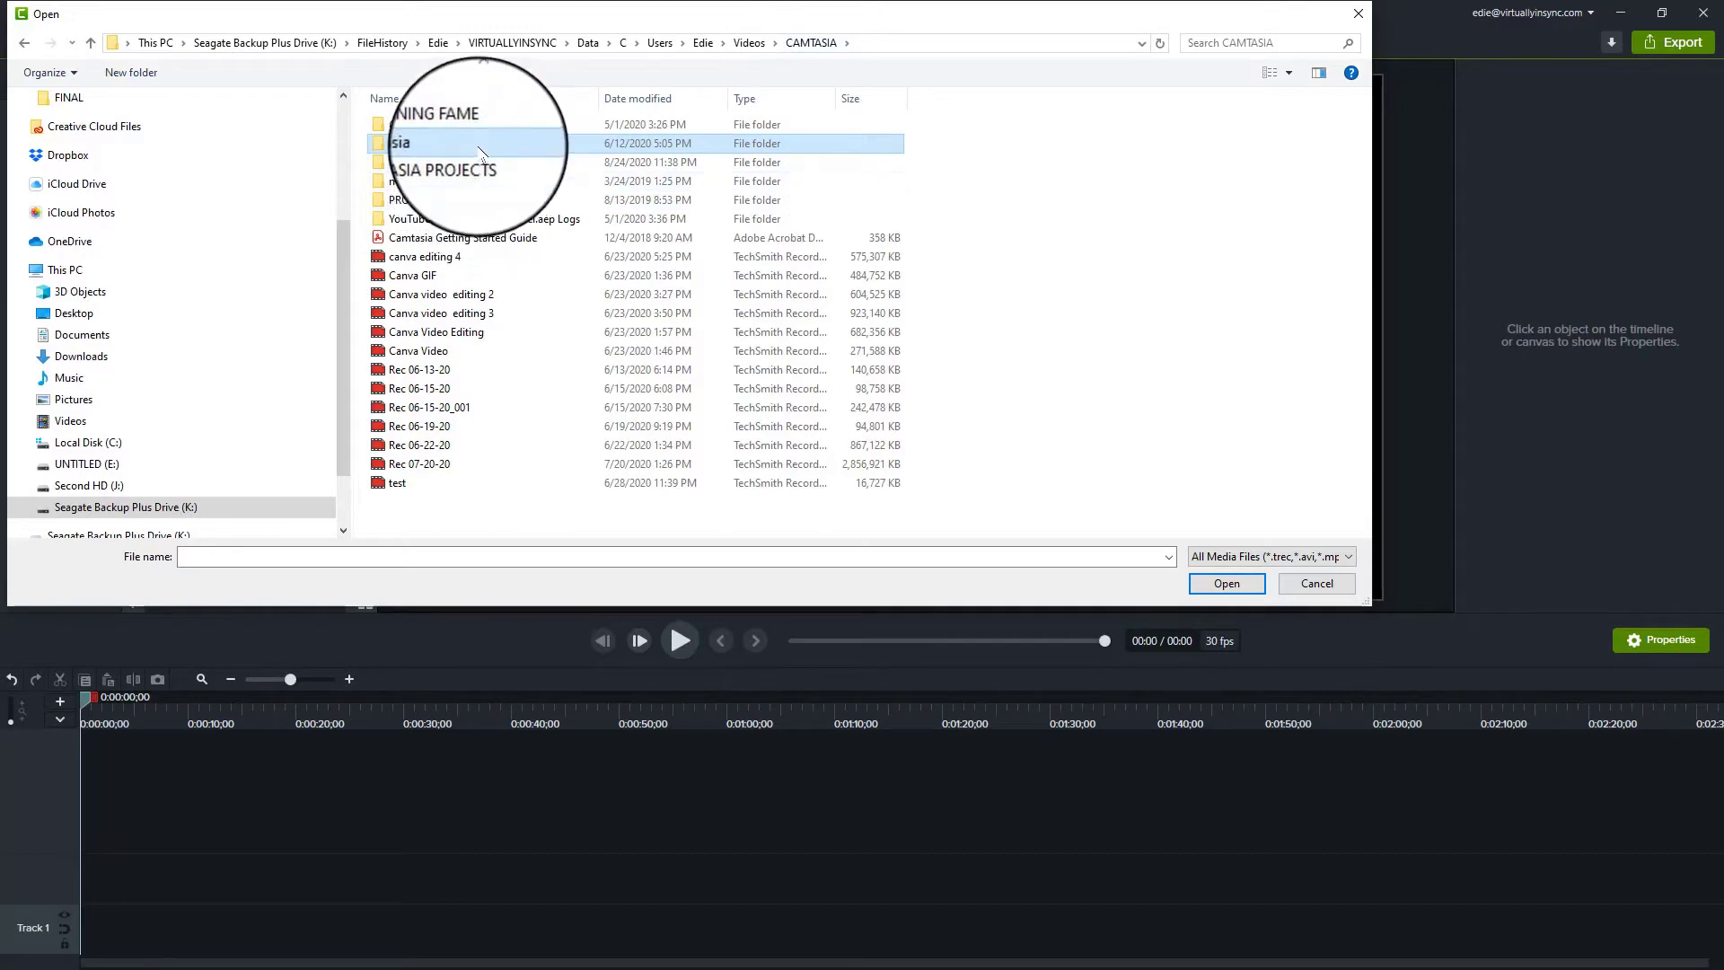
key(Escape)
click(40, 121)
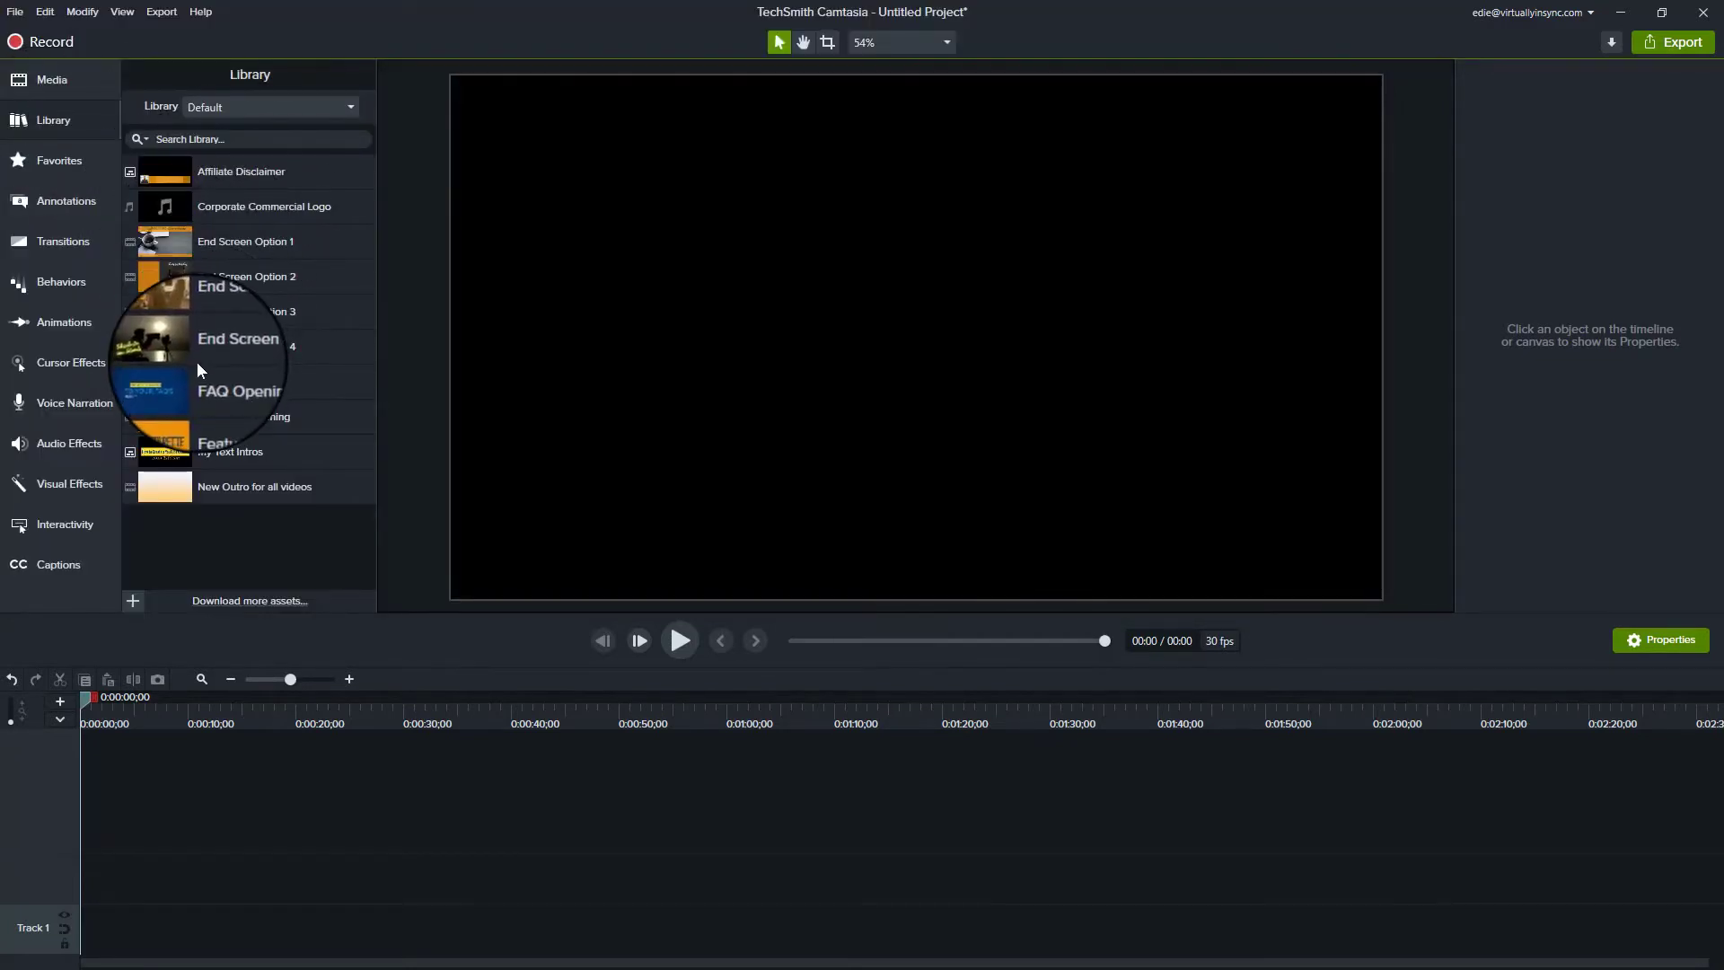
Step: Place the Canva GIF recording on the timeline and trim it at 0:00:25;12
click(56, 80)
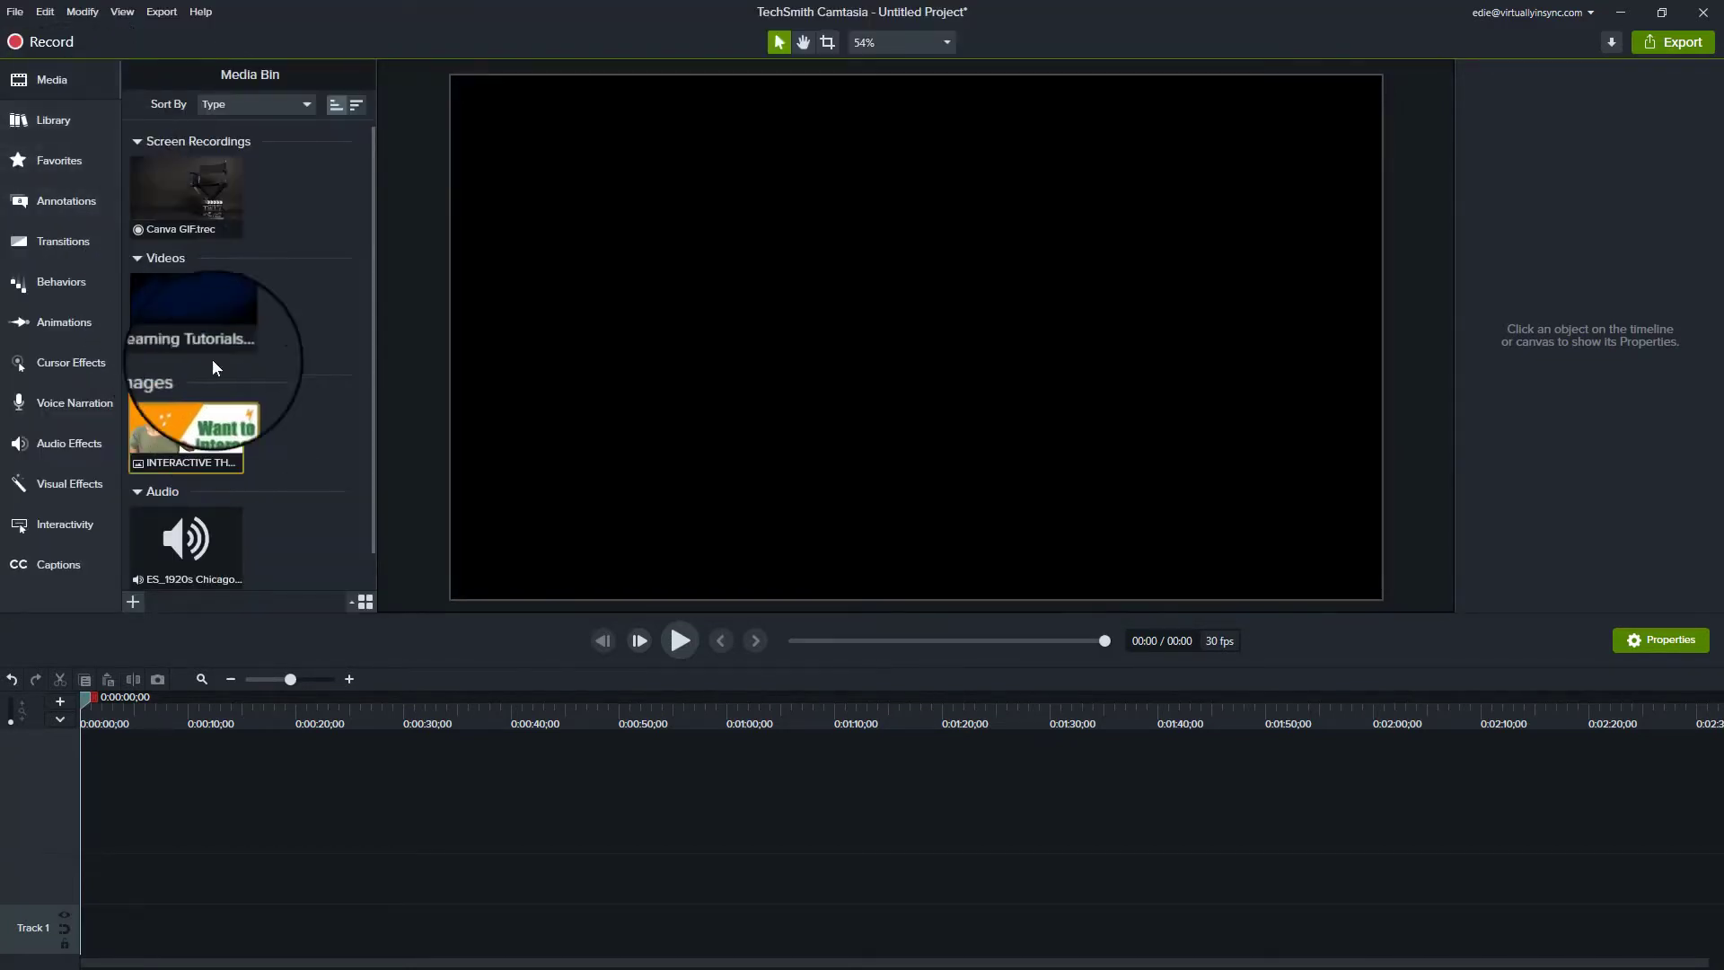
drag(185, 200, 127, 936)
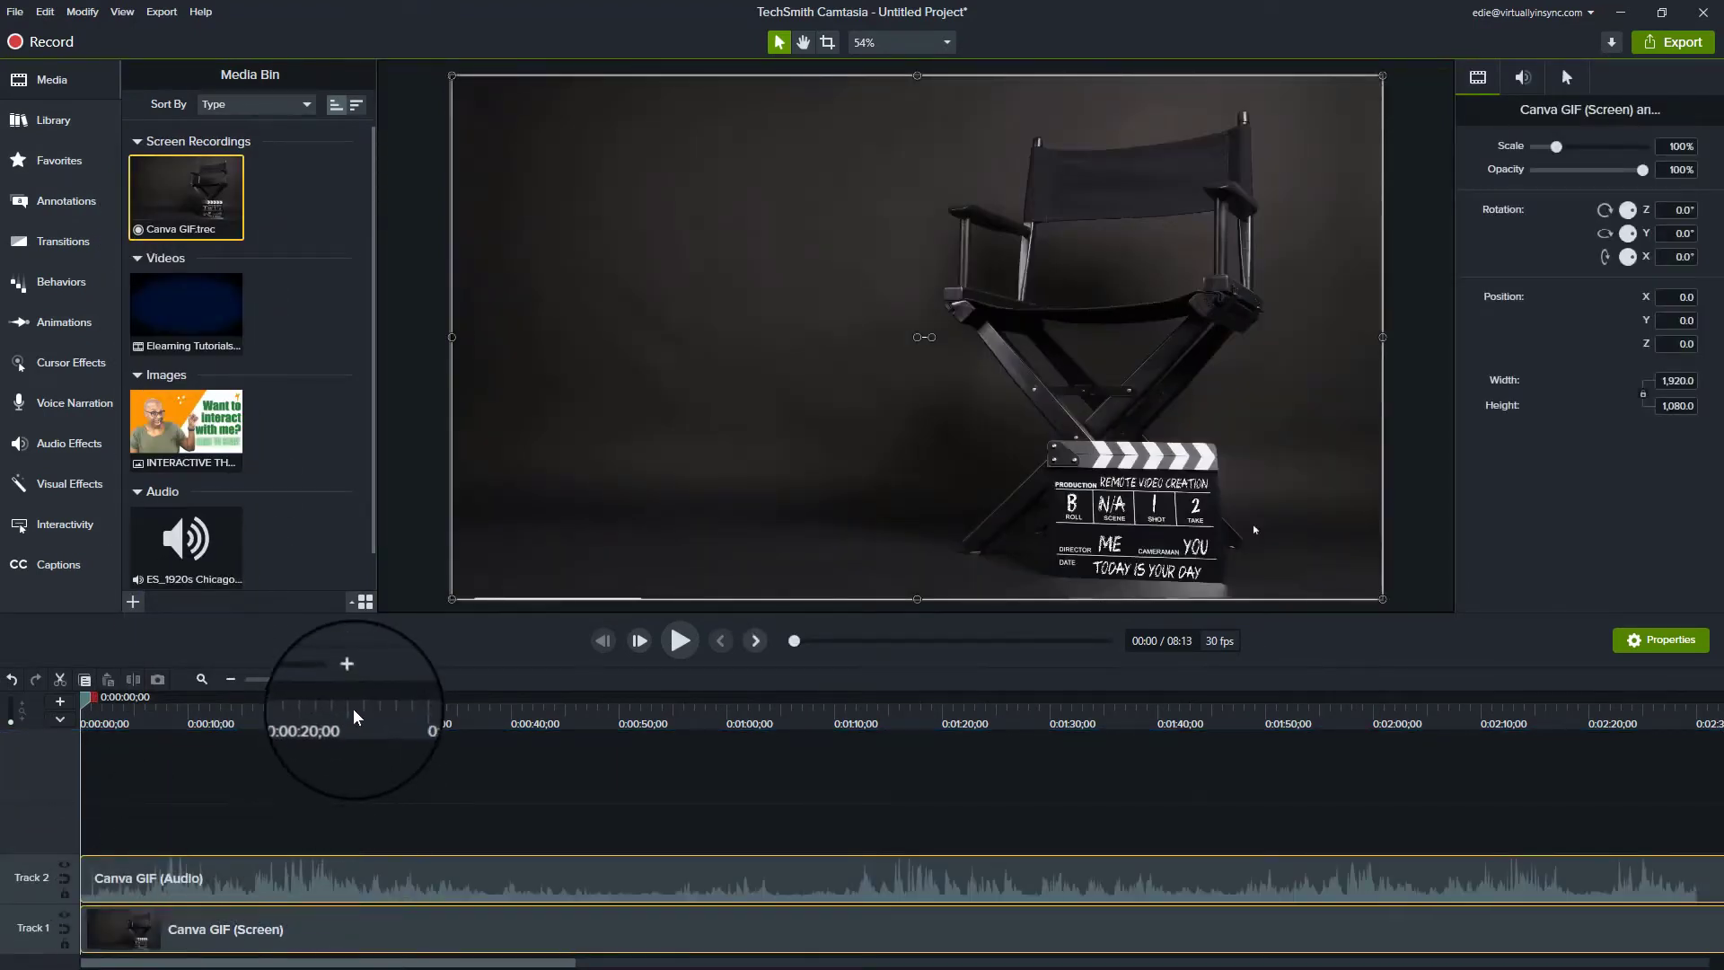
click(353, 709)
click(139, 682)
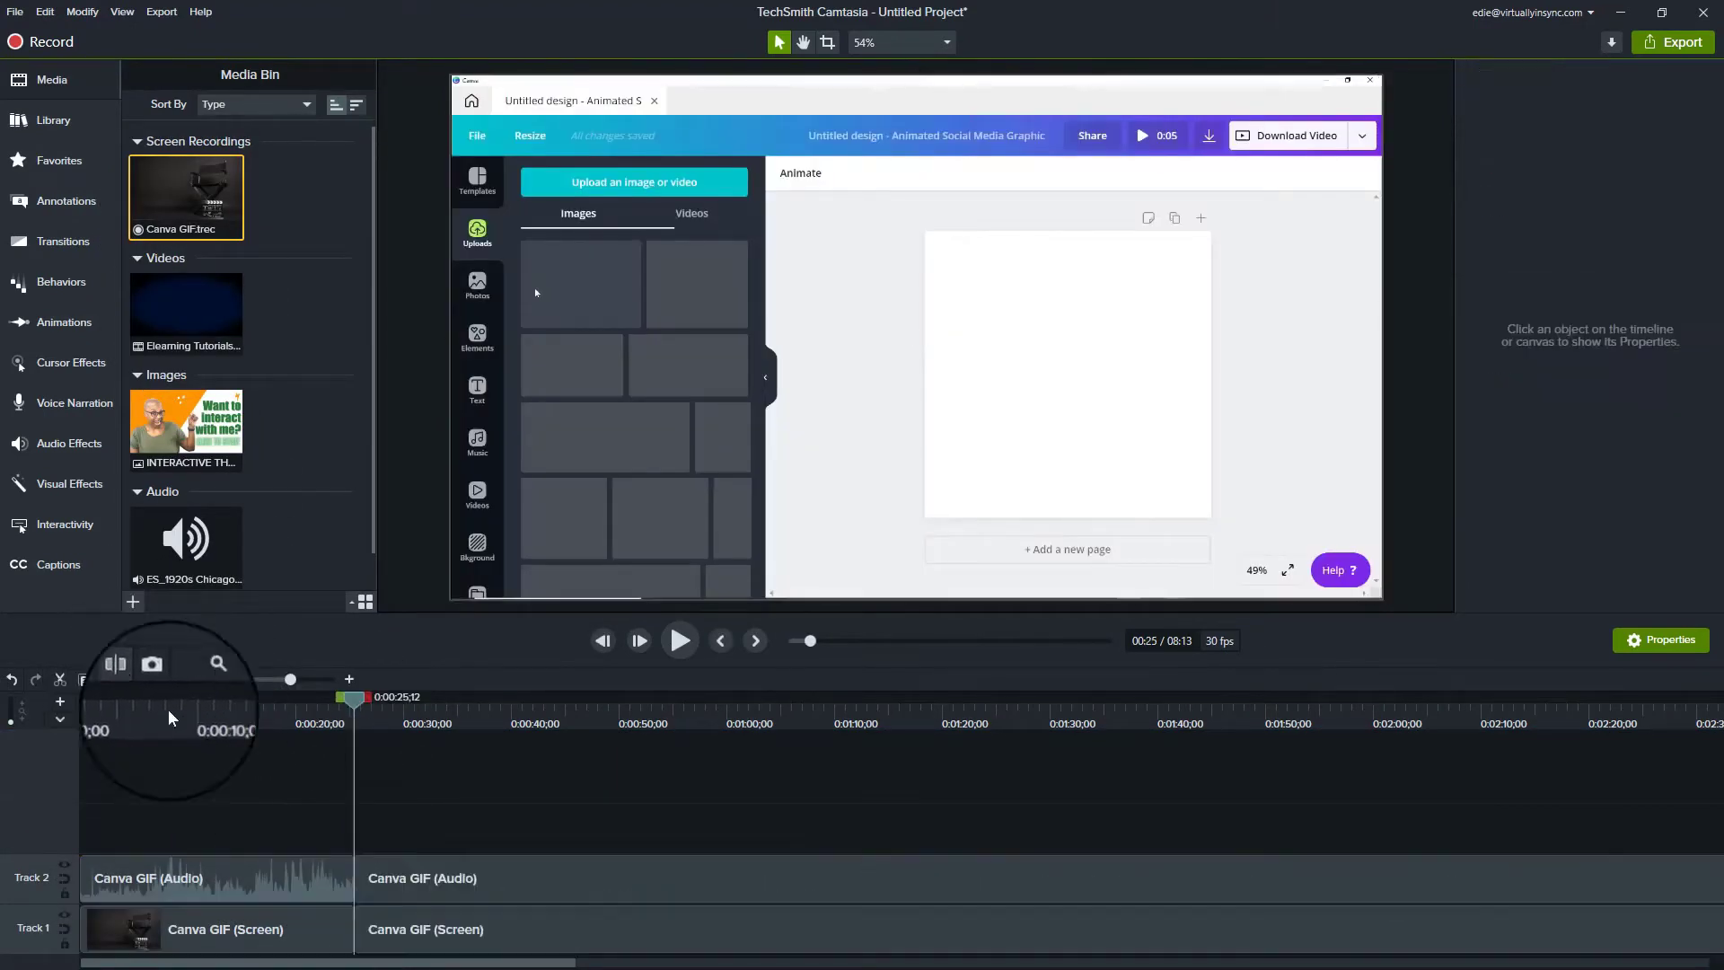
key(Delete)
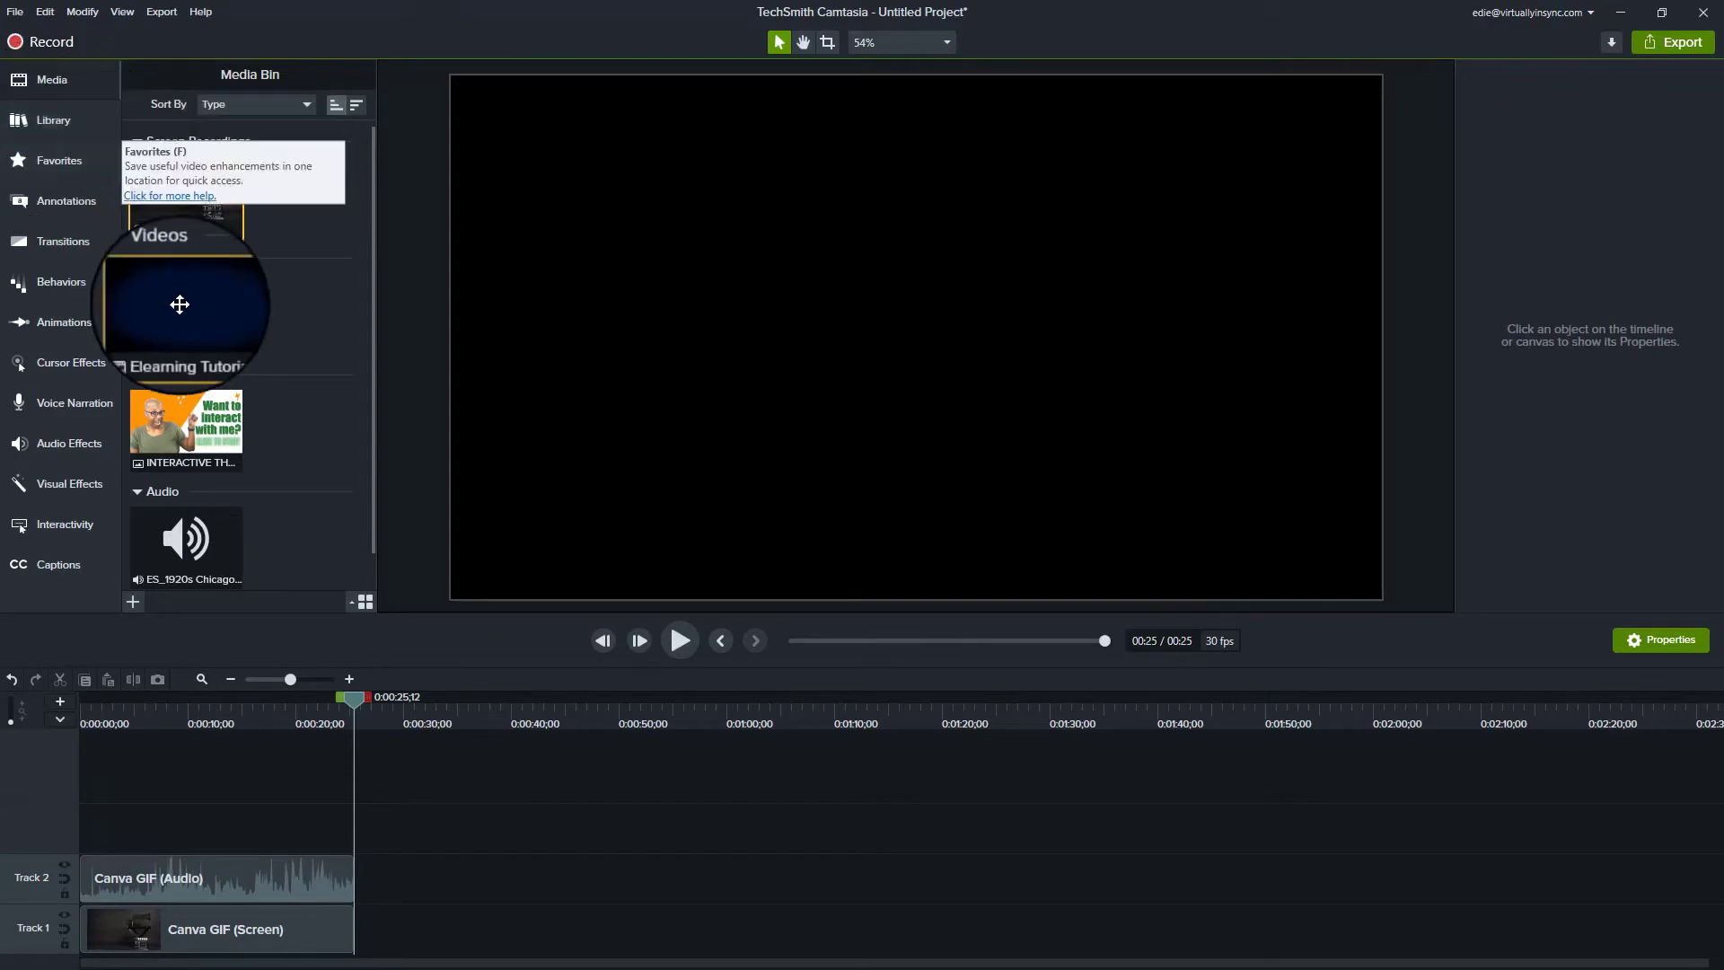
Step: Add the INTERACTIVE thumbnail image on Track 3 and the ES_1920s Chicago 1 audio on Track 4
mouse_move(188, 317)
drag(186, 424, 164, 820)
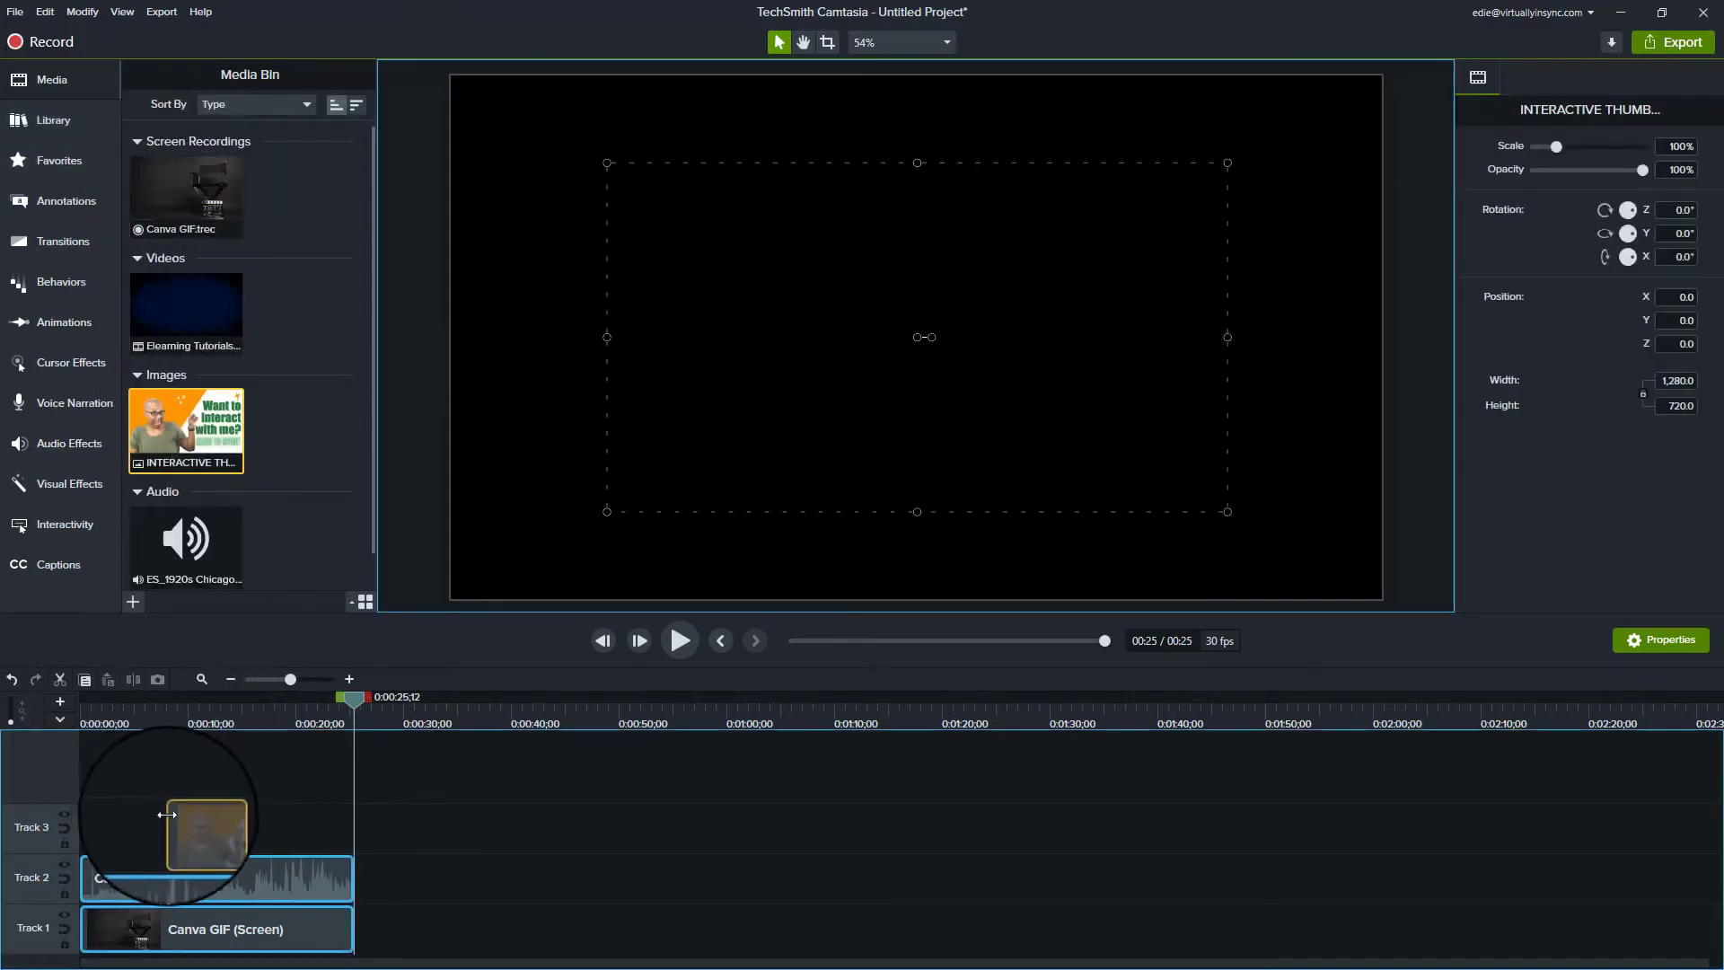
drag(186, 539, 72, 774)
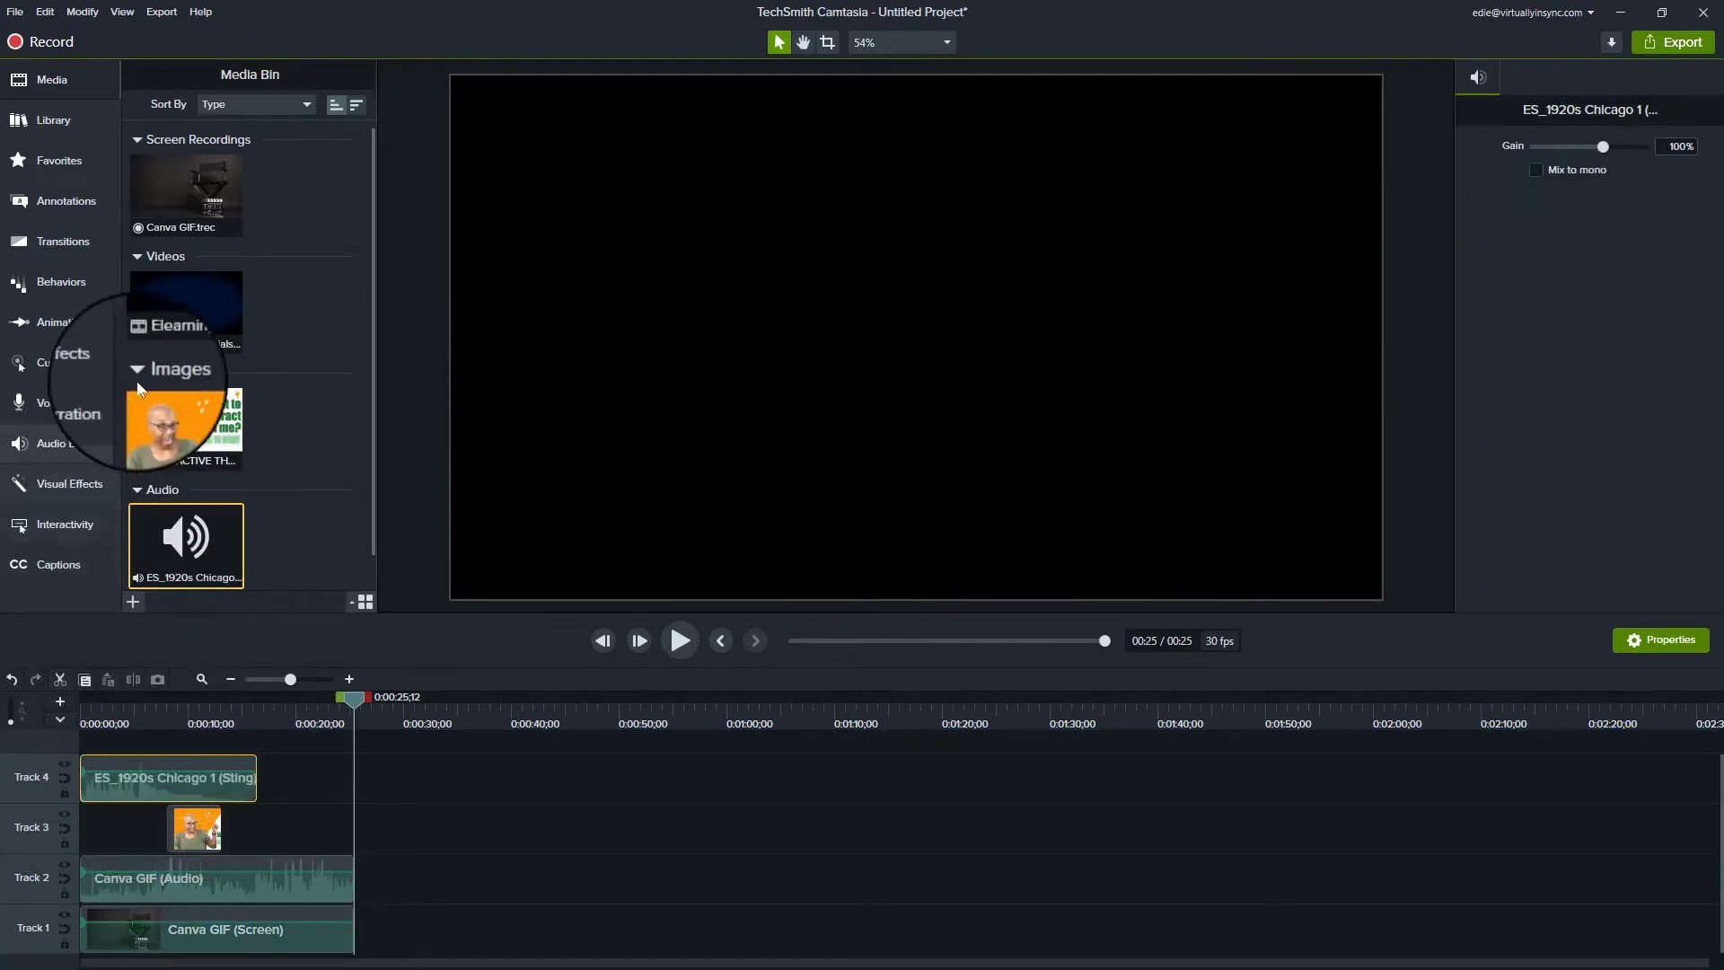
Step: Drag End Screen Option 3 from the Library onto Track 1 after the Canva GIF clip
click(47, 120)
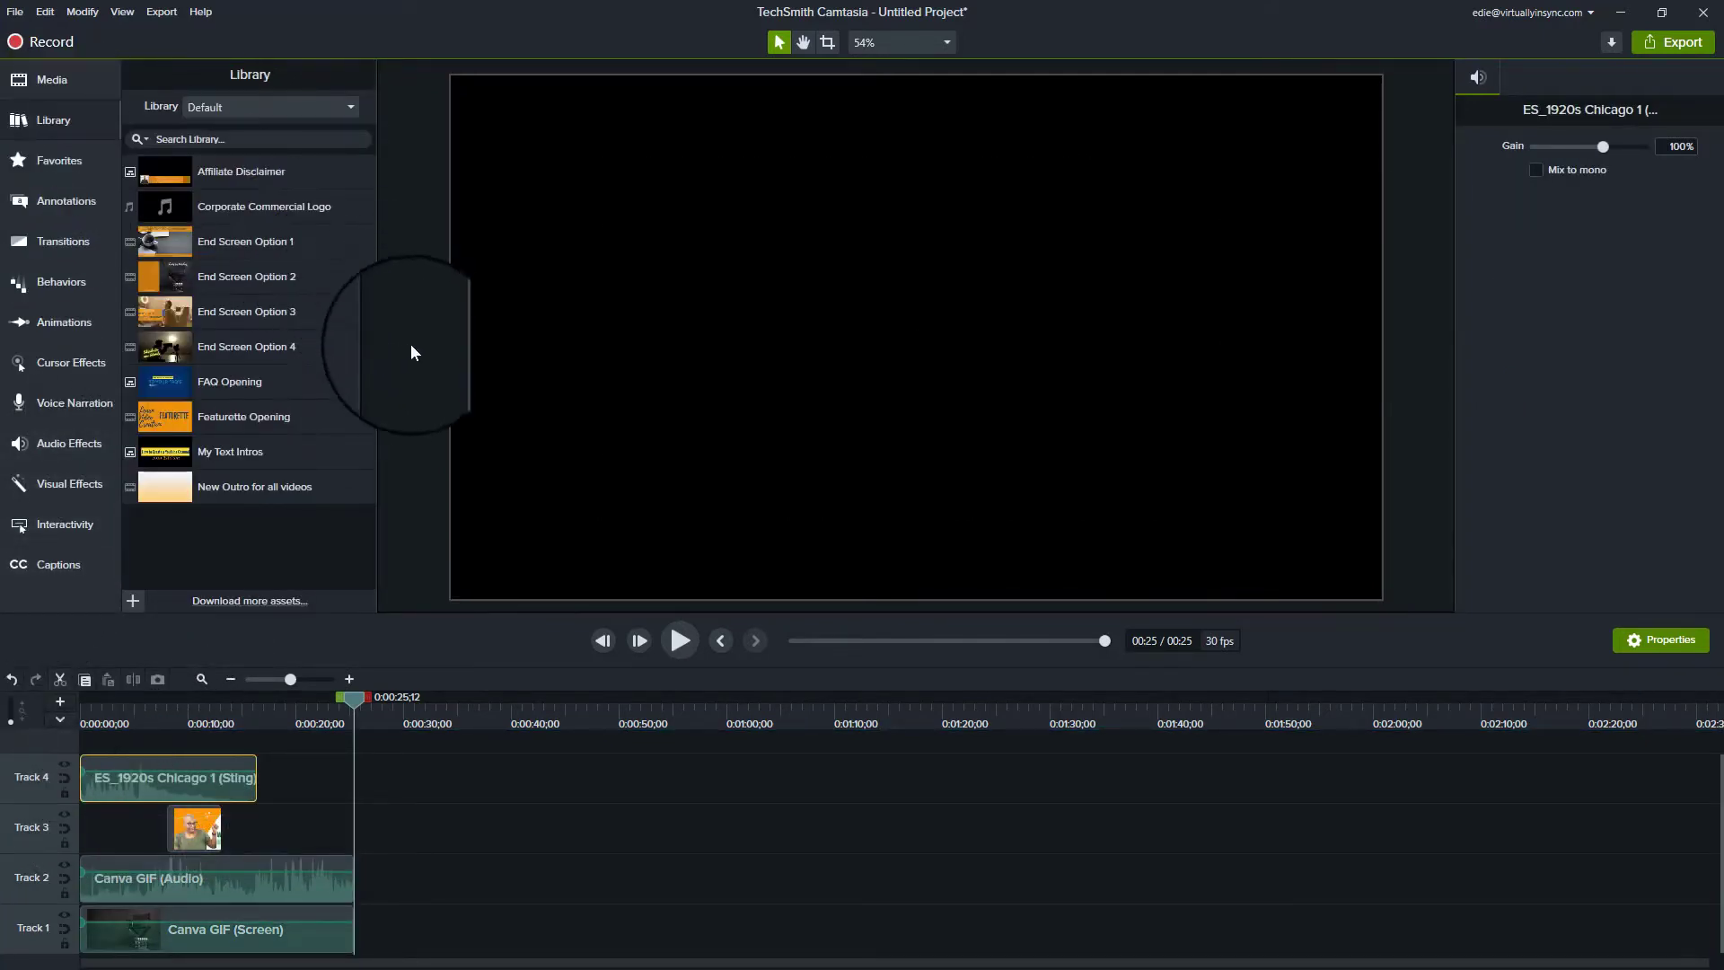
click(205, 310)
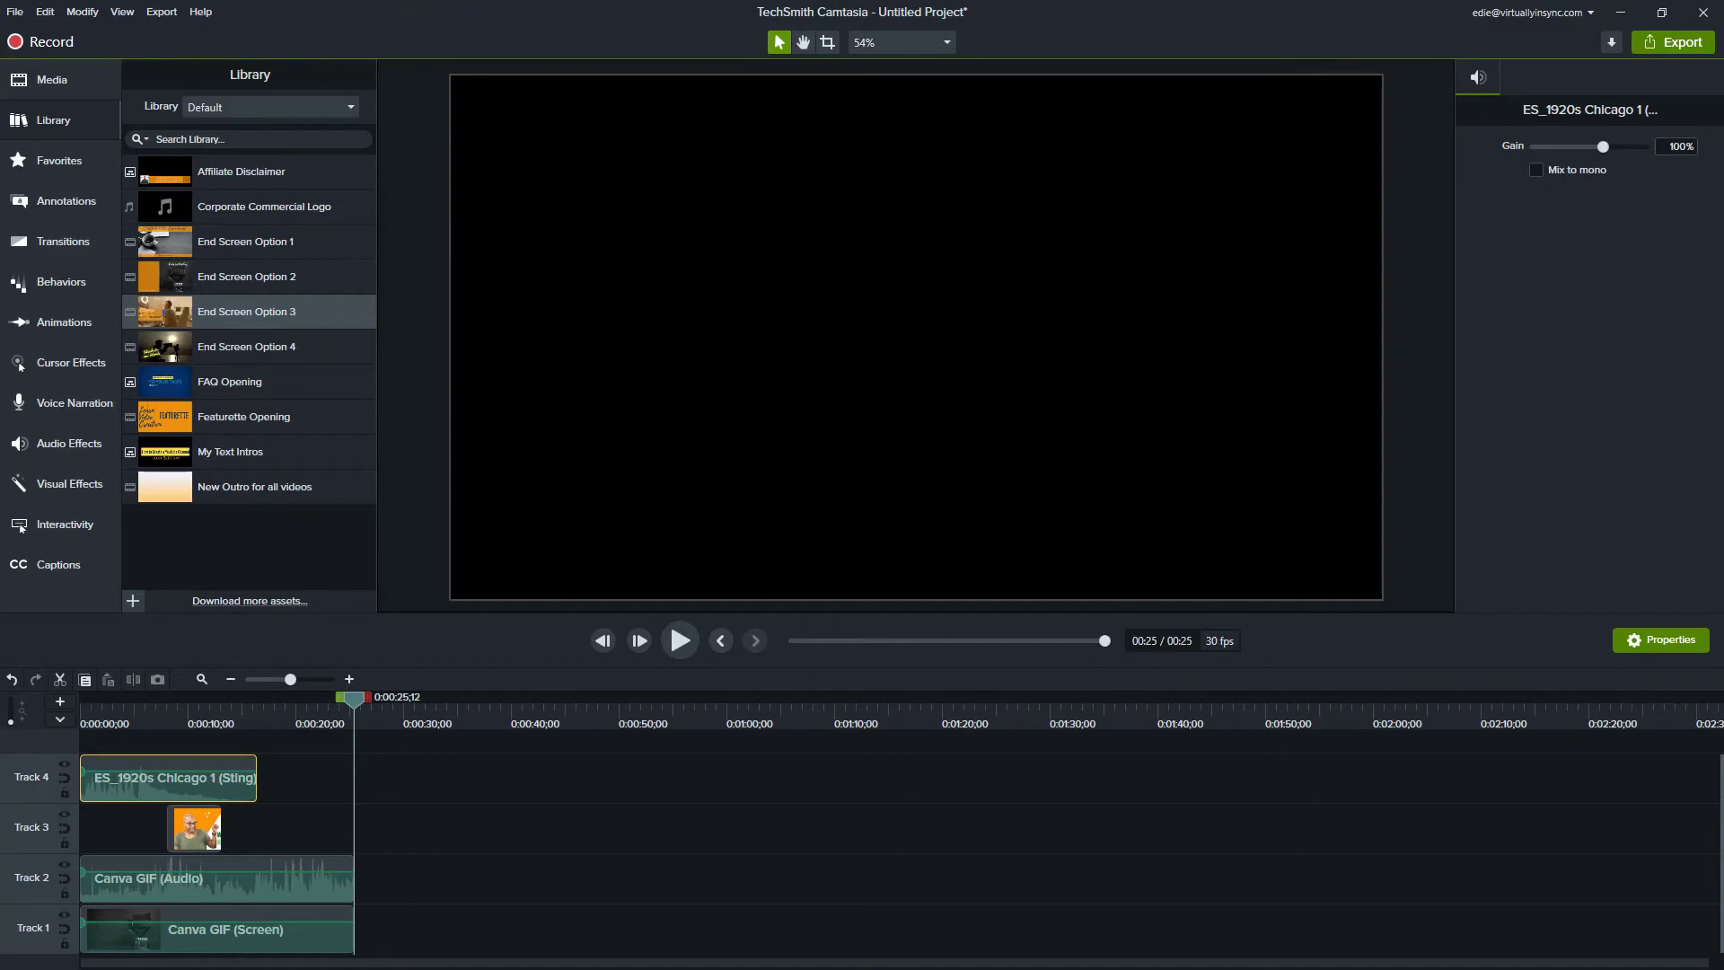
drag(338, 300, 395, 924)
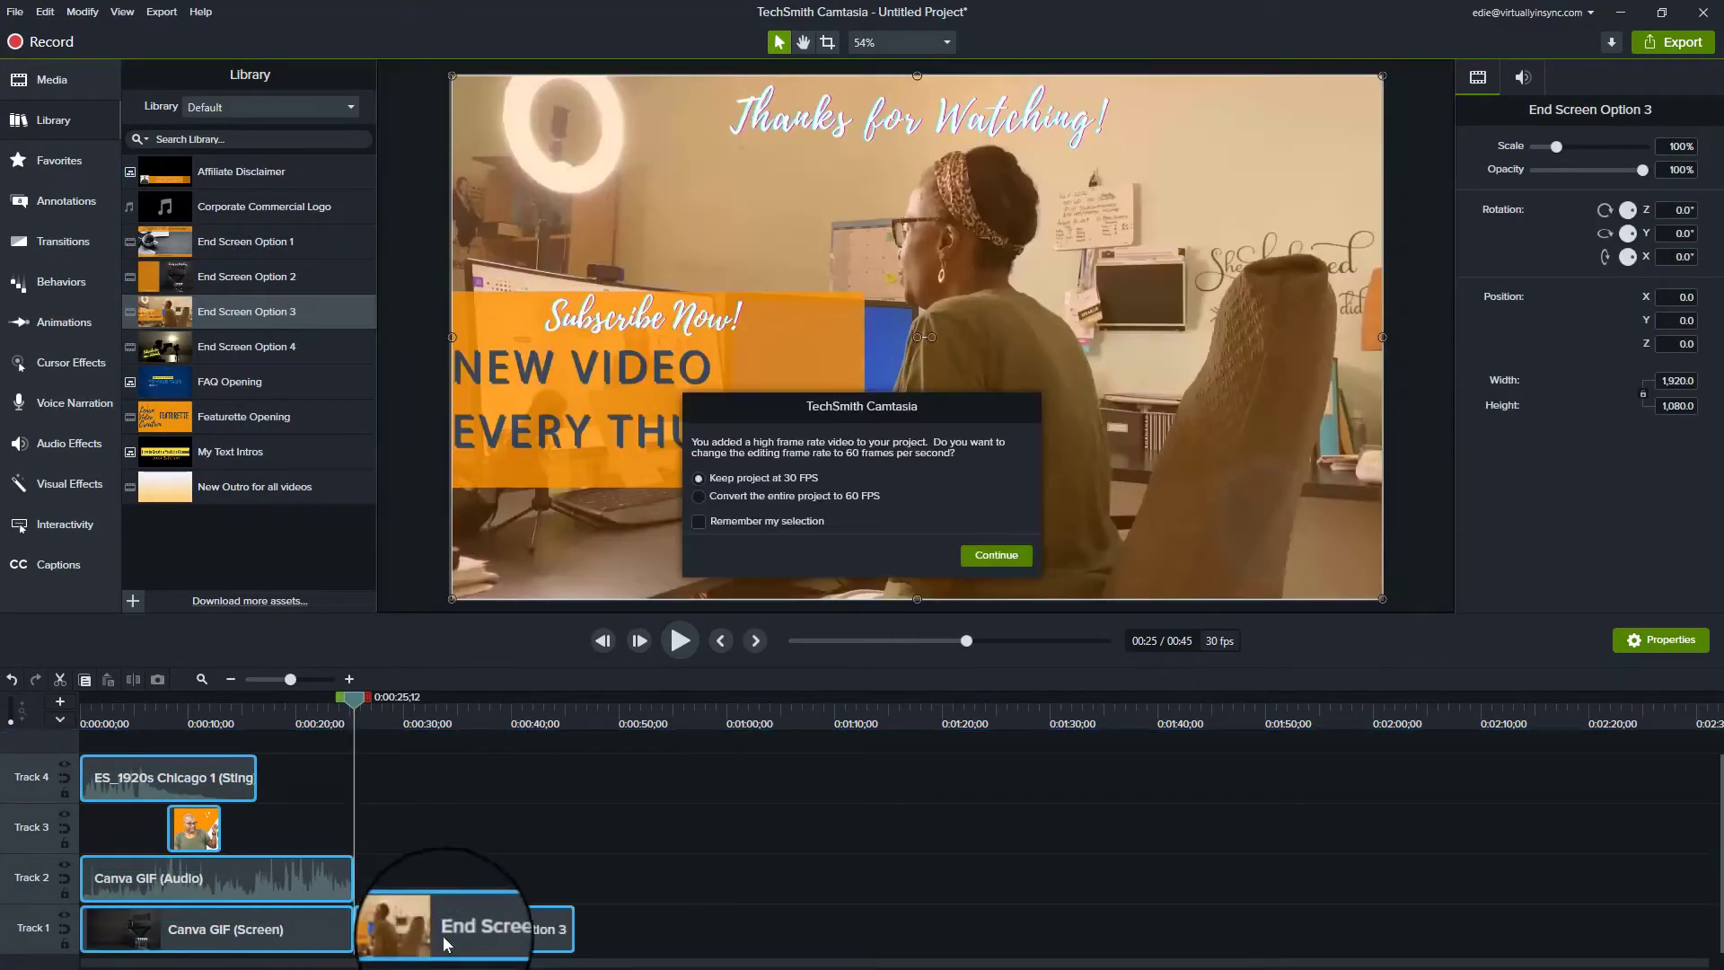
Step: Keep the project at 30 fps and drop a red speech-bubble callout onto the video
click(997, 555)
click(65, 201)
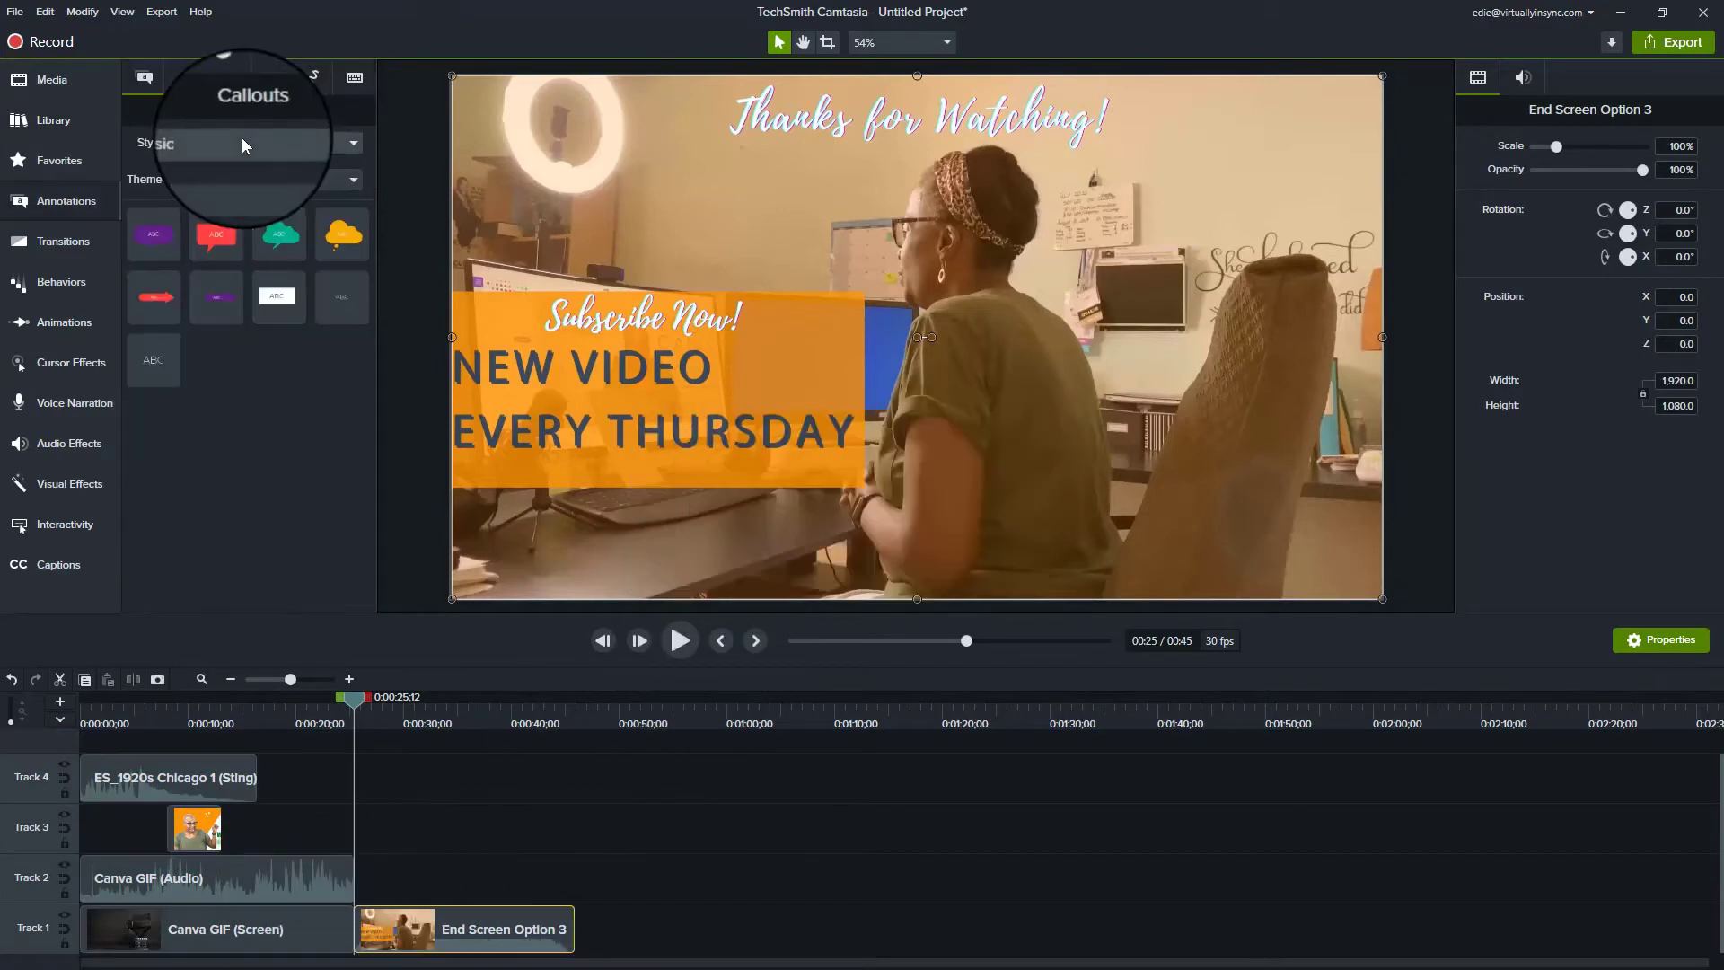
click(240, 139)
click(255, 175)
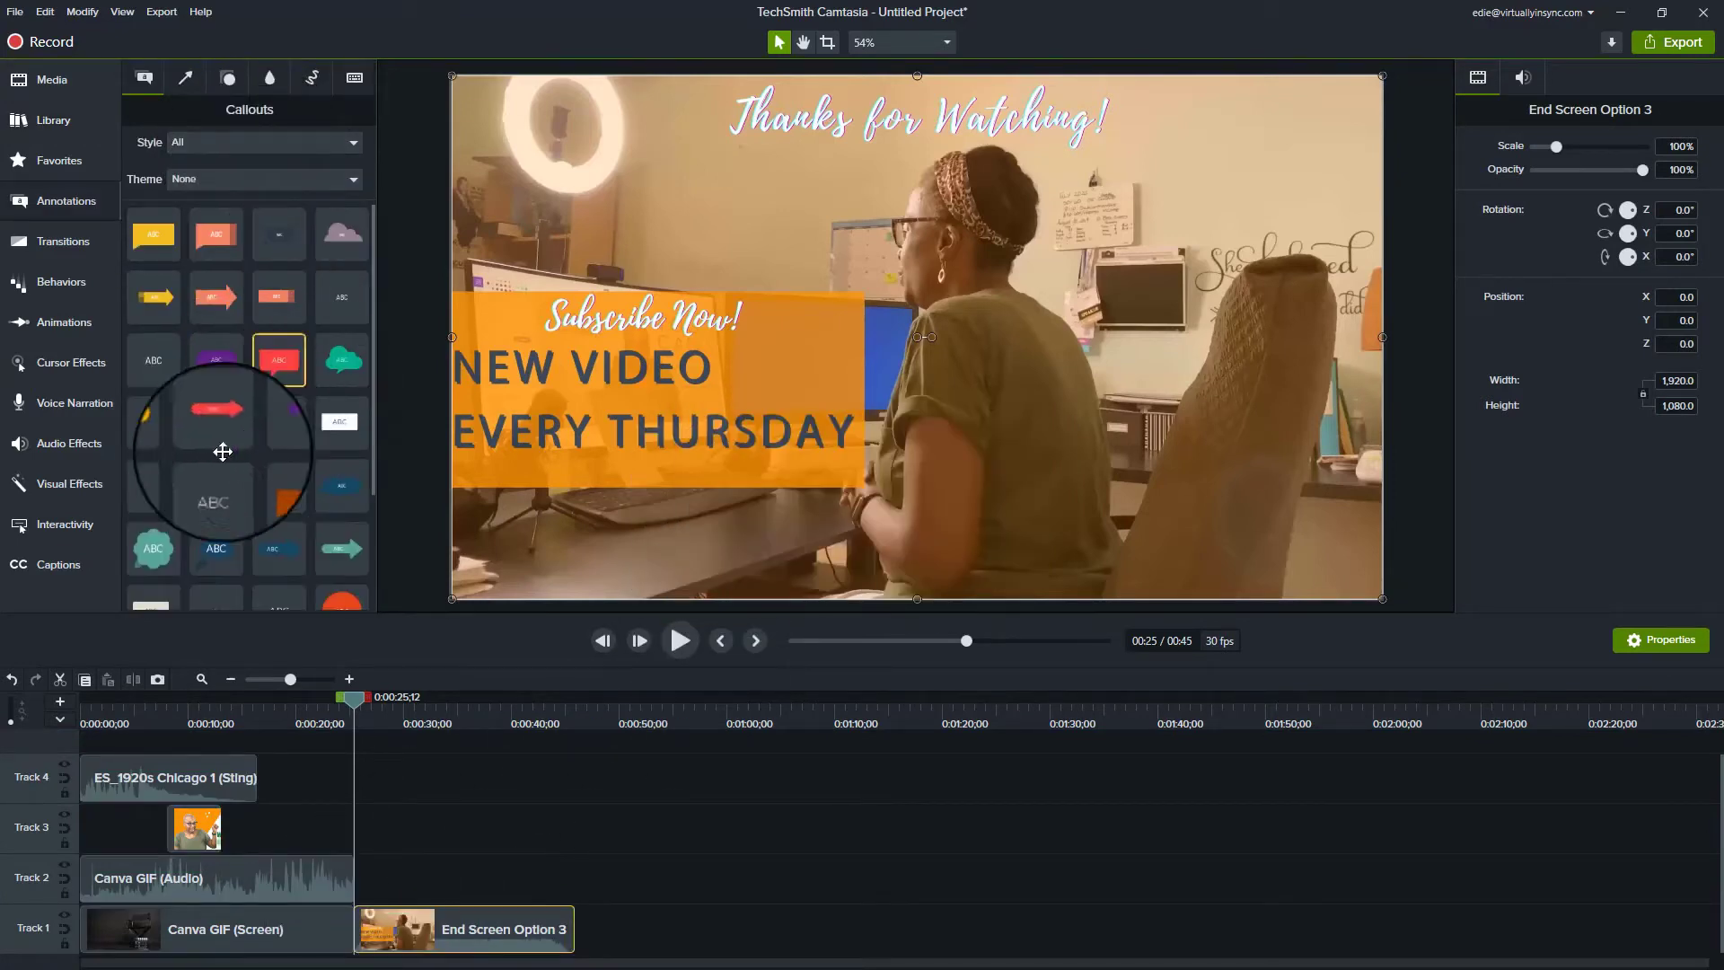
drag(278, 363, 1053, 308)
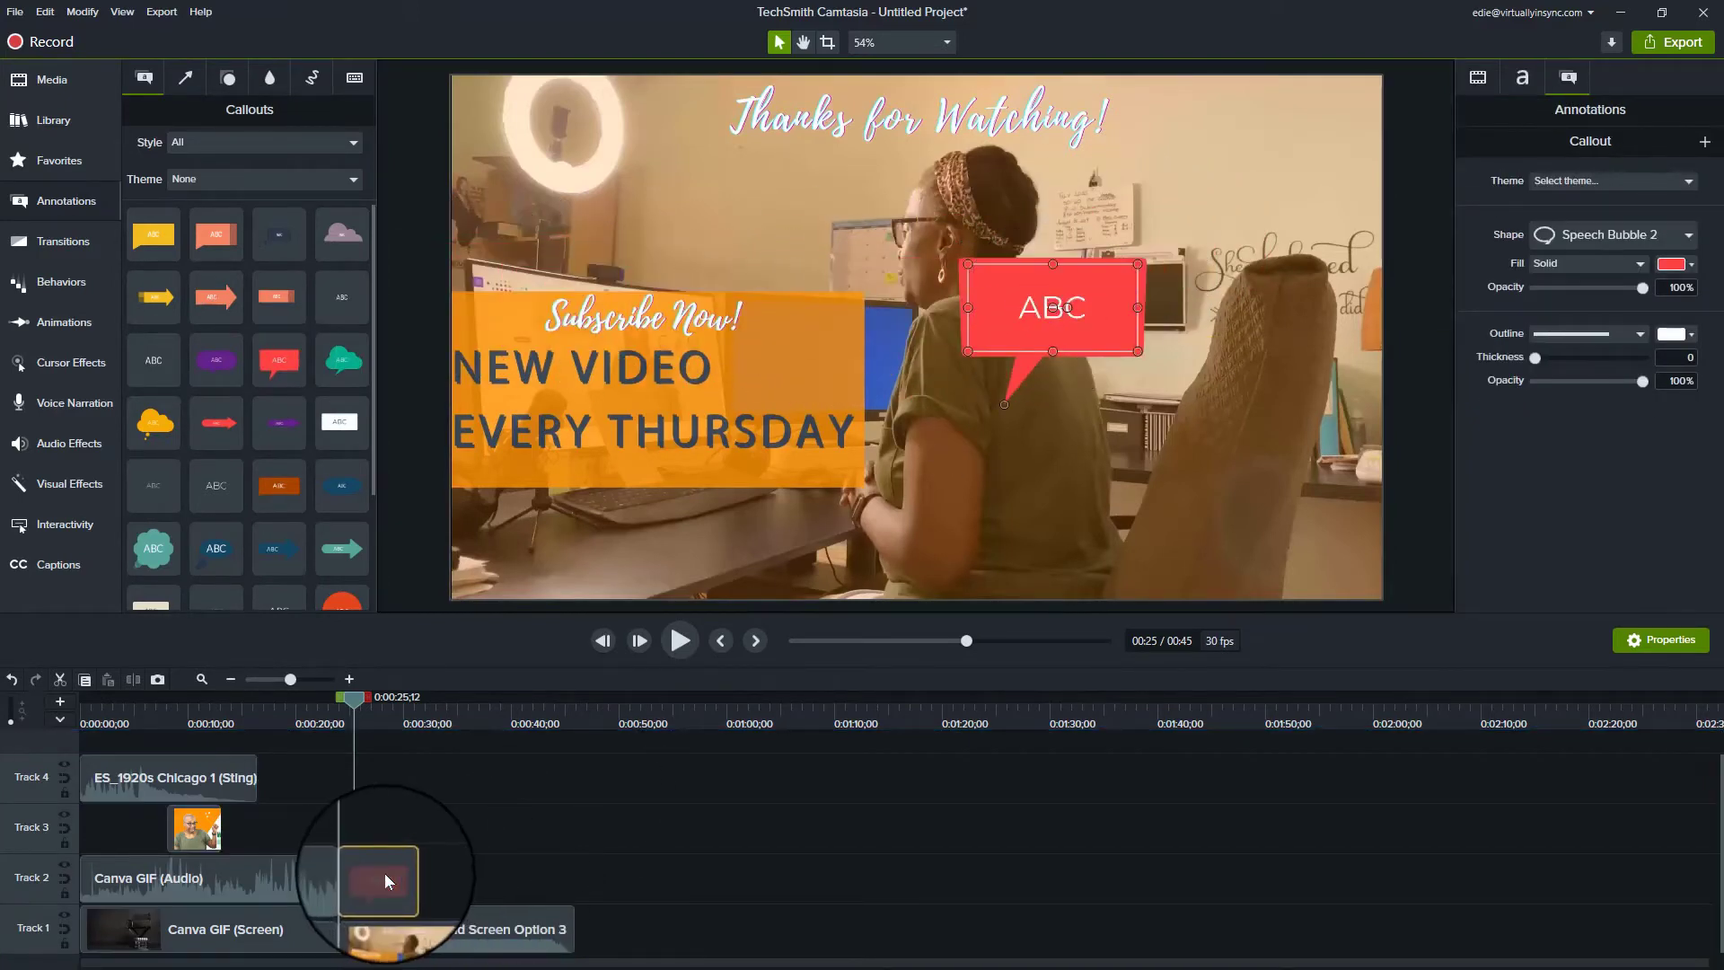
Step: Delete the speech-bubble callout and move the interactive overlay clip later, past 0:12
key(Delete)
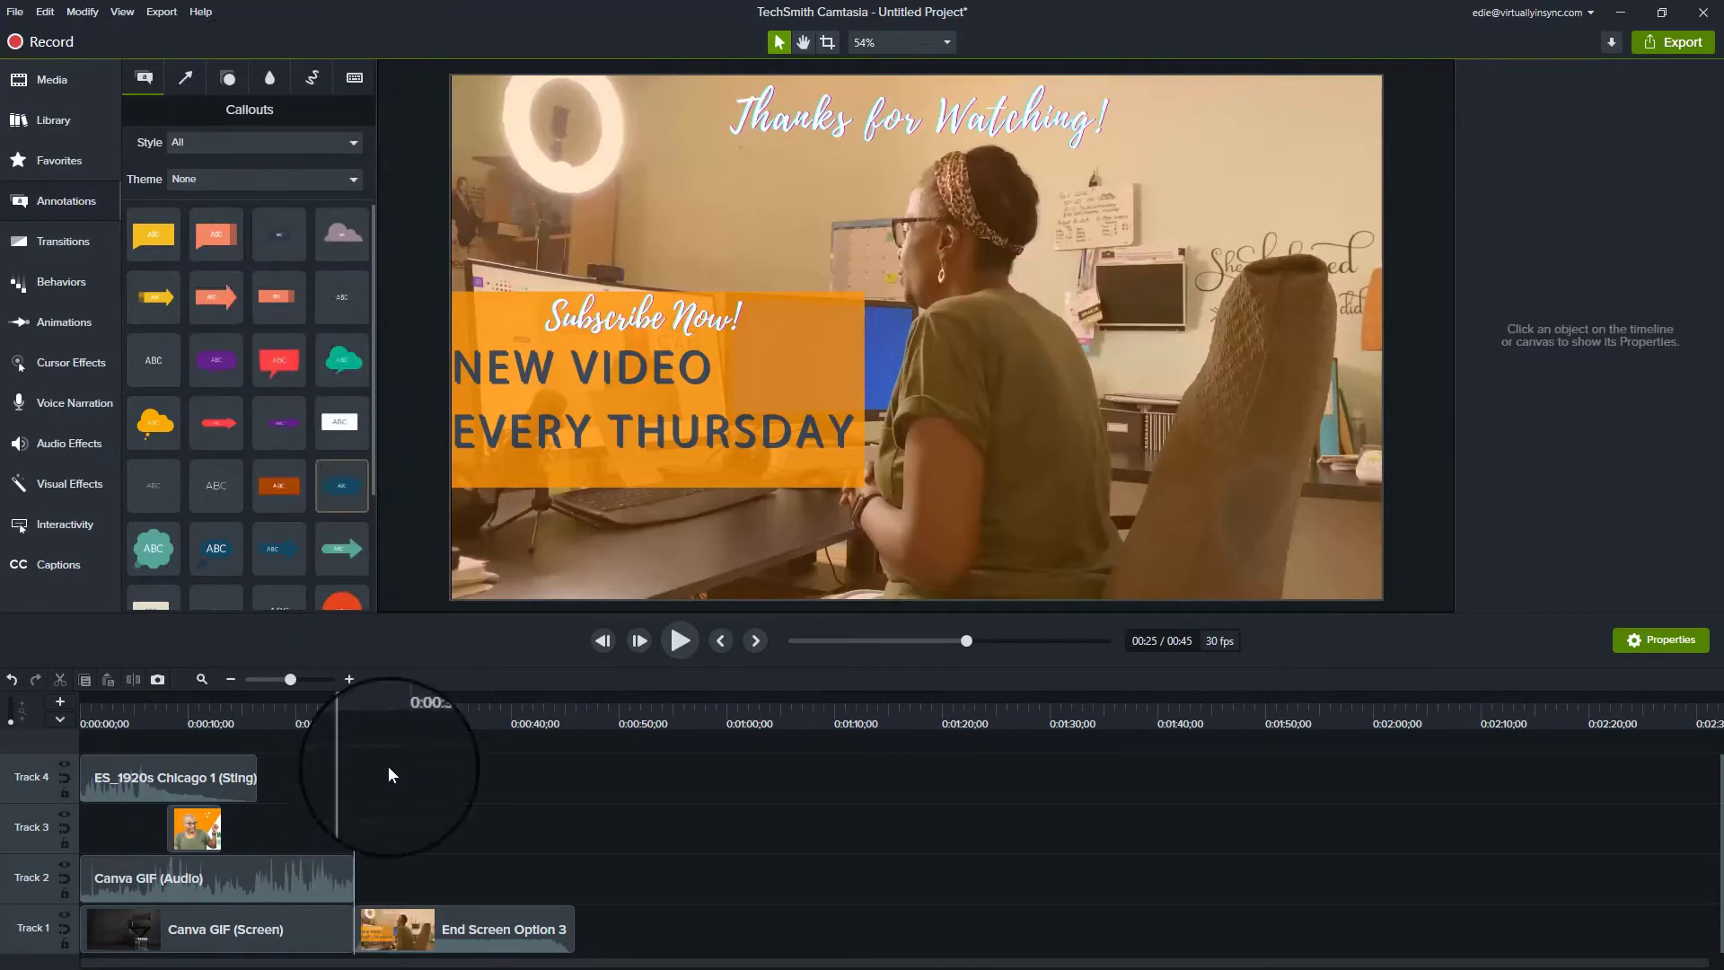
click(216, 708)
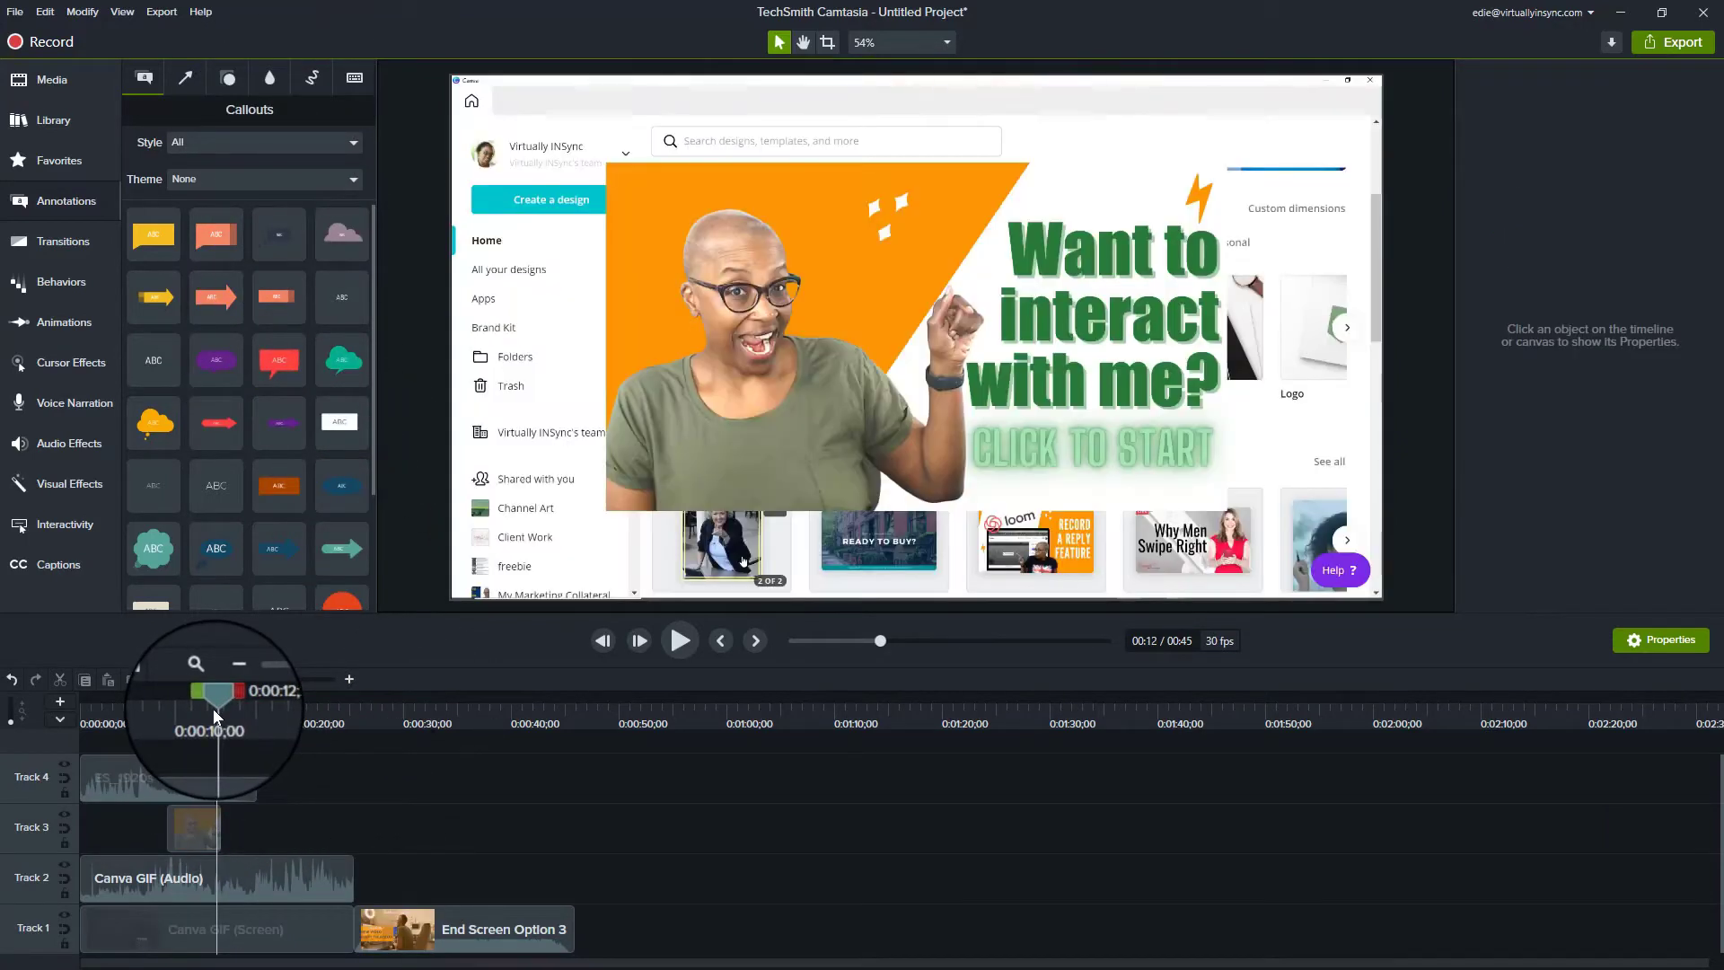
drag(174, 821, 338, 835)
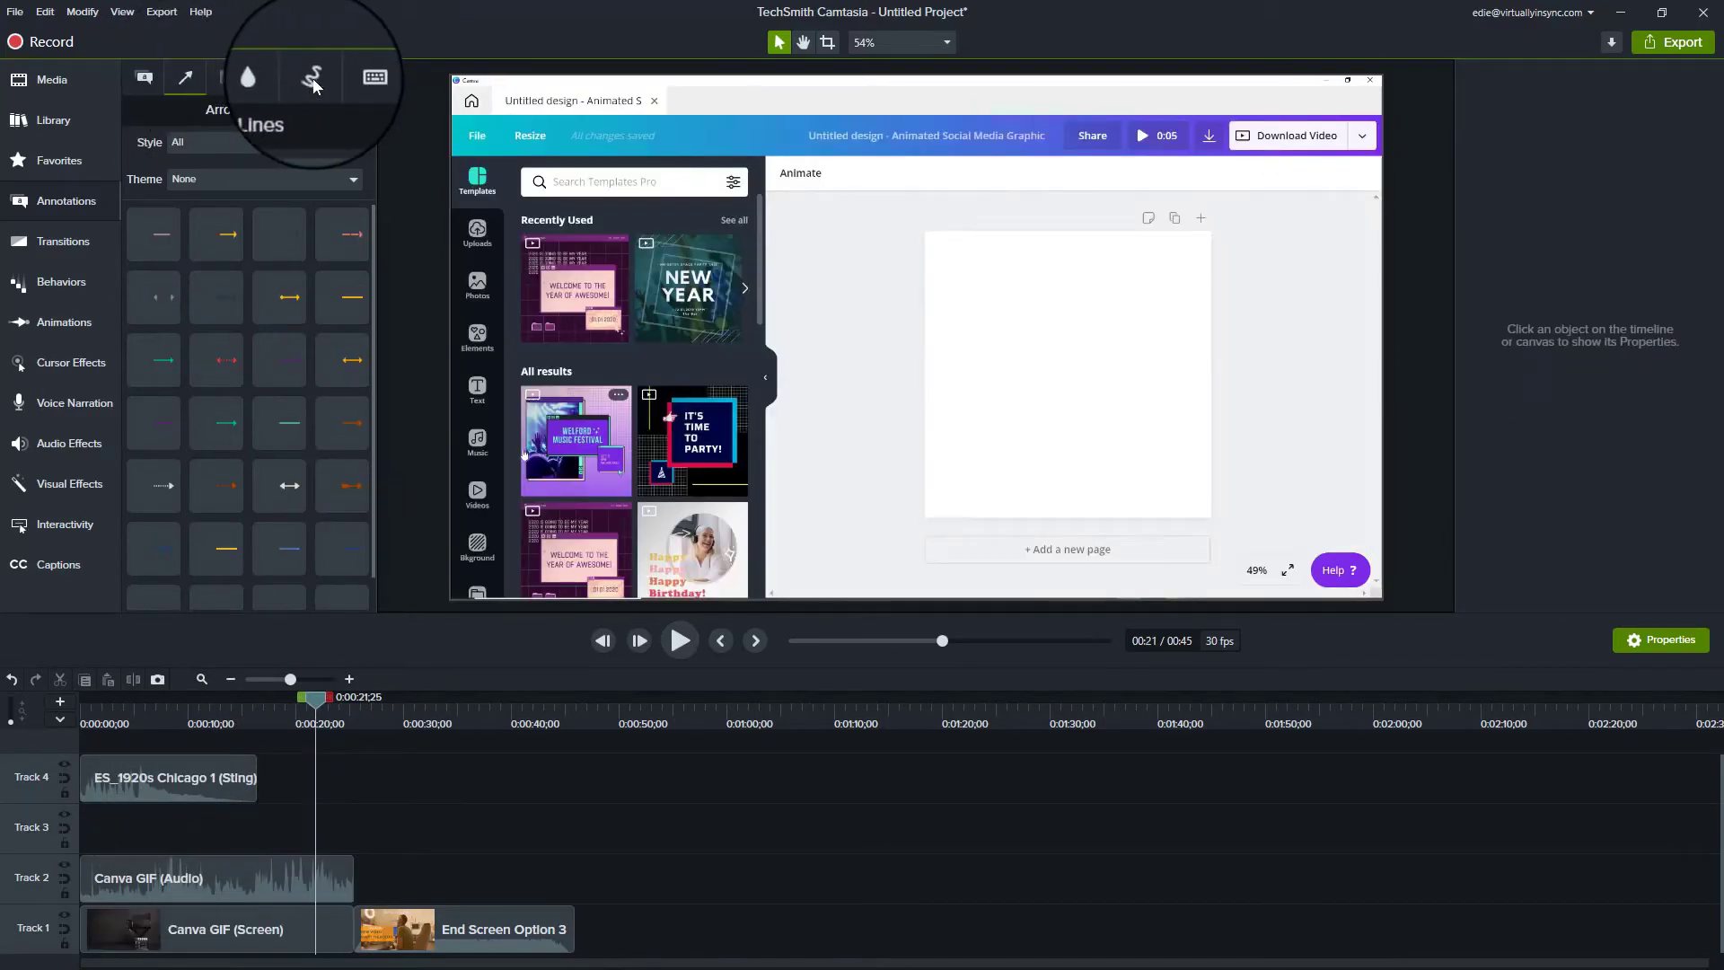
Step: Drag a red Sketch Motion rectangle around the blank Canva page near 0:20
click(312, 79)
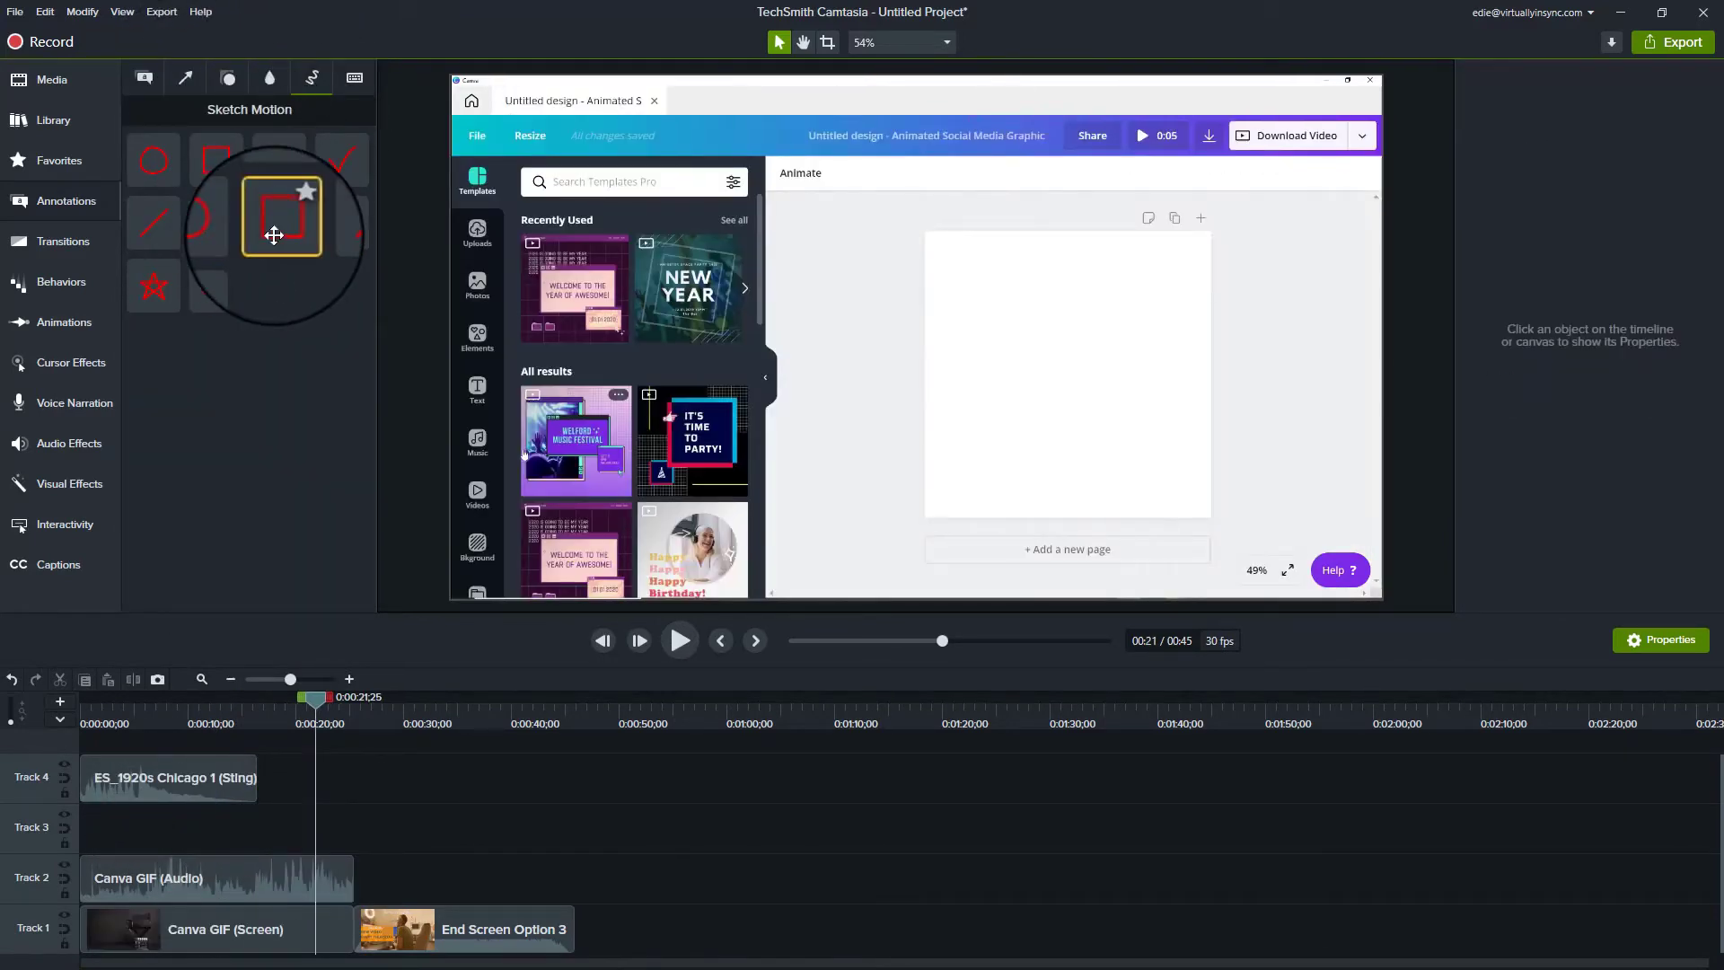
mouse_move(274, 235)
mouse_down()
mouse_move(635, 288)
mouse_move(964, 289)
mouse_up()
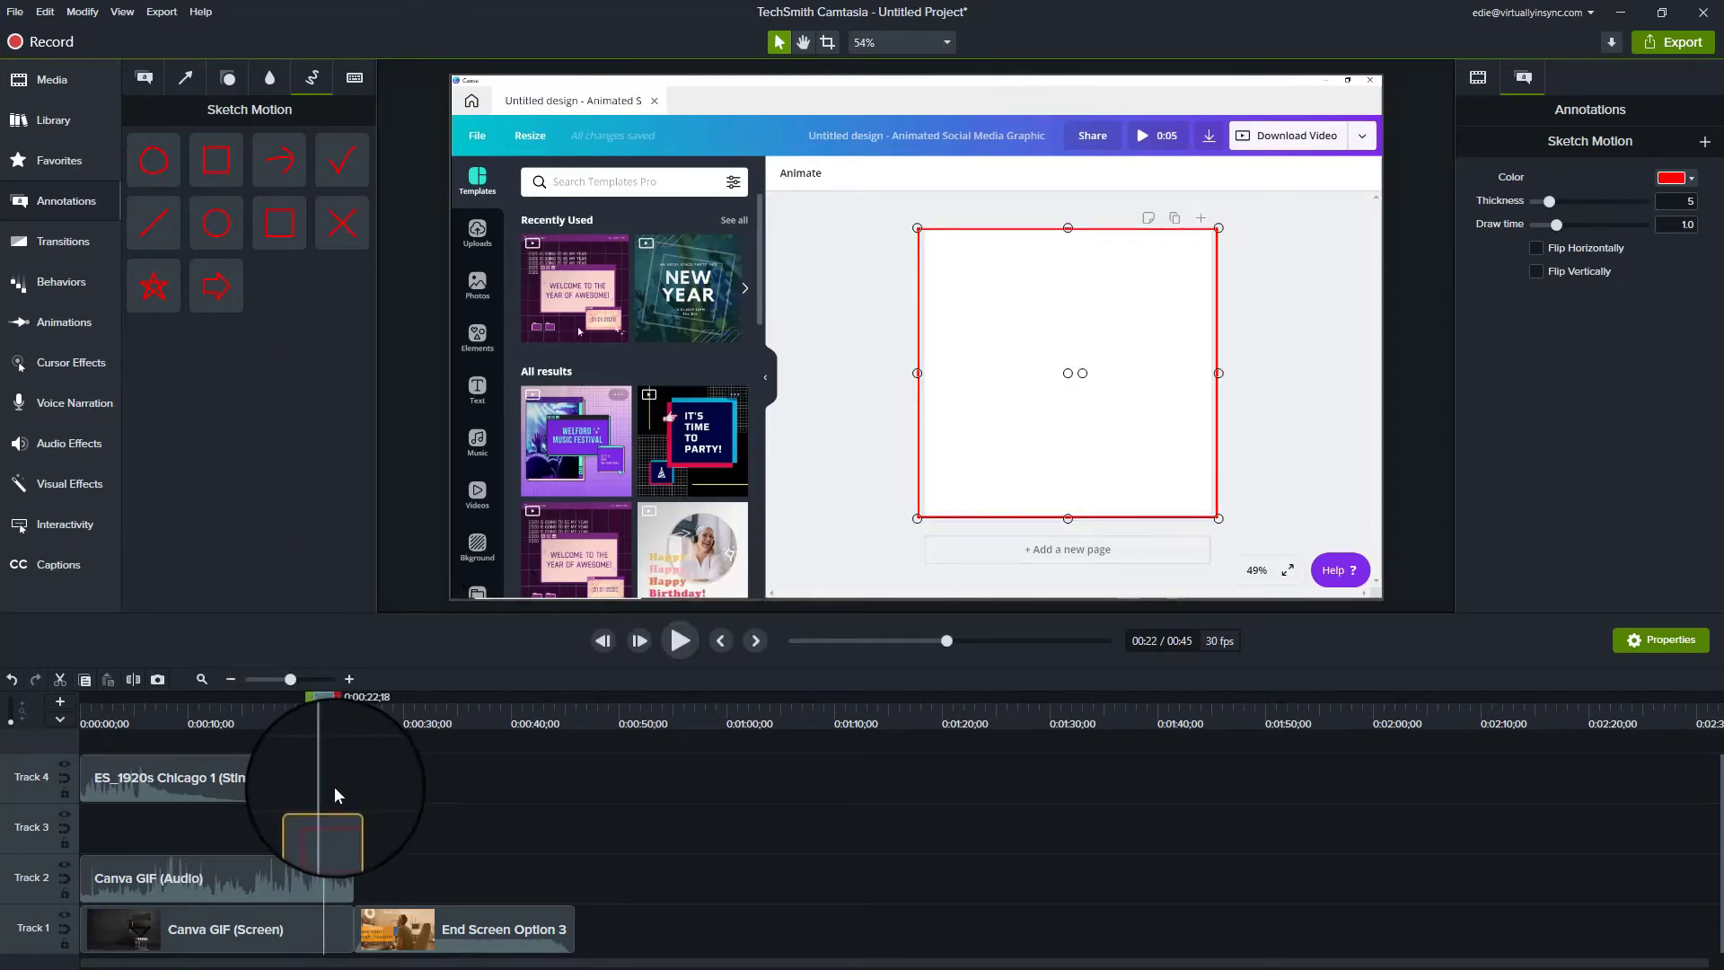
Step: Add a Flip transition between the Canva GIF clip and End Screen Option 3, previewing it from about 24 seconds
click(66, 241)
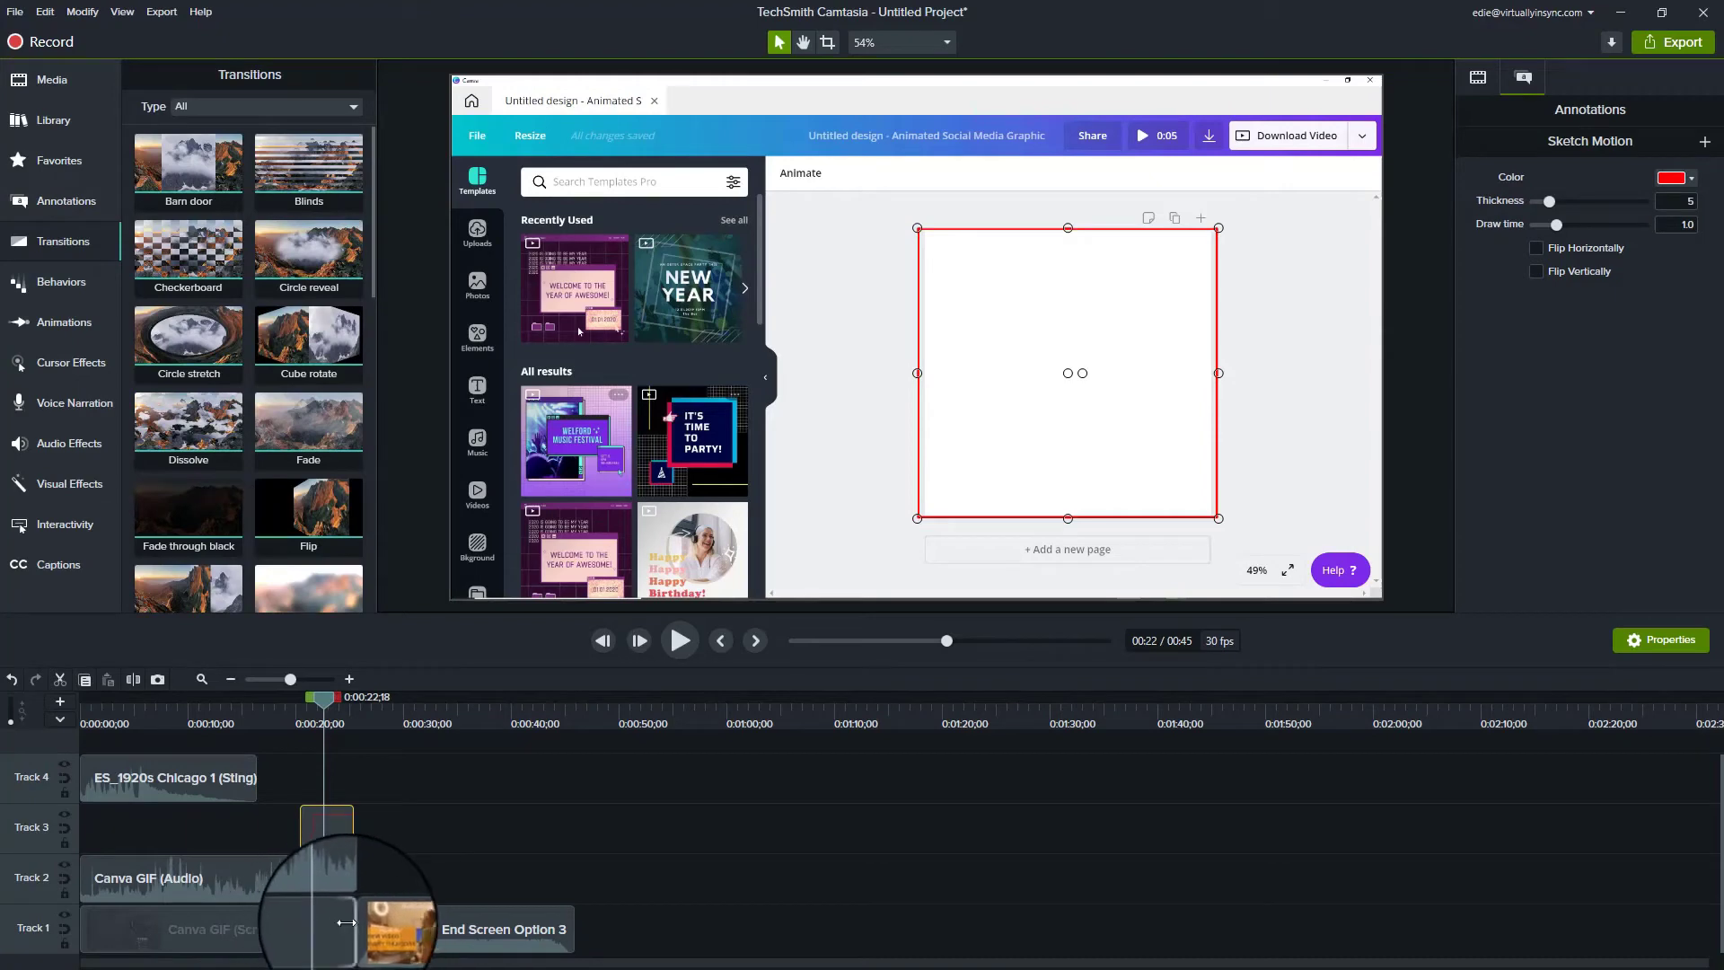
drag(331, 550, 353, 934)
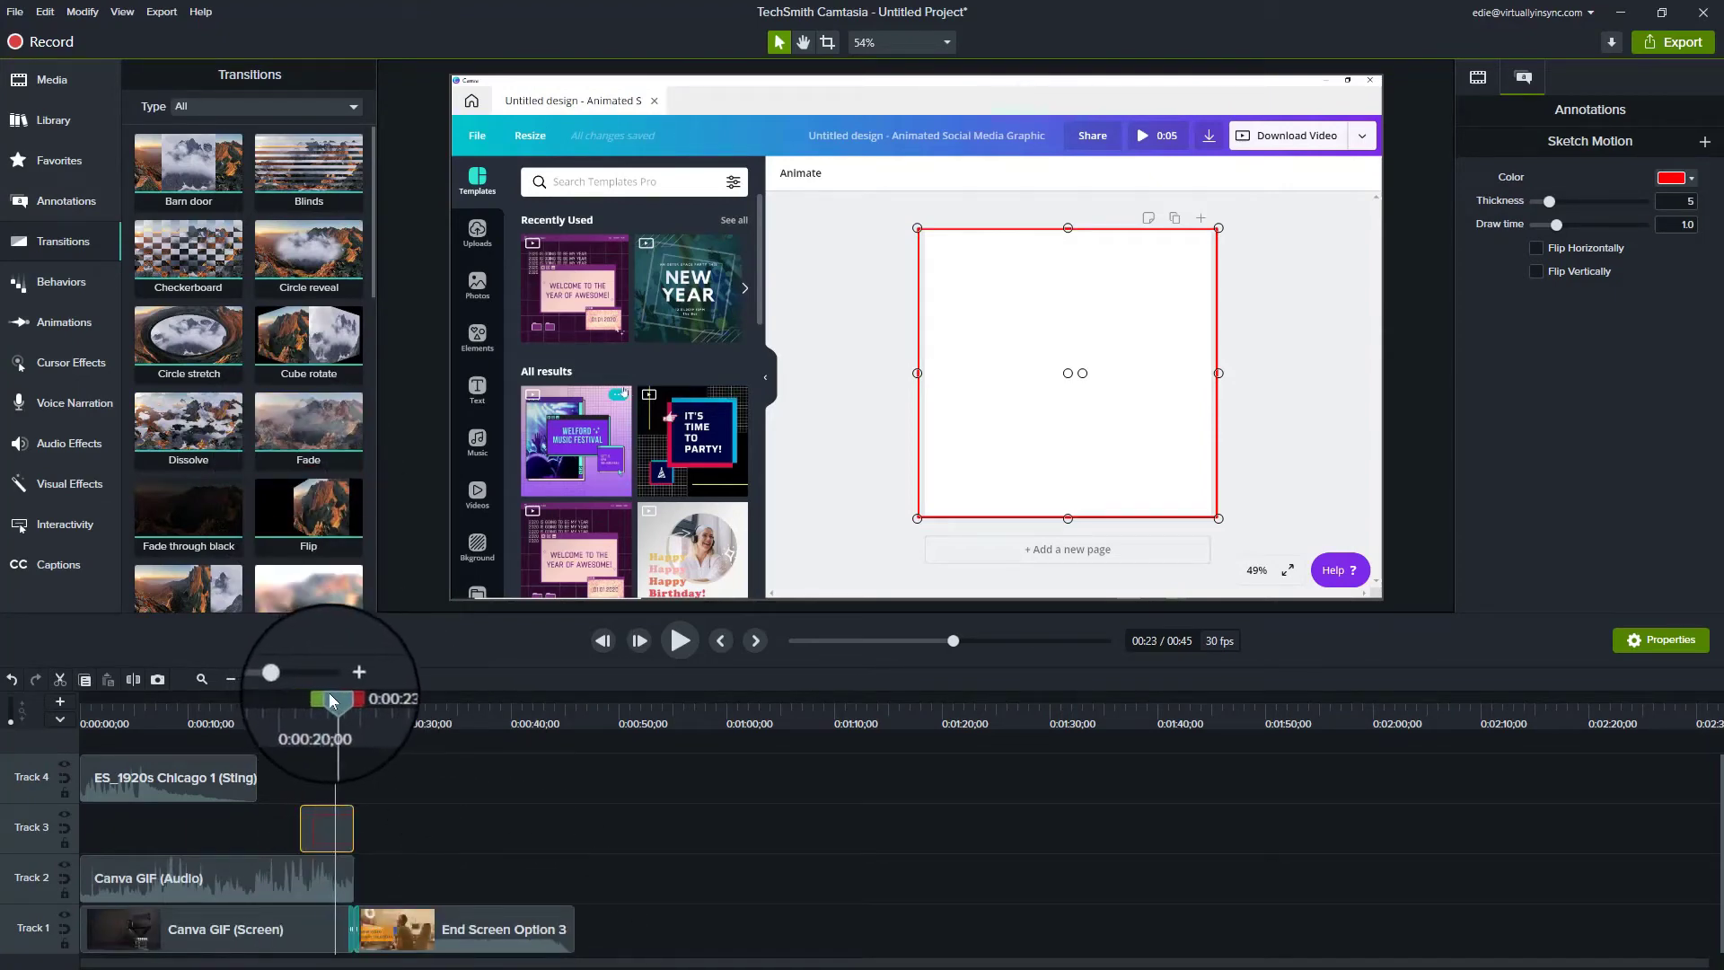
drag(333, 700, 342, 699)
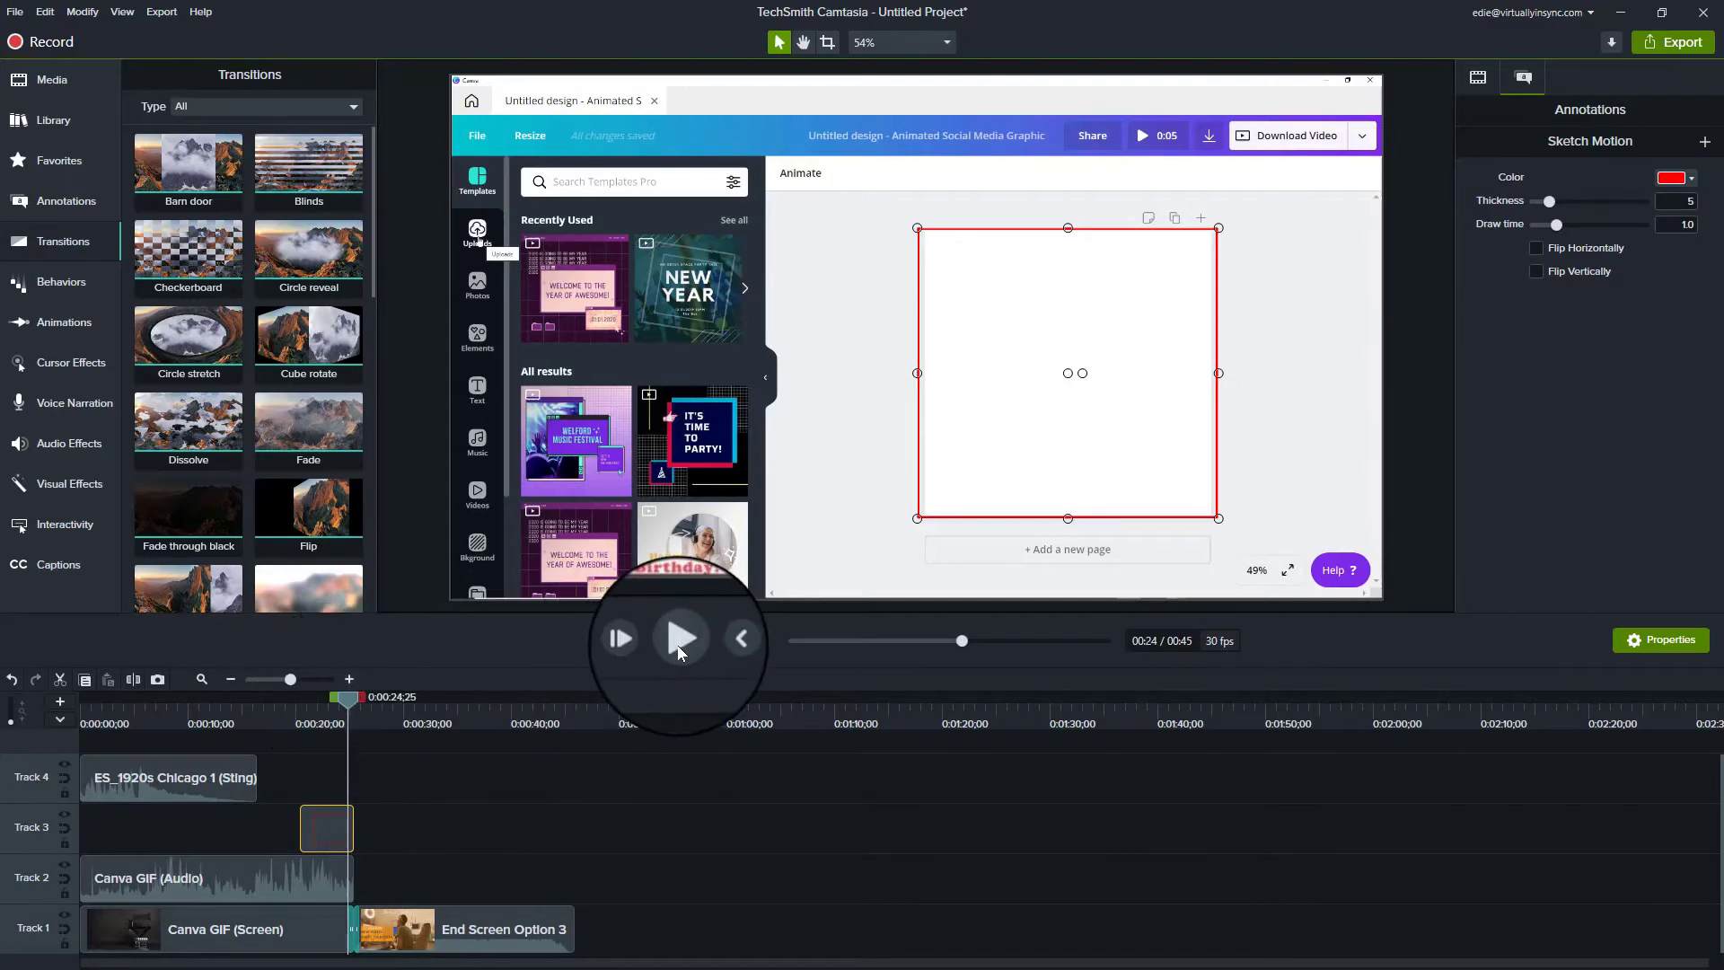
click(679, 641)
click(677, 645)
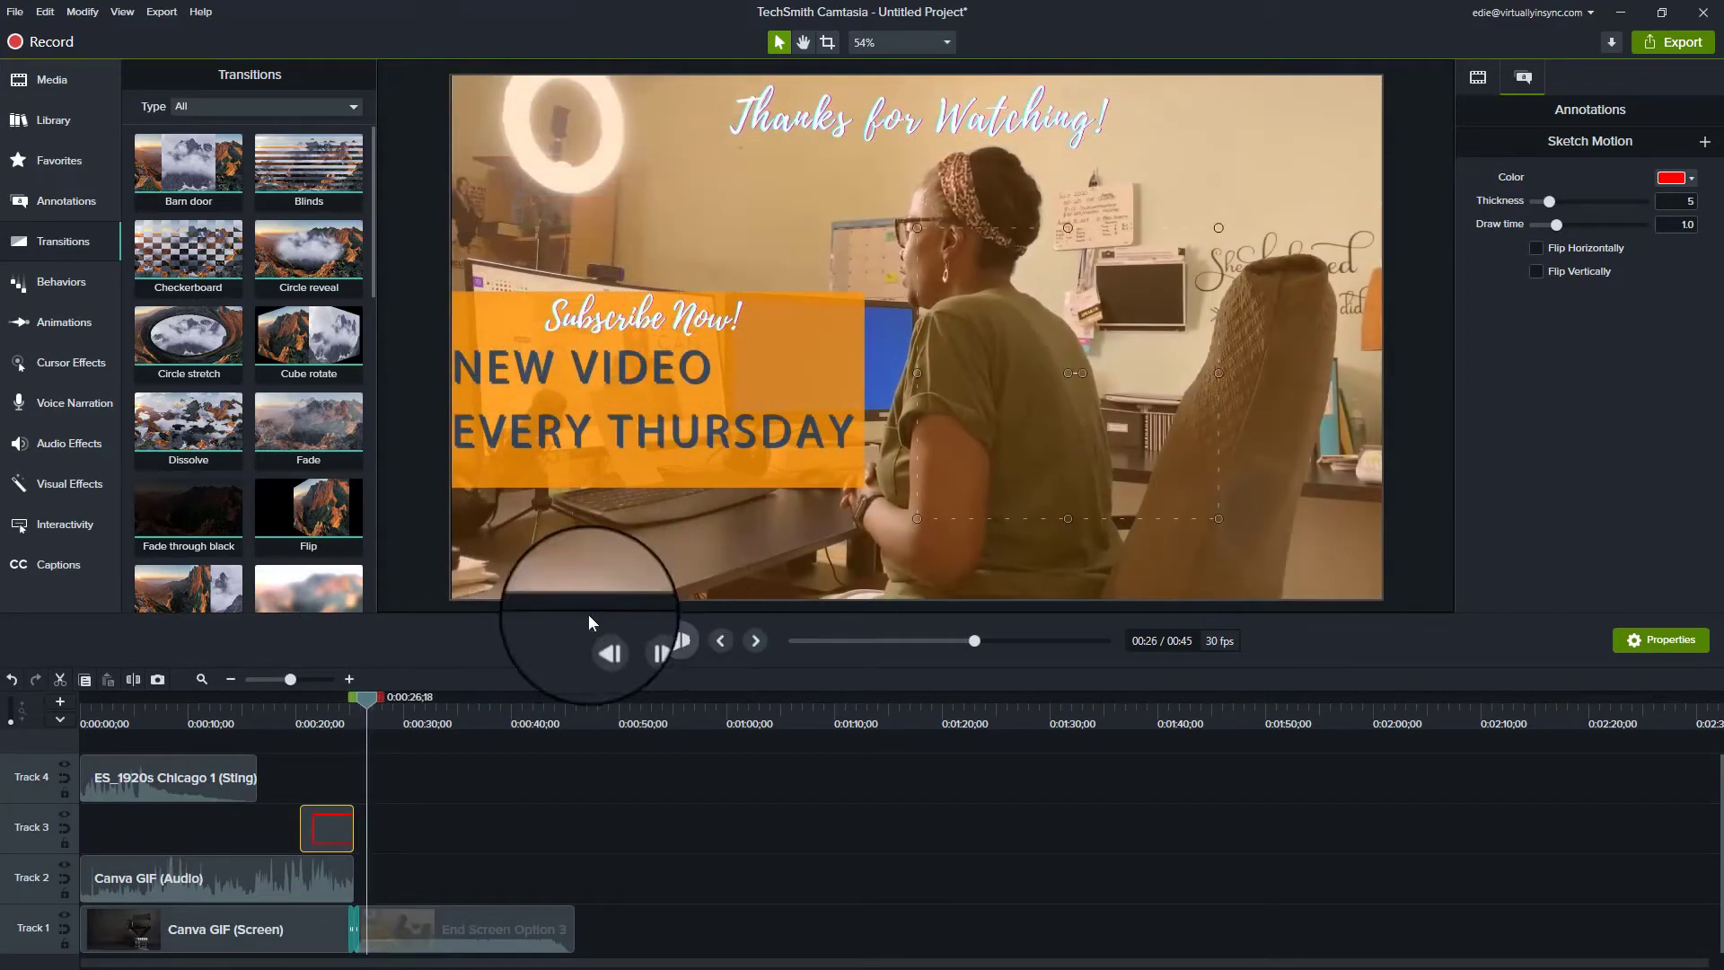
Step: Delete the sketch-motion rectangle at the 22-second mark
click(69, 289)
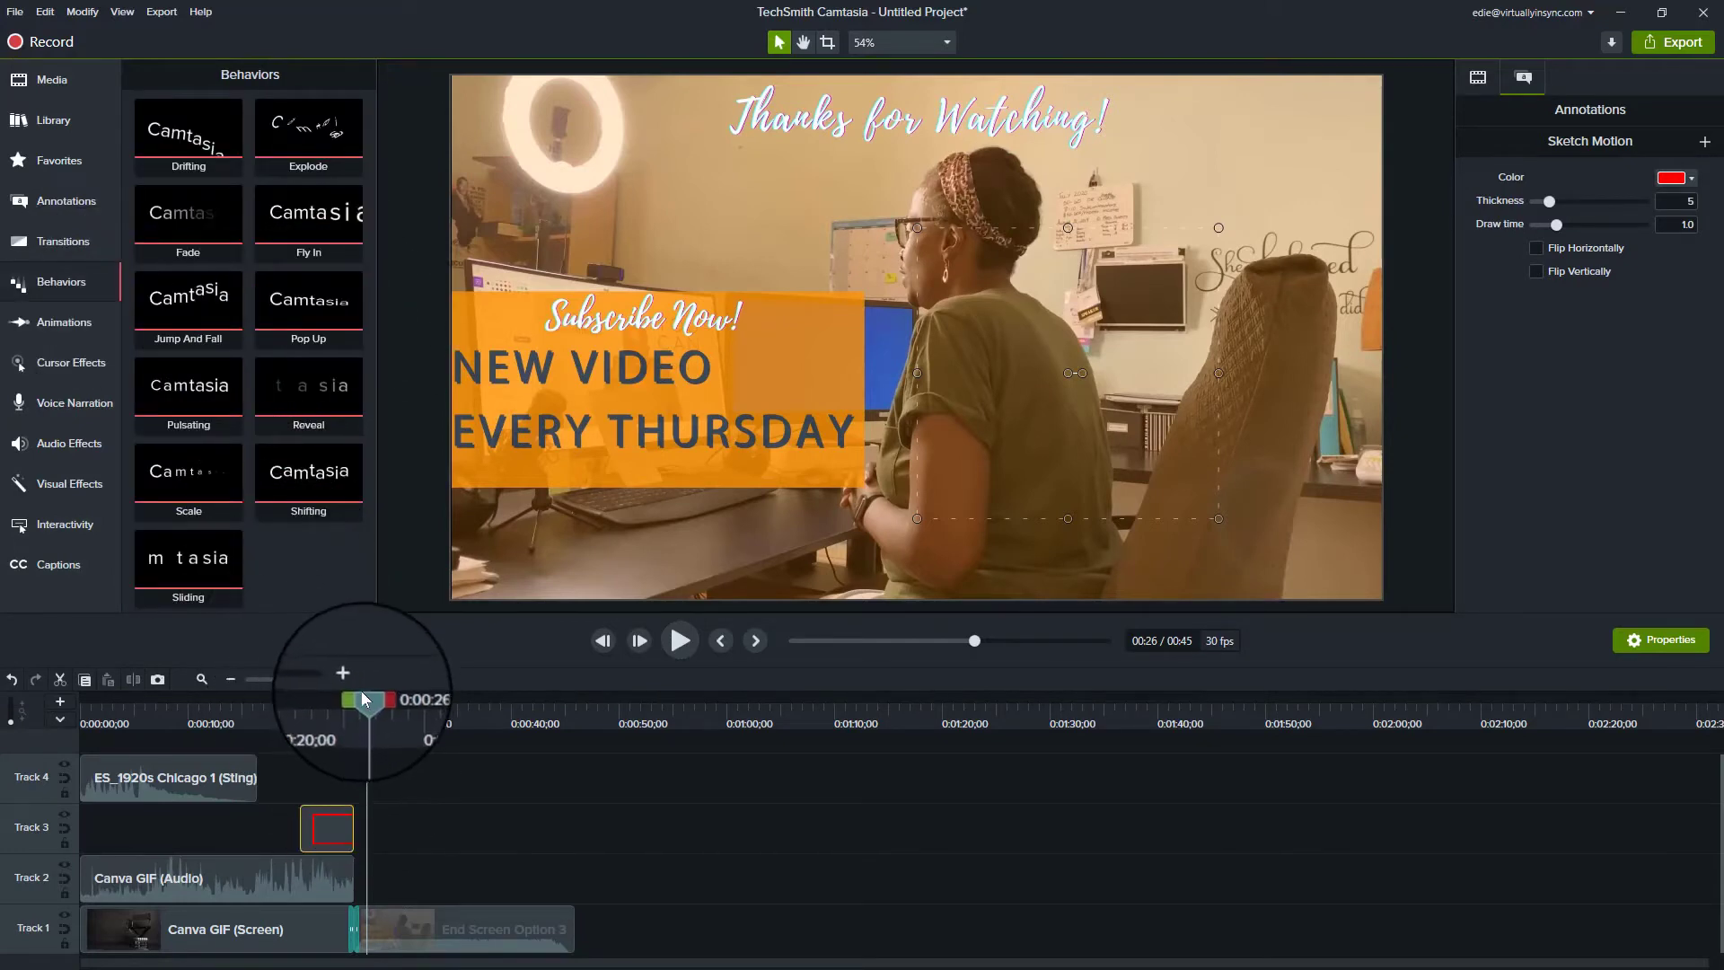
drag(353, 691, 318, 693)
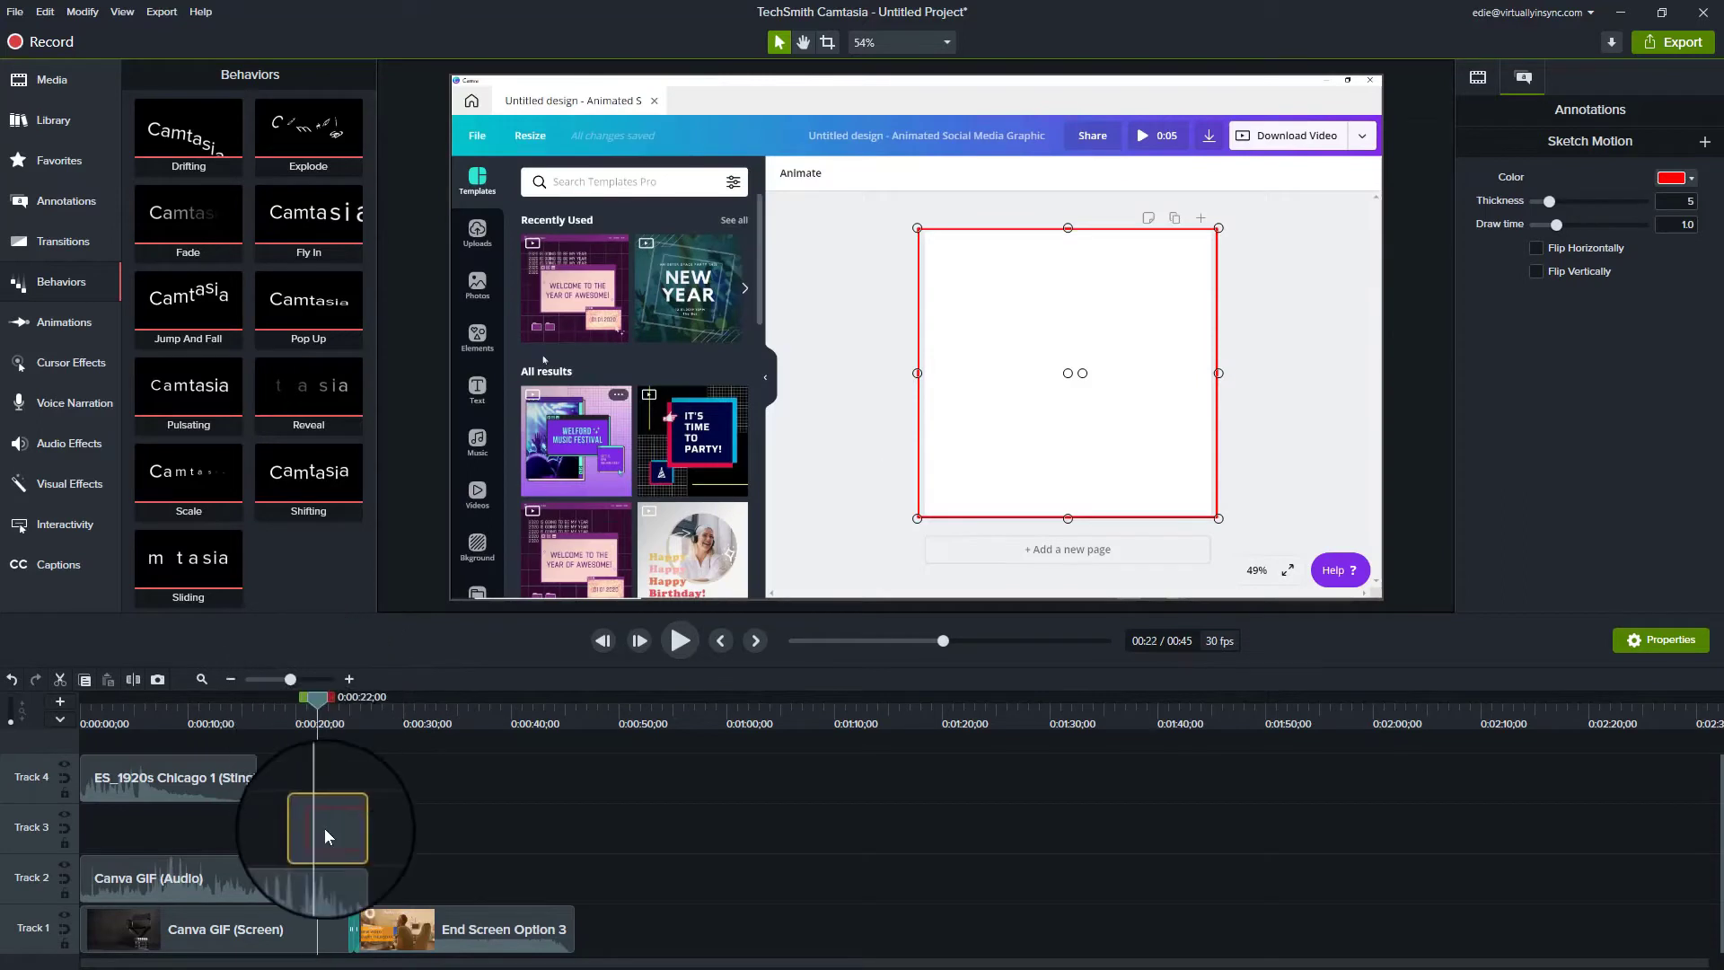
key(Delete)
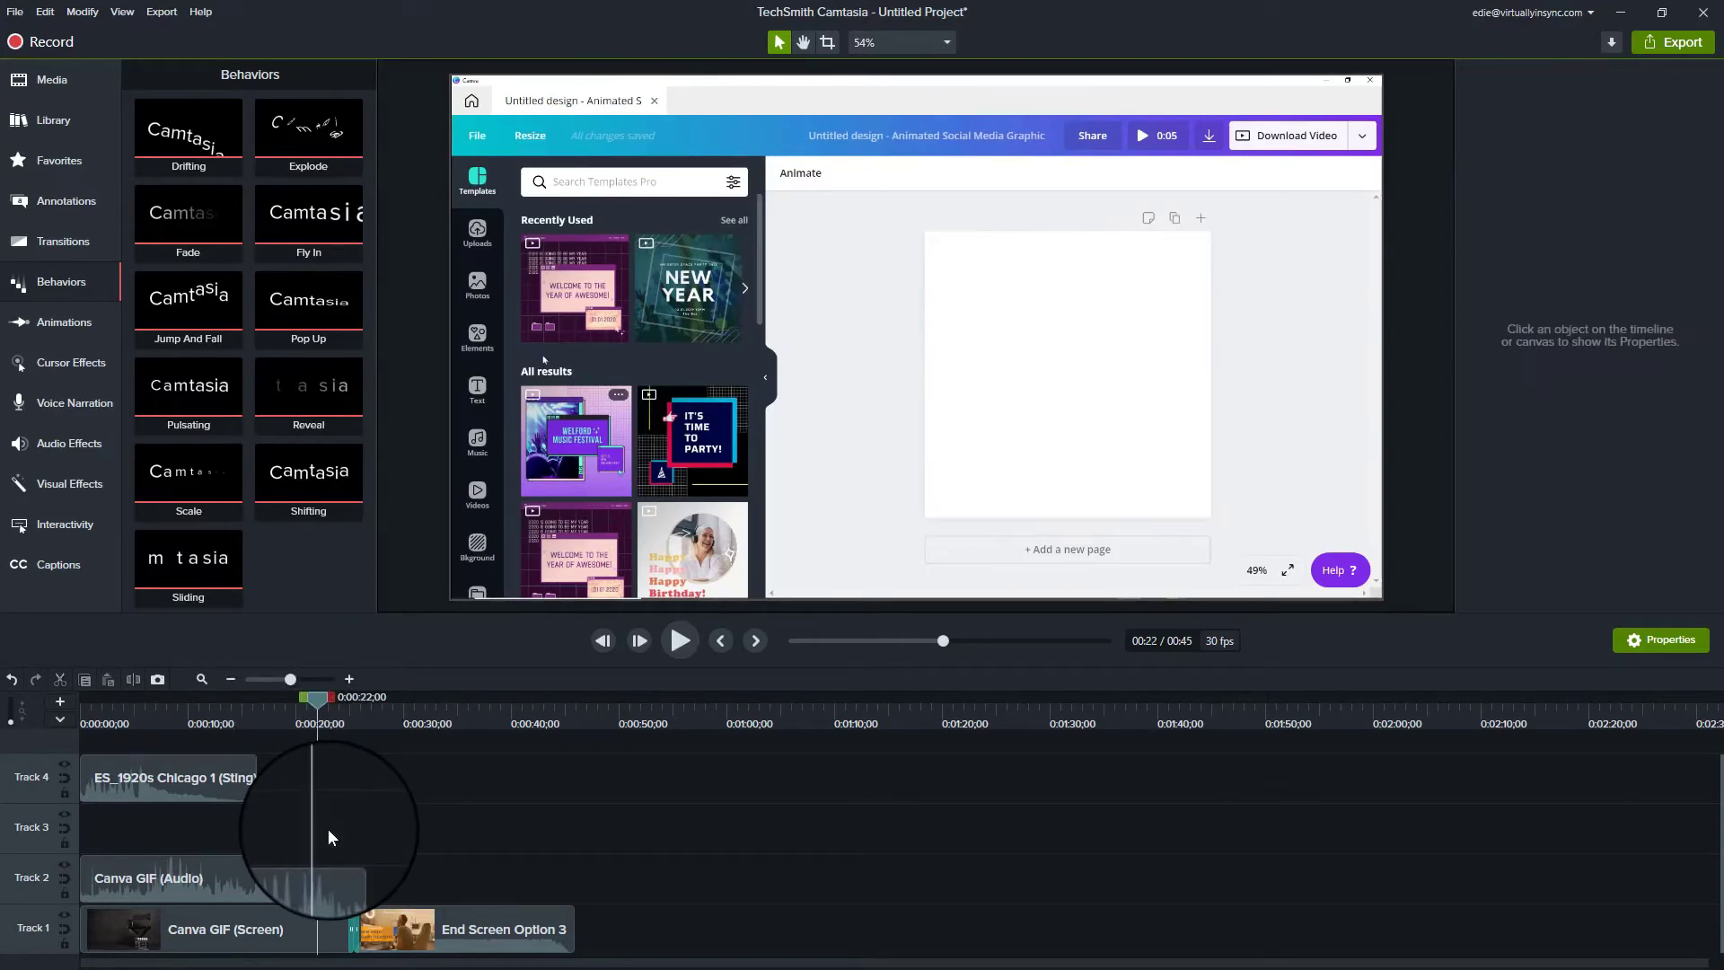
Step: Add a plain text callout at 0:22 with dark text, enlarged to read INTRODUCING
click(68, 206)
click(137, 81)
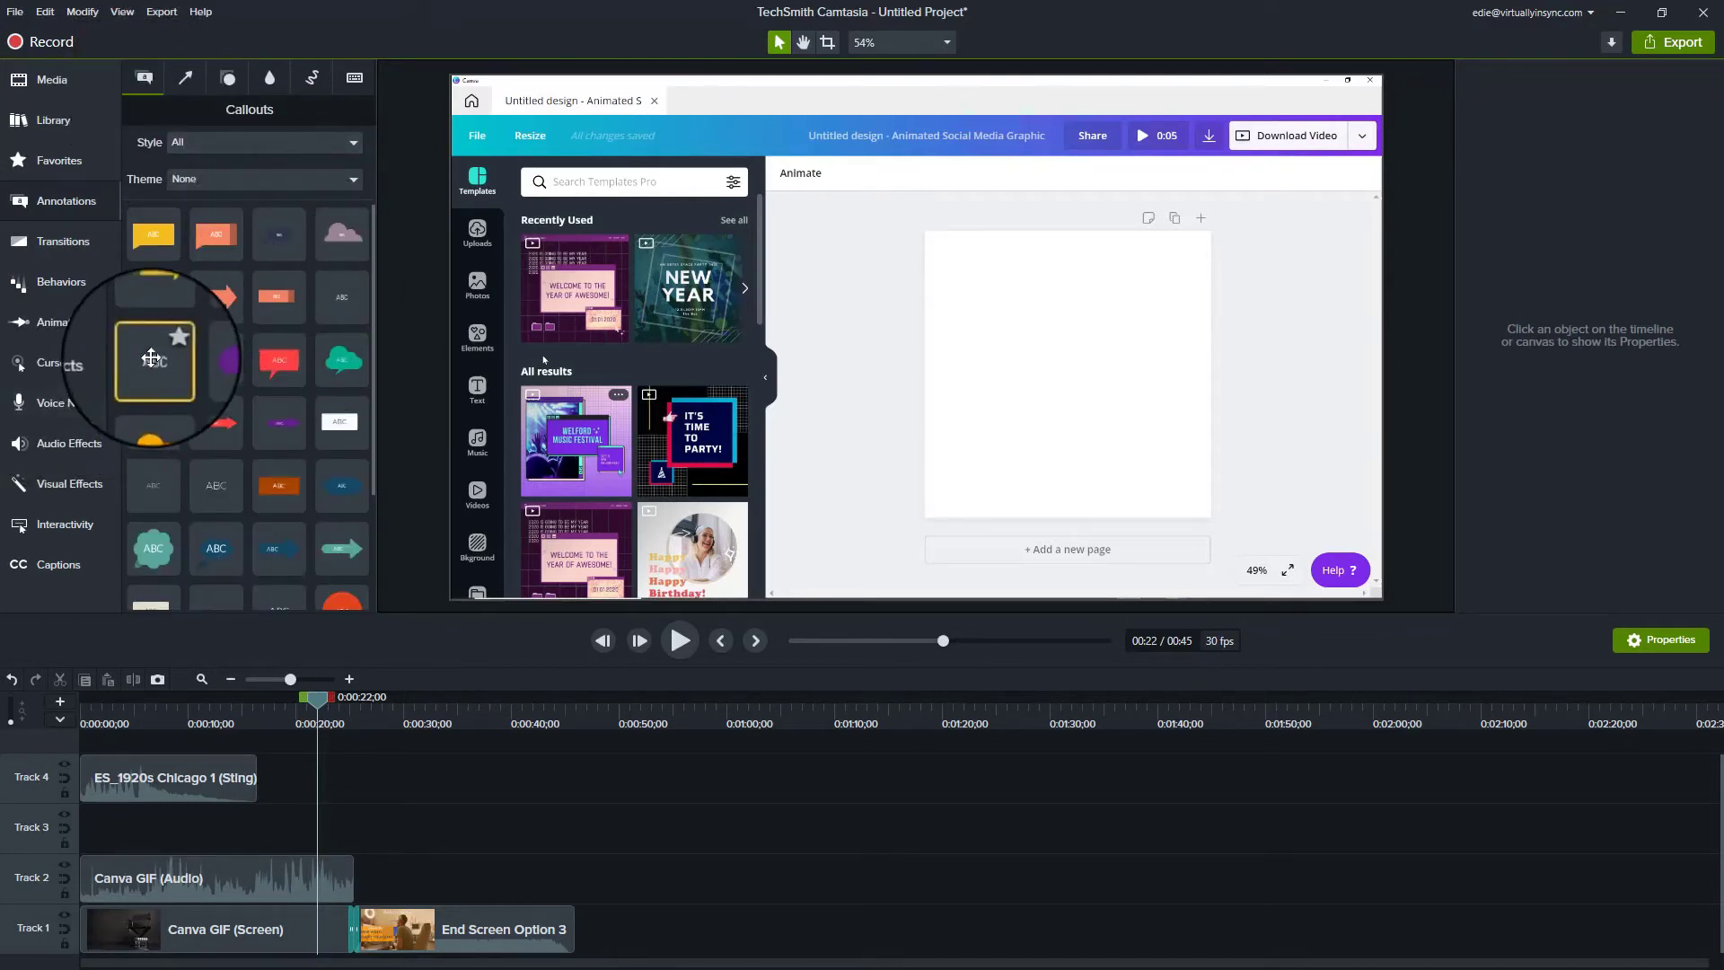
drag(154, 360, 325, 830)
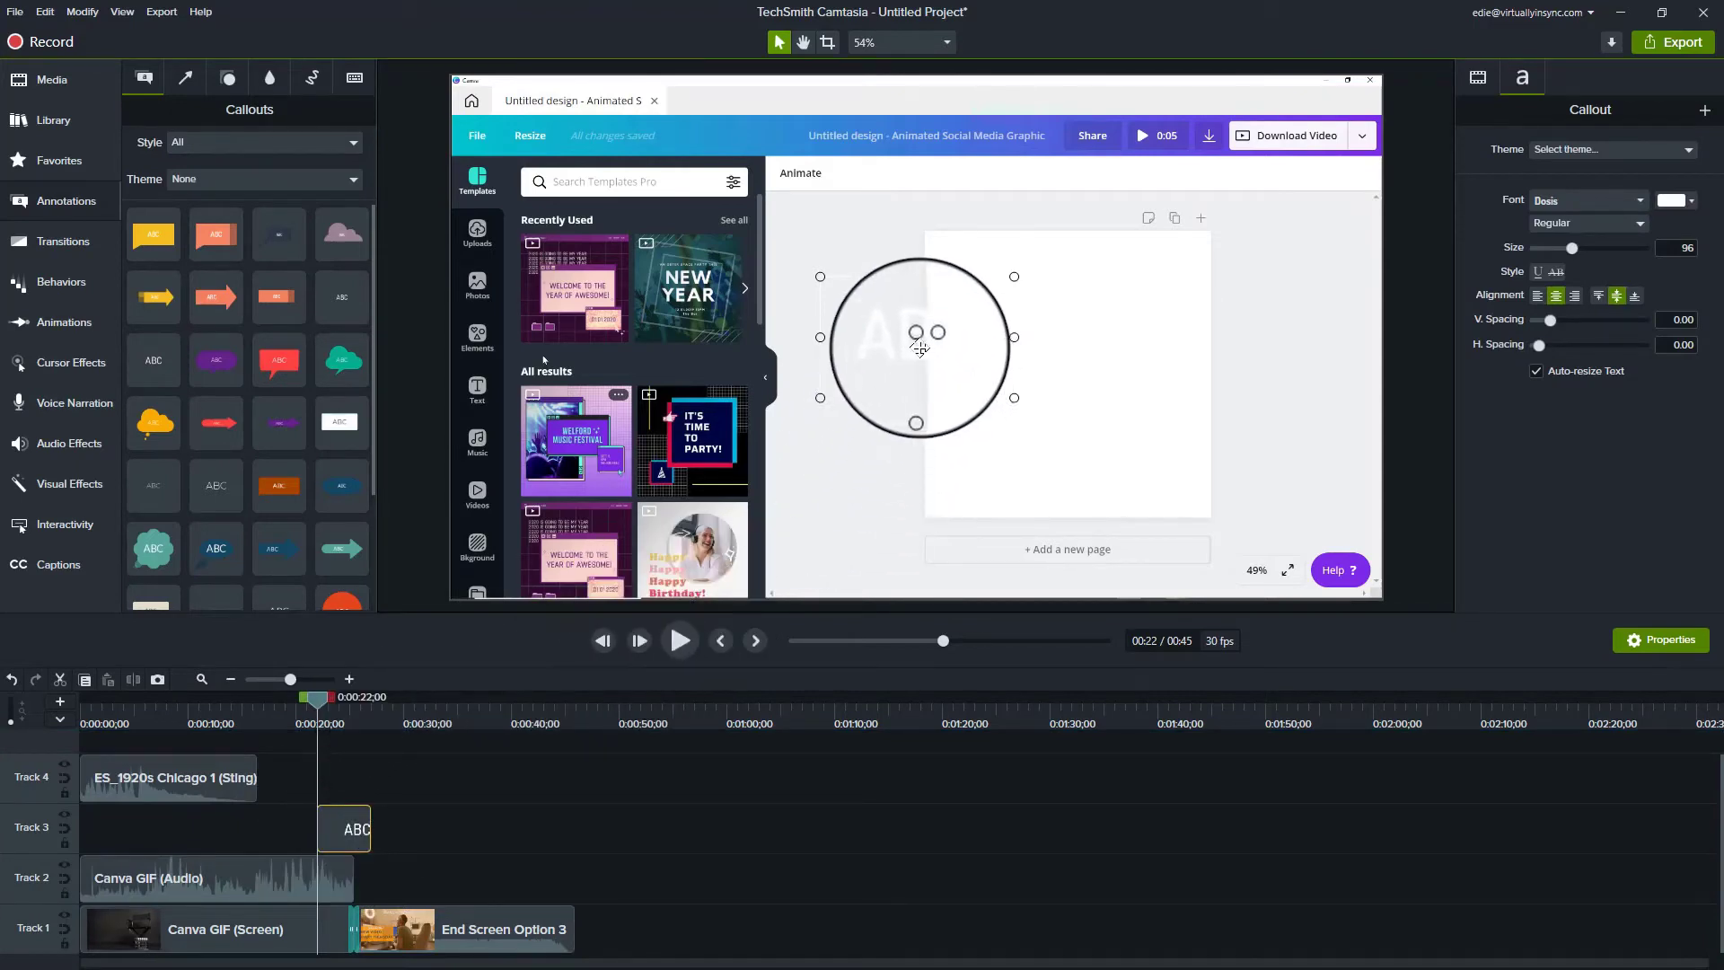
click(1672, 201)
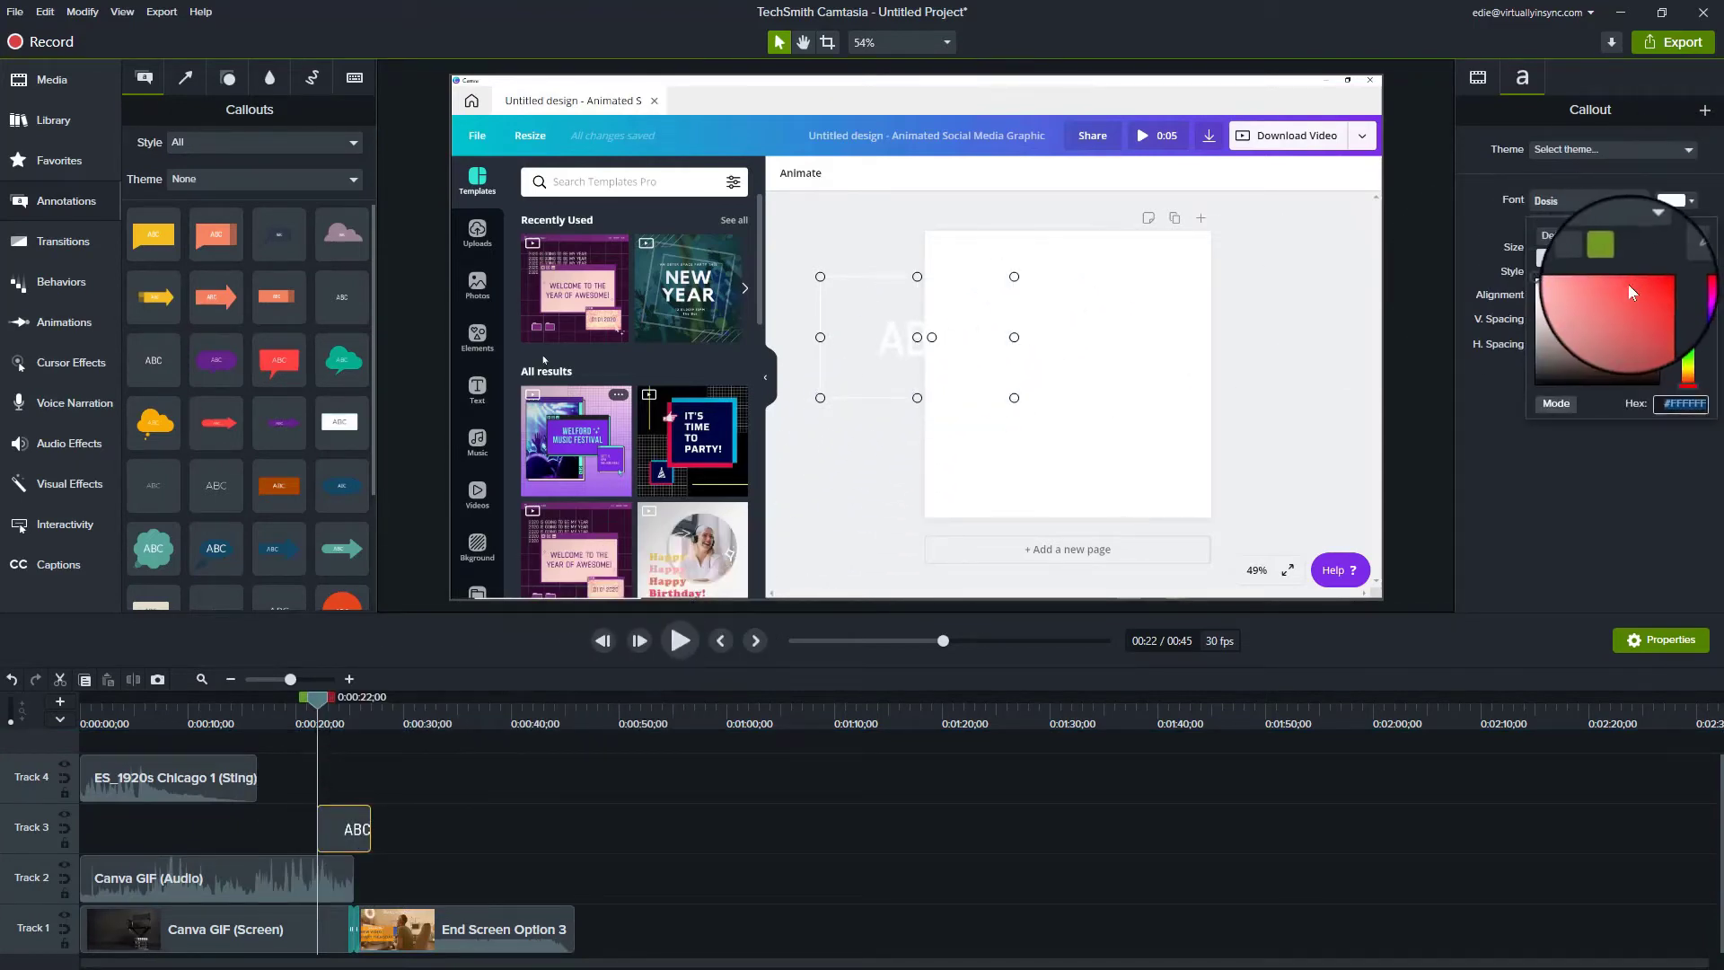
click(1564, 262)
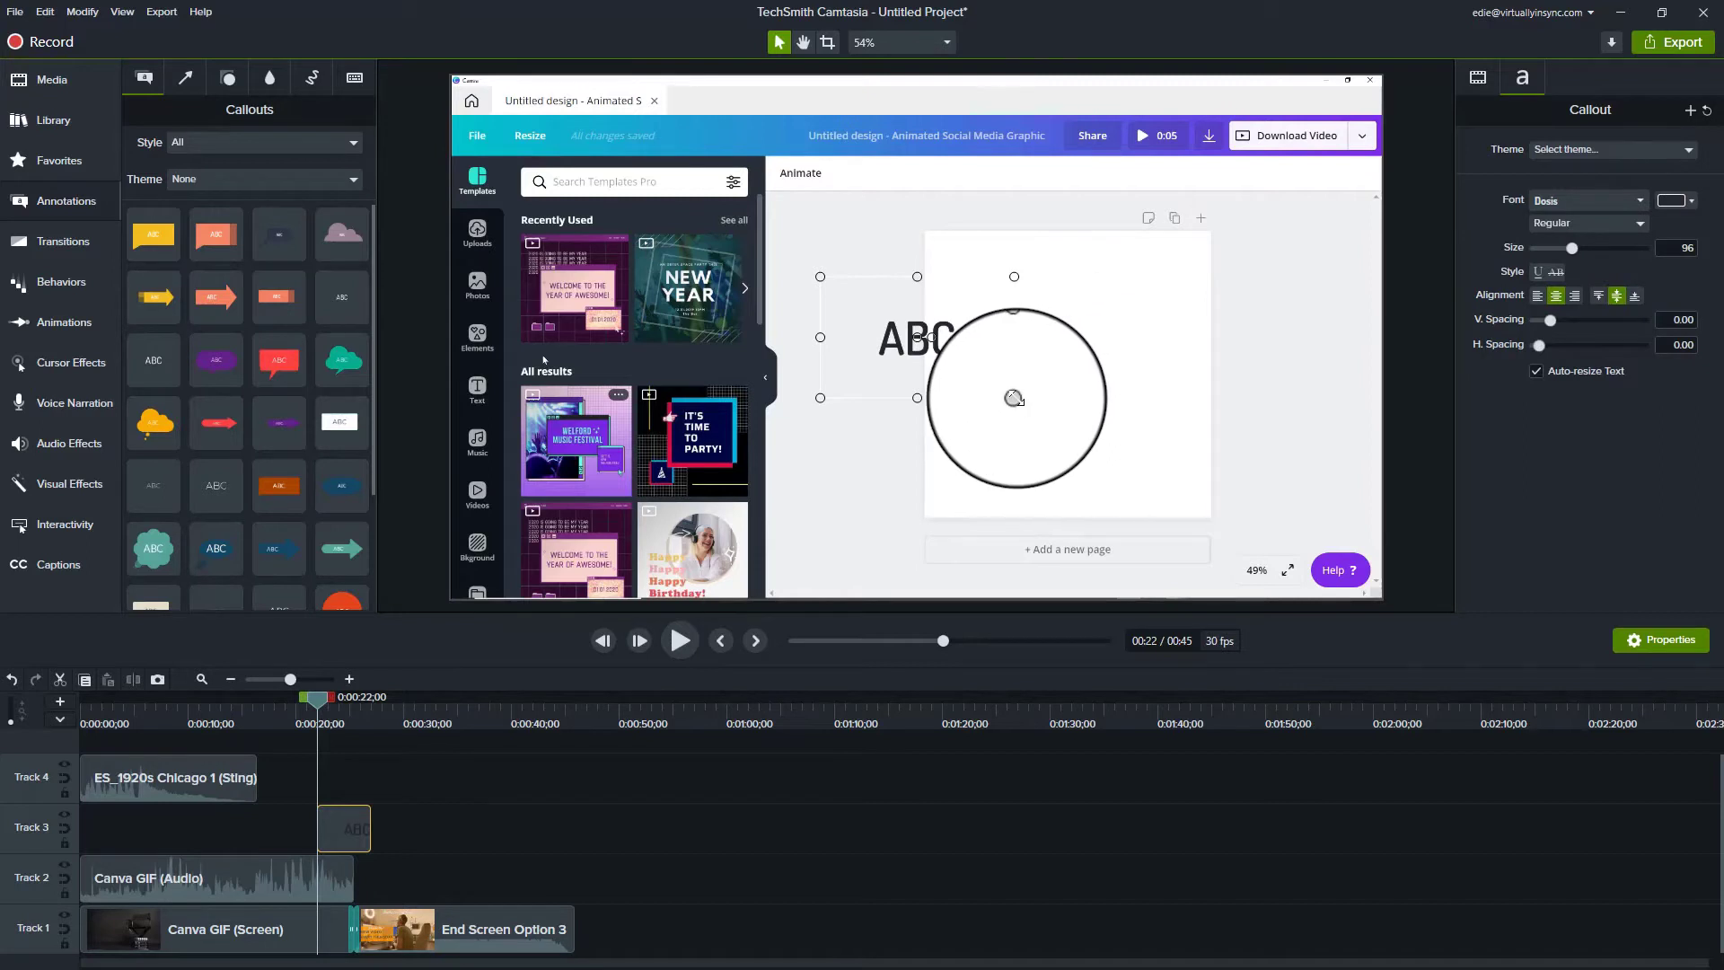
drag(1013, 398, 1278, 471)
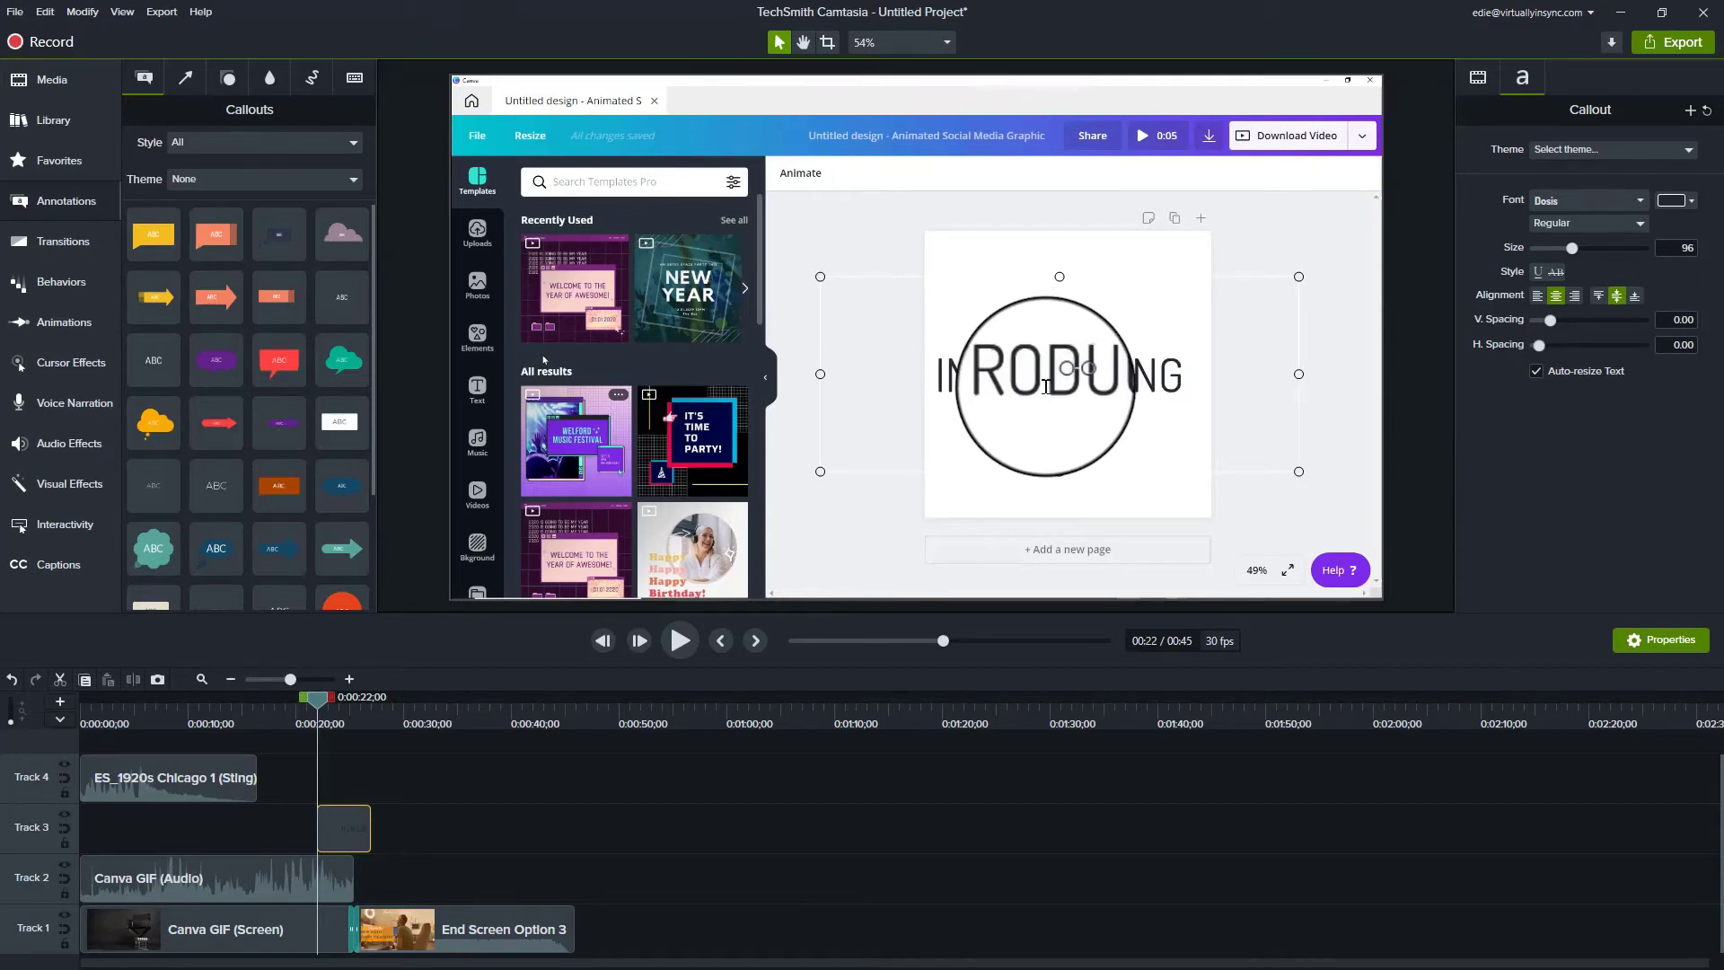
Step: Apply the Explode behavior to the INTRODUCING callout on Track 3 and preview the animation
click(63, 282)
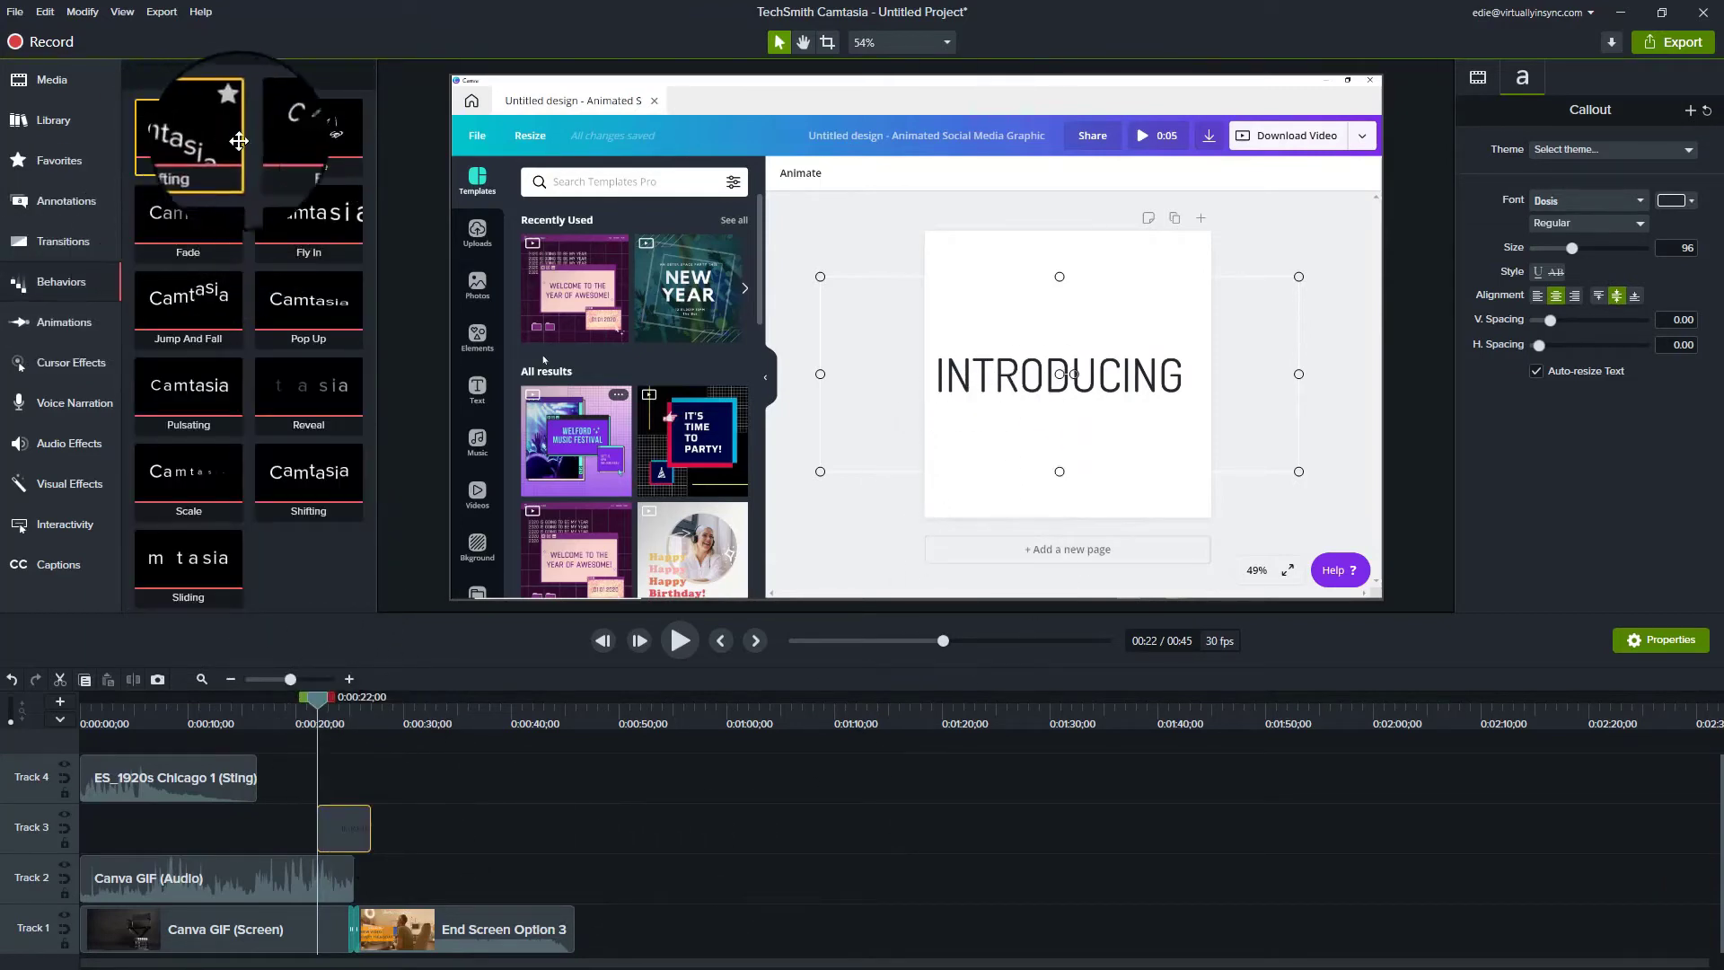
drag(307, 149, 344, 827)
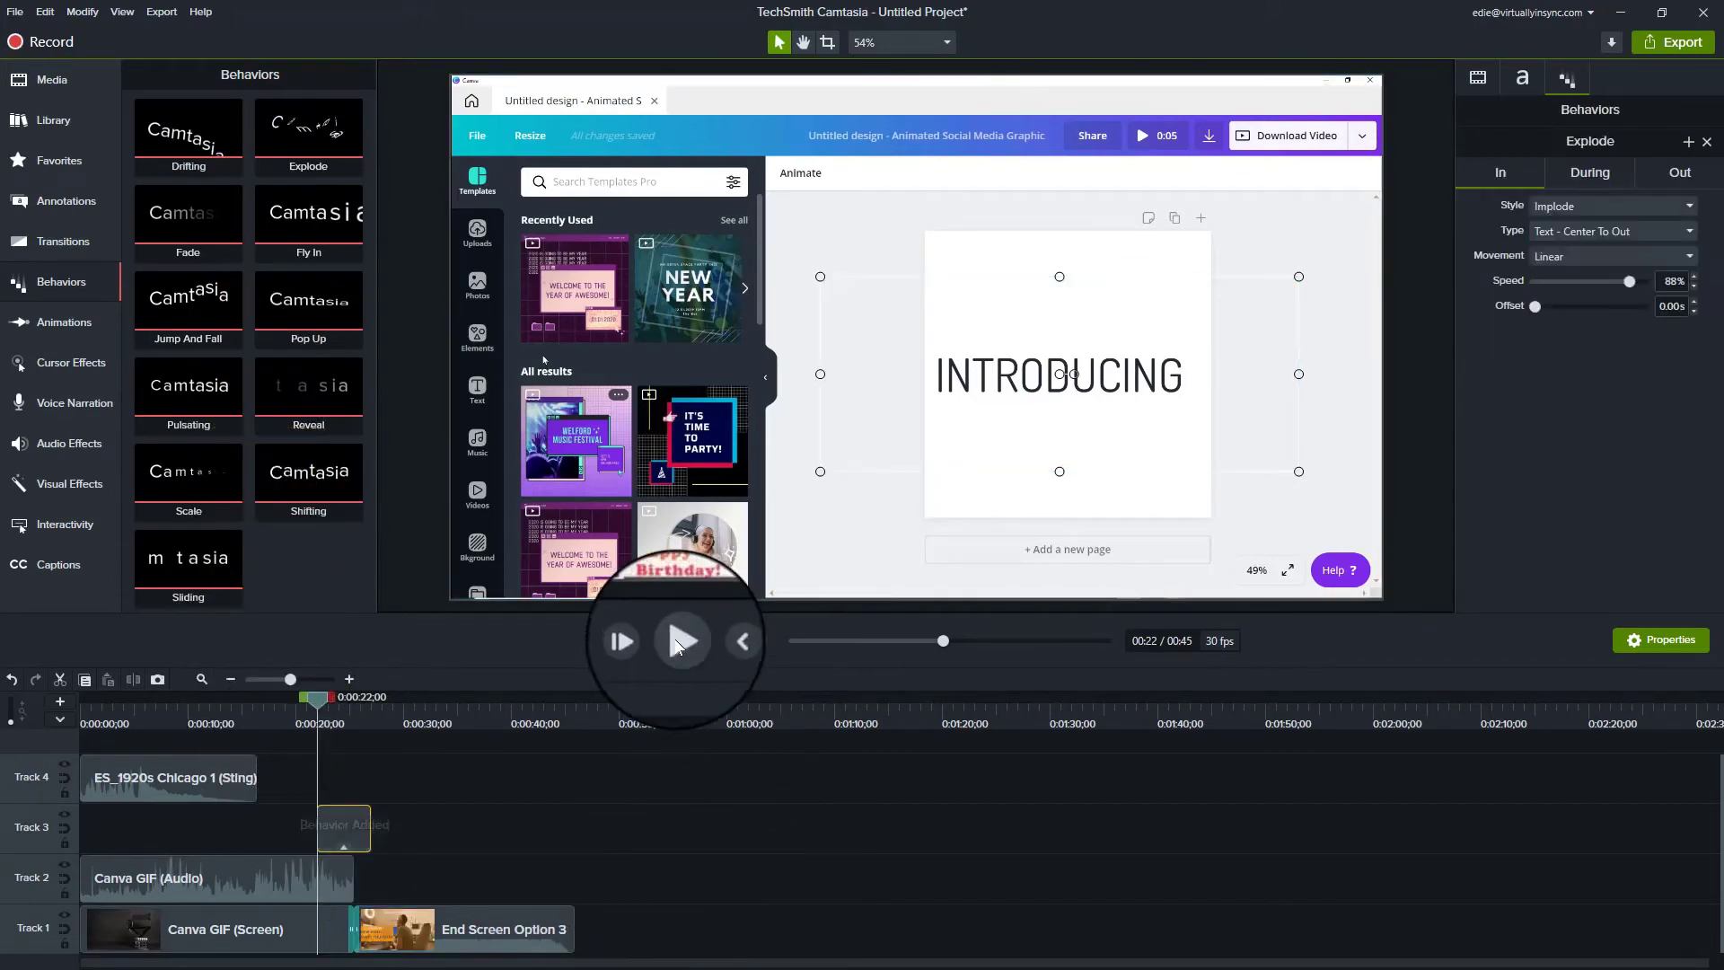
click(680, 640)
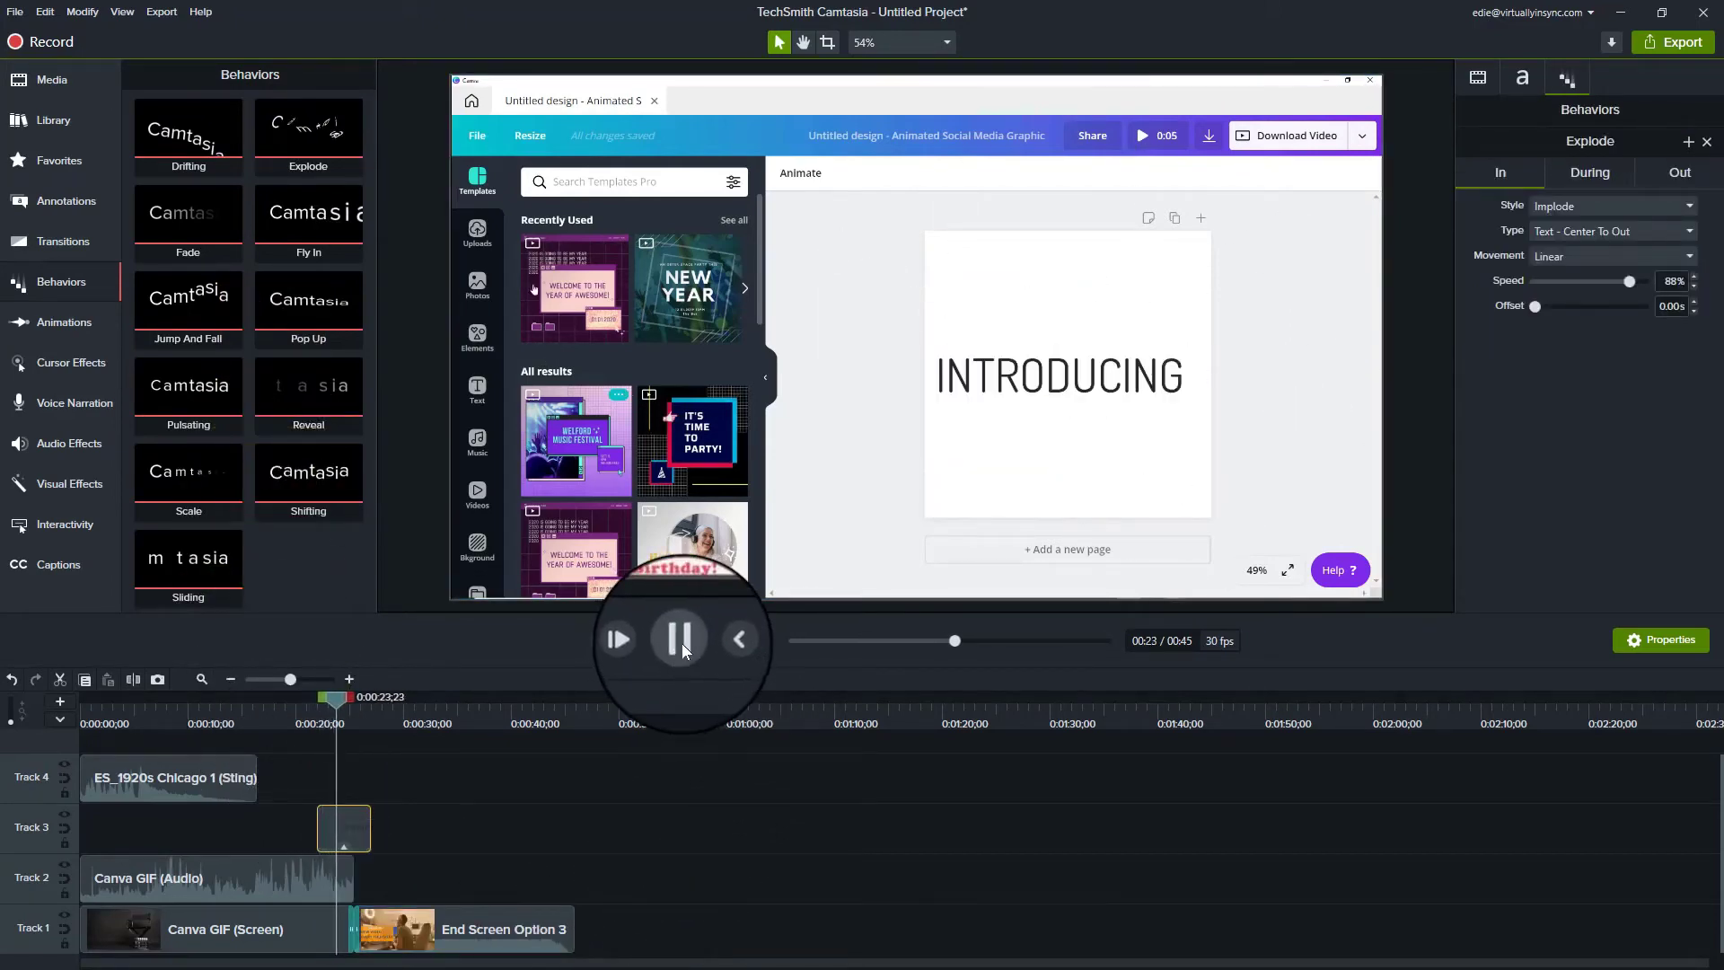
click(680, 641)
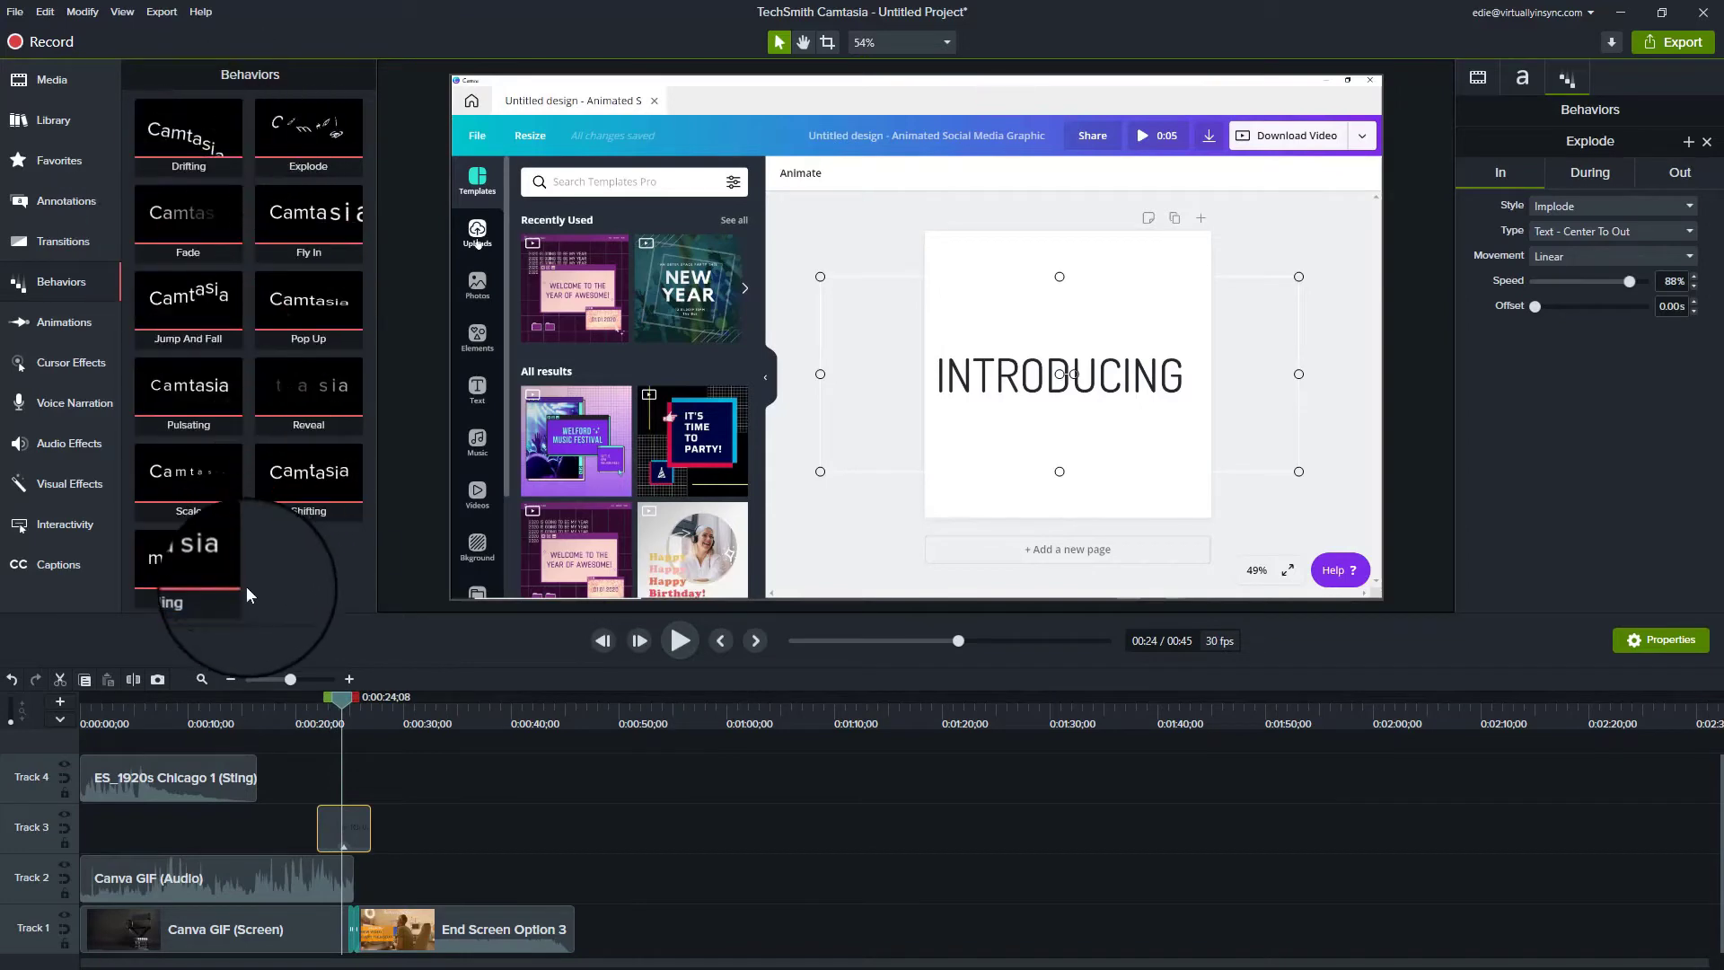
Step: Add a Zoom-n-Pan animation at 0:24 with the zoom set to 98%
click(70, 325)
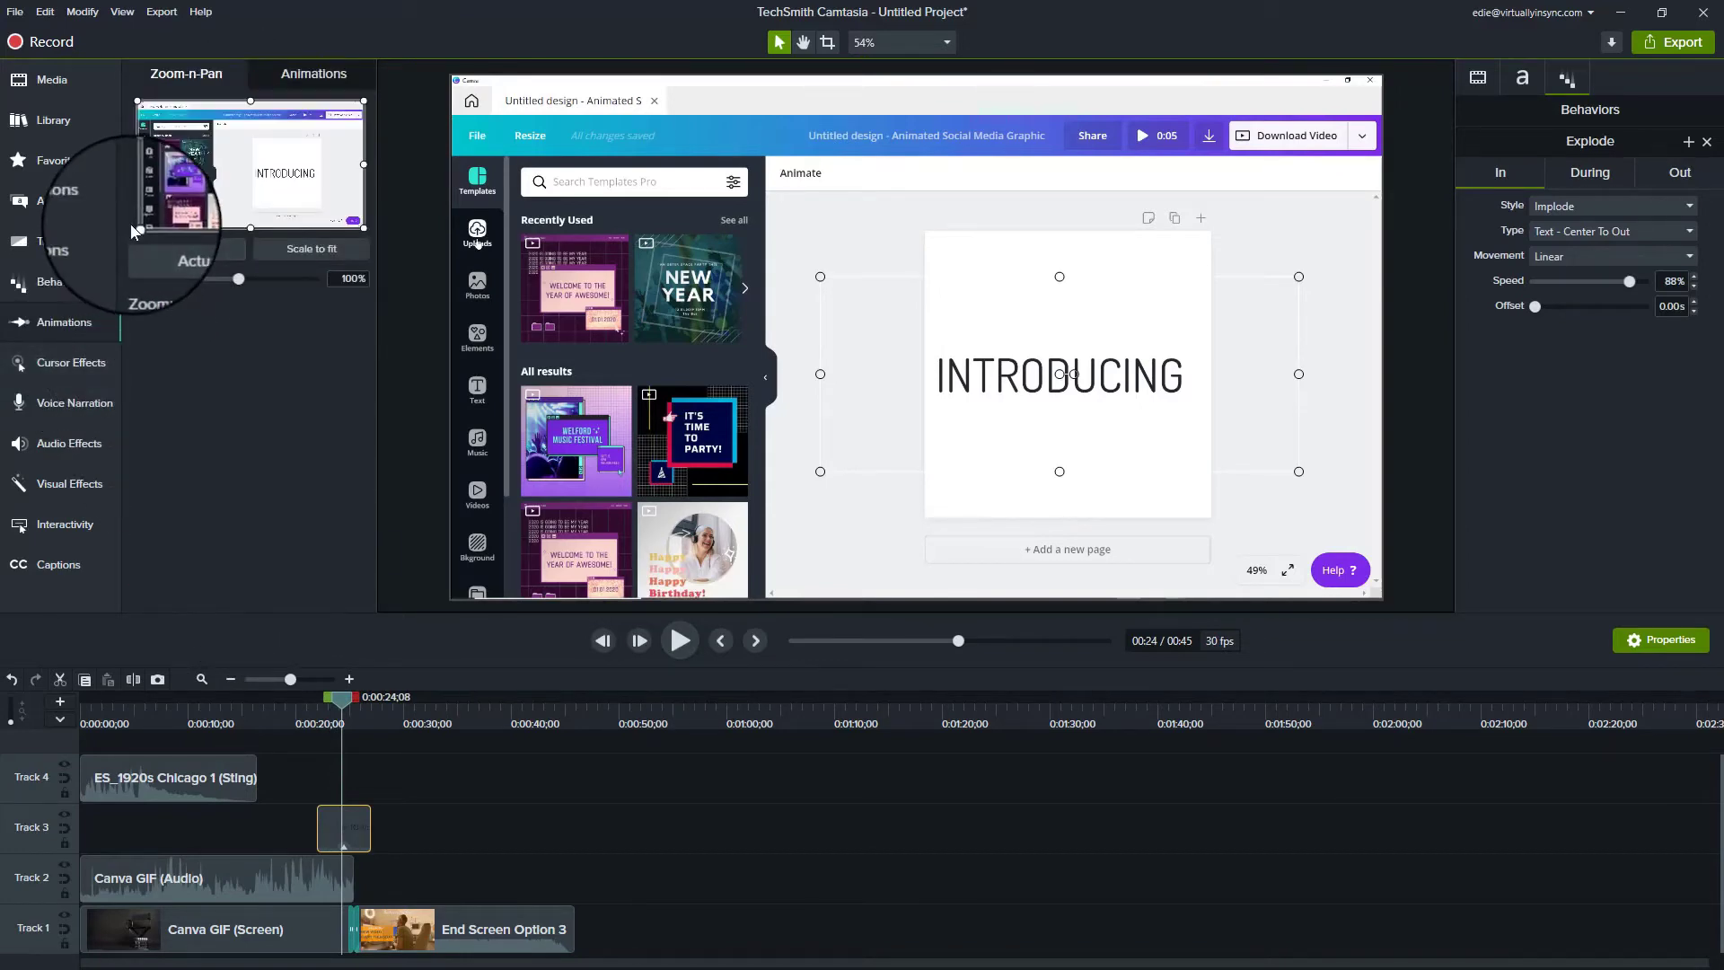
mouse_move(154, 219)
mouse_down()
mouse_move(260, 179)
mouse_move(283, 193)
mouse_move(153, 243)
mouse_up()
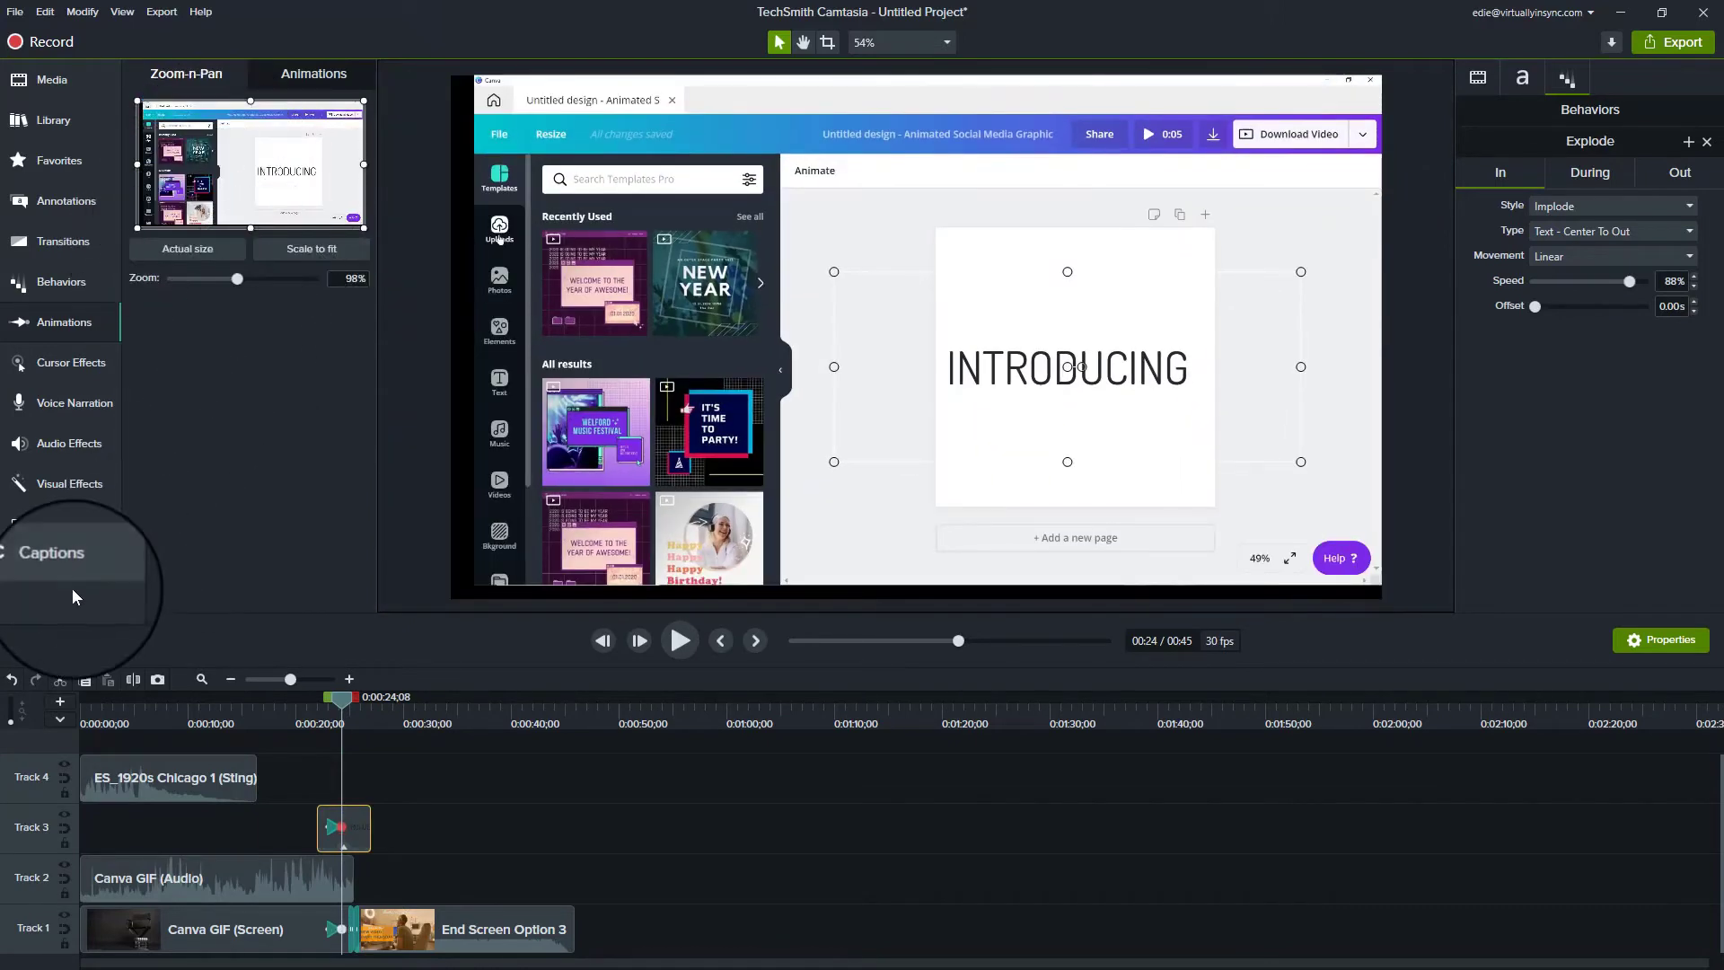
Step: Add Spotlight and Highlight cursor effects to the Canva GIF screen clip
click(82, 364)
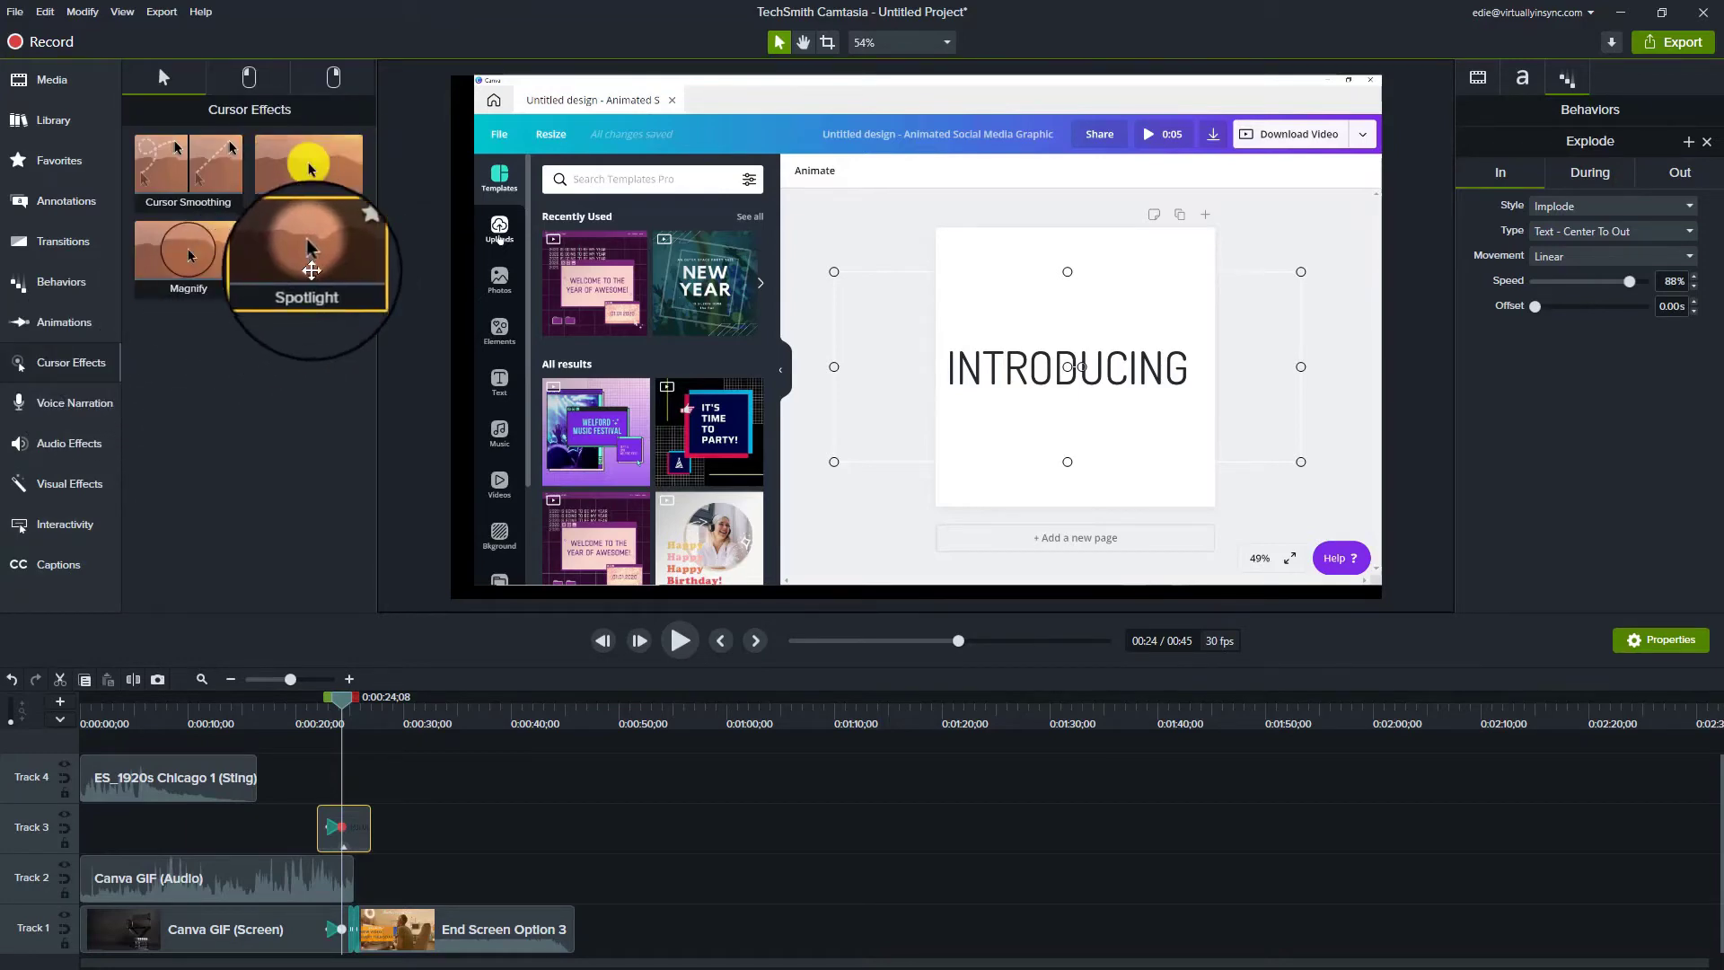
drag(307, 298, 220, 929)
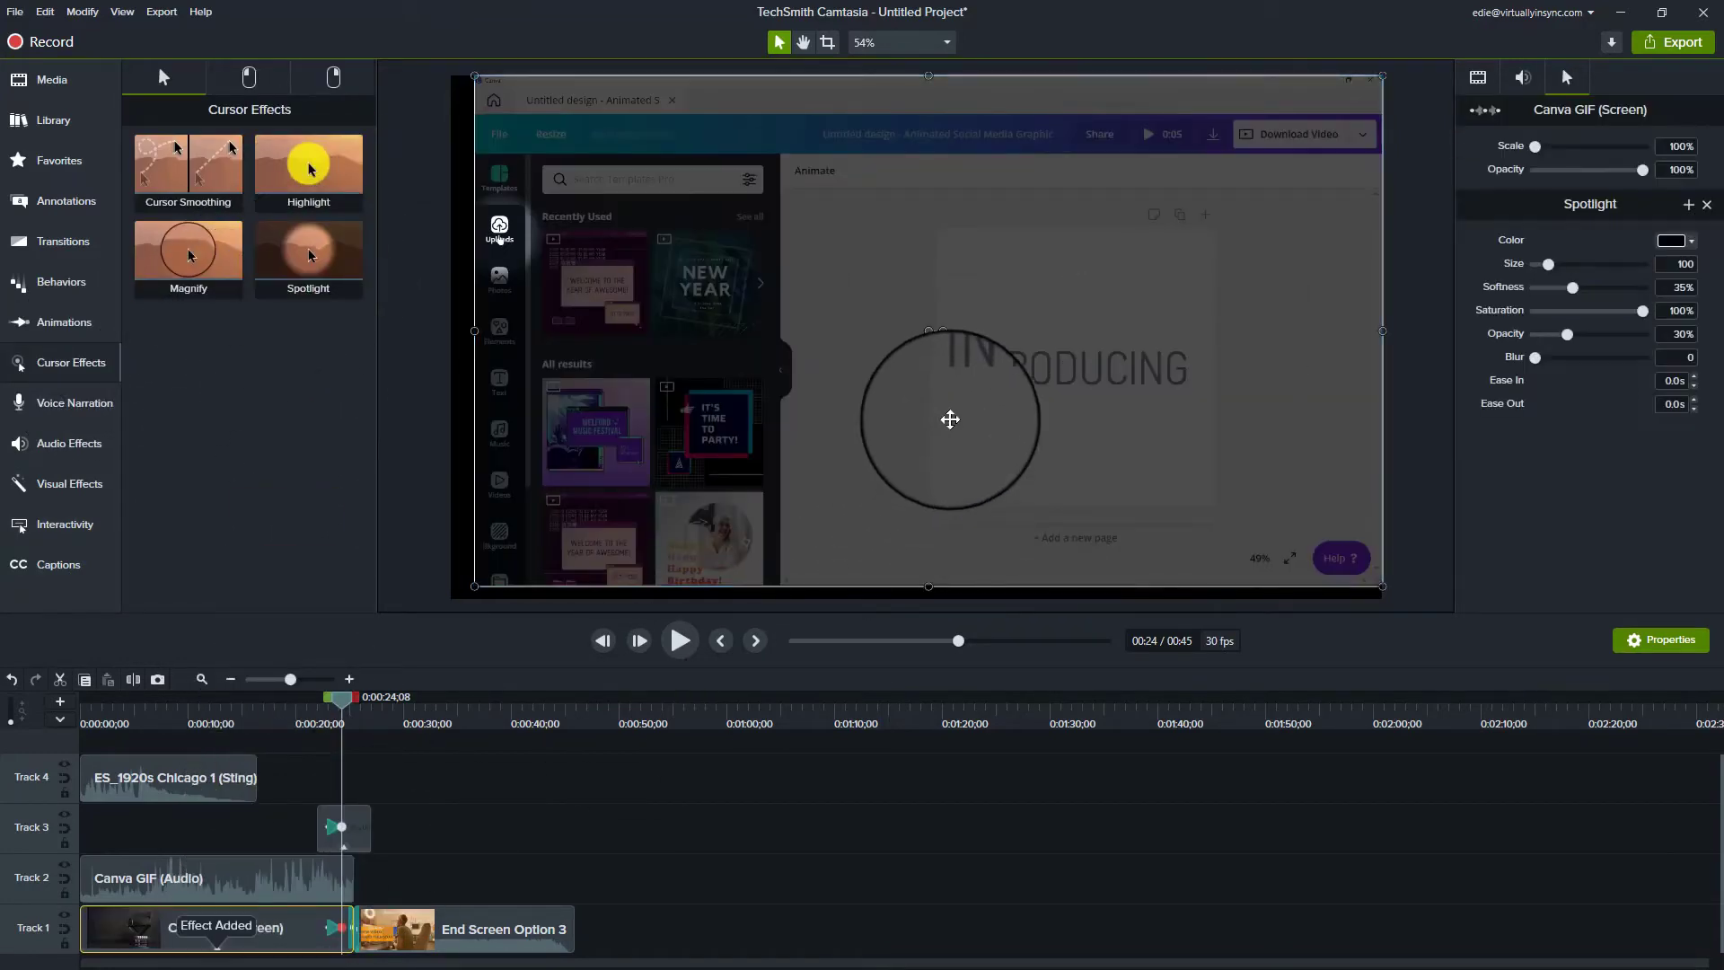
click(330, 699)
drag(331, 699, 239, 699)
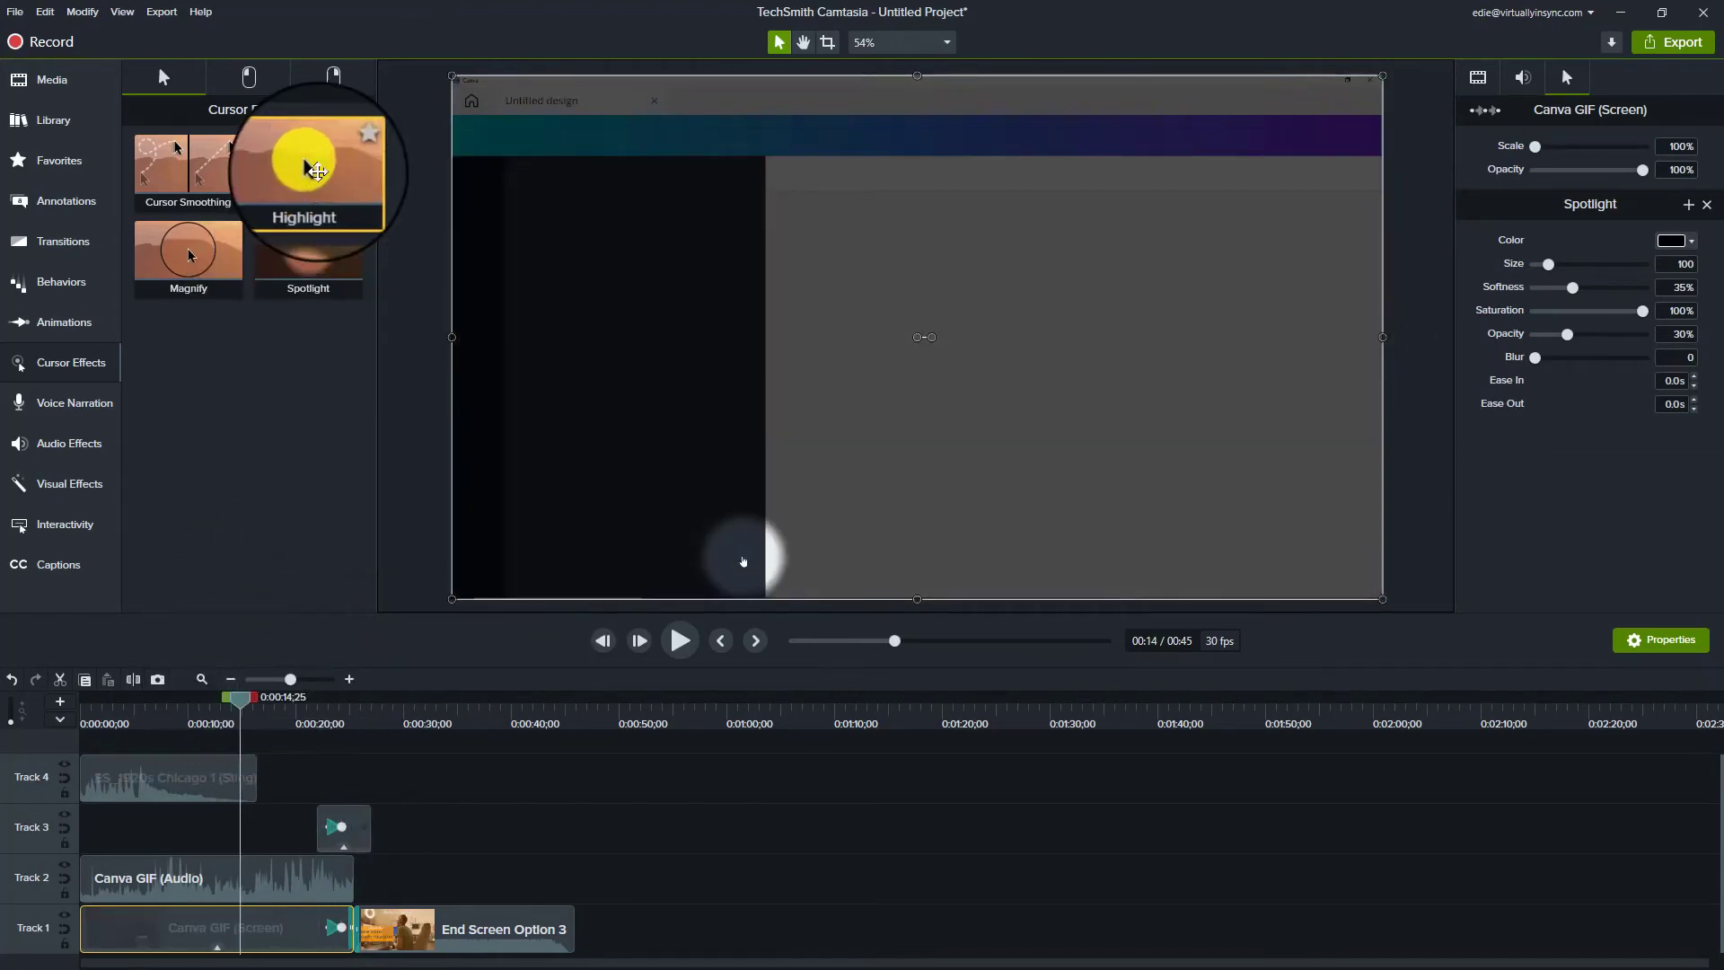
drag(317, 171, 229, 920)
Step: Add a Magnify cursor effect, remove Highlight and Spotlight, and bring up Voice Narration options
drag(187, 251, 184, 934)
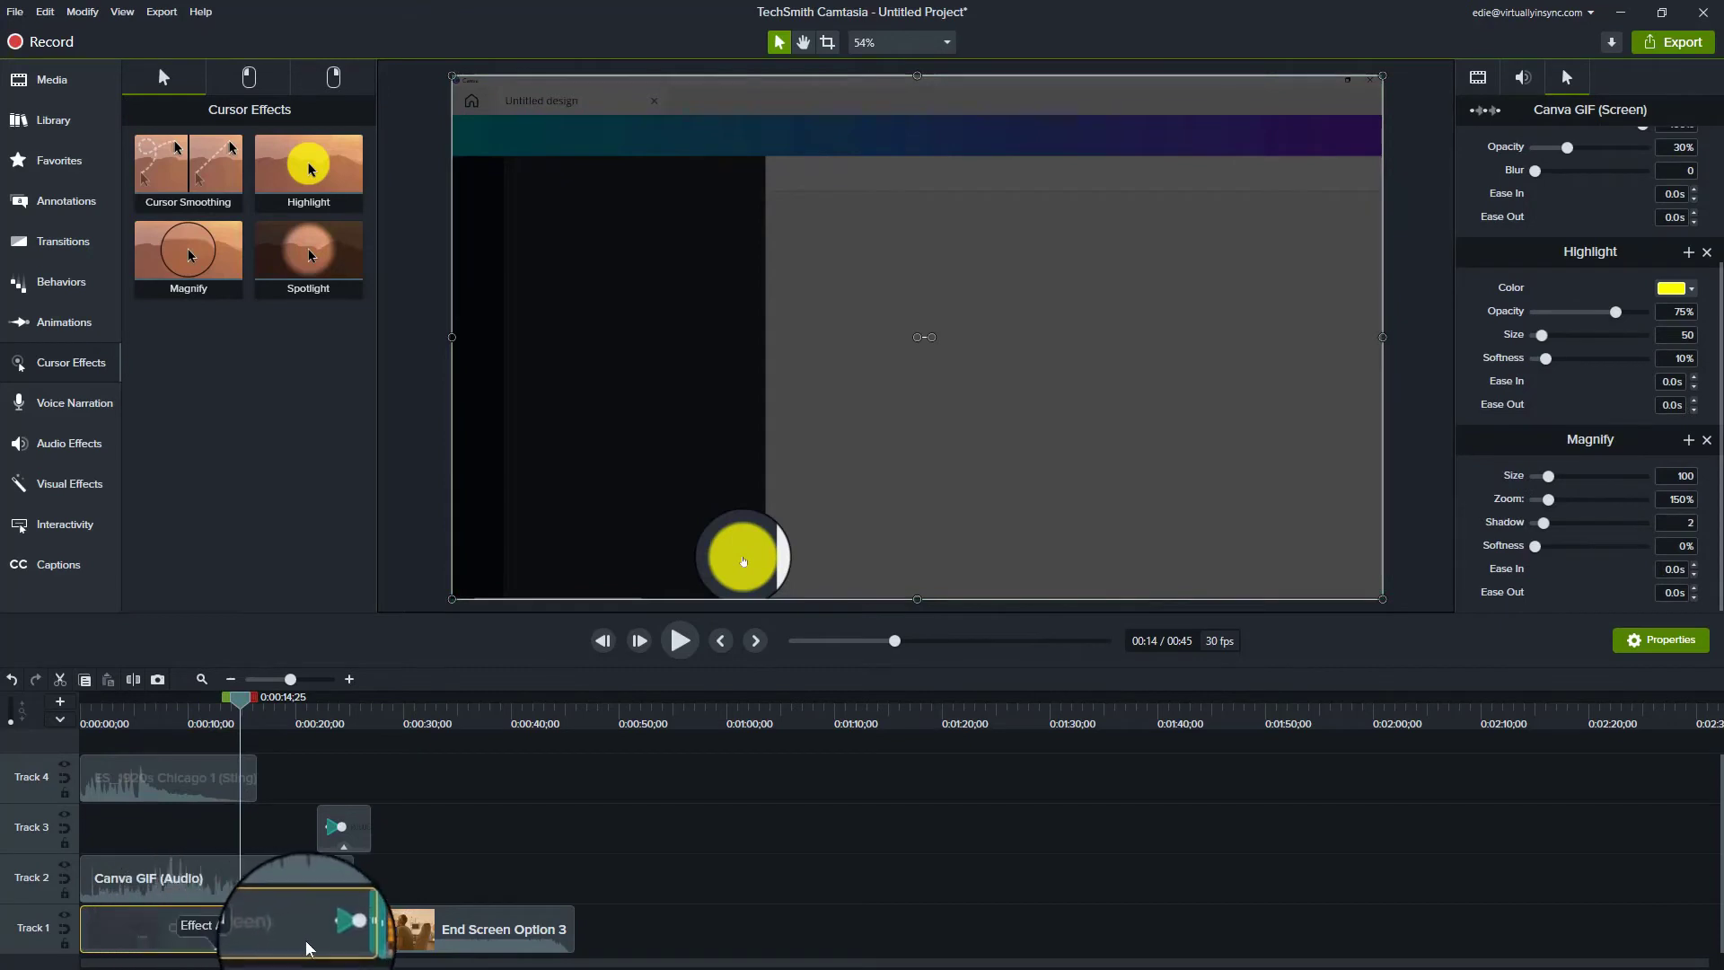
click(1707, 255)
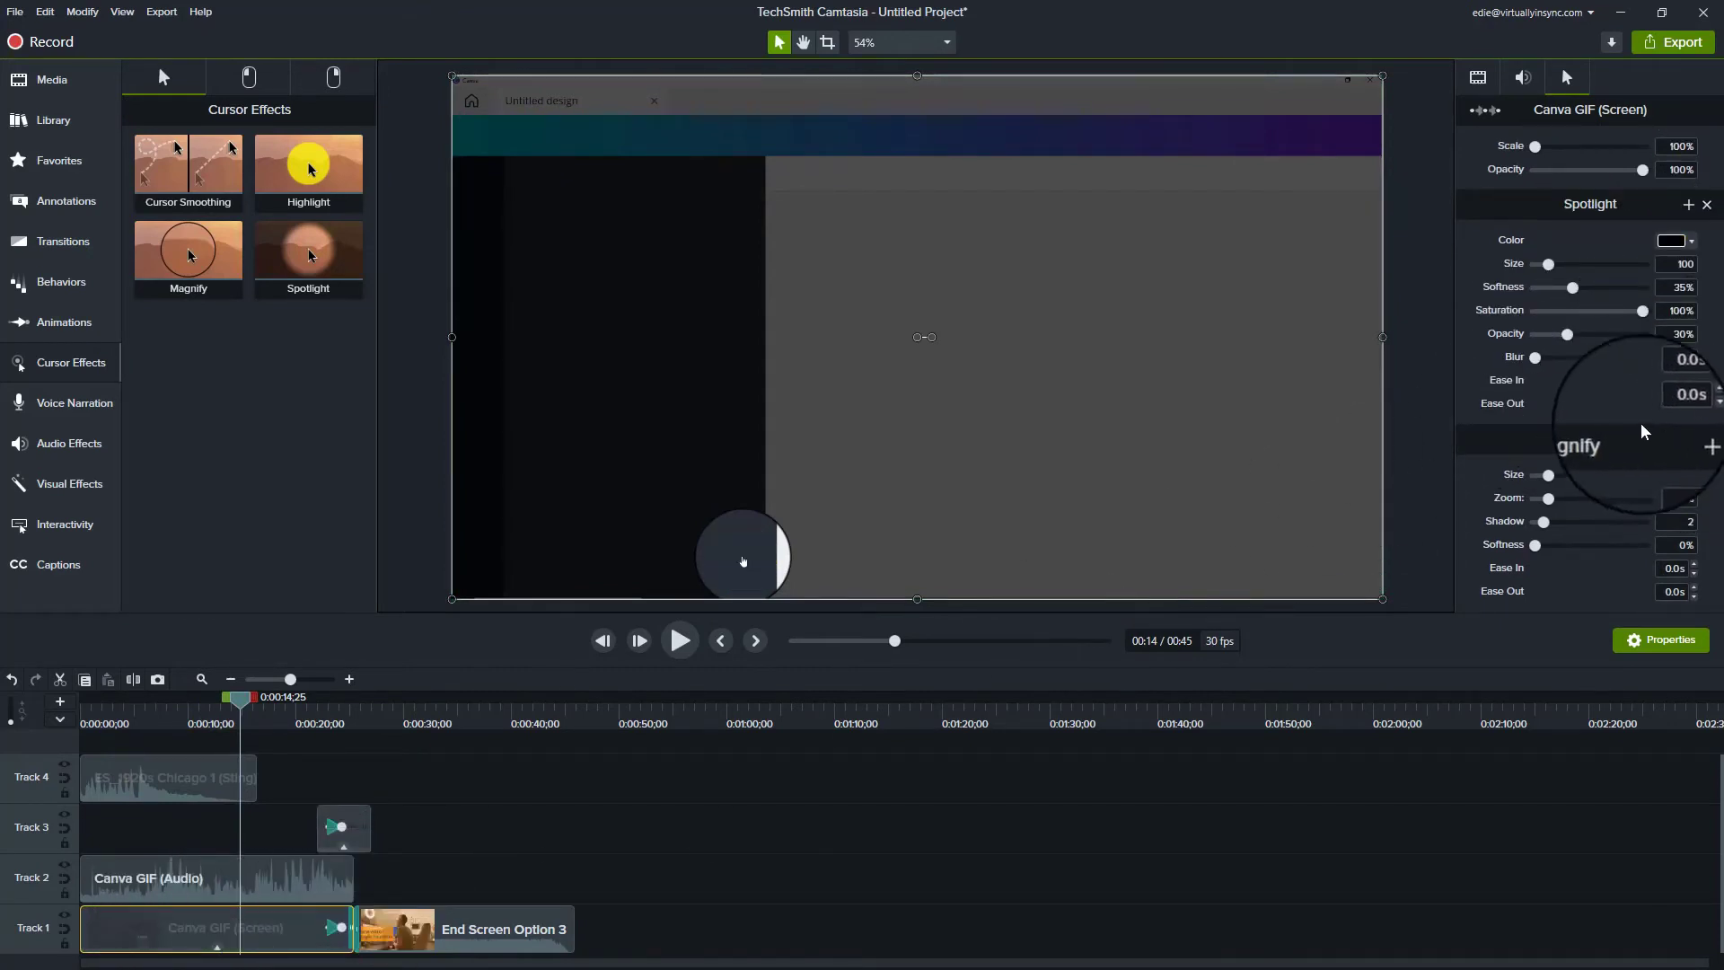
click(1707, 208)
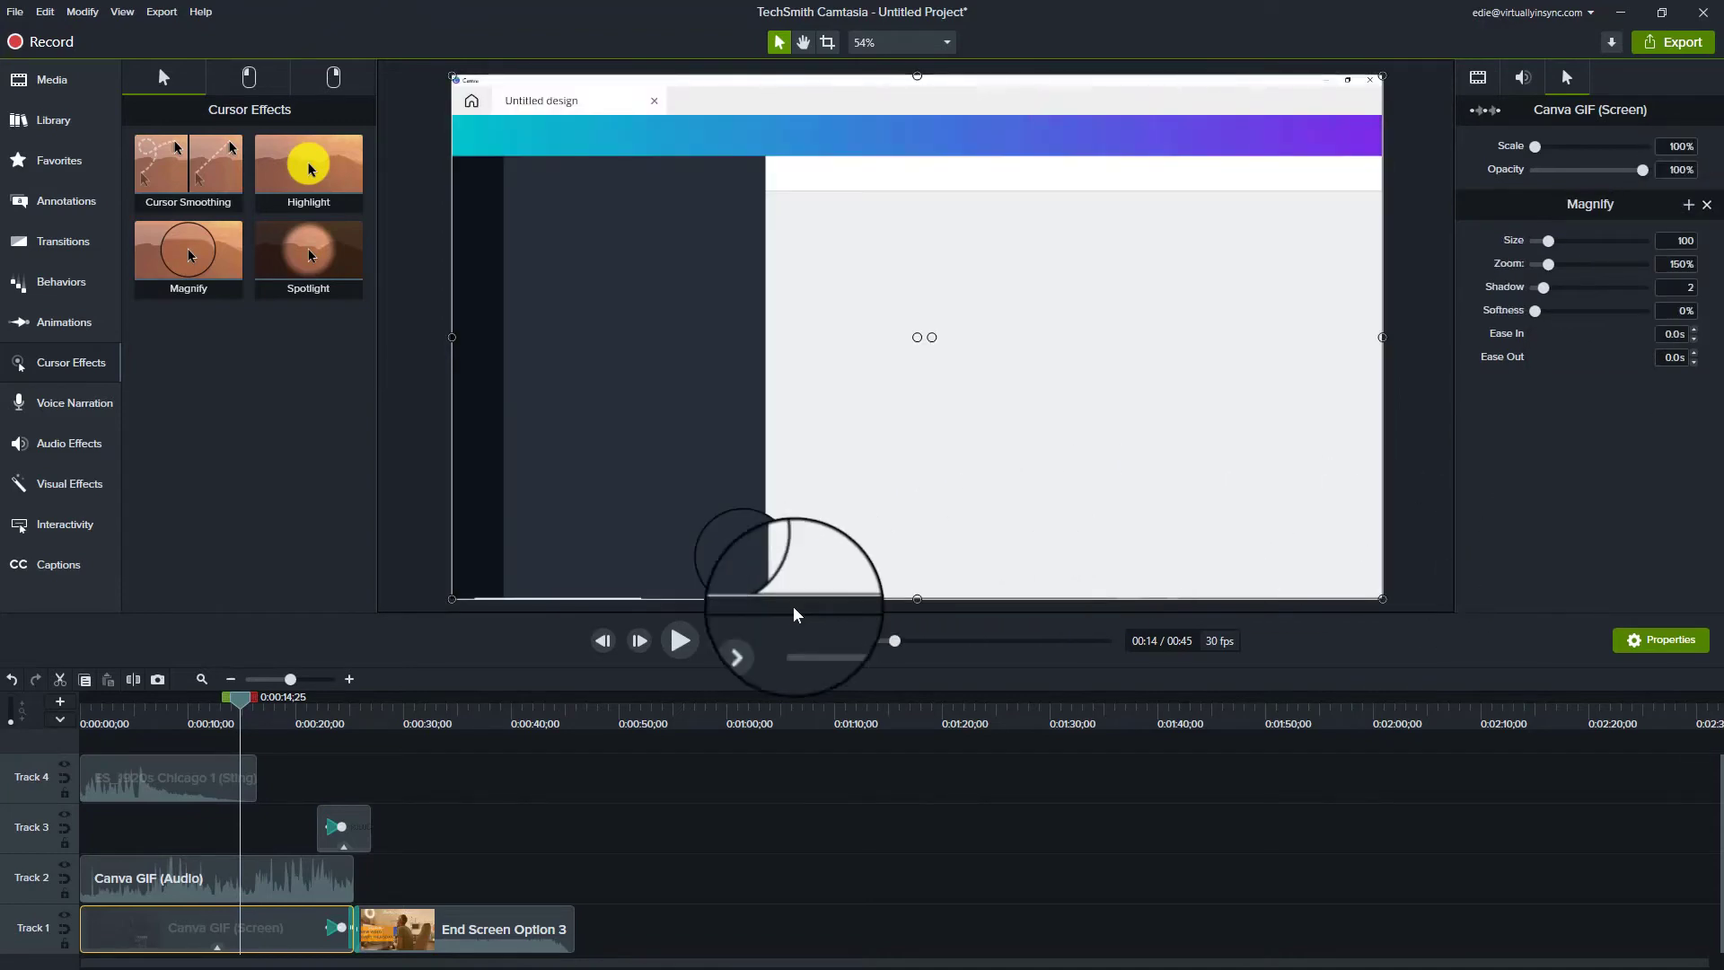
drag(242, 707, 207, 703)
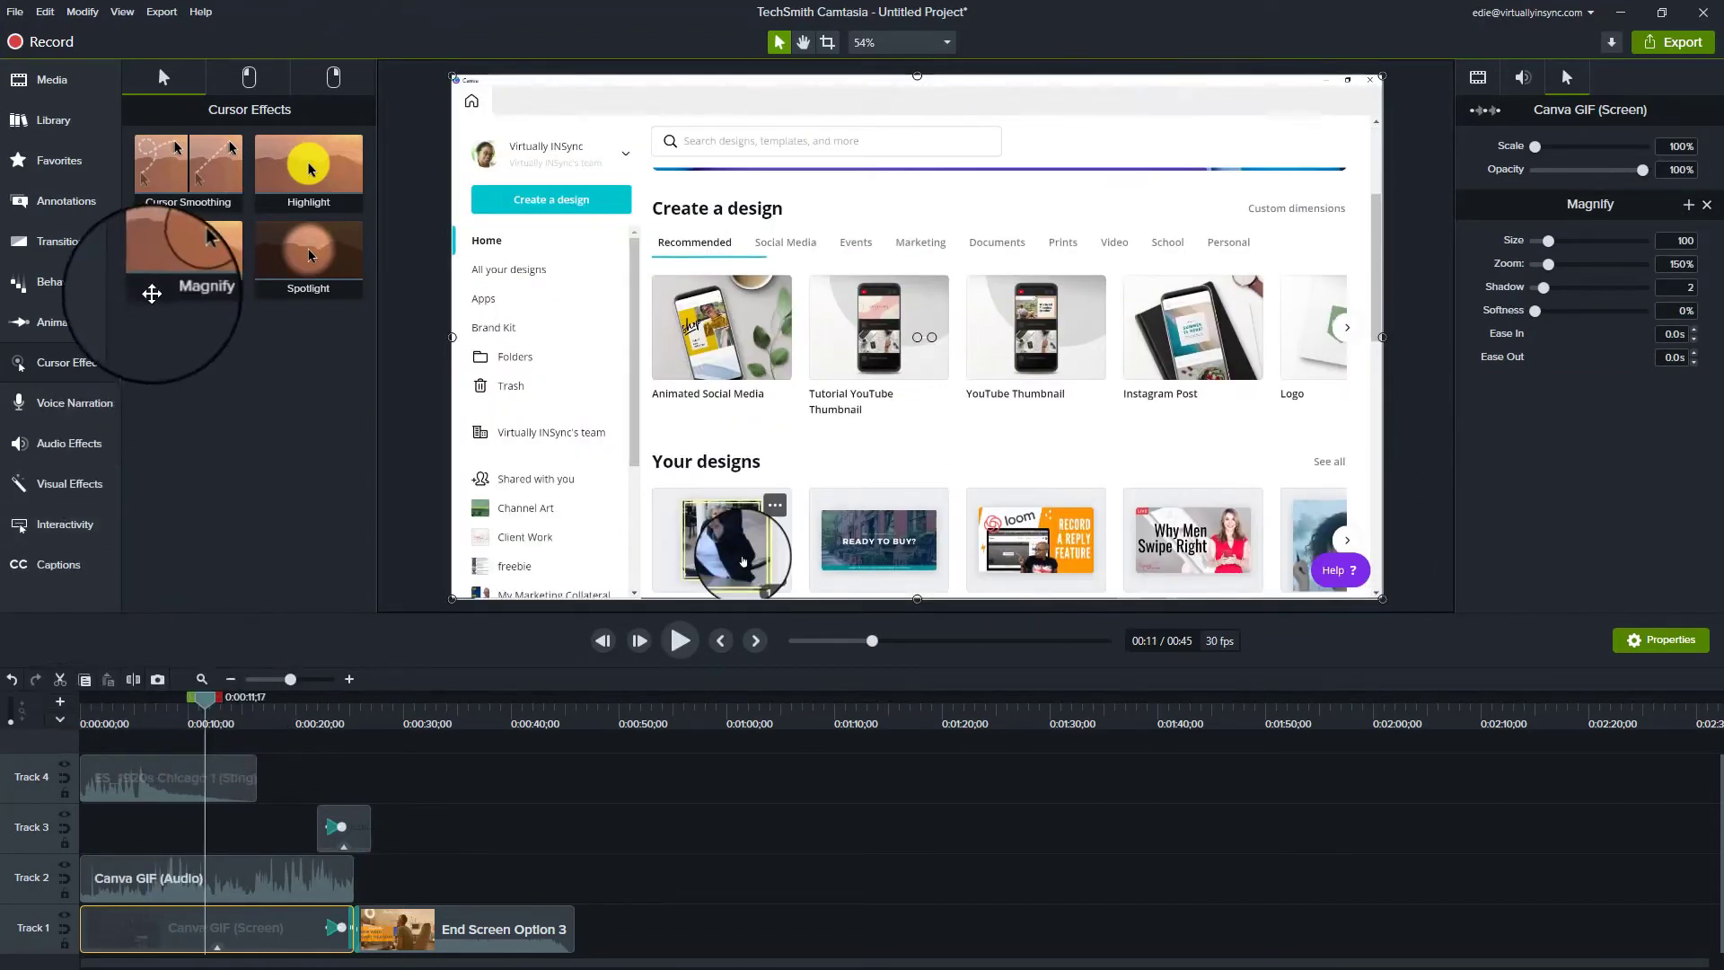
click(94, 413)
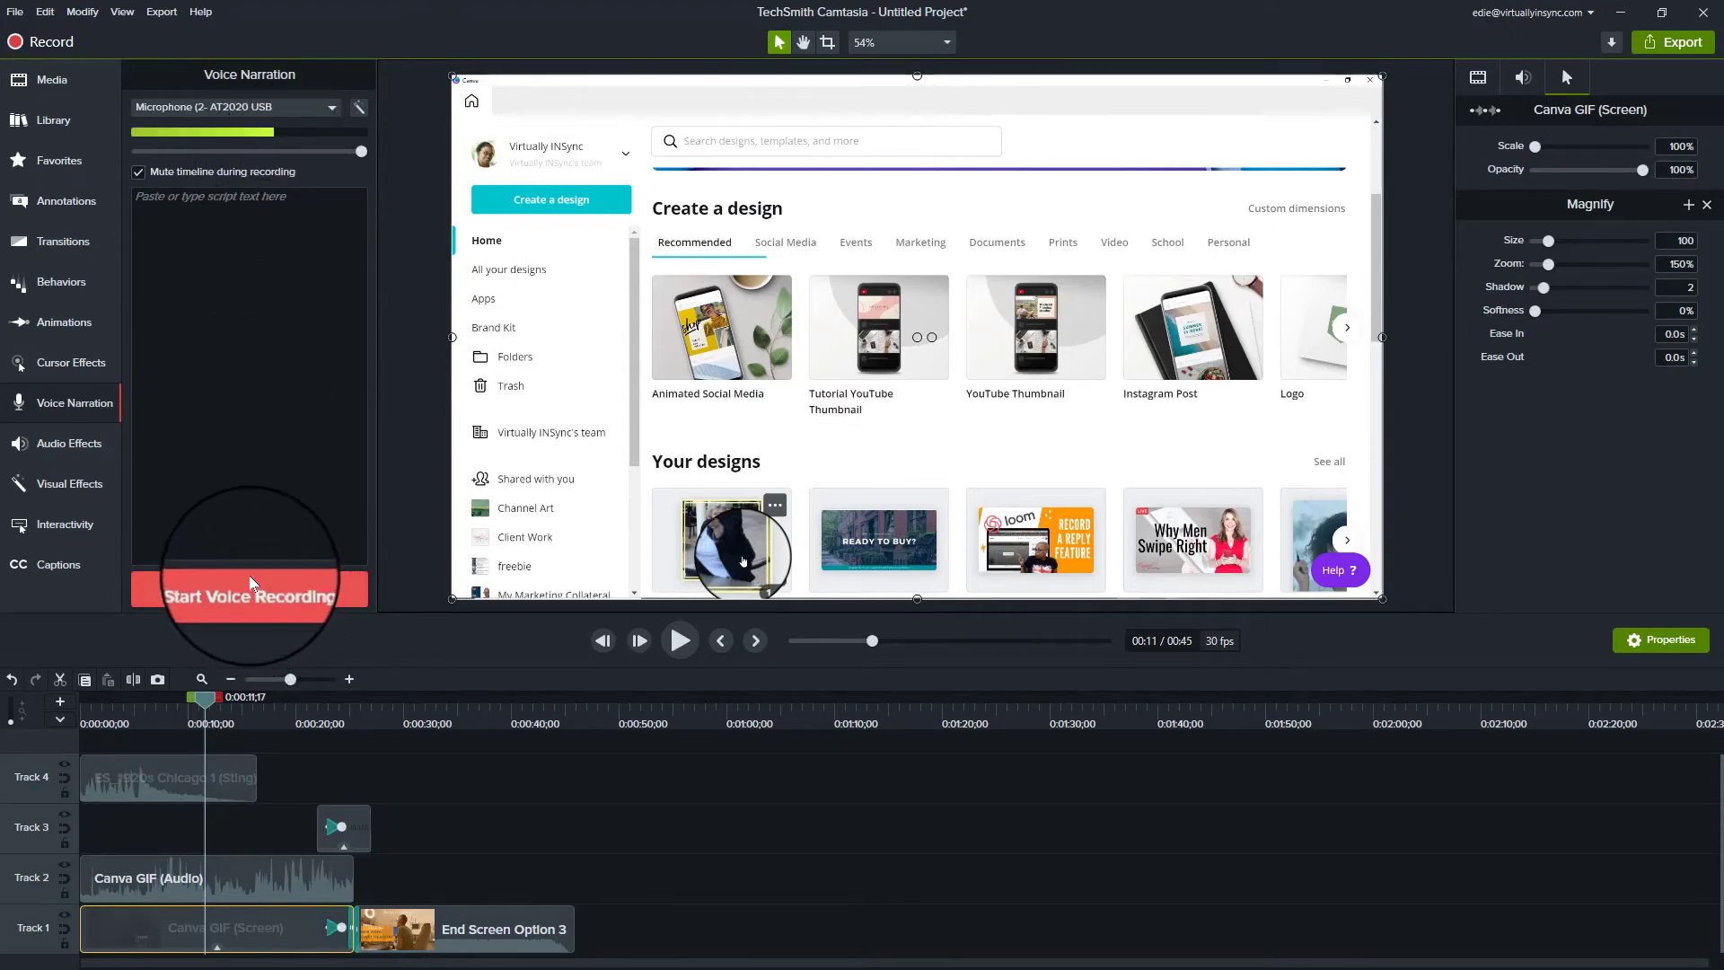
Step: Record and save a short Narration 1 clip, then place it on Track 4 after the music
click(251, 594)
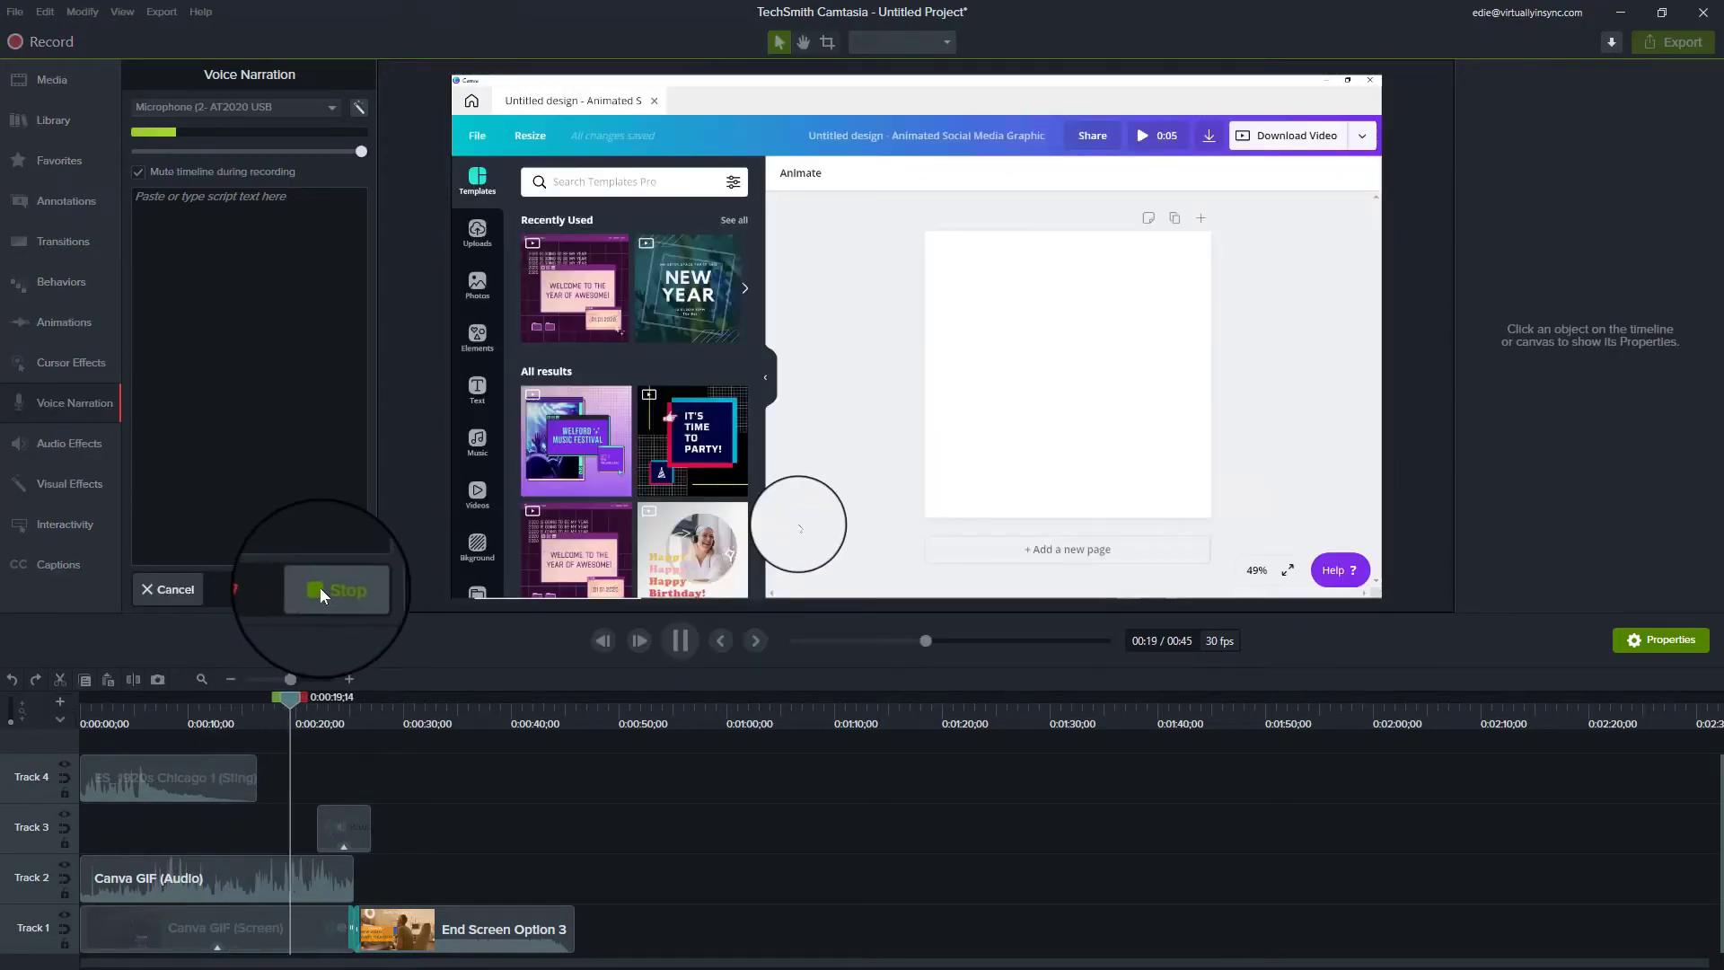
click(319, 587)
key(Return)
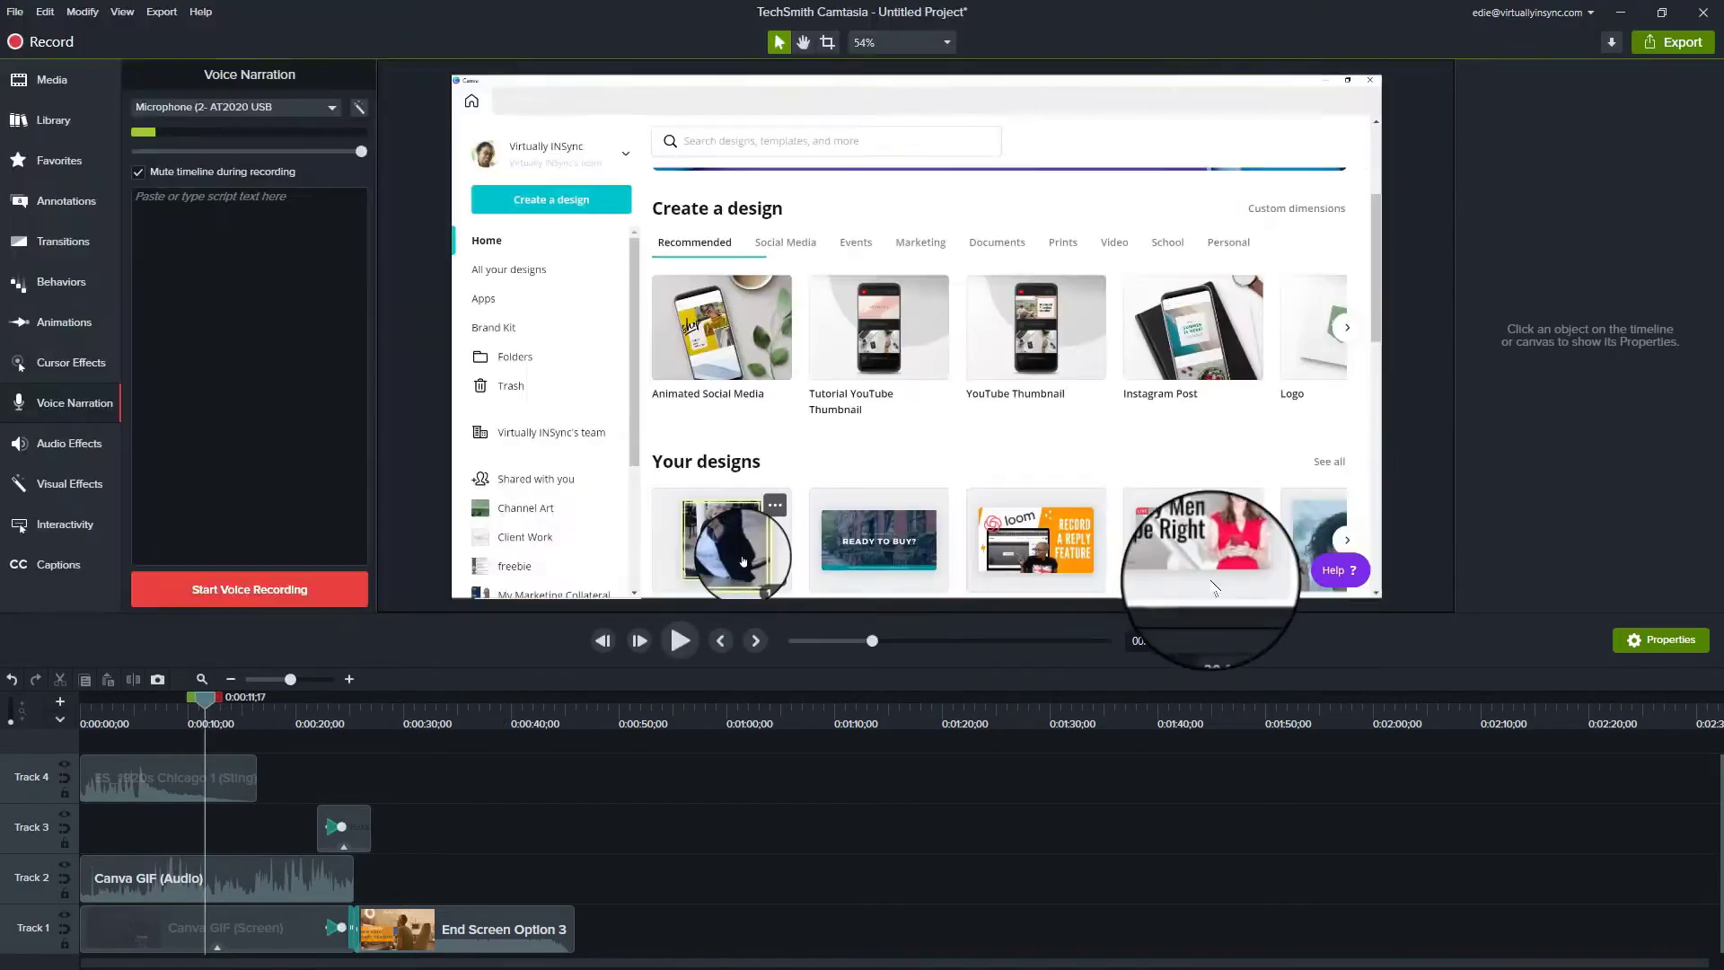
drag(273, 756, 327, 808)
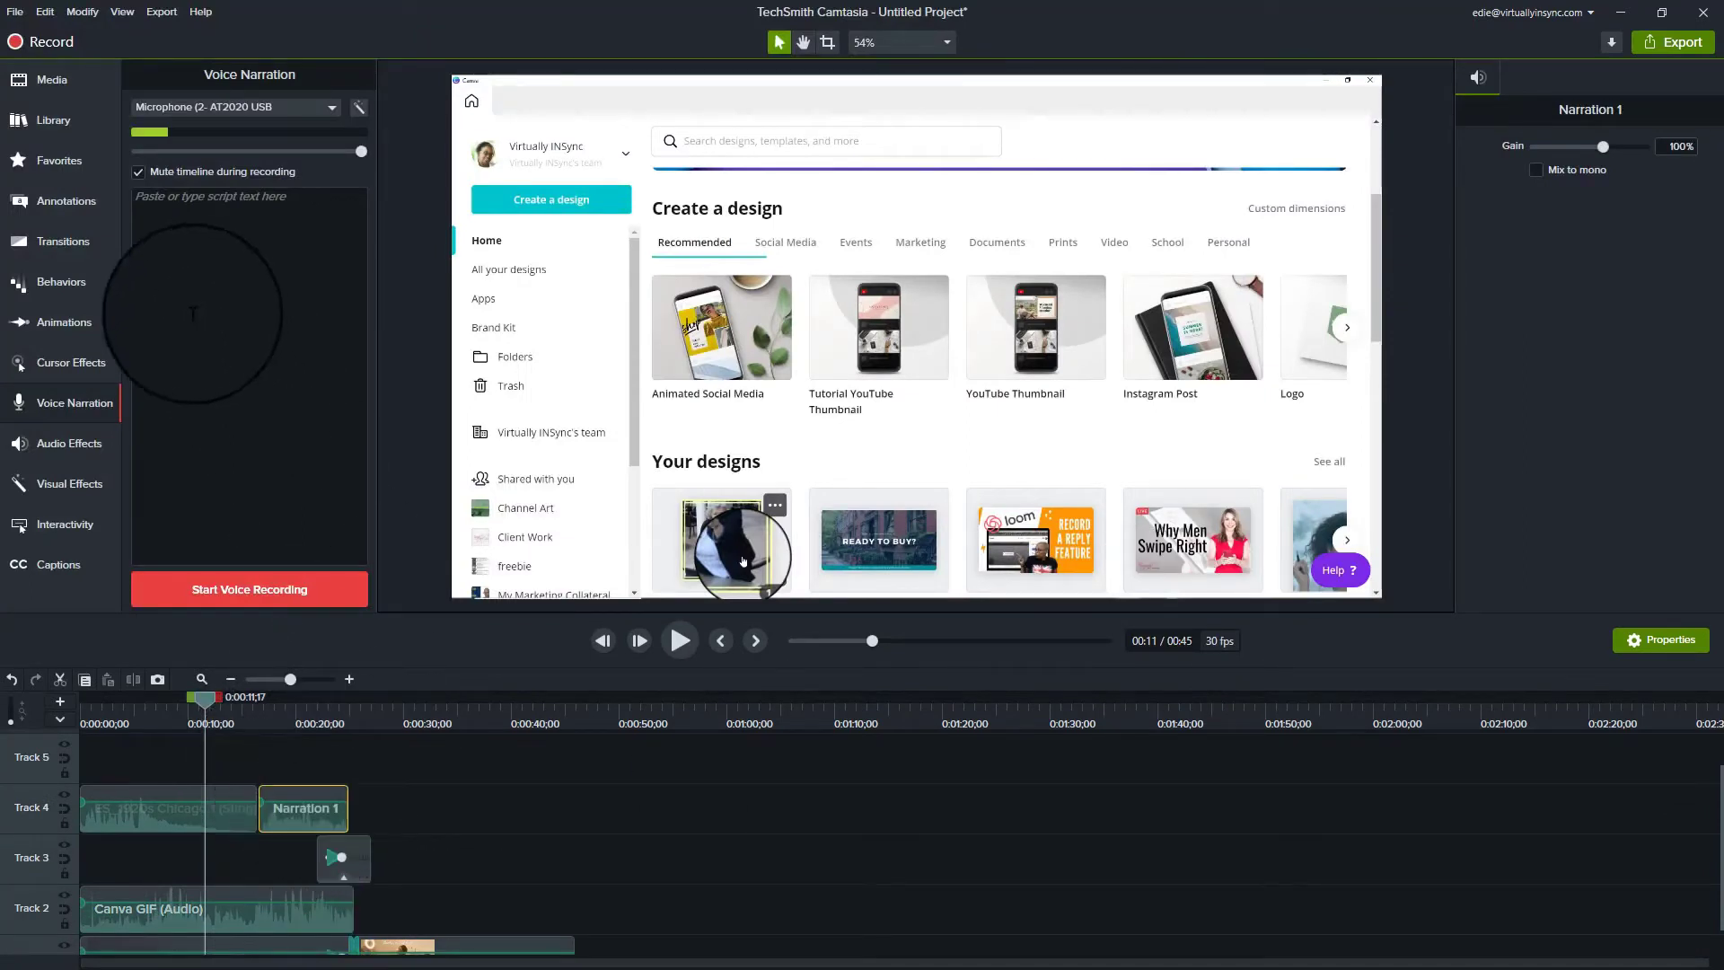
Step: Drag a Device Frame from Visual Effects onto the Canva GIF clip on Track 1
click(83, 442)
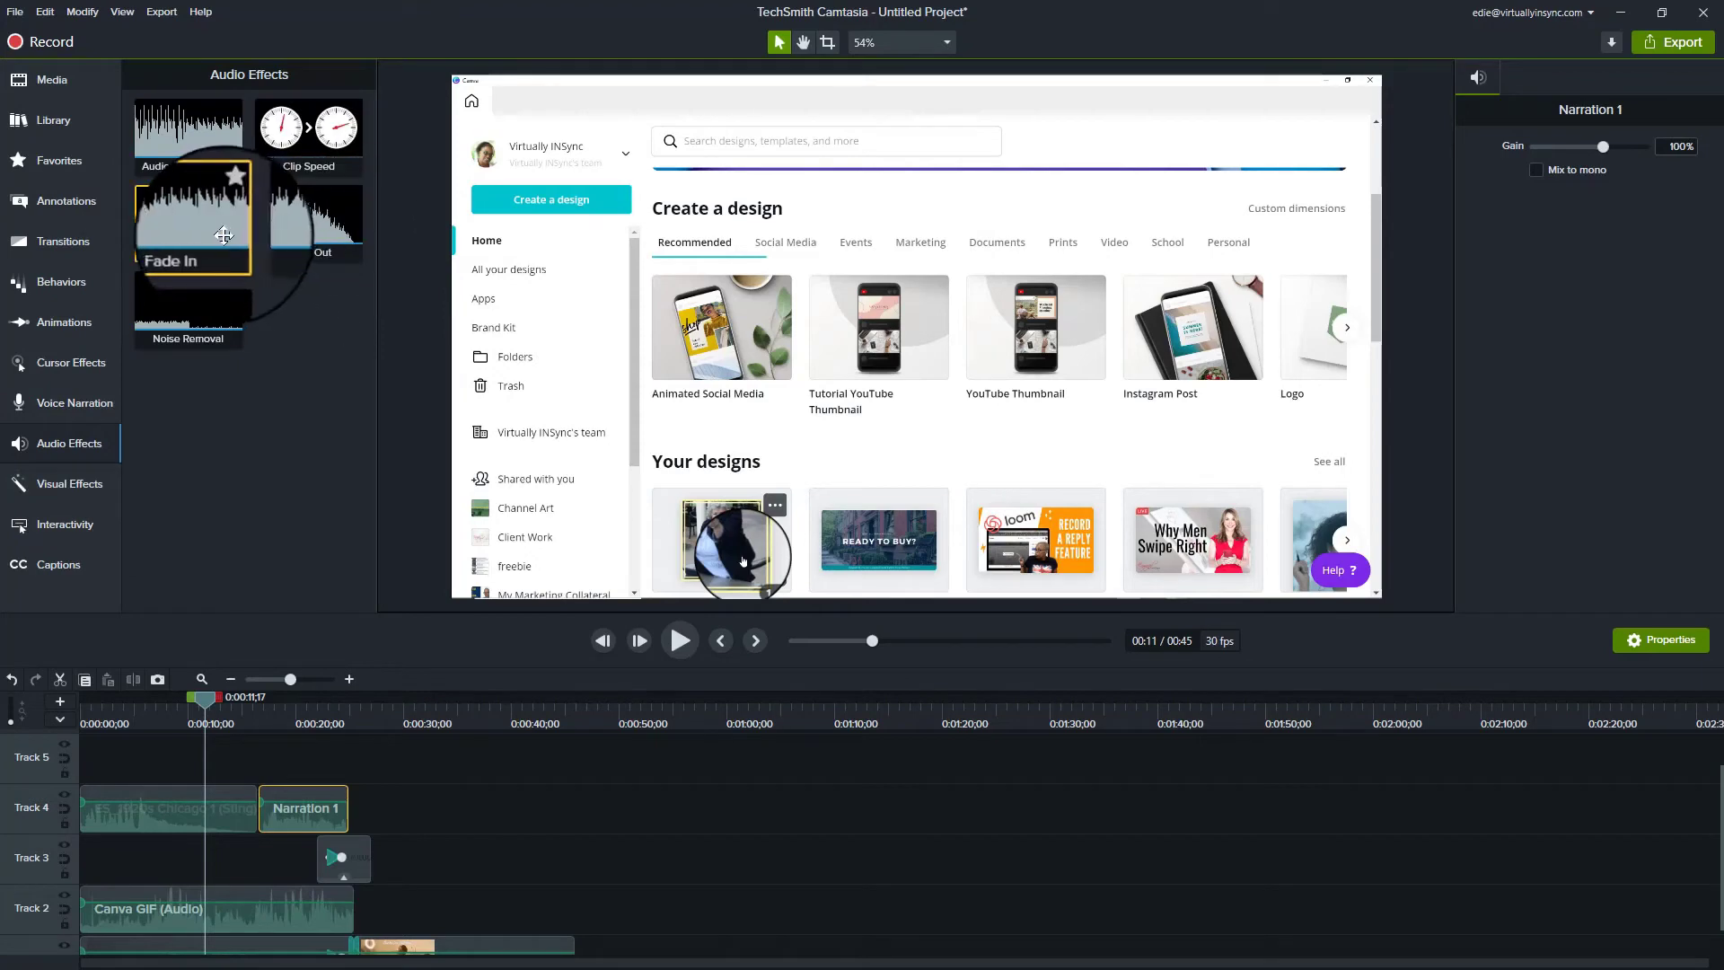
click(90, 492)
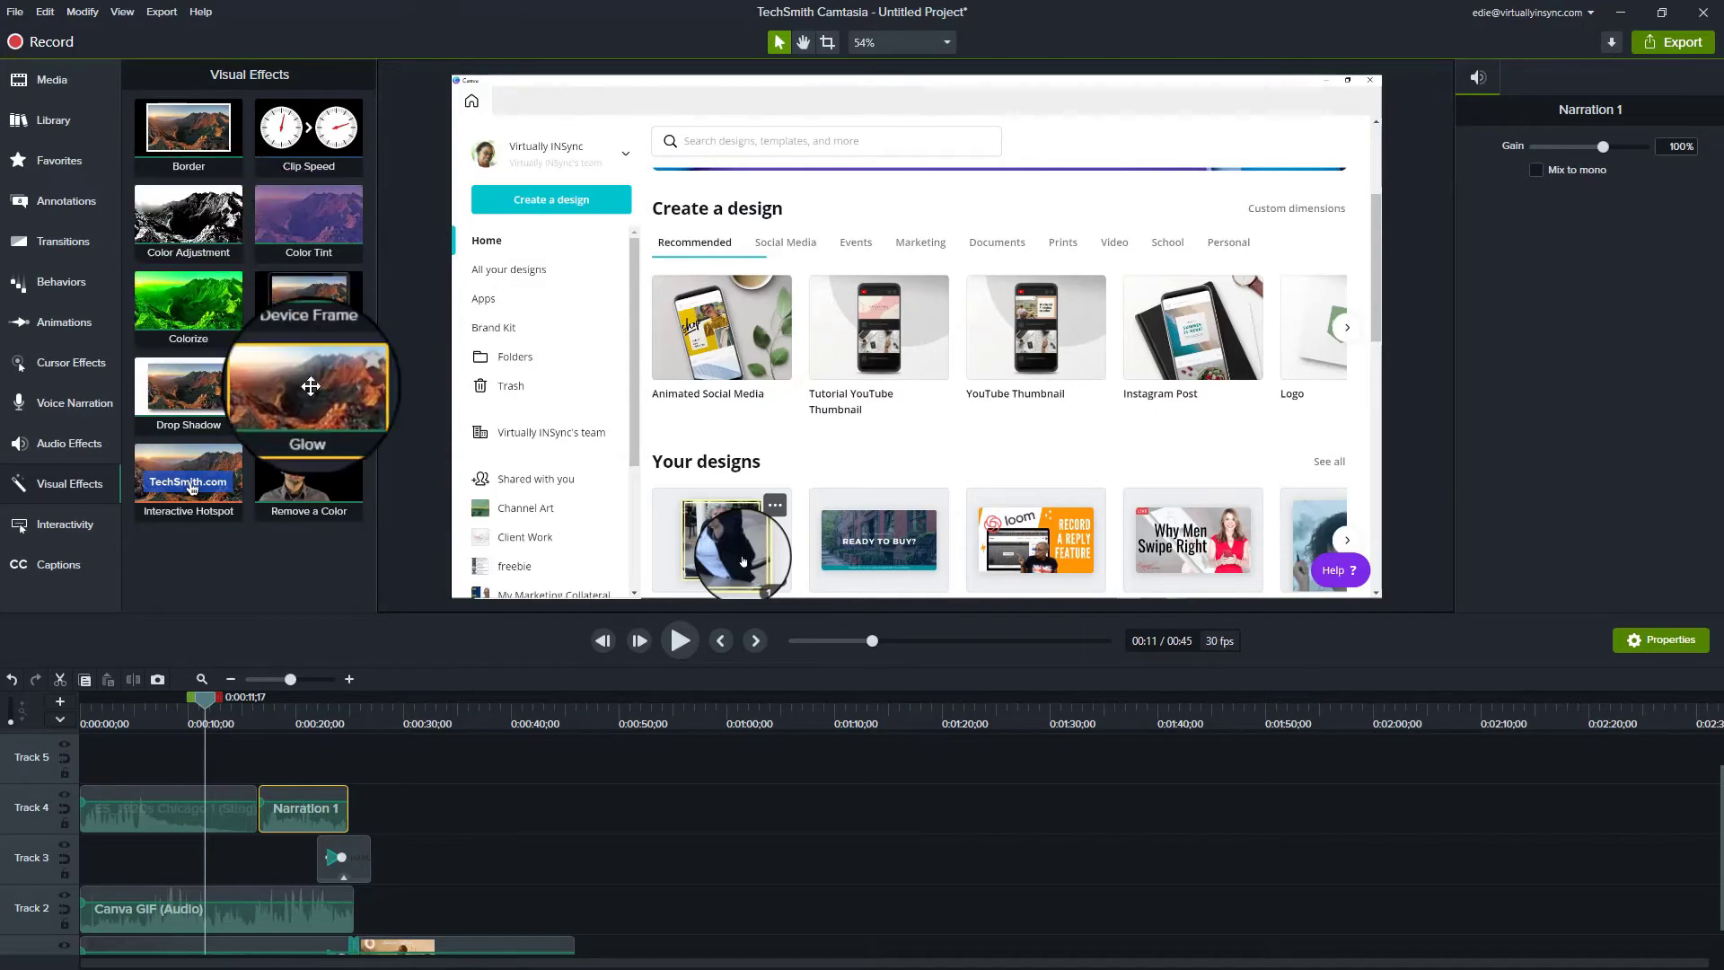
drag(307, 296, 263, 924)
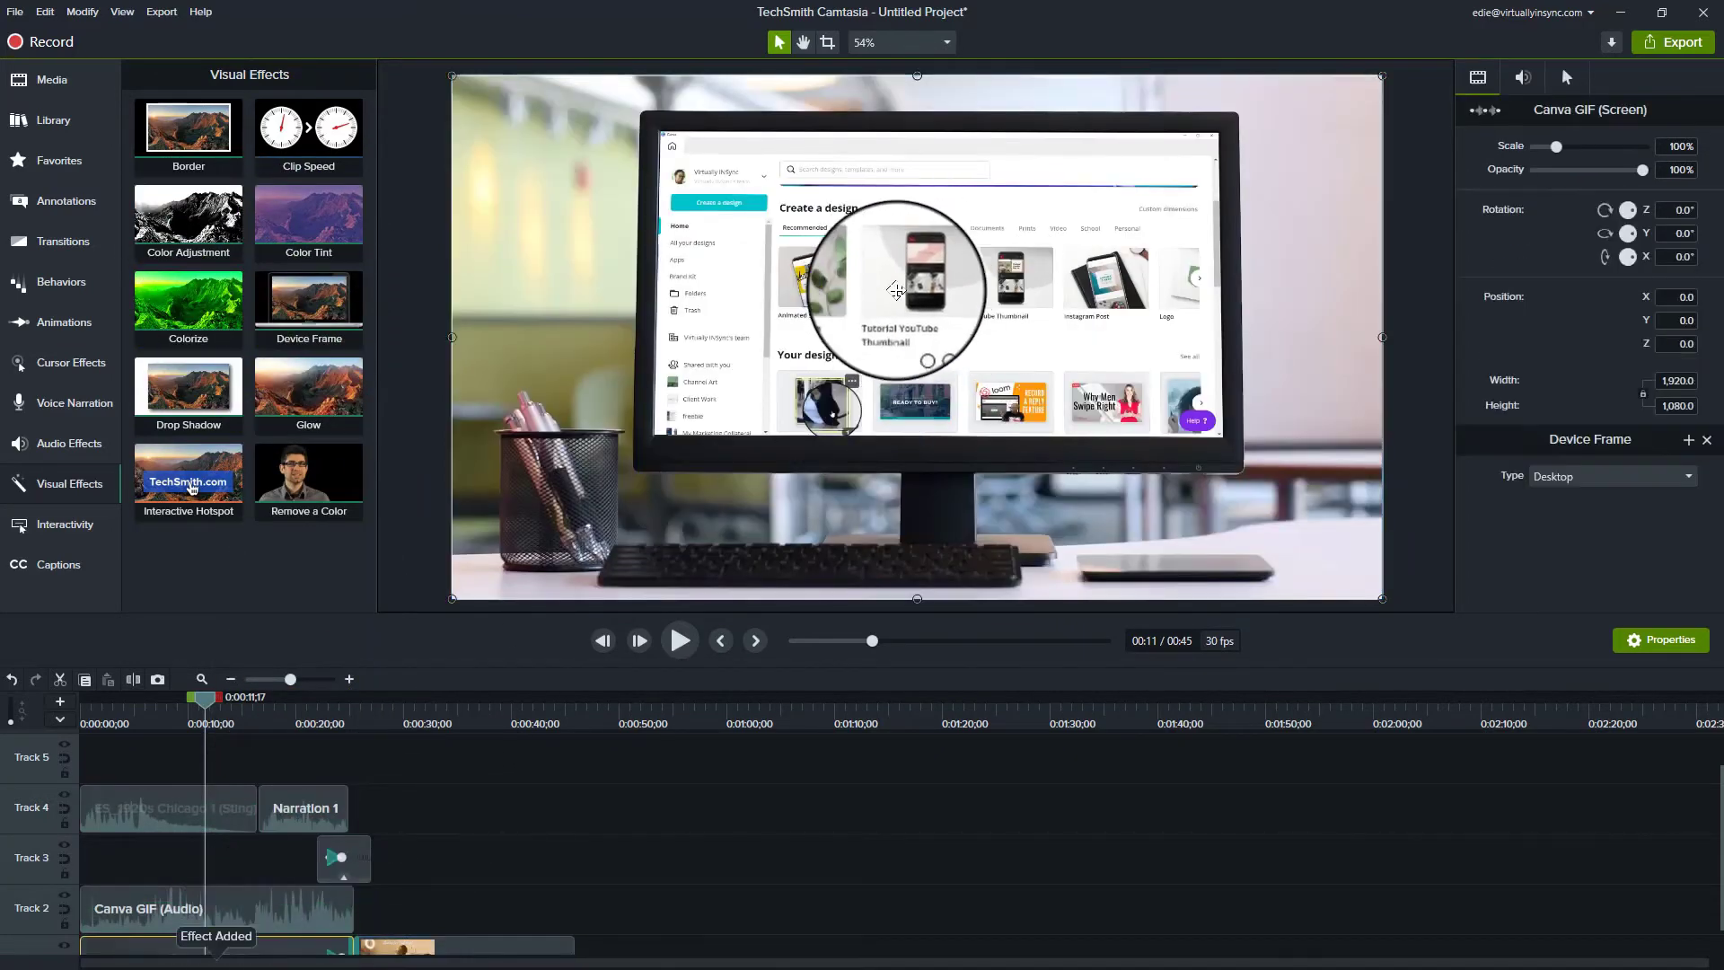
Step: Change the device frame type from Google Pixel to Creative Space (Generic laptop)
click(1589, 474)
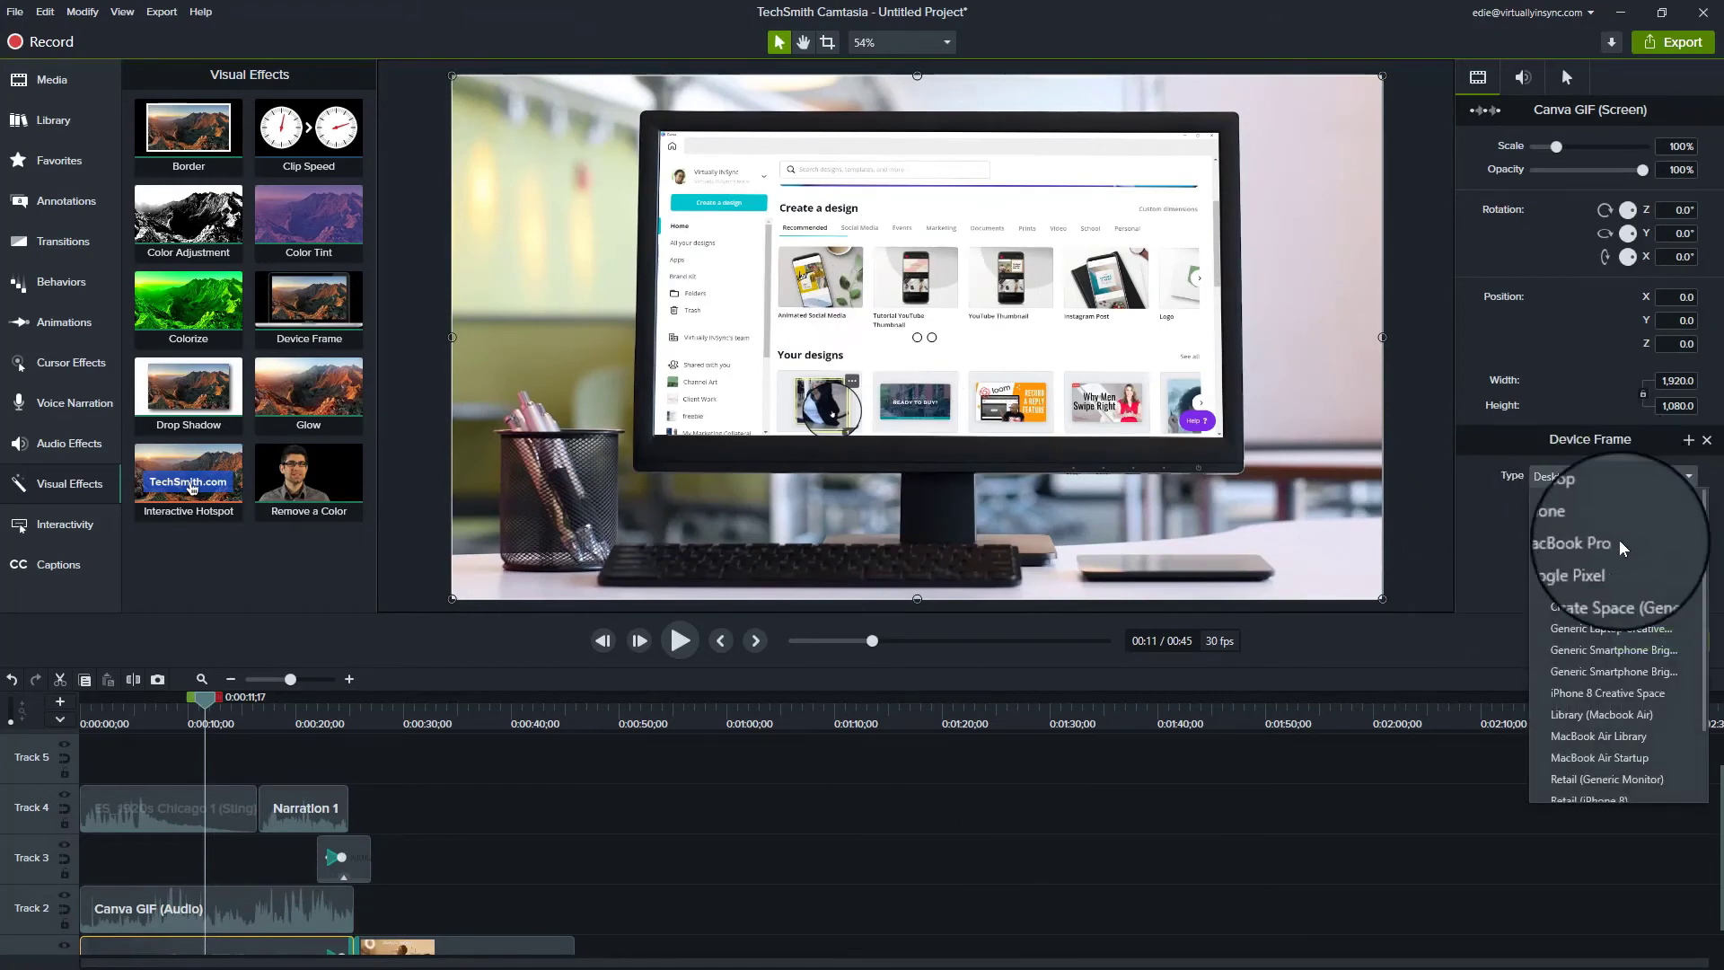
click(1612, 565)
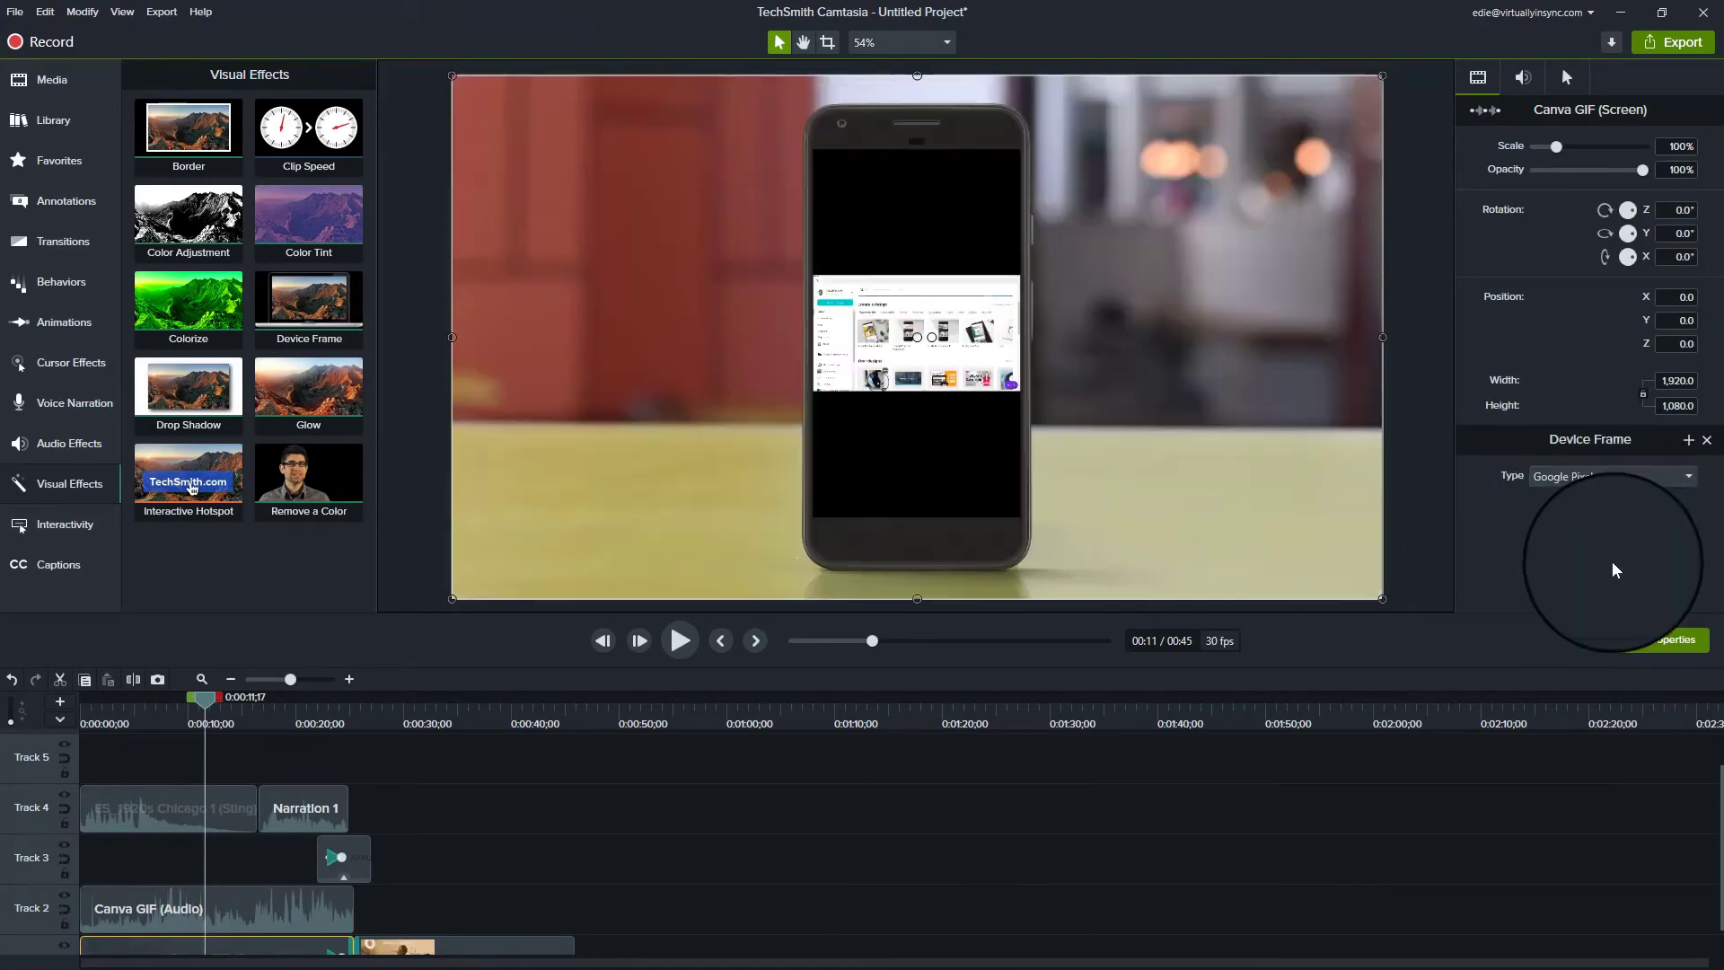
click(1596, 474)
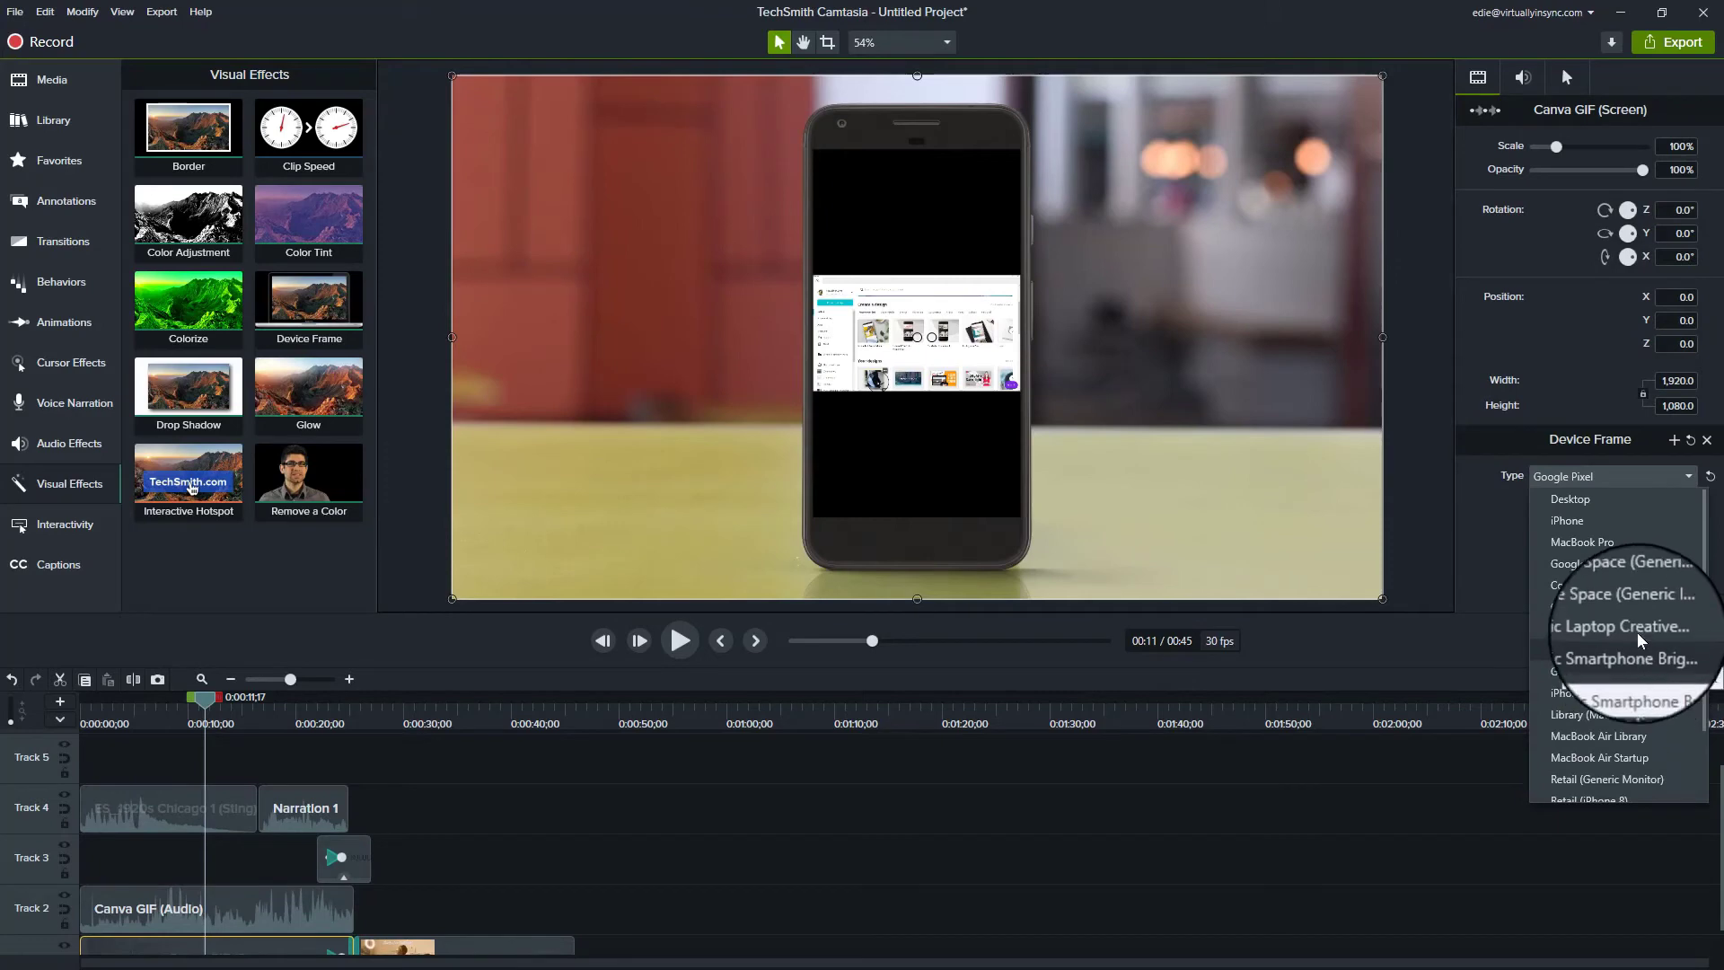
click(1636, 606)
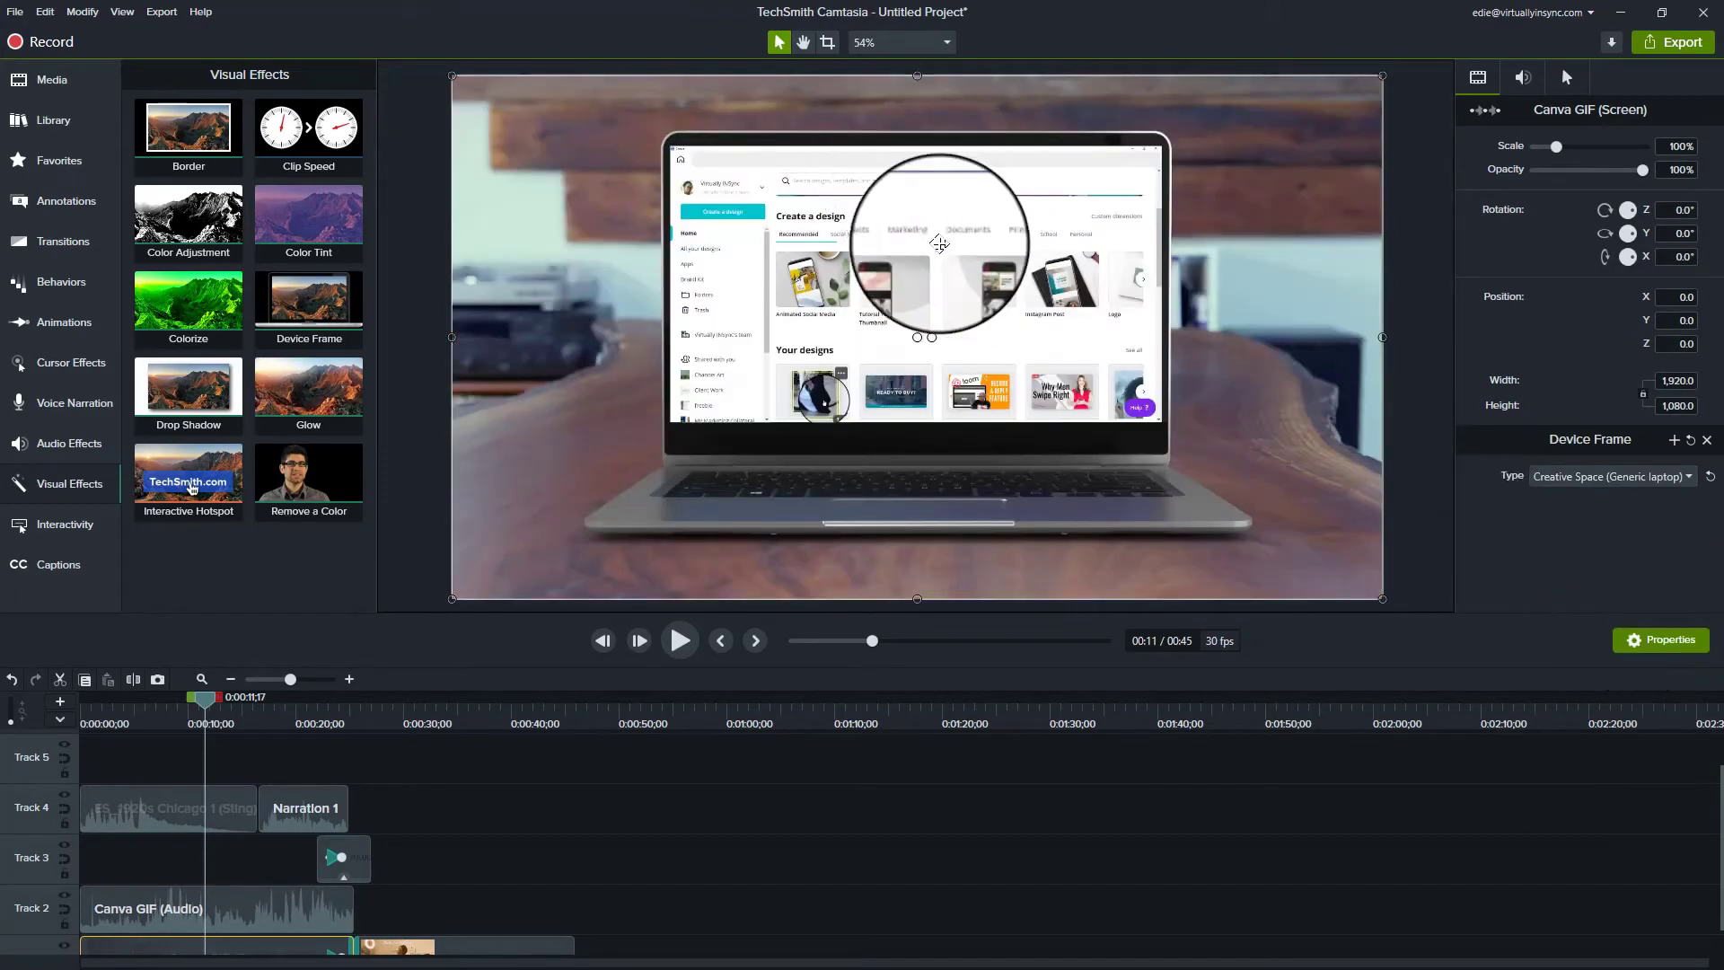
Step: Open Captions under Interactivity and show the caption sync and import options
click(62, 533)
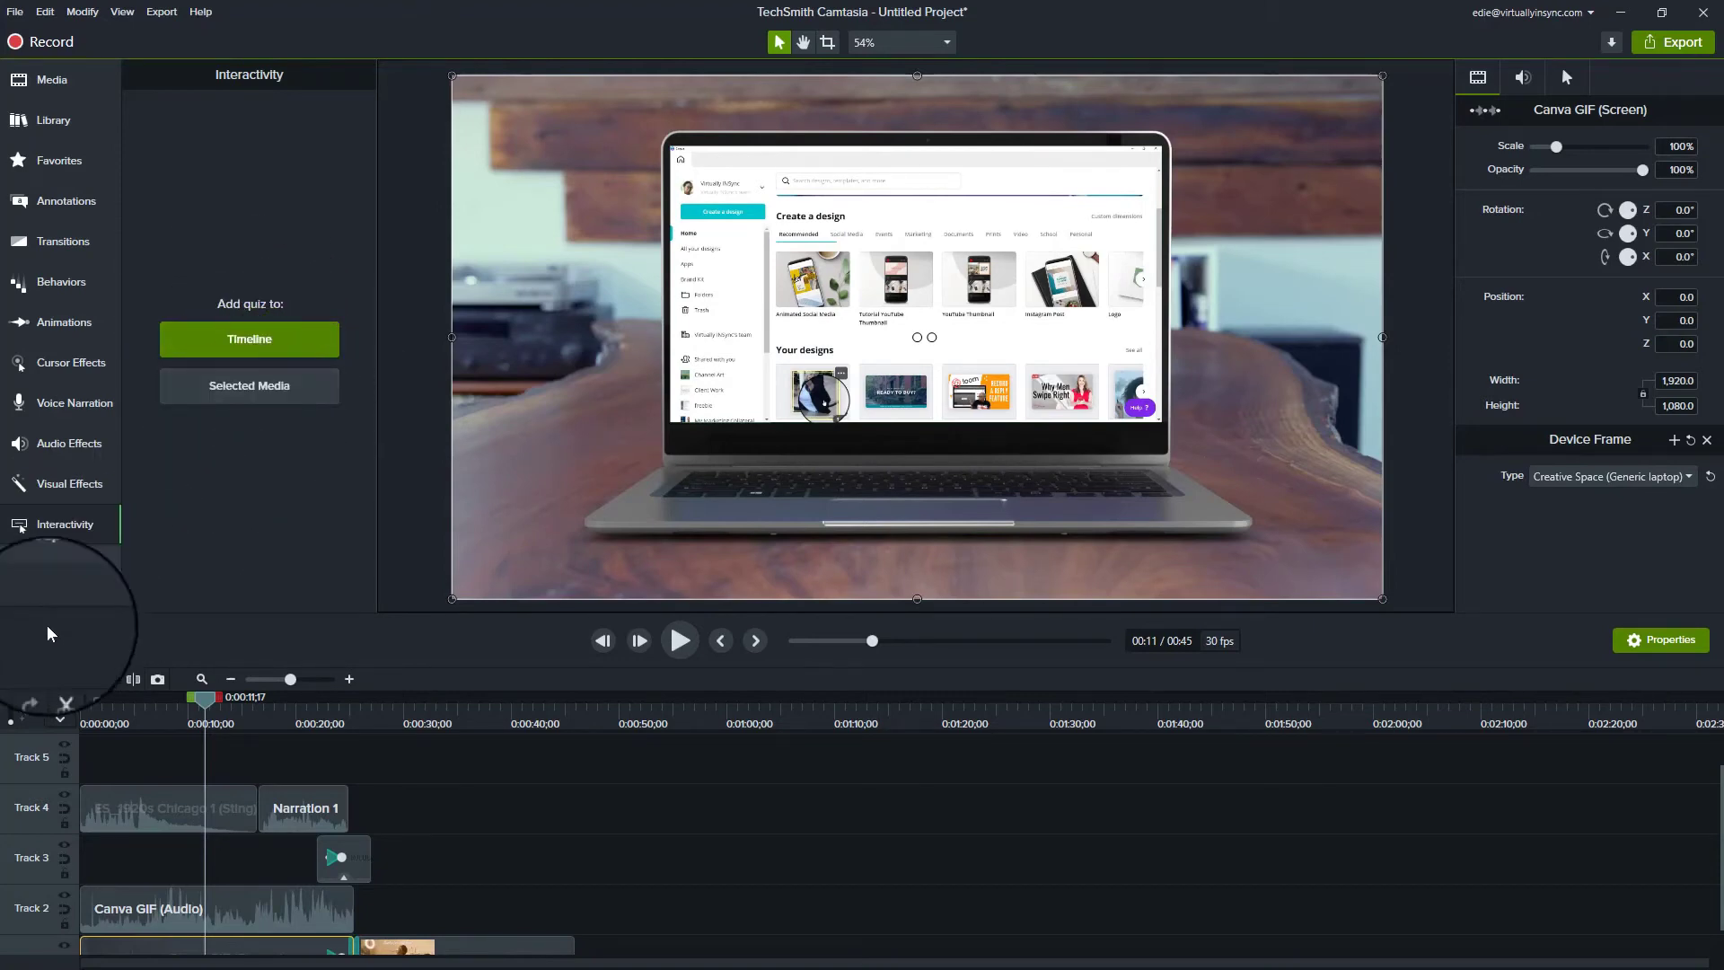
click(54, 565)
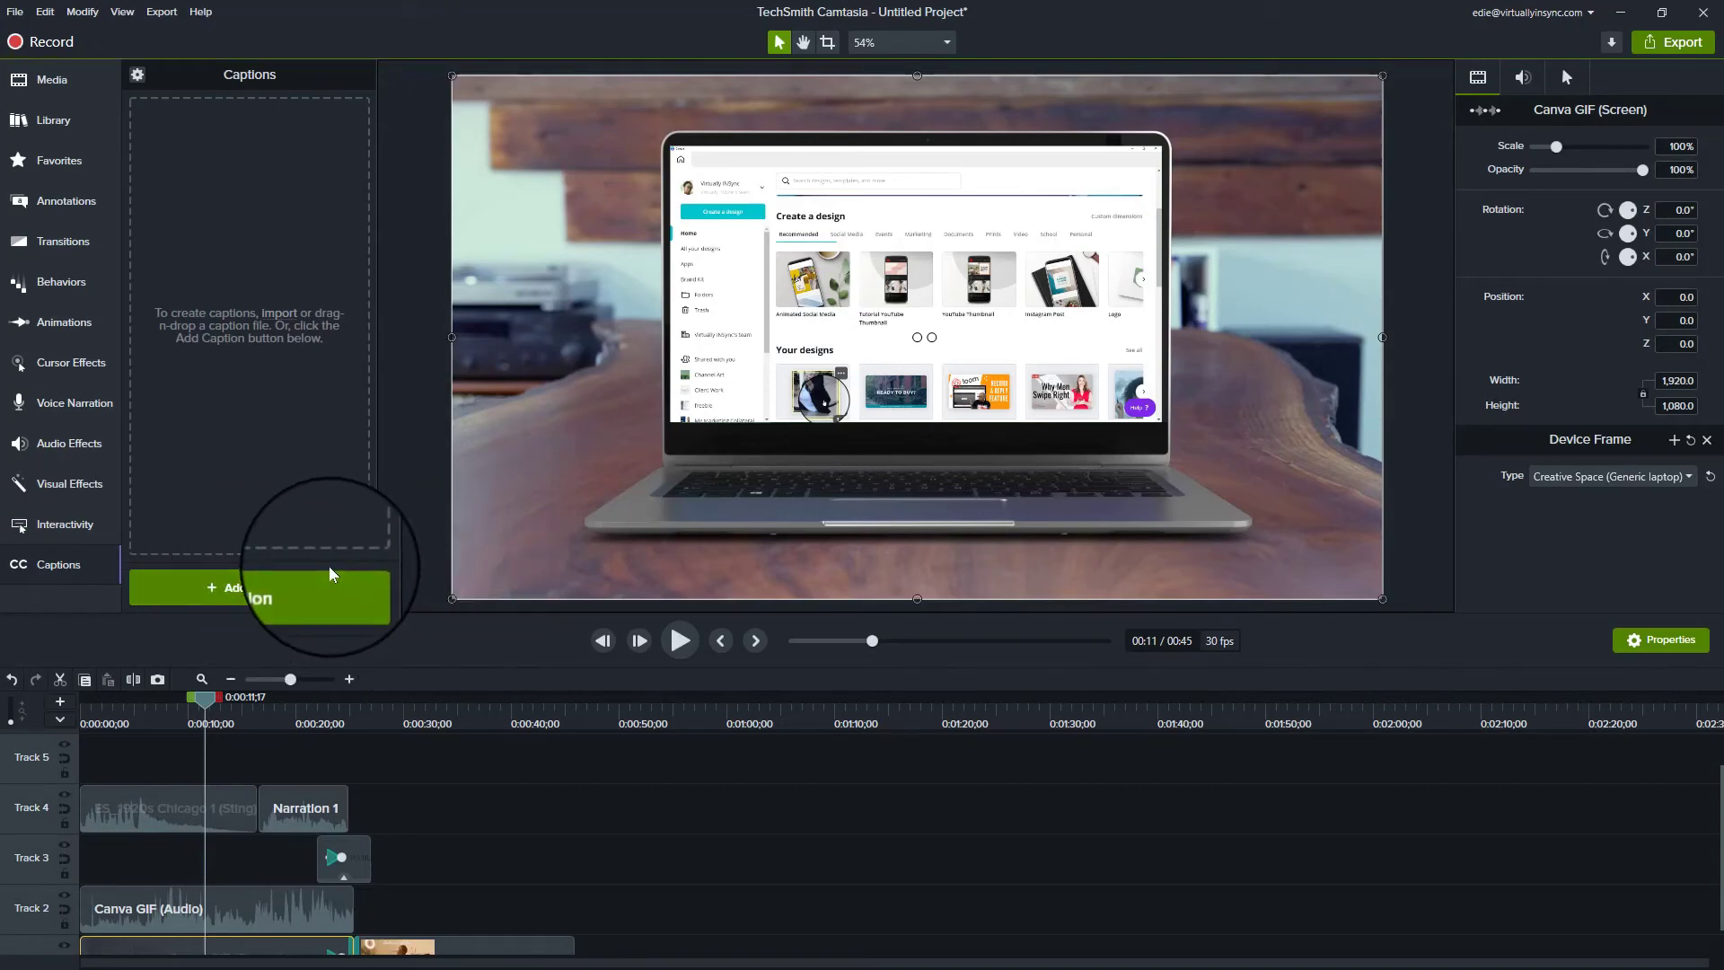
click(138, 75)
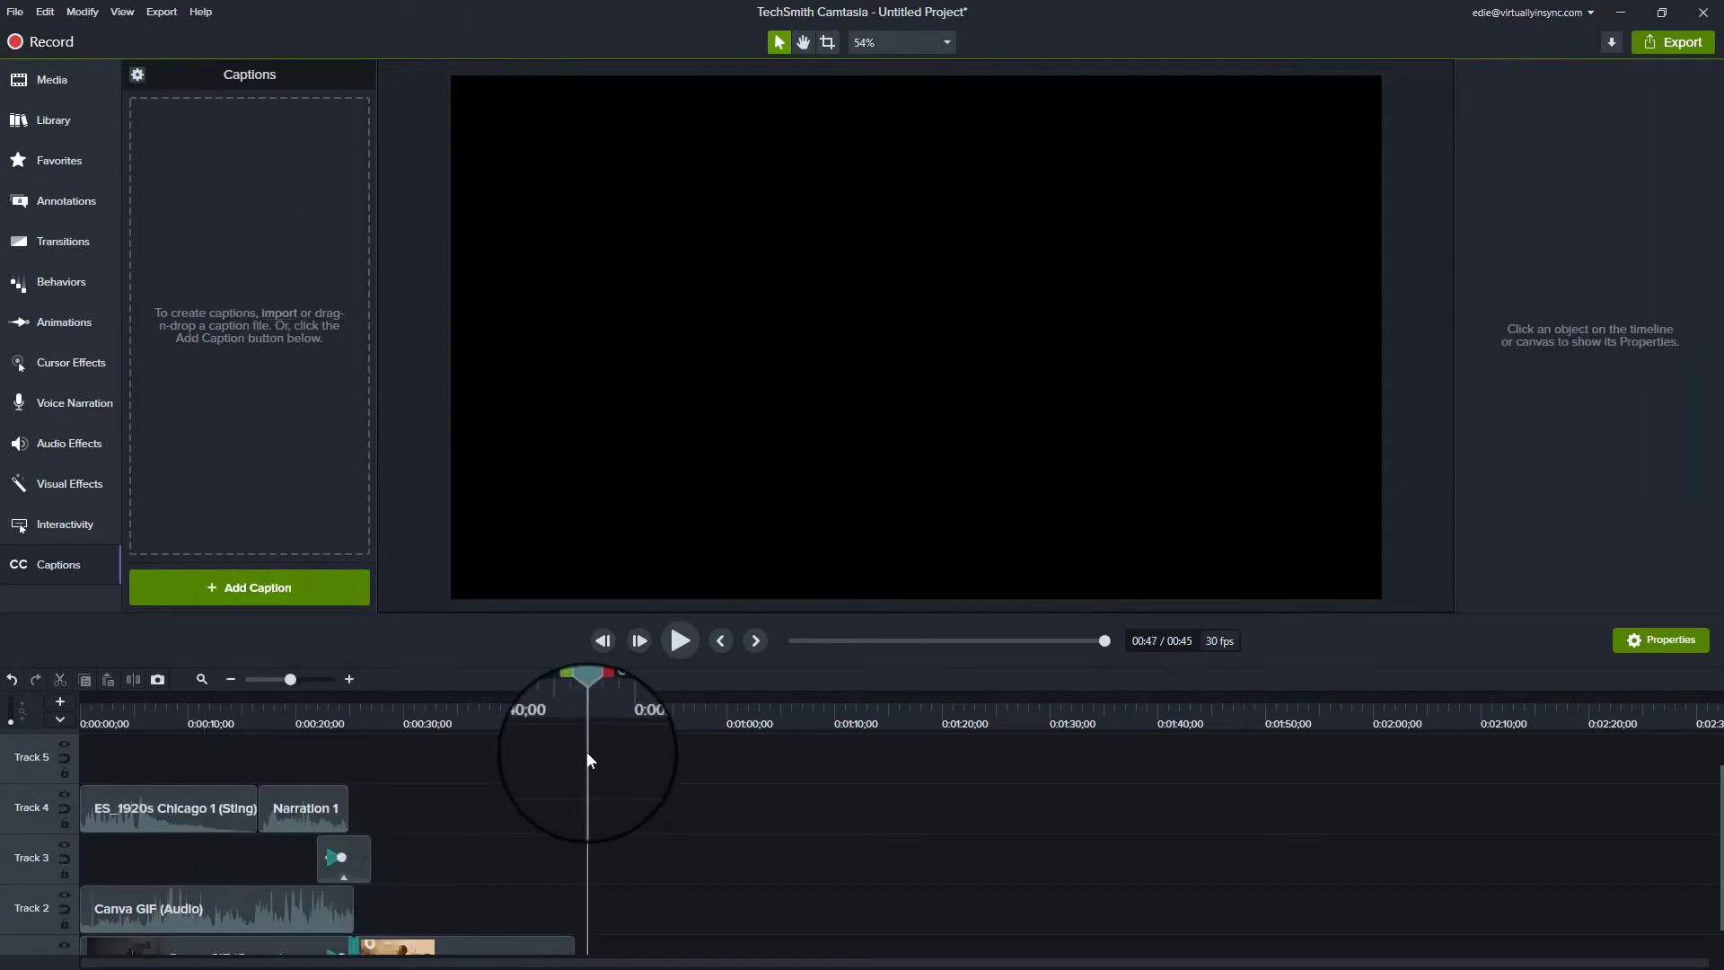
Step: Return the playhead to the start of the timeline and bring up the export options
click(582, 750)
click(101, 701)
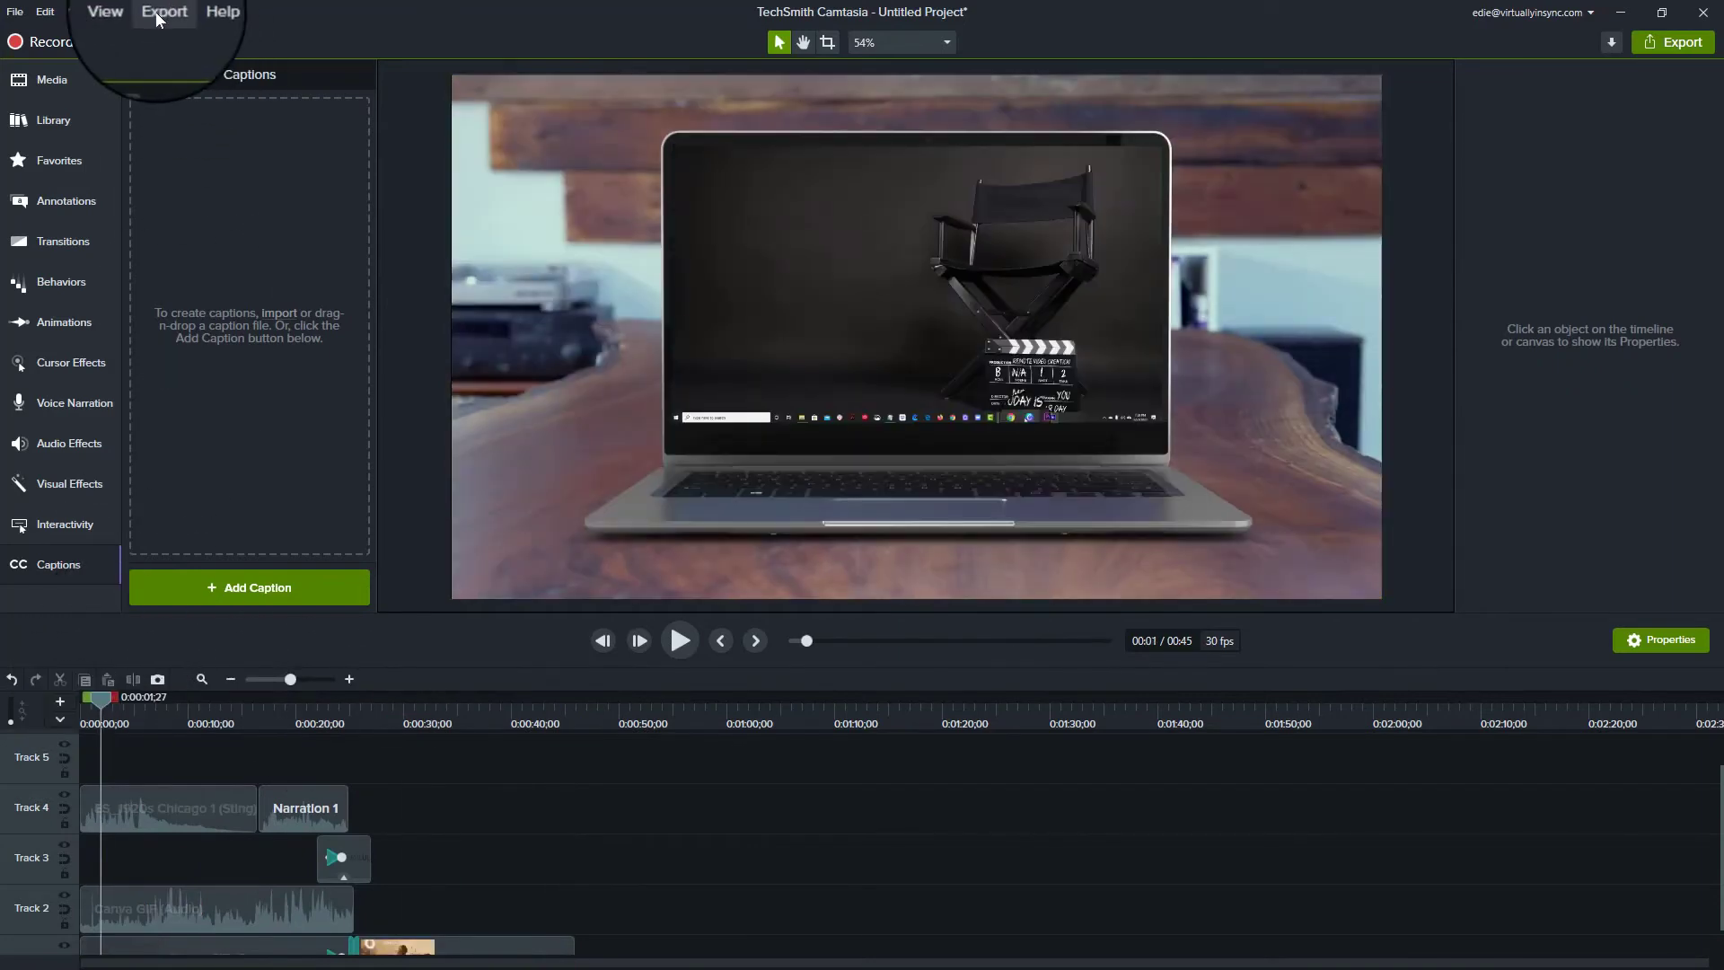
click(162, 12)
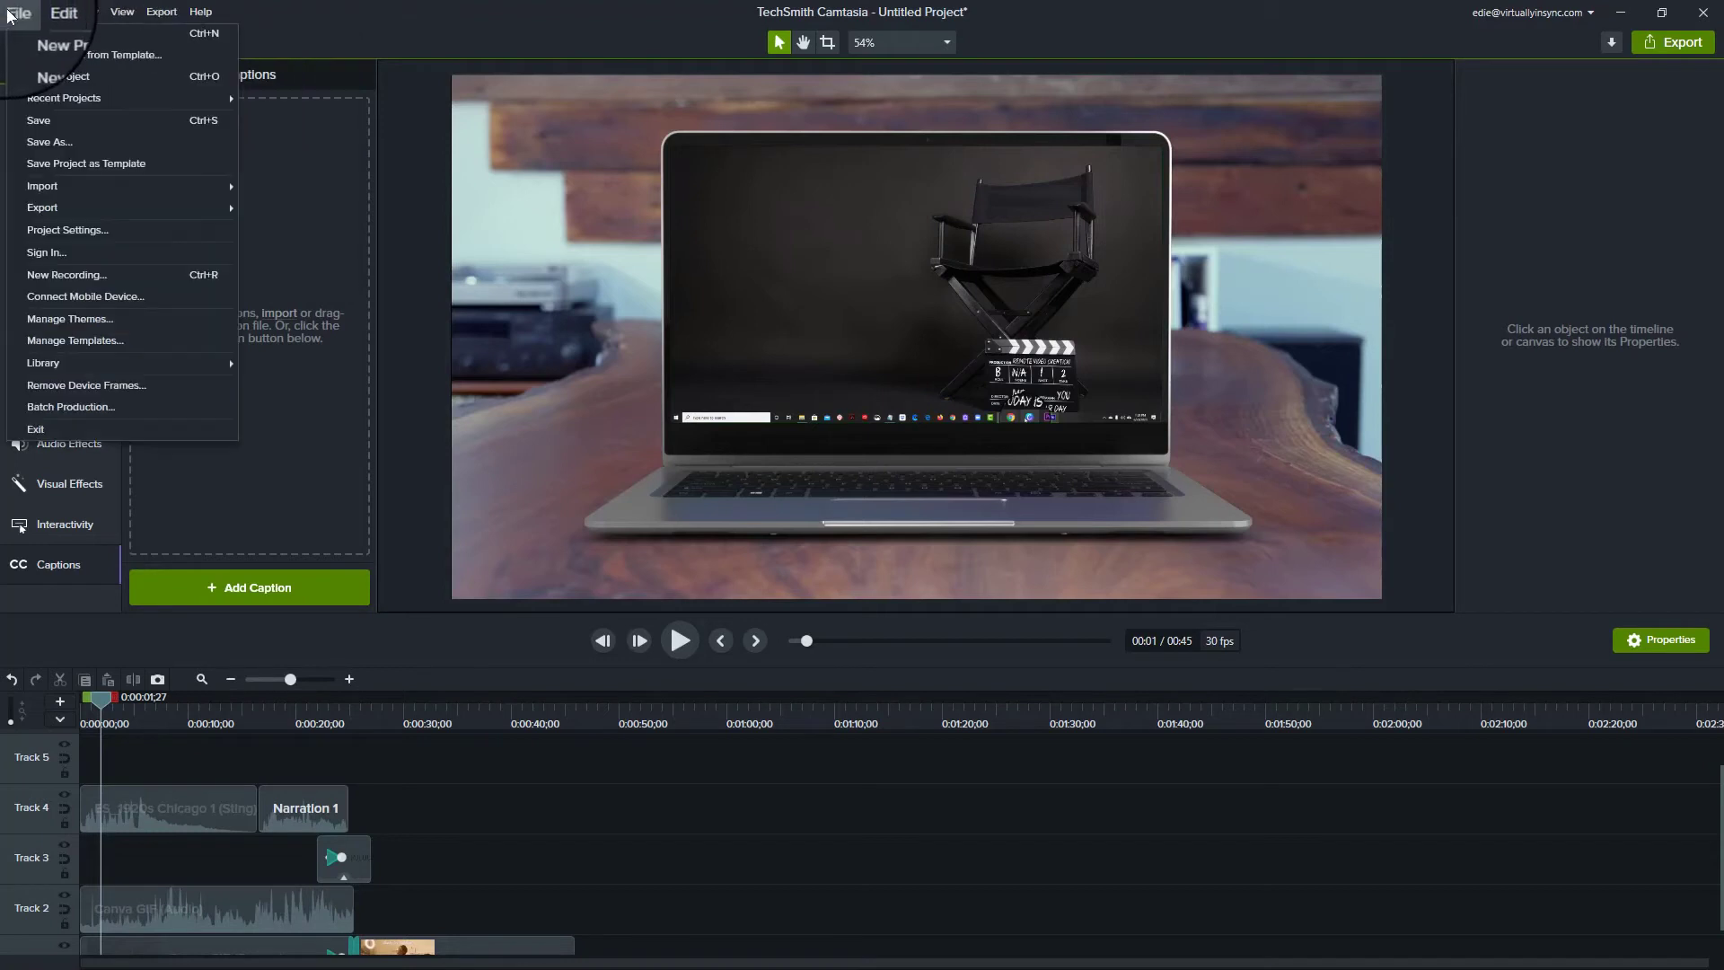
Step: Open the project File menu, then open it again
click(16, 13)
click(16, 12)
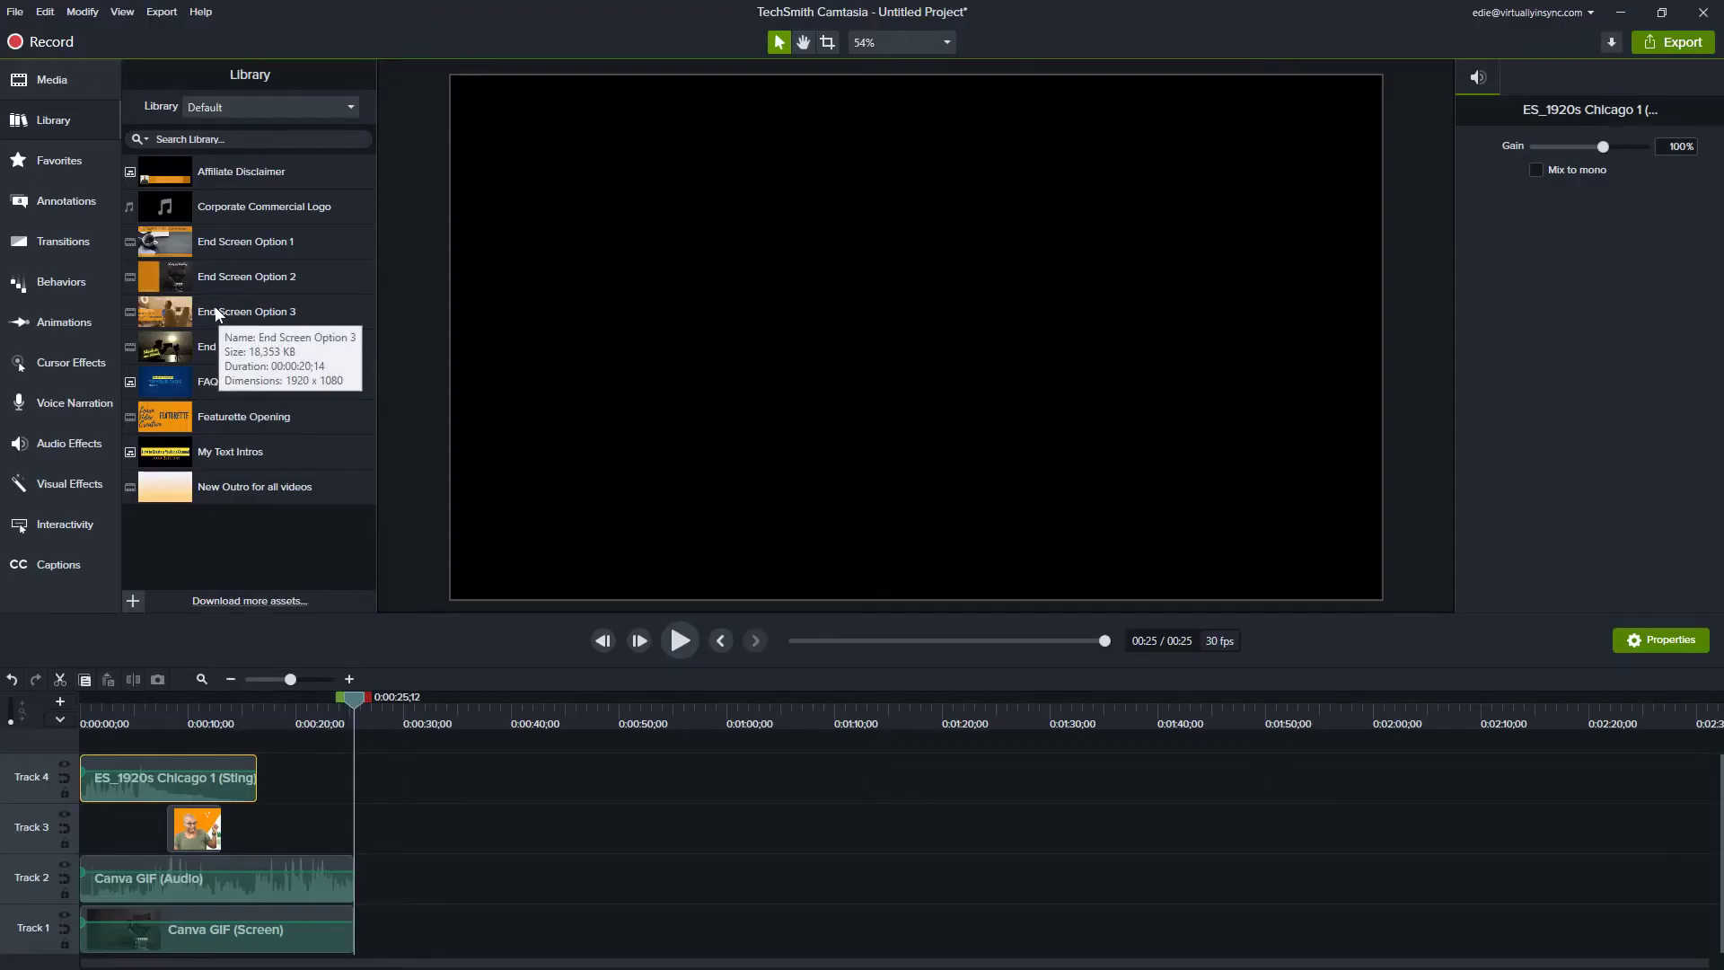
Step: Select the End Screen Option 3 asset and show the caption sync and import options
click(207, 314)
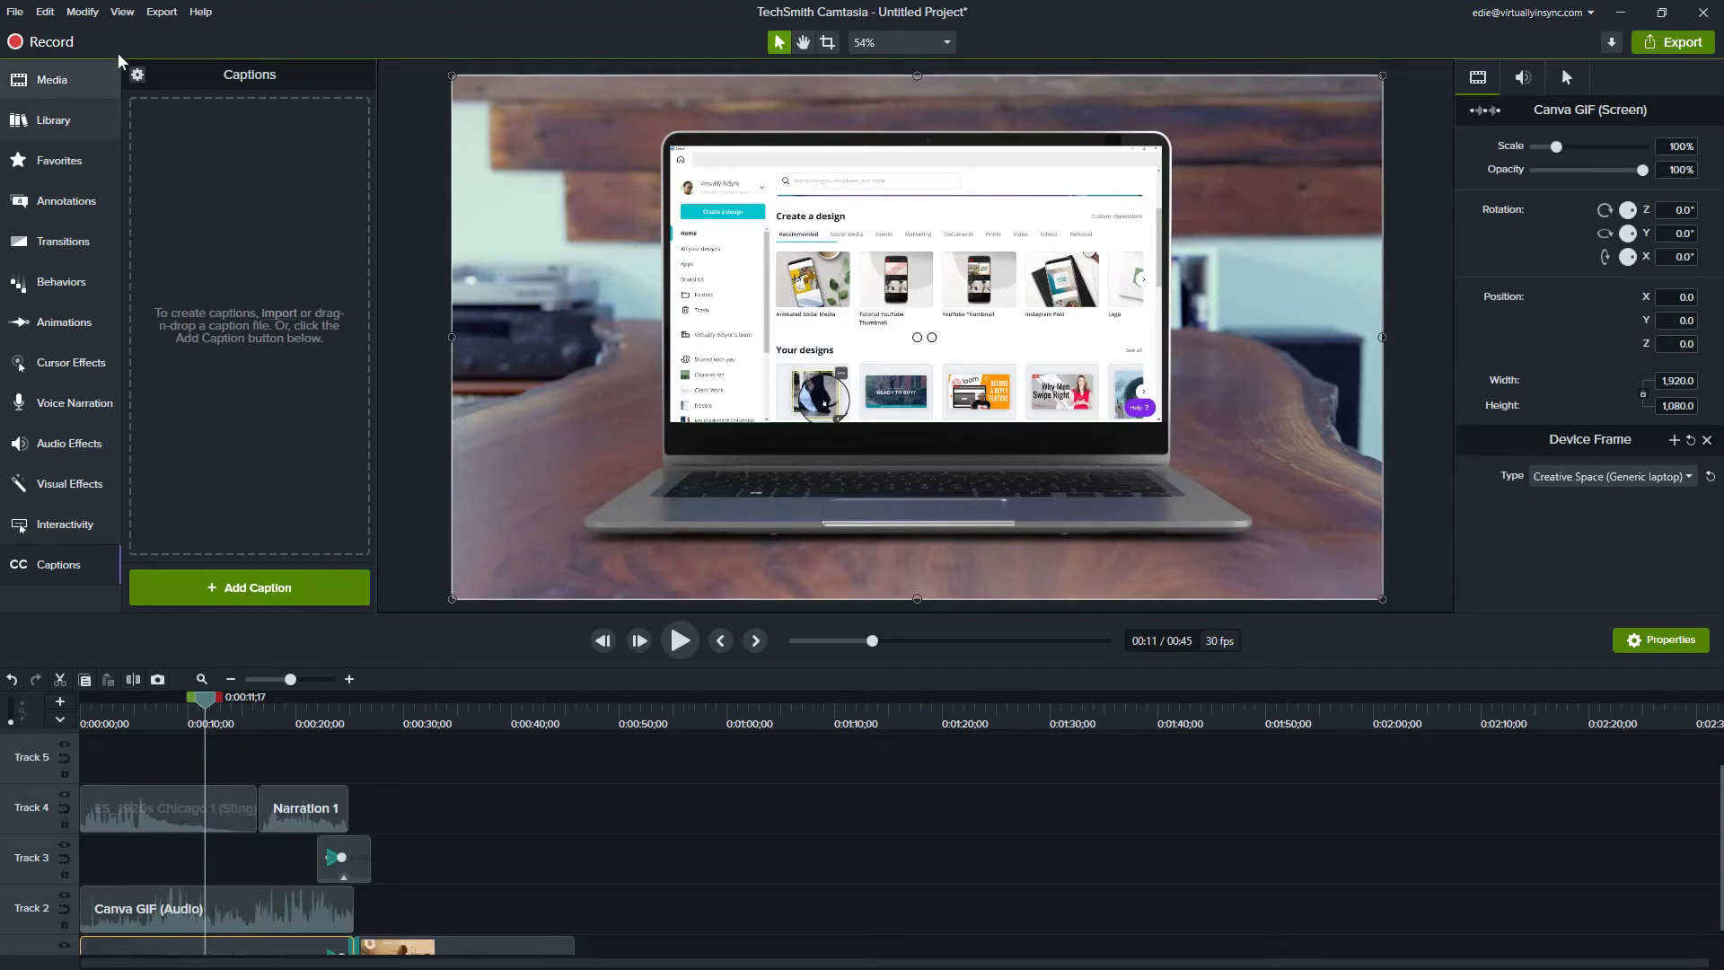
click(138, 75)
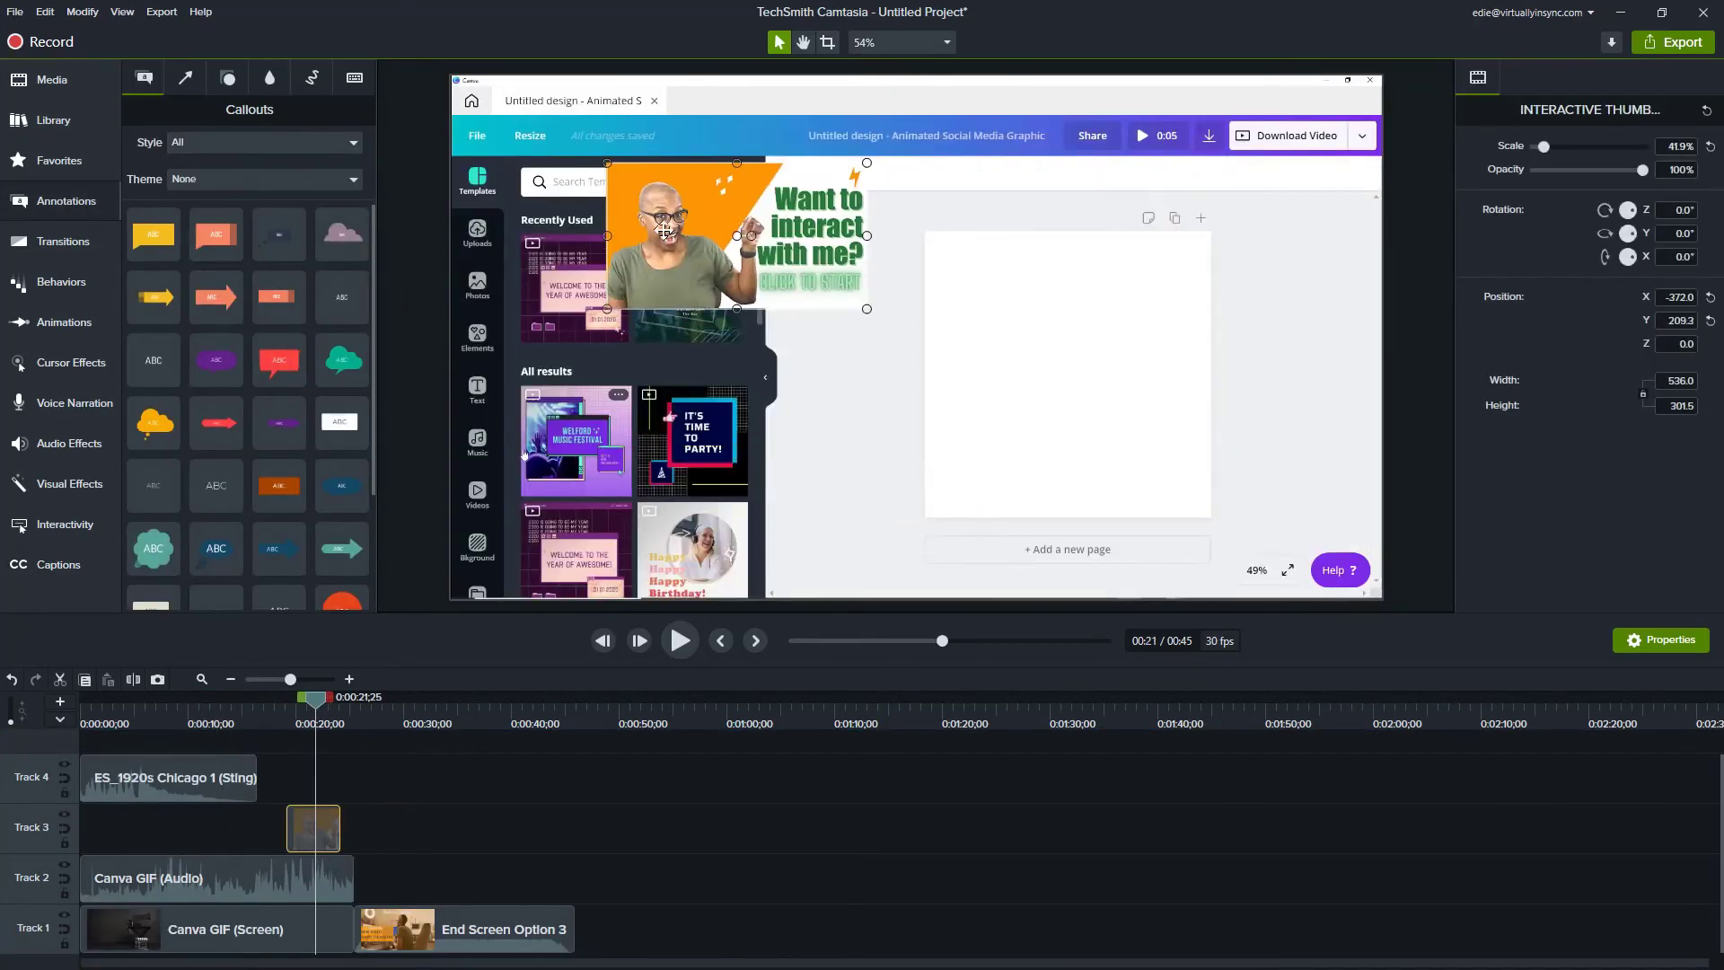
Step: Add a Sketch Motion rectangle over the white Canva design, resize it and preview it
click(185, 78)
click(312, 78)
drag(279, 223, 1039, 307)
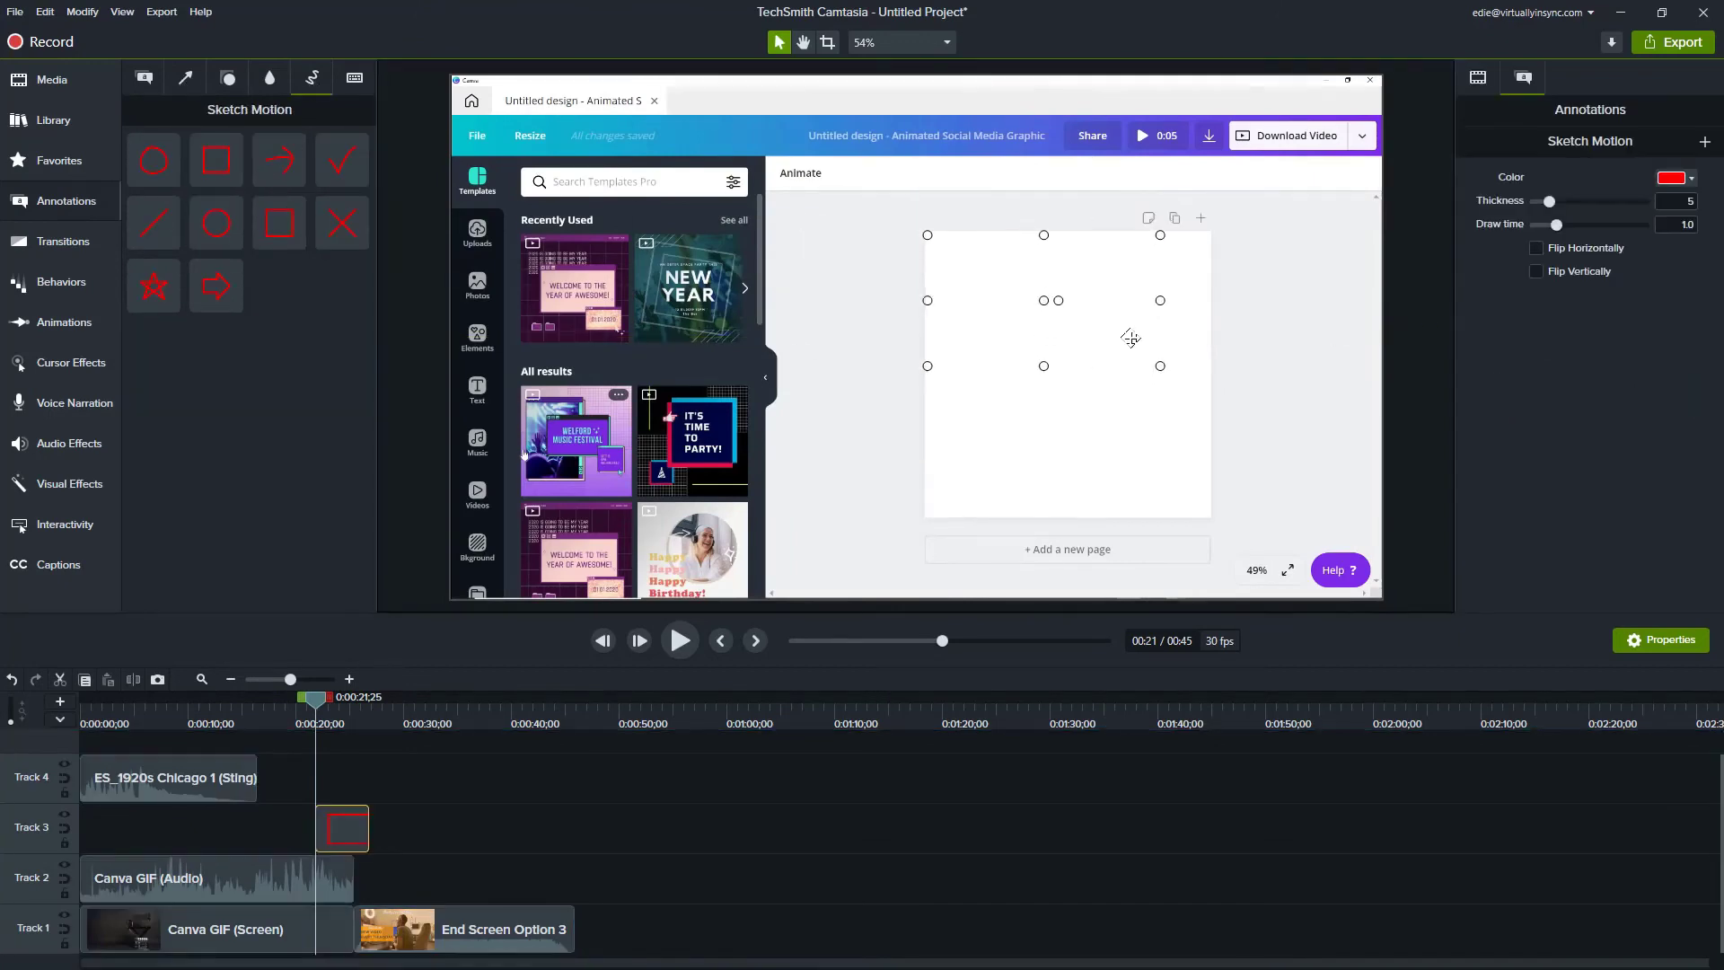
click(875, 518)
click(1161, 373)
drag(1161, 373, 1215, 519)
drag(924, 373, 916, 372)
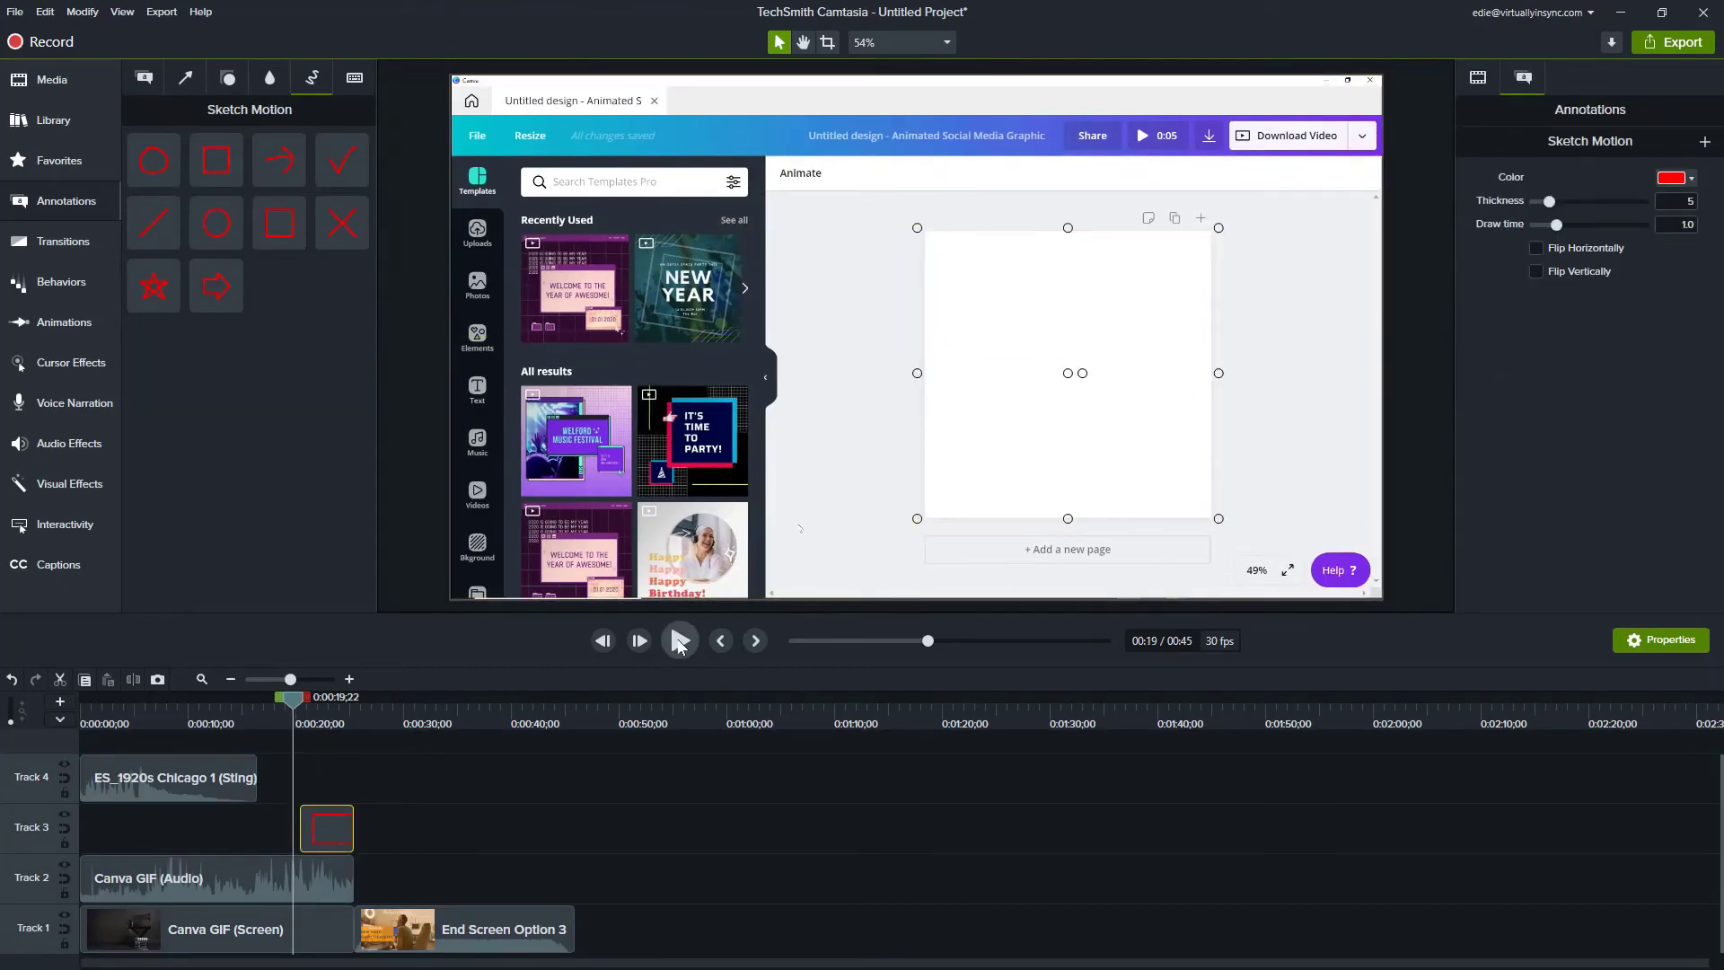
click(680, 641)
key(space)
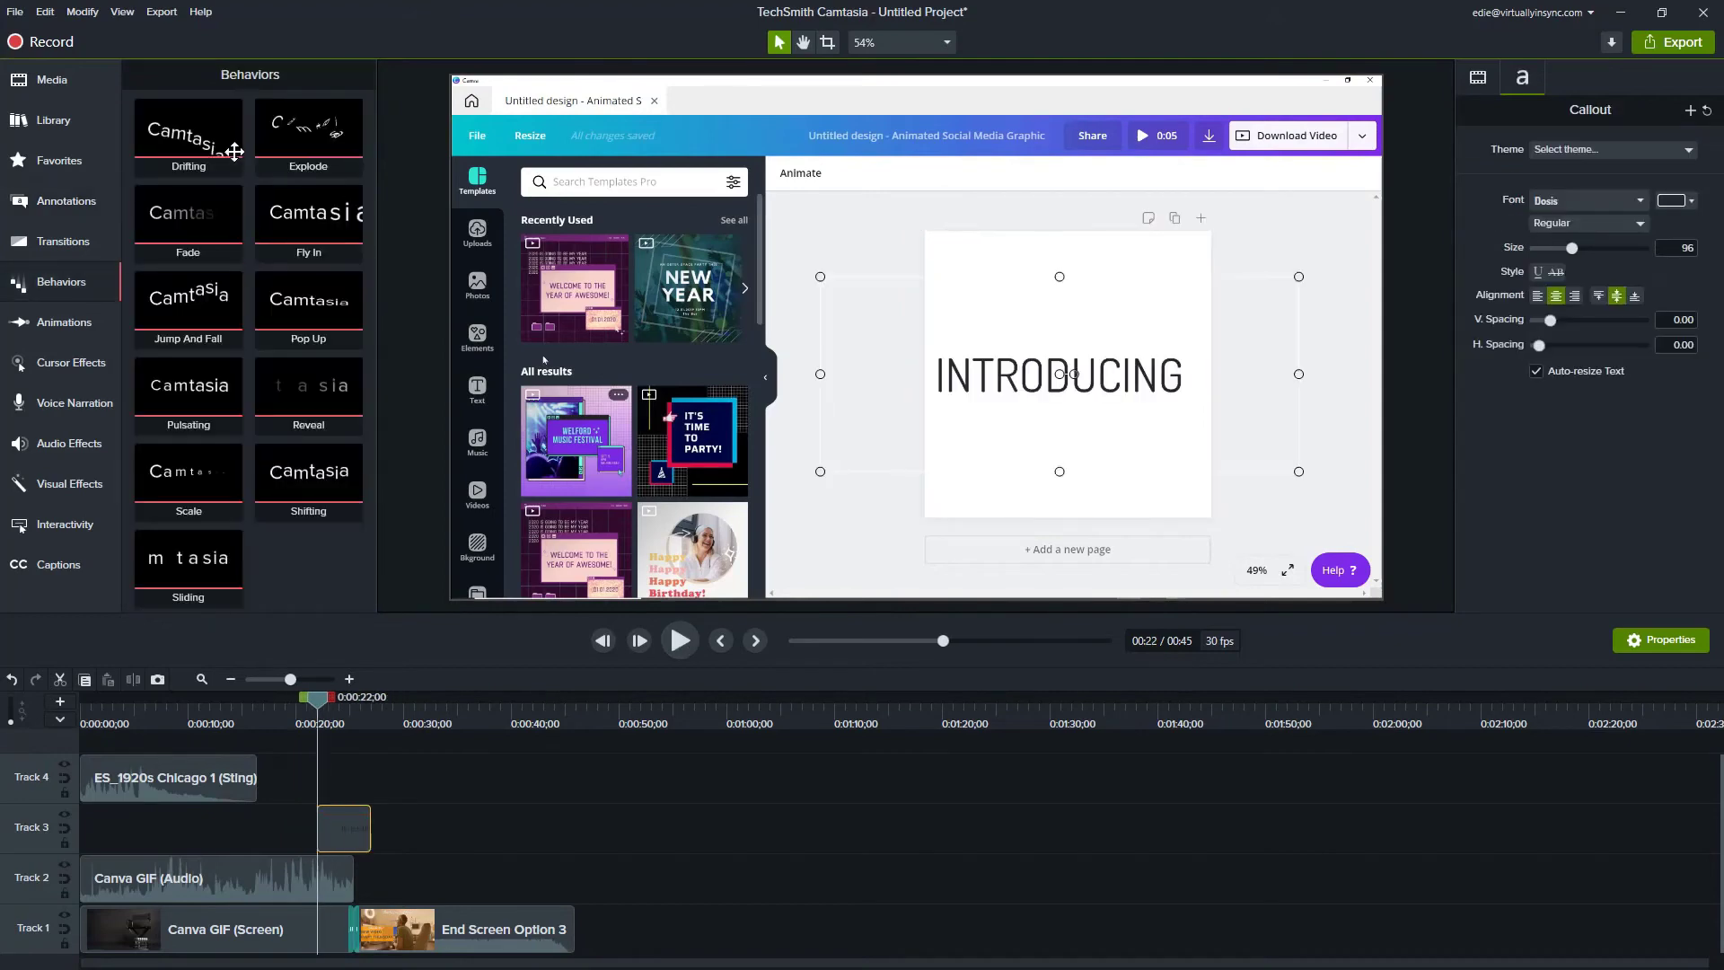
Step: Apply the Explode behaviour to the INTRODUCING text and add a zoom-in animation
drag(308, 130, 344, 828)
click(679, 640)
key(space)
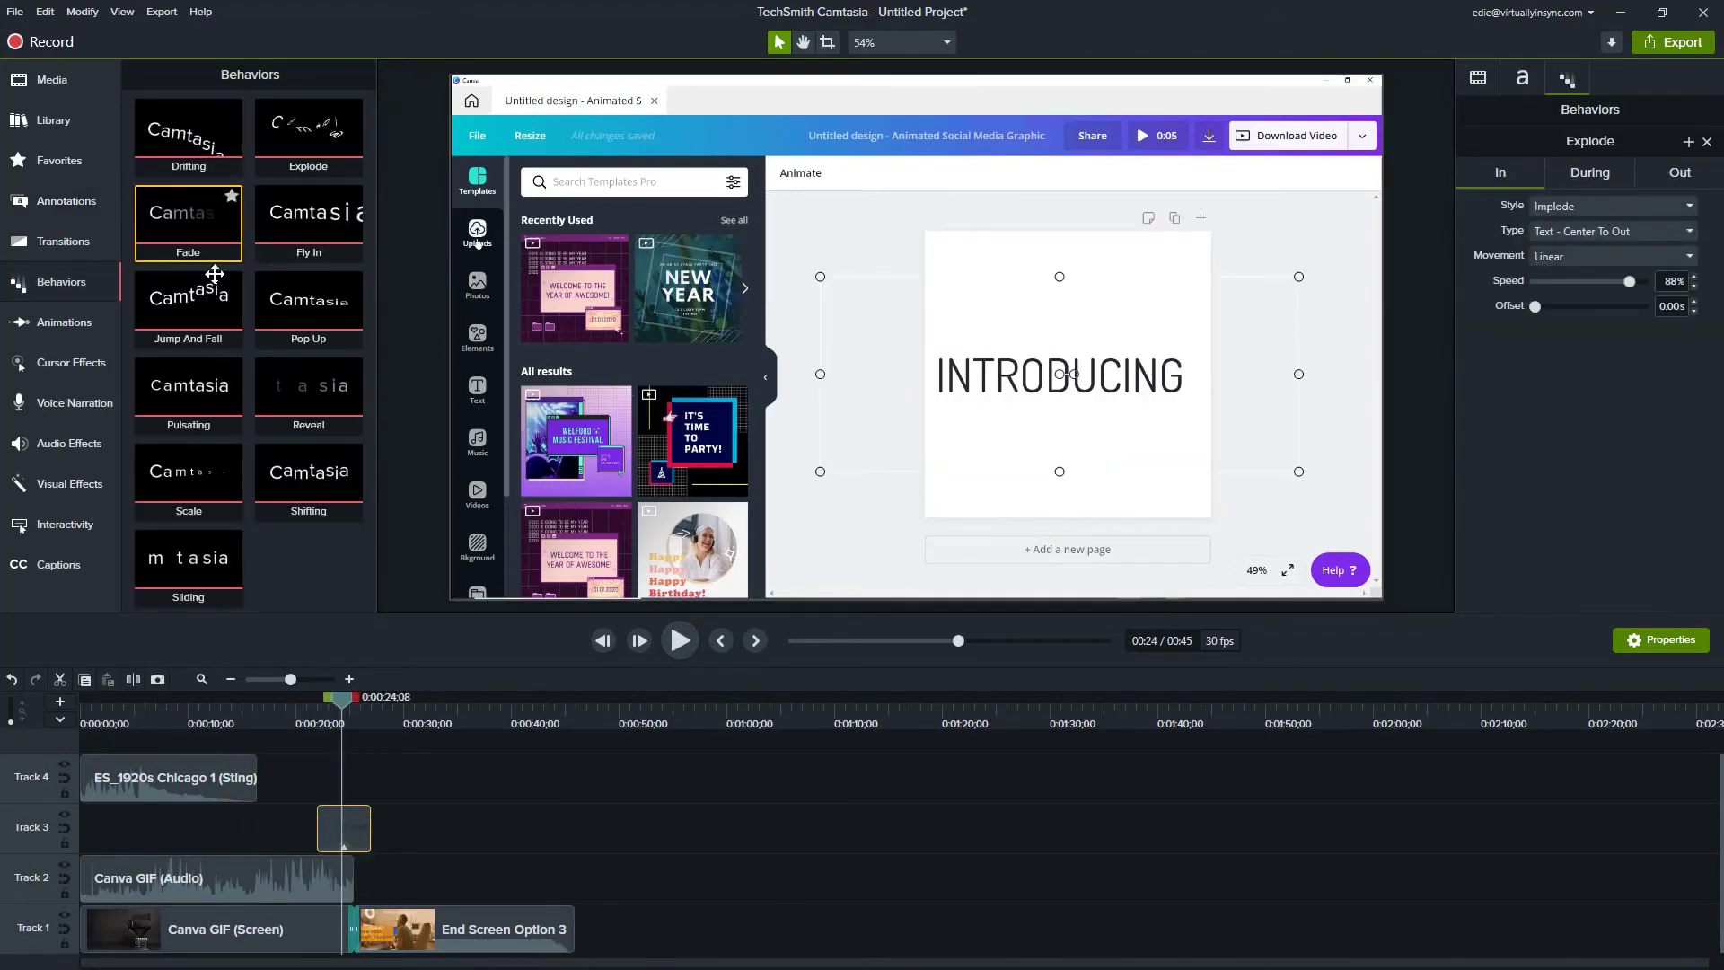
click(97, 322)
mouse_move(139, 227)
mouse_down()
mouse_move(205, 190)
mouse_move(142, 224)
mouse_up()
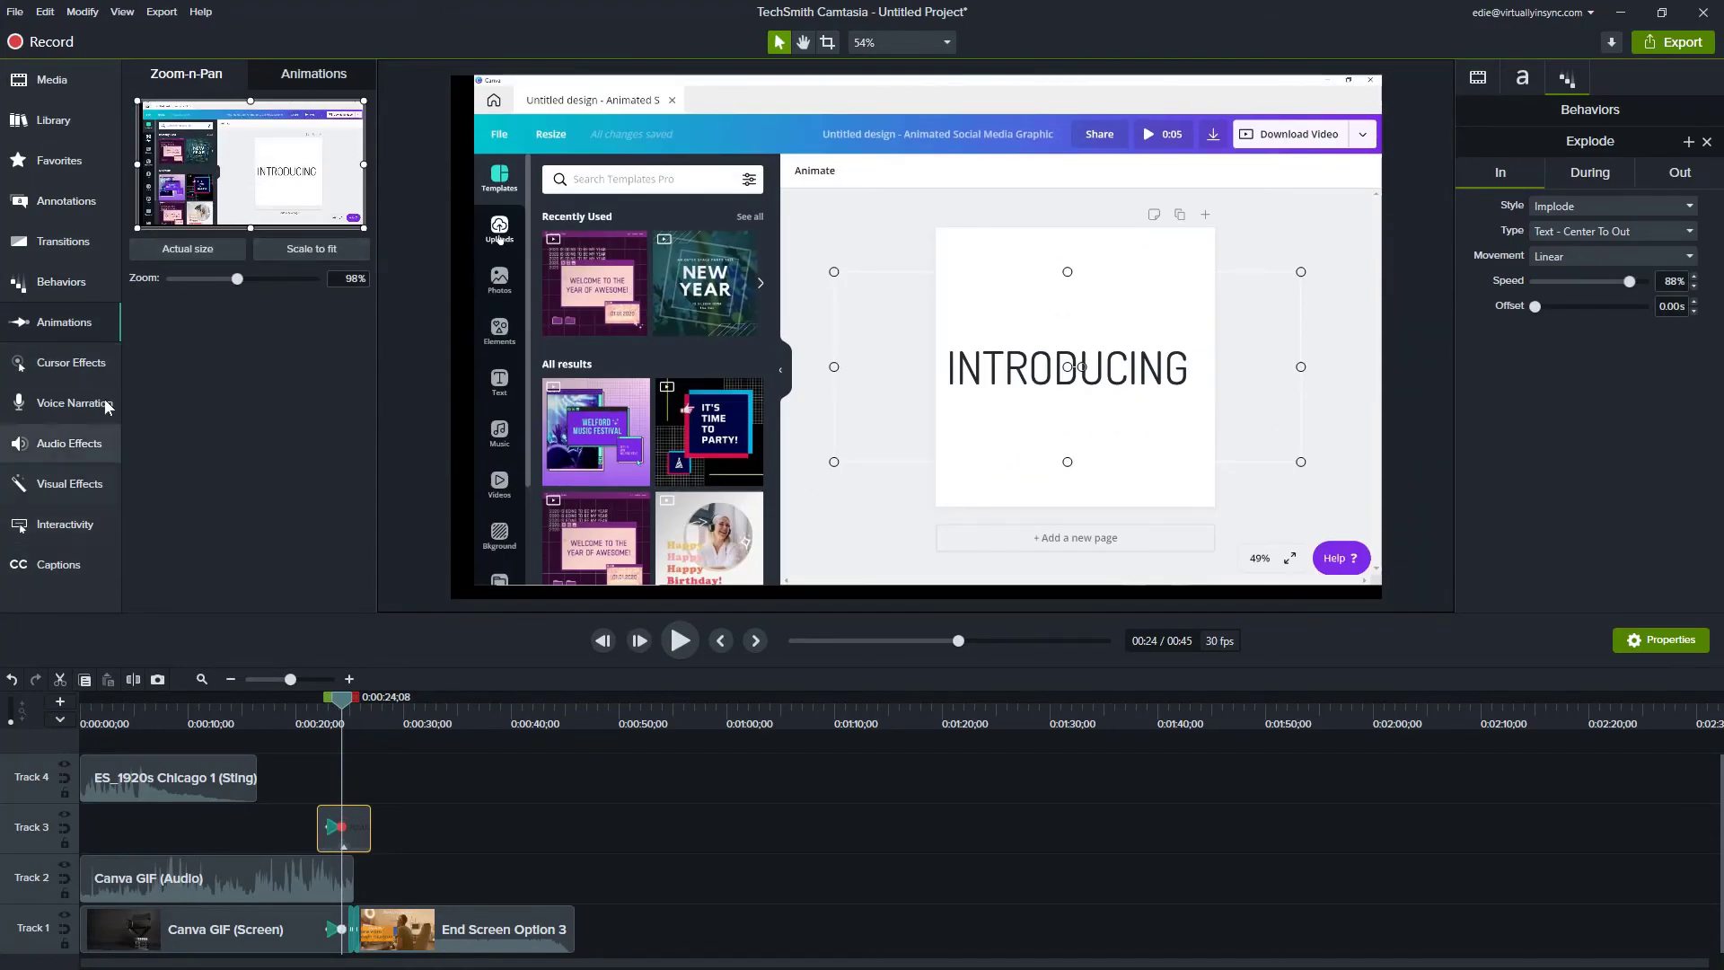
Step: Try Spotlight, Highlight and Magnify cursor effects, keeping only Magnify on the screen clip
click(71, 363)
drag(303, 322, 938, 392)
drag(353, 730, 240, 723)
drag(317, 171, 235, 929)
drag(189, 256, 184, 933)
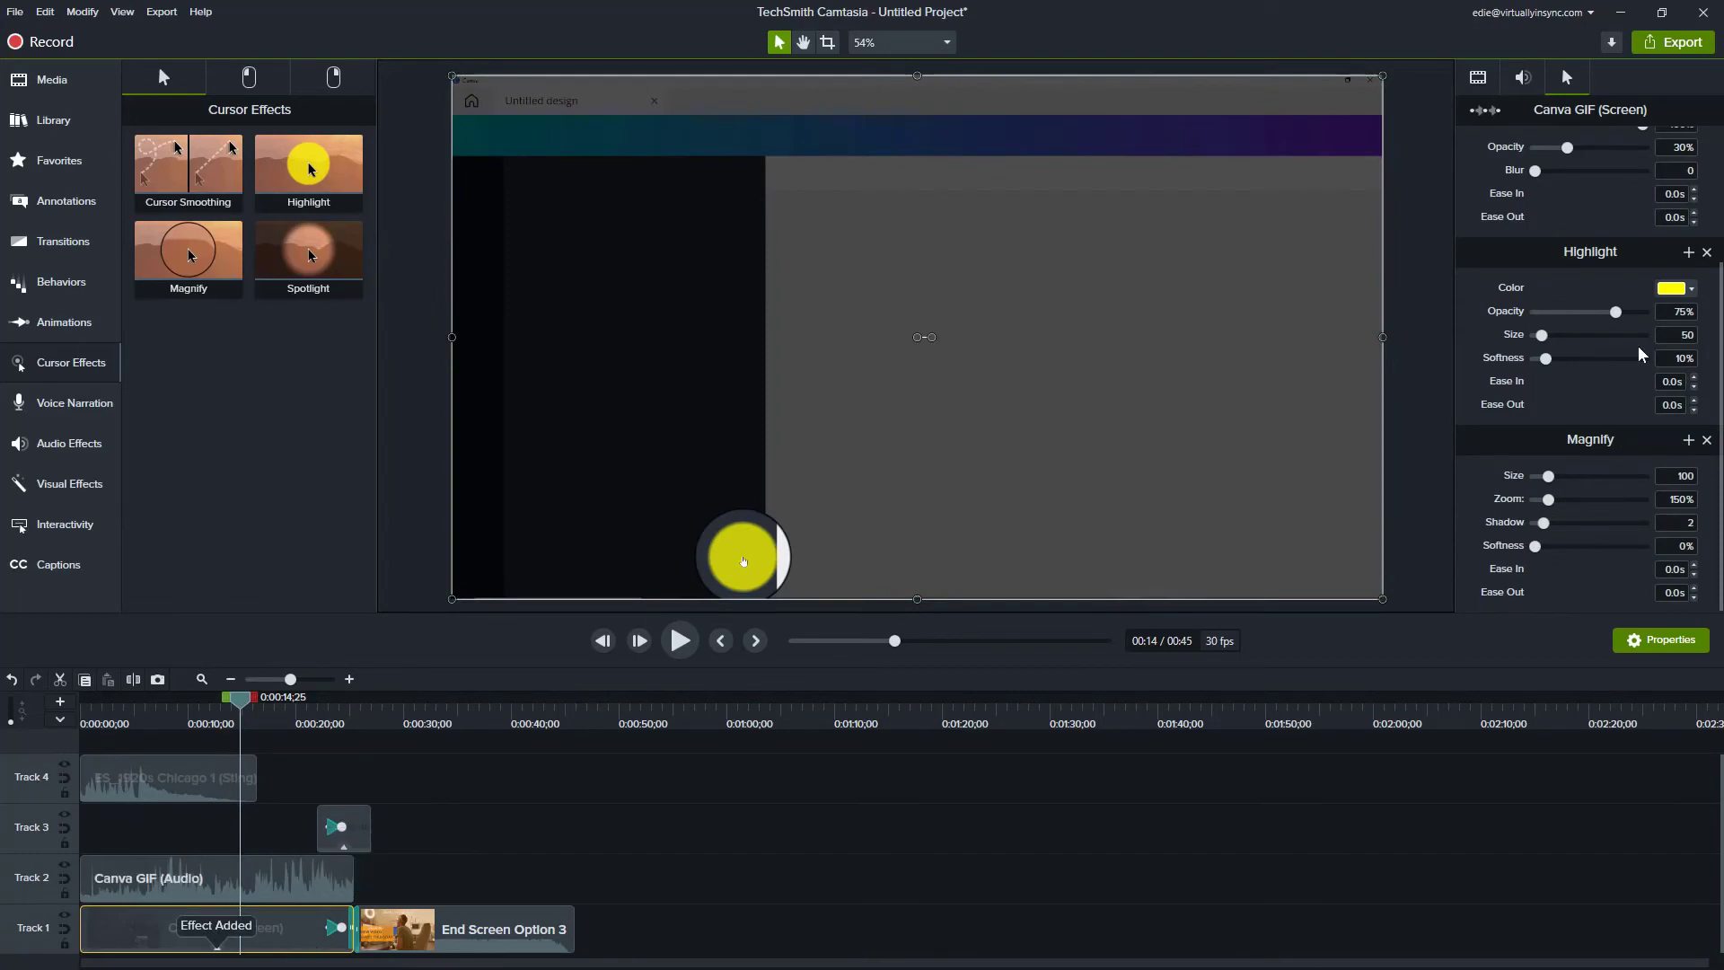
click(1708, 253)
click(1707, 205)
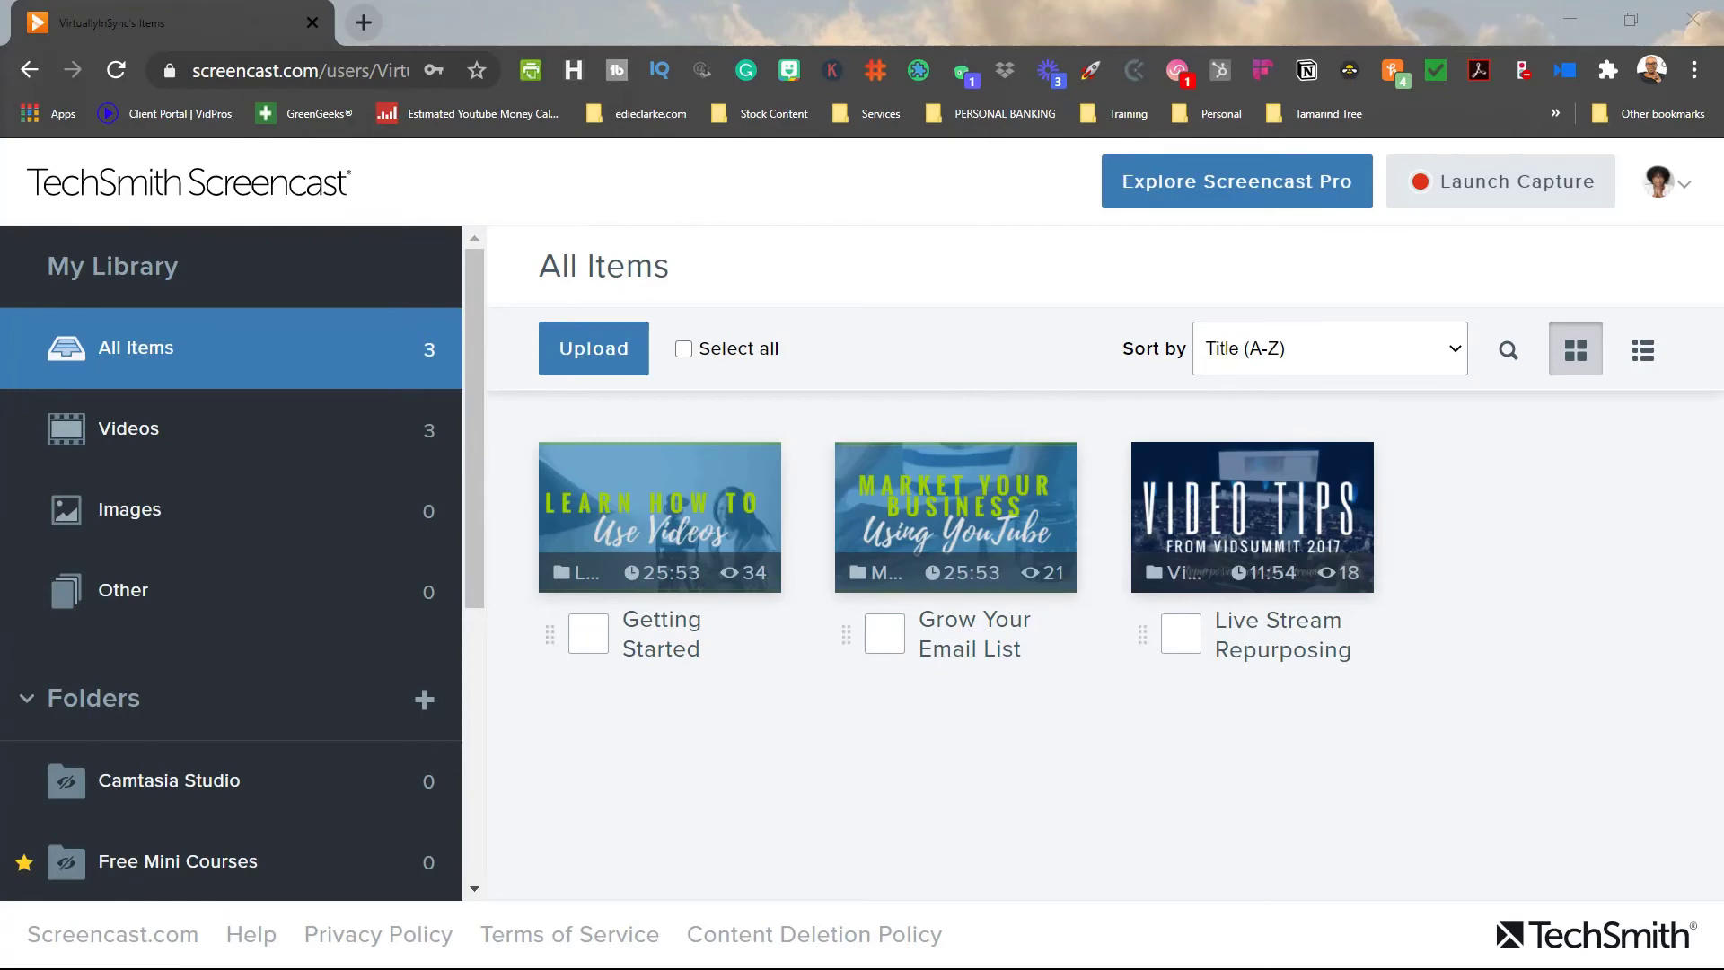
Step: Filter the Screencast library to videos only, then scroll down through TechSmith's Mobile Apps page
click(215, 434)
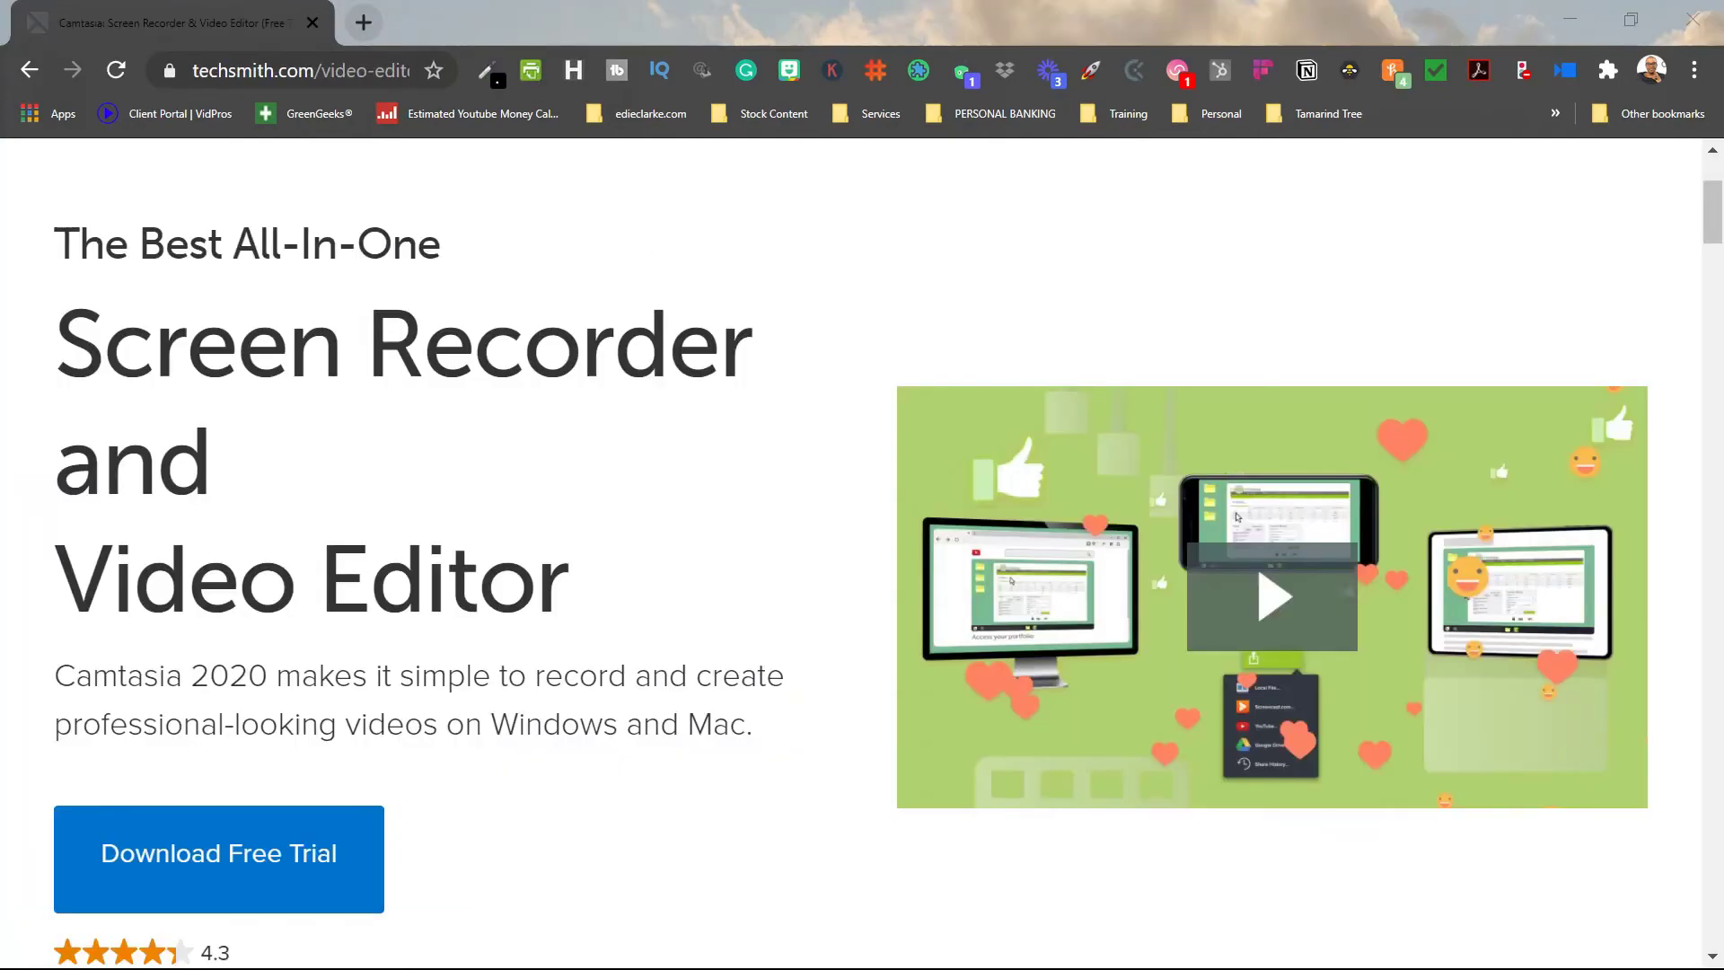
scroll(1327, 350, down, 6)
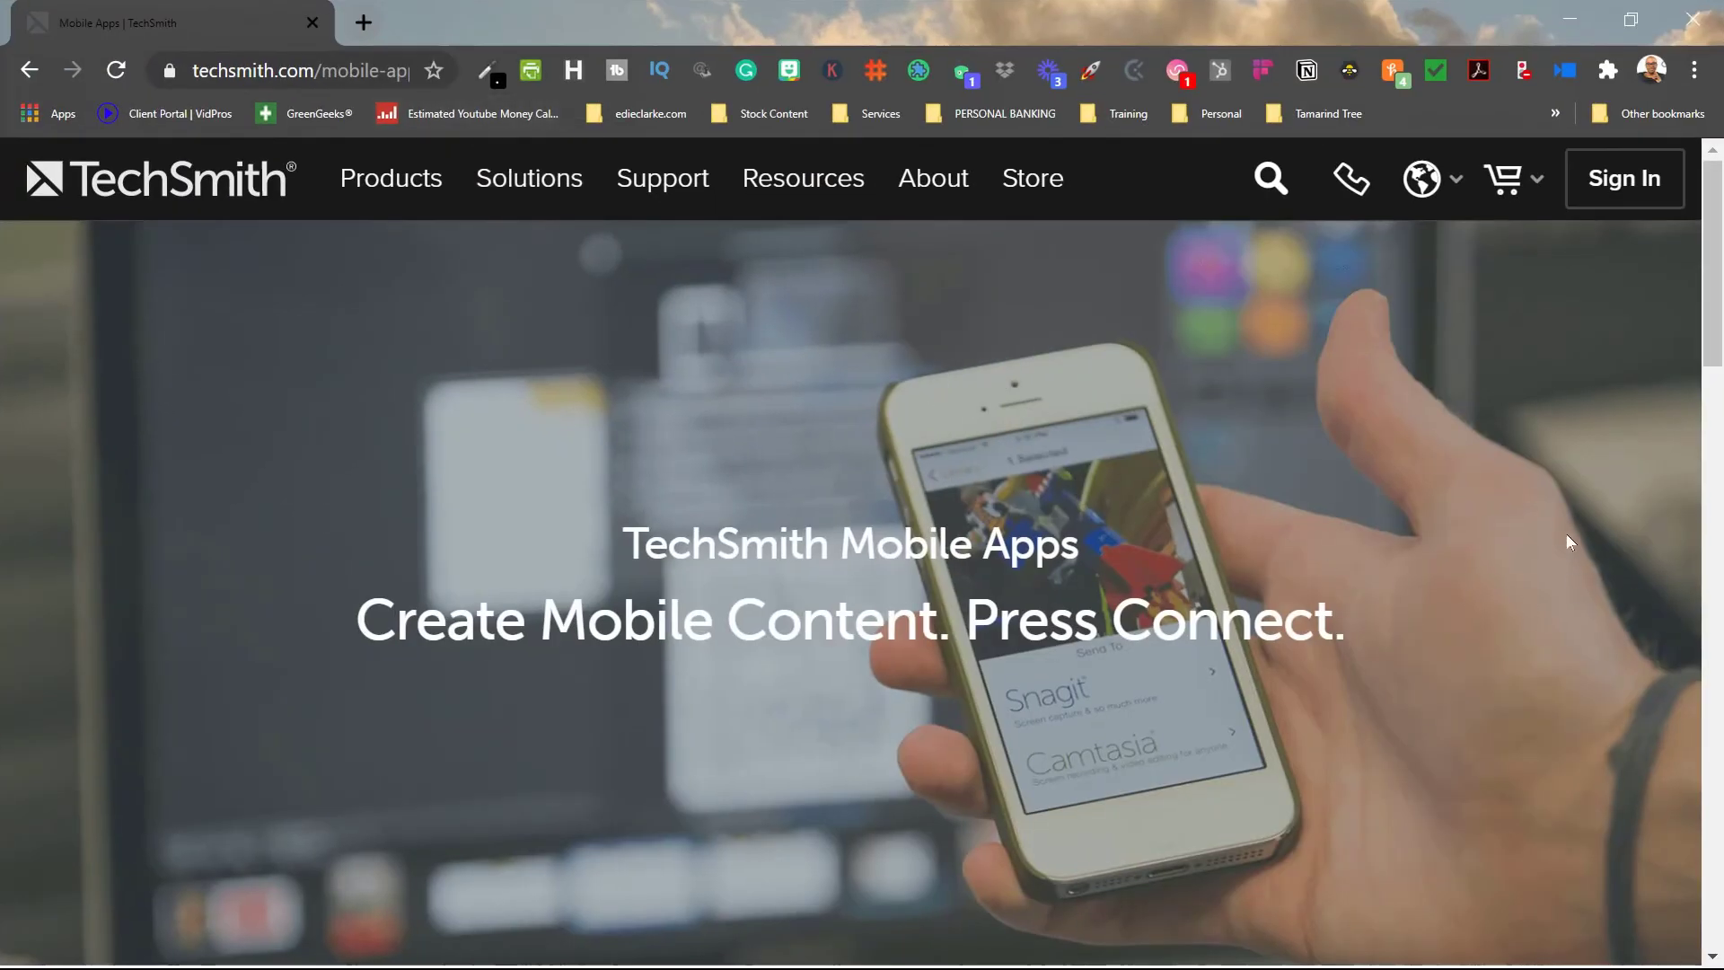
scroll(1565, 533, down, 8)
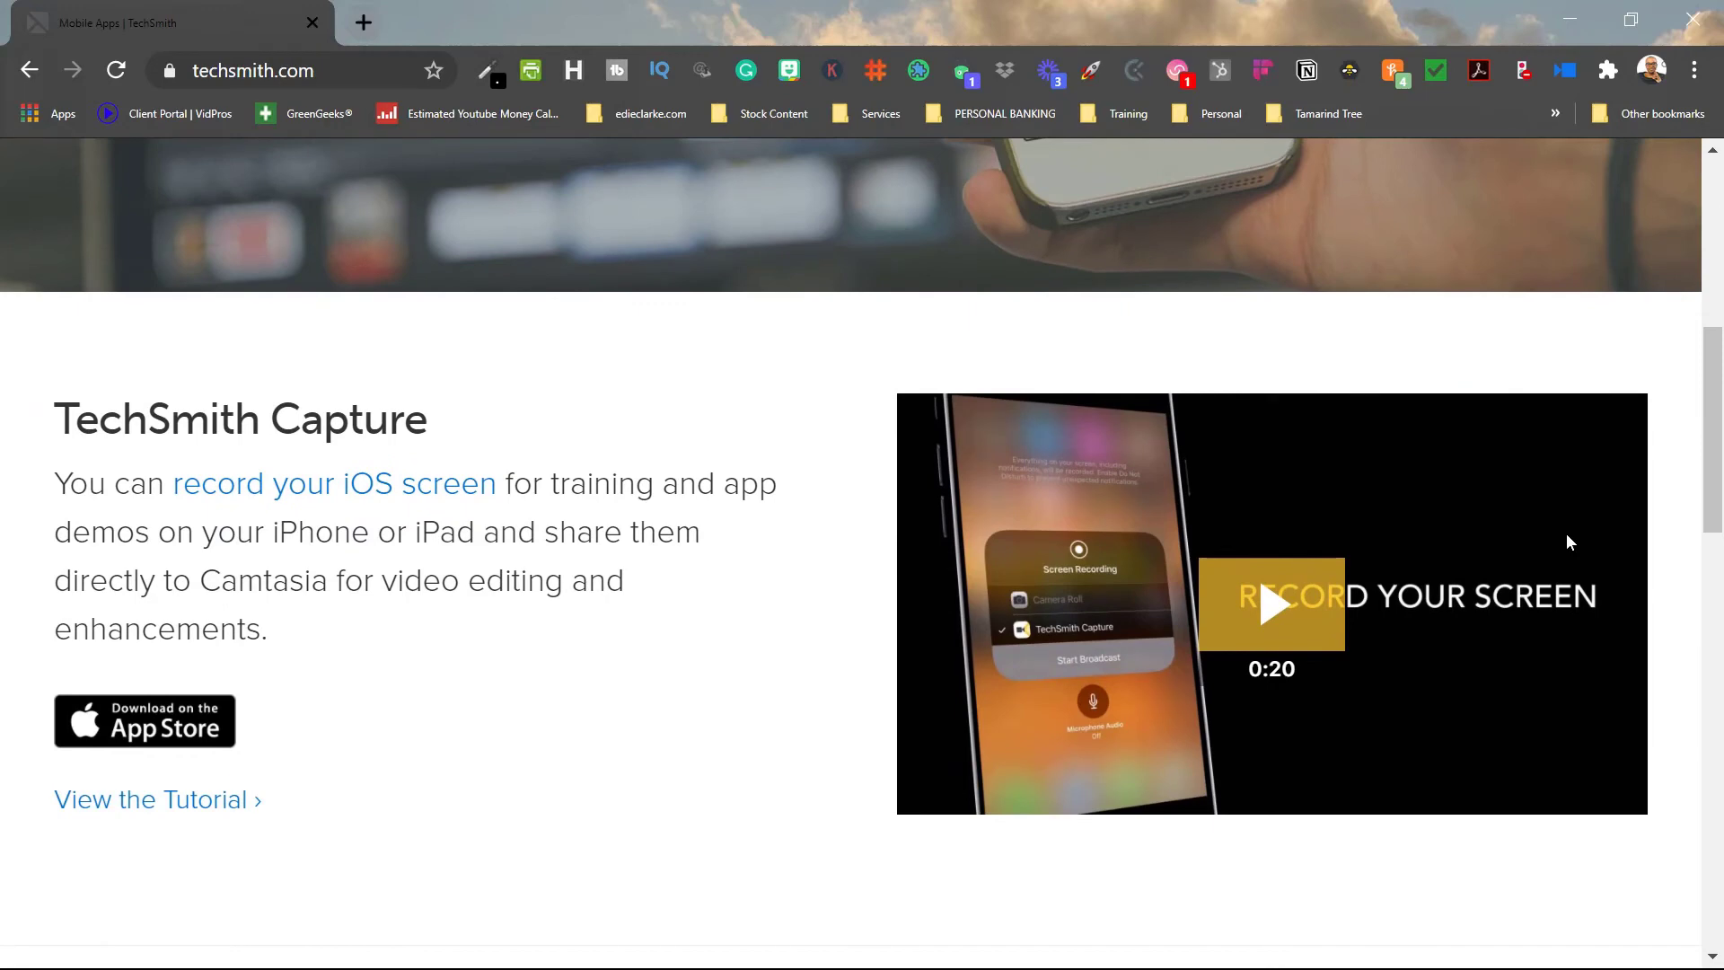
scroll(1568, 542, down, 8)
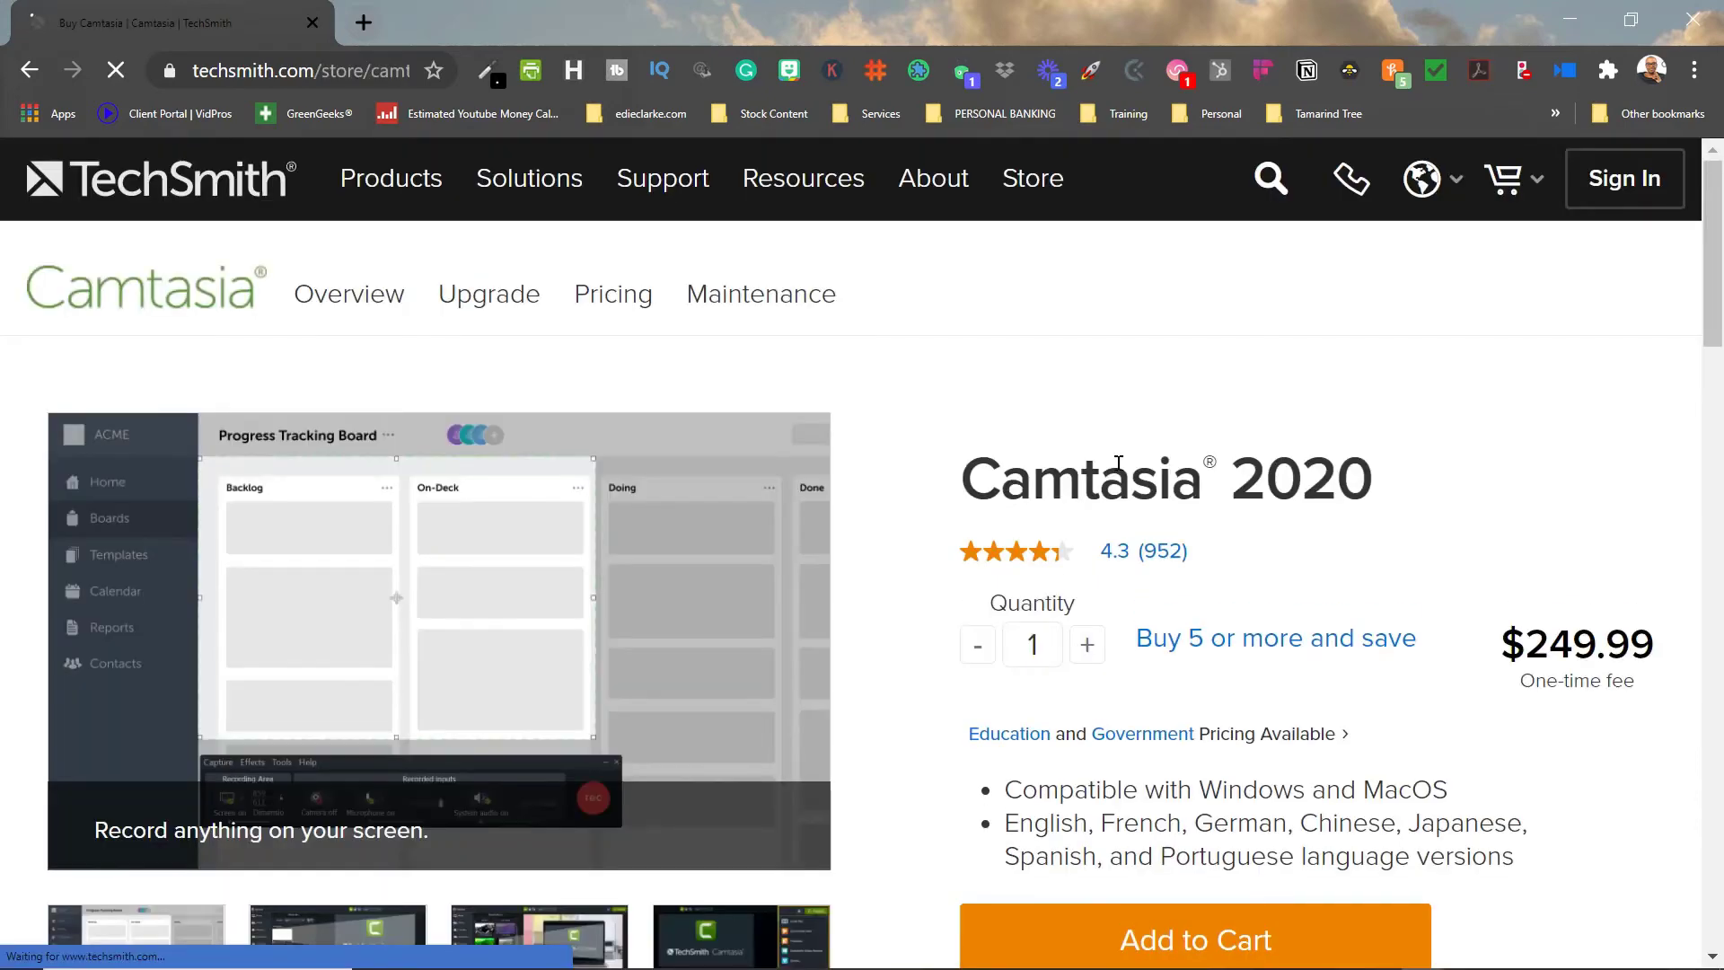
scroll(1118, 463, down, 1)
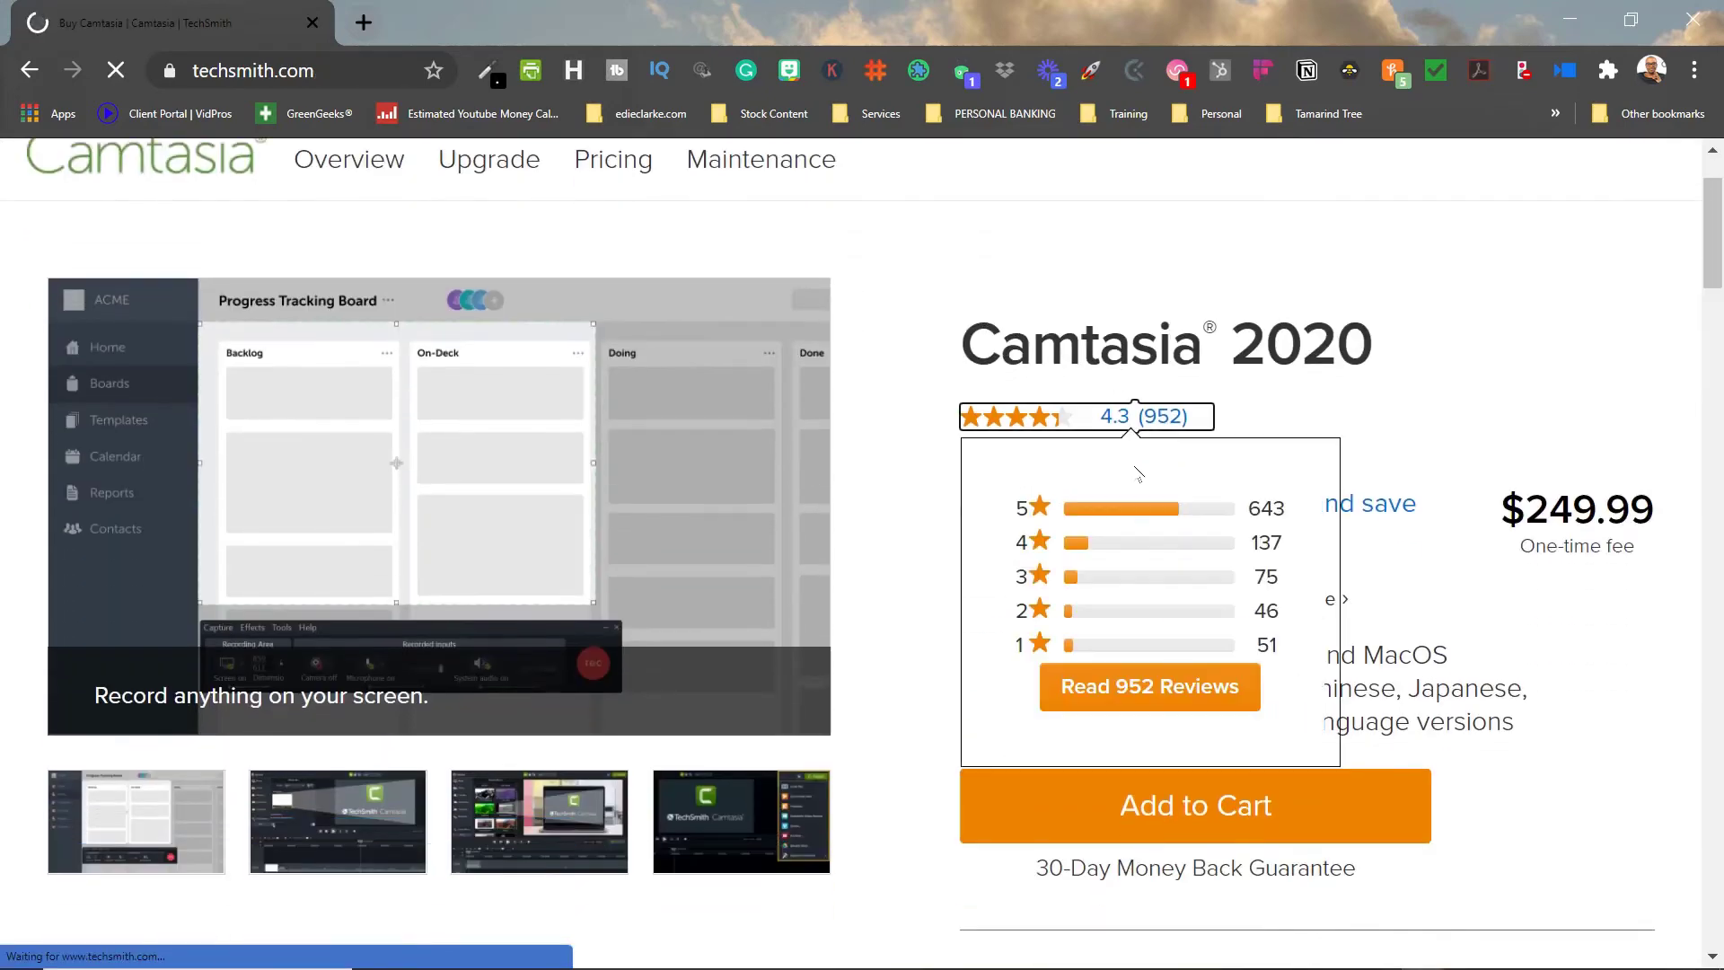